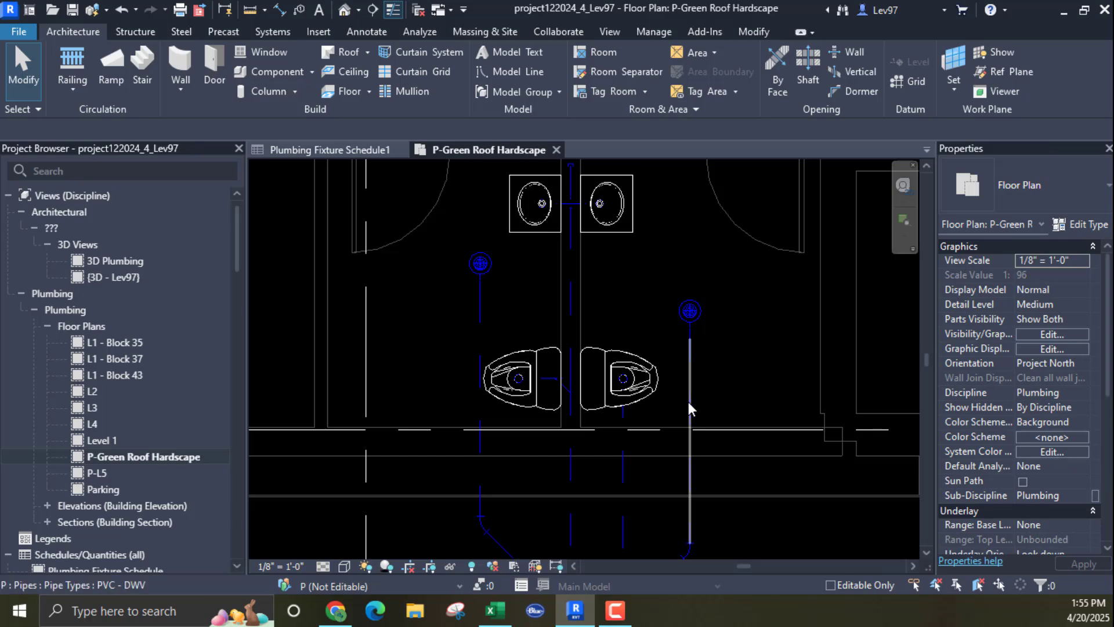
# Step: Turn off Thin Lines so the restroom area of the floor plan displays its actual line weights
pyautogui.scroll(-5, 418, 338)
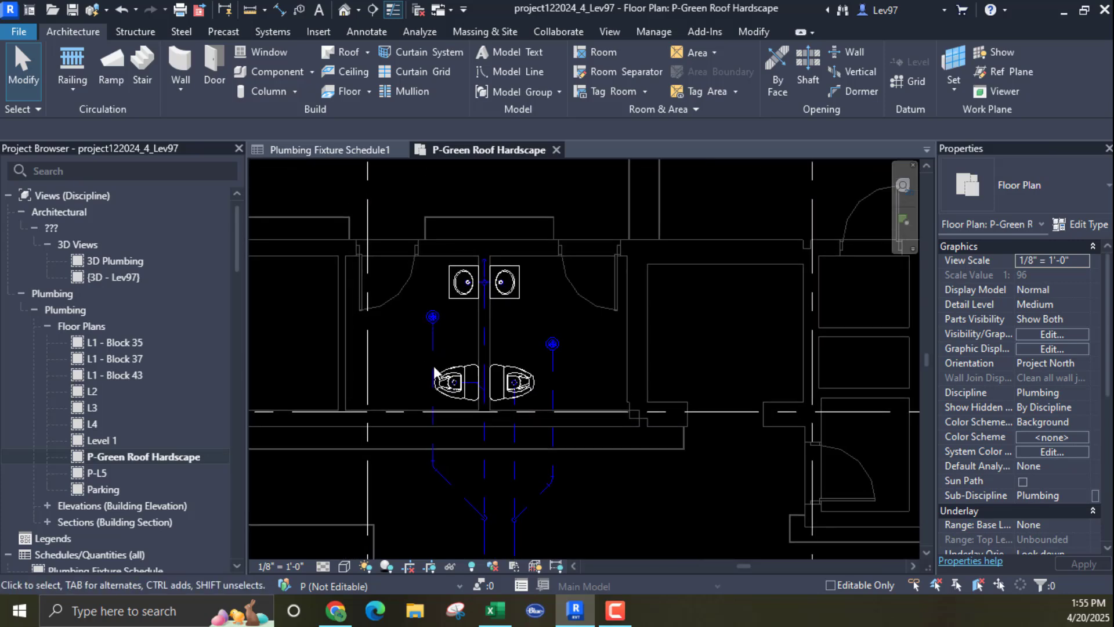
pyautogui.scroll(2, 393, 354)
pyautogui.moveTo(381, 354); pyautogui.dragTo(394, 367, button='middle')
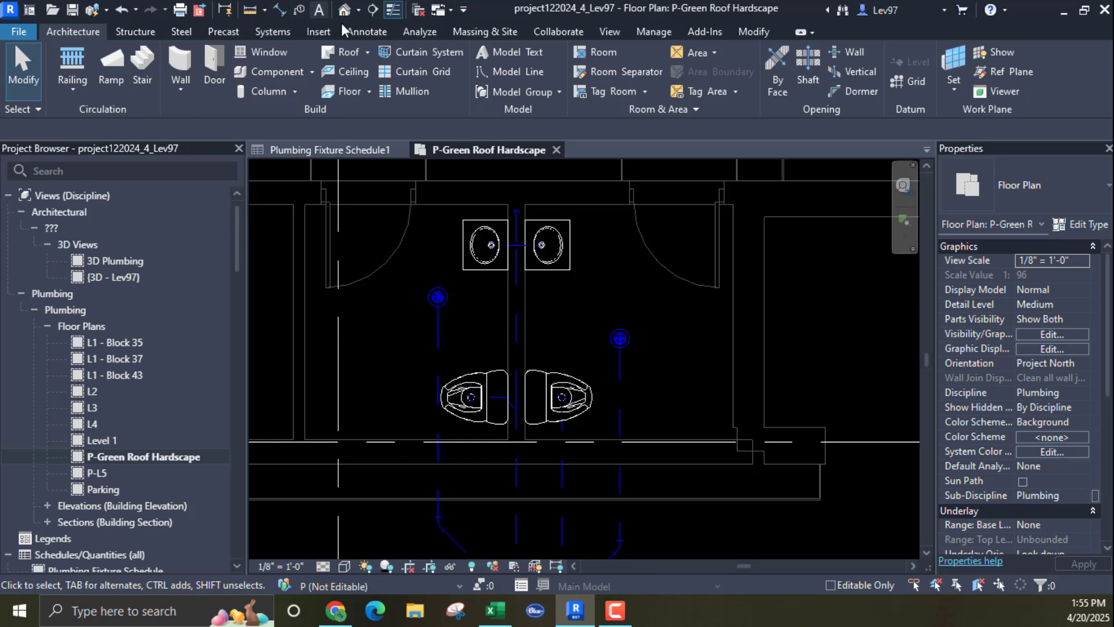
pyautogui.click(398, 10)
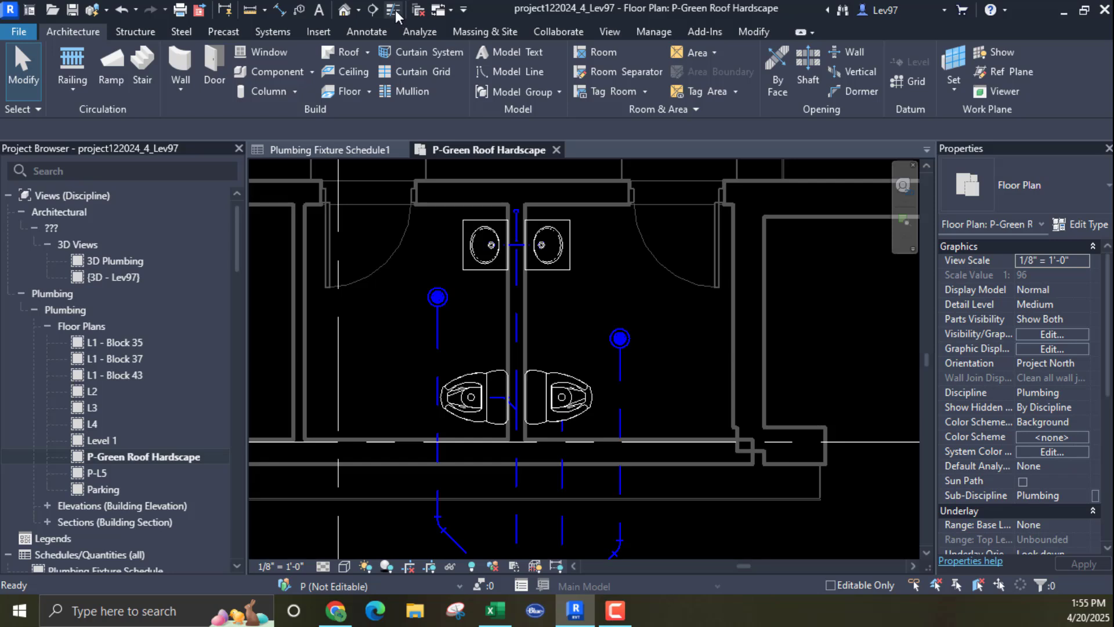
pyautogui.moveTo(406, 305); pyautogui.dragTo(440, 347, button='middle')
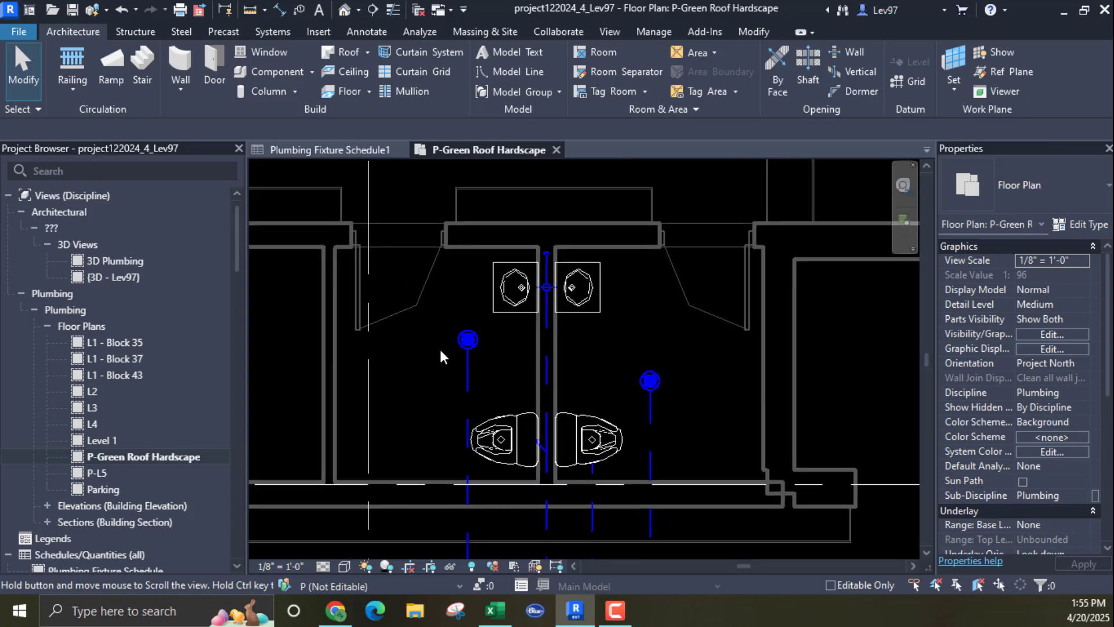
pyautogui.scroll(1, 462, 253)
pyautogui.moveTo(462, 252); pyautogui.dragTo(468, 325, button='middle')
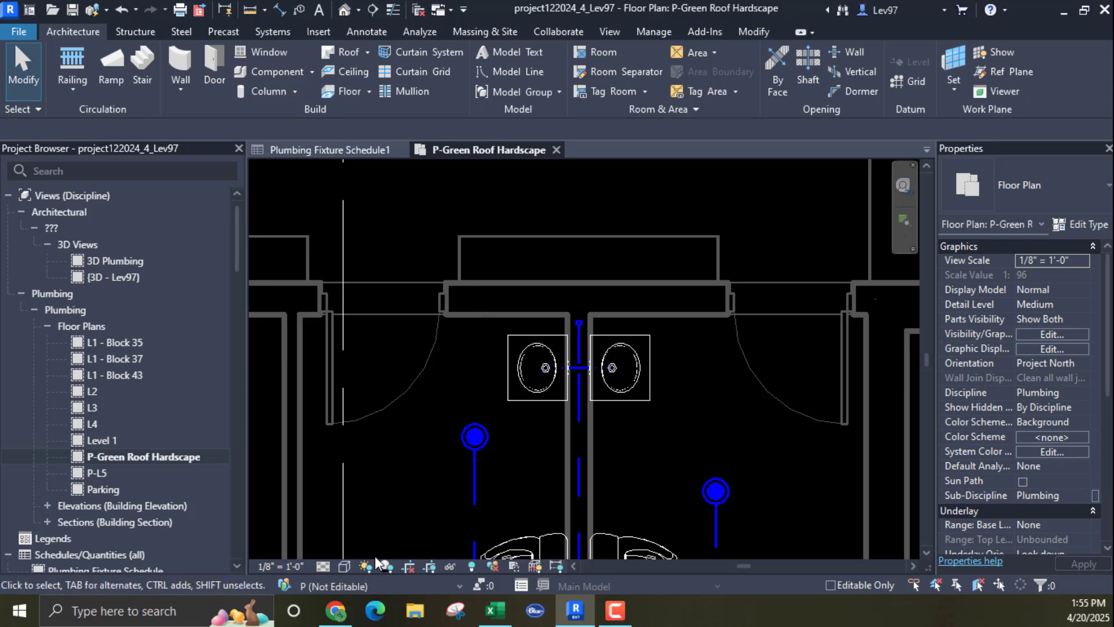
# Step: Review the visual style options for the floor plan and set its detail level to Medium
pyautogui.click(344, 566)
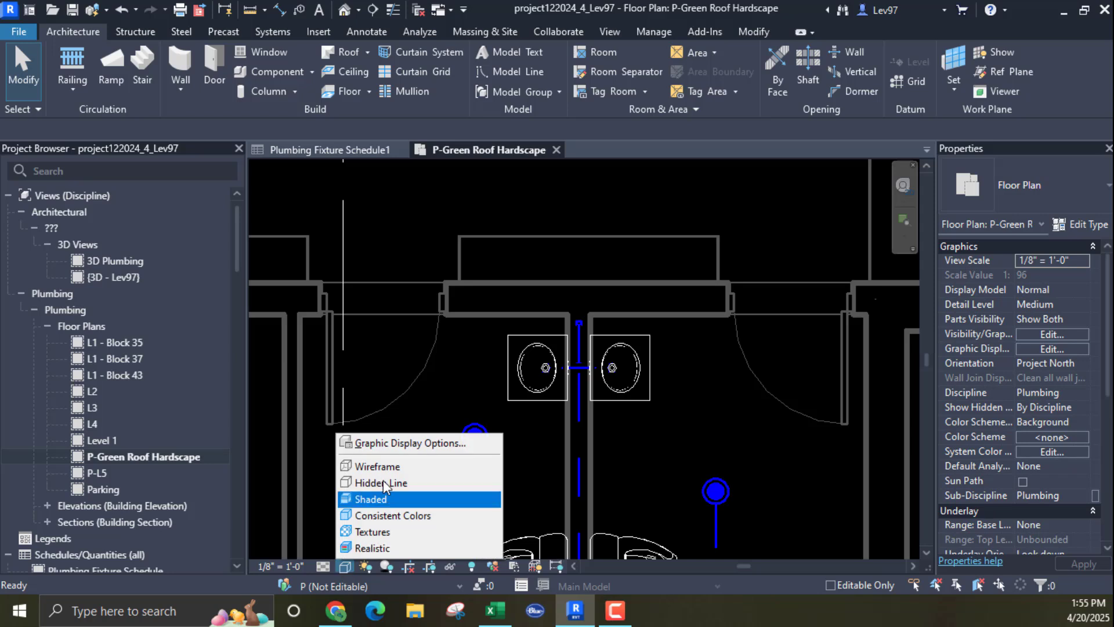
pyautogui.click(322, 566)
pyautogui.click(336, 532)
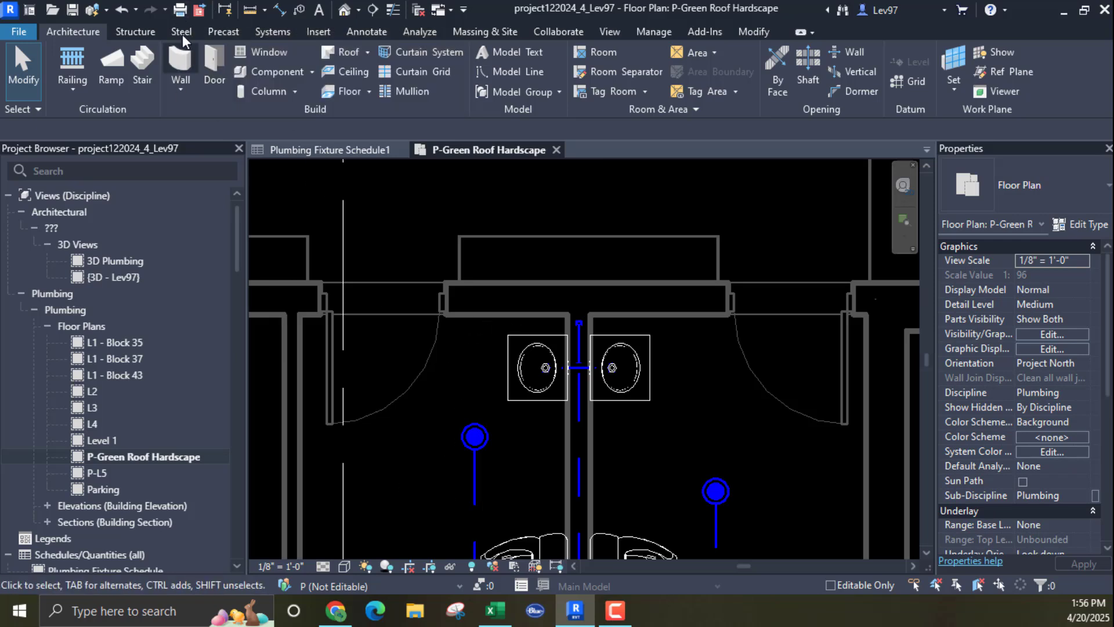
# Step: Set the print range to the visible portion of the current window, set colors to Black Lines, and preview the print
pyautogui.click(180, 11)
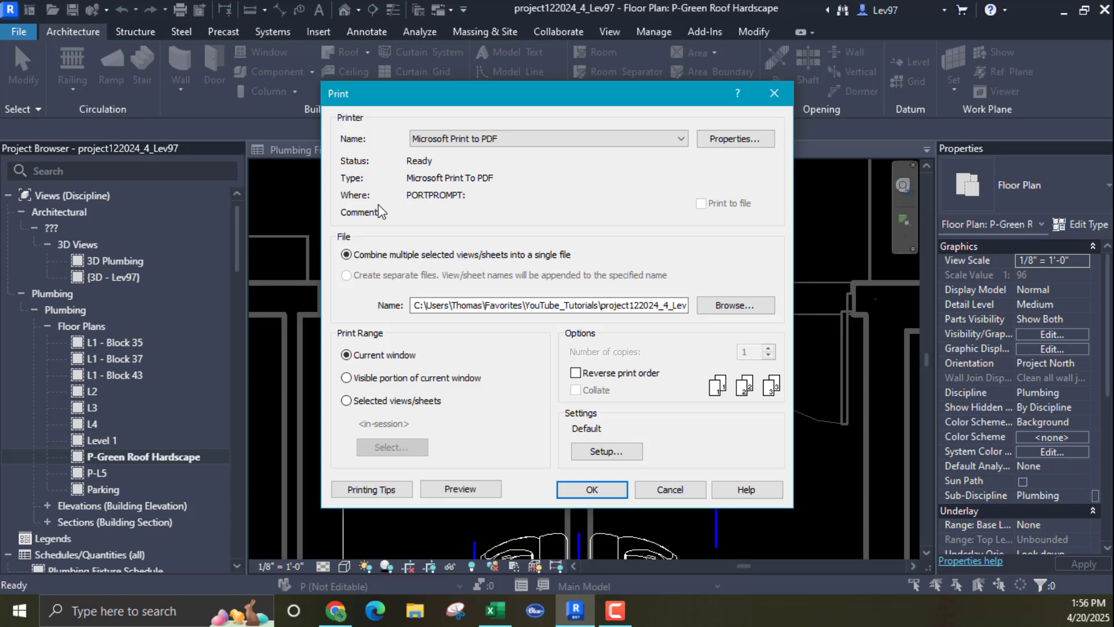
pyautogui.click(346, 378)
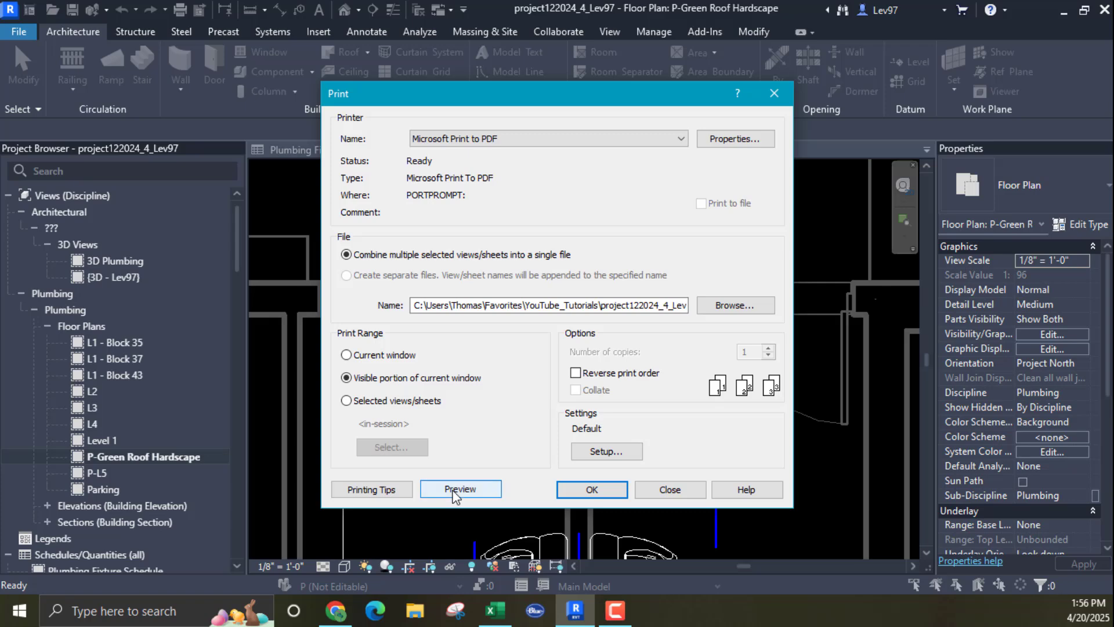
pyautogui.click(625, 451)
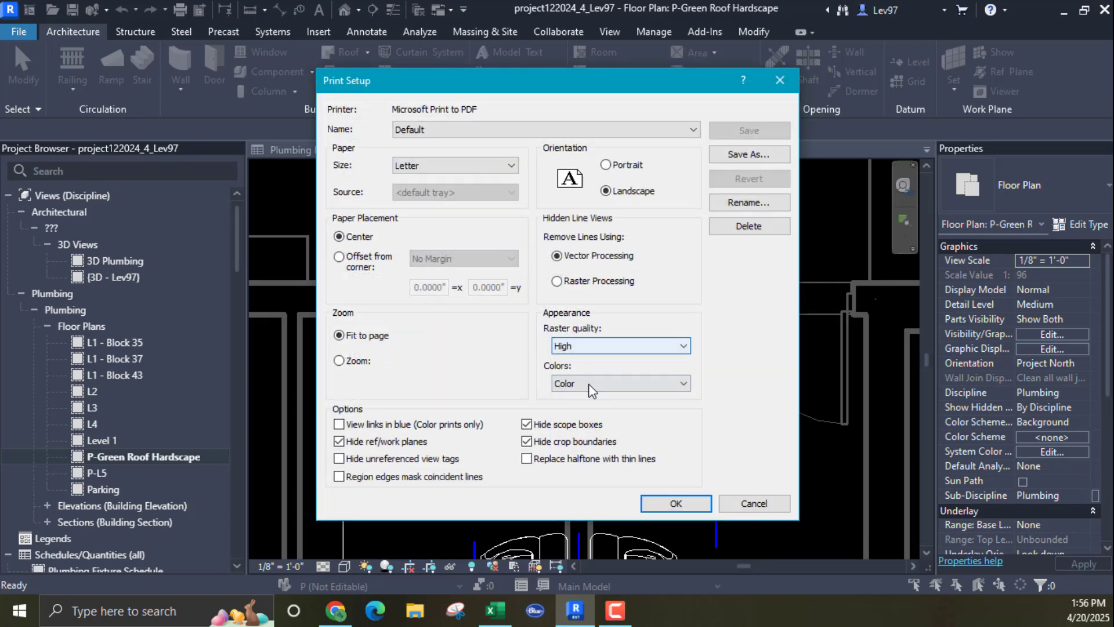
pyautogui.click(589, 383)
pyautogui.click(584, 399)
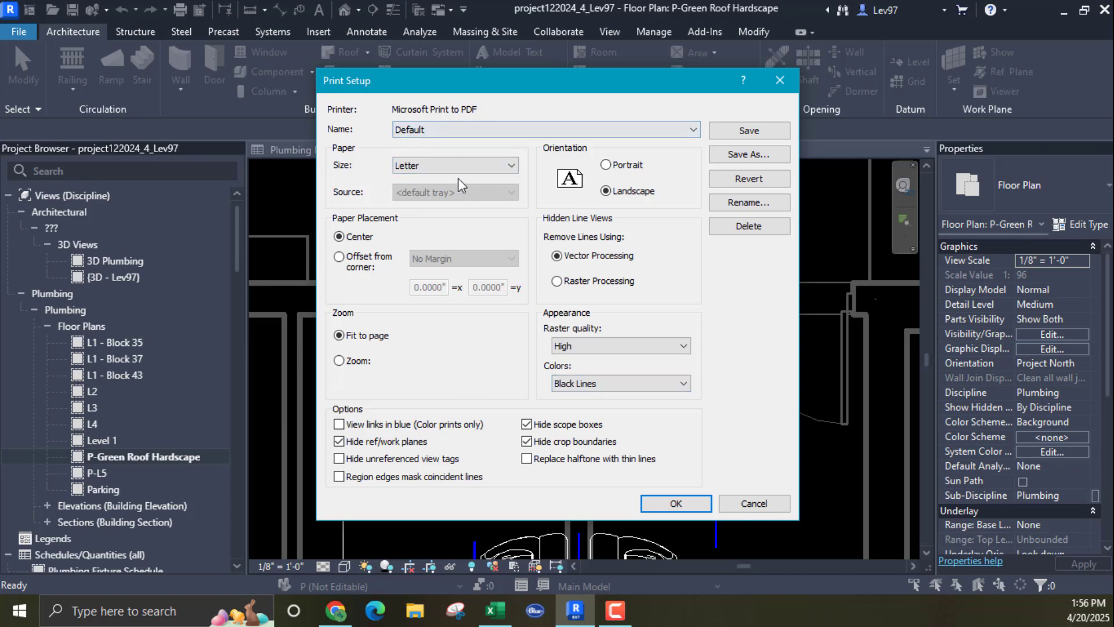
pyautogui.click(674, 503)
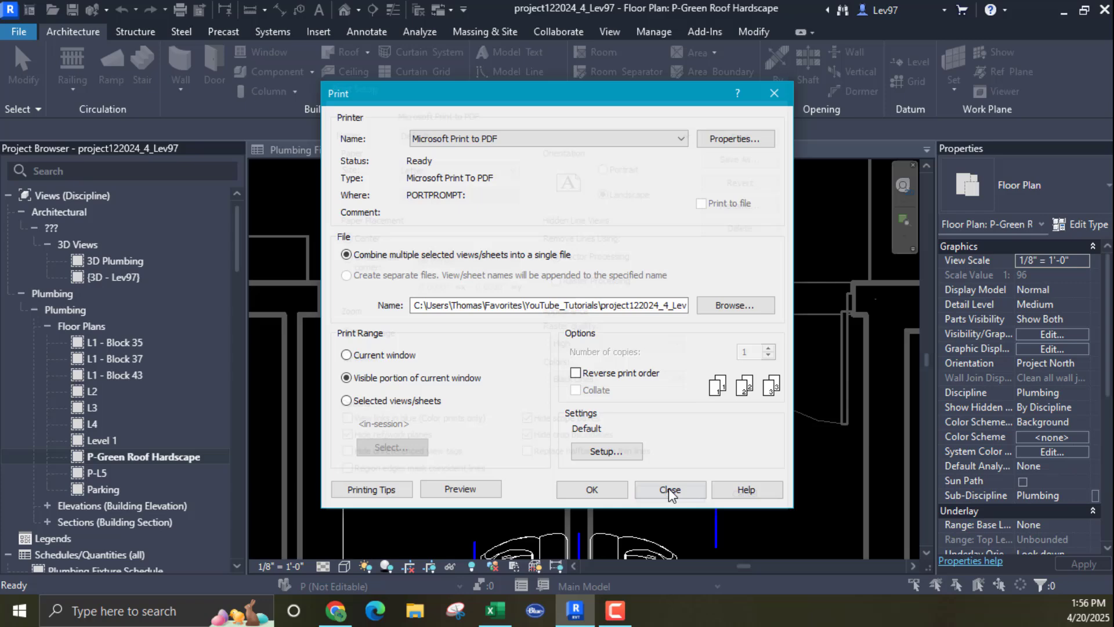
pyautogui.click(481, 497)
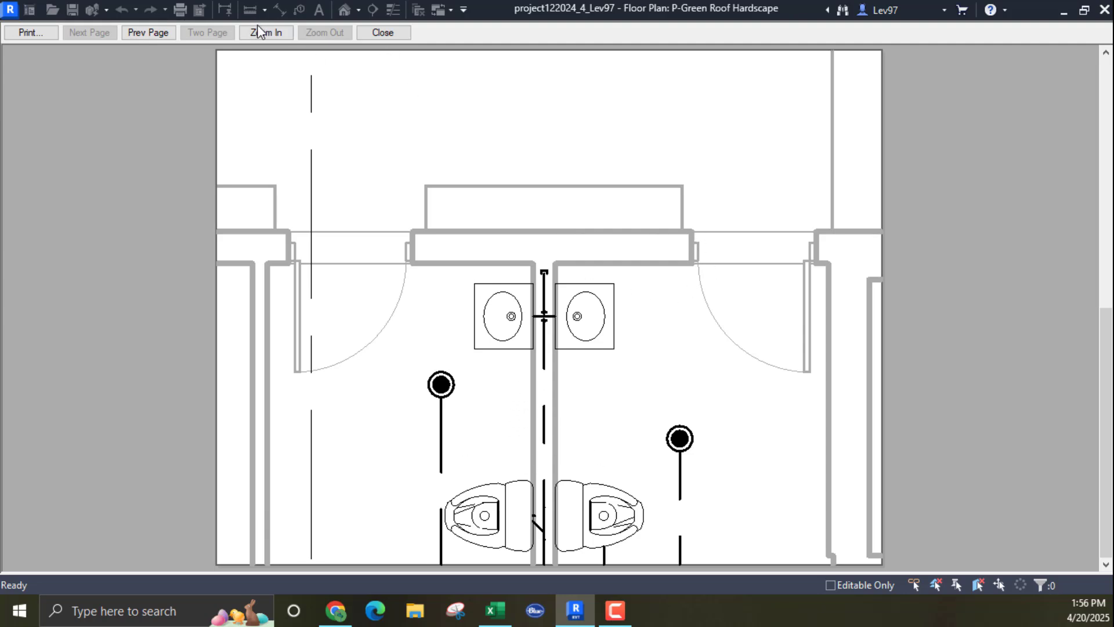
pyautogui.click(386, 33)
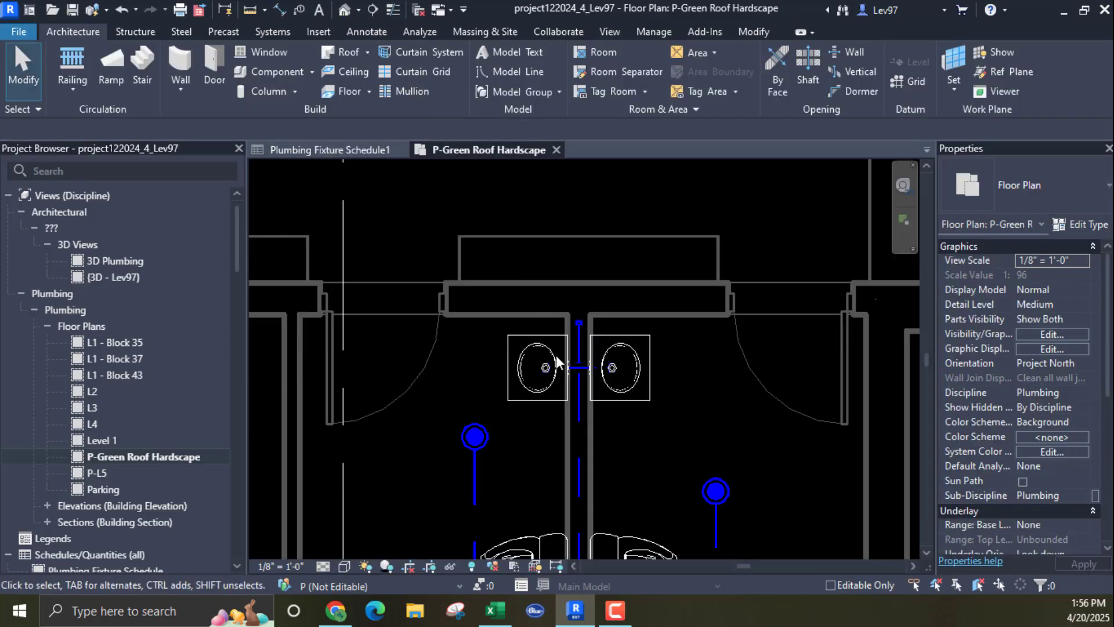
# Step: Examine the line weights of the sanitary pipes compared with the walls around the two restrooms
pyautogui.scroll(-4, 517, 444)
pyautogui.moveTo(517, 490); pyautogui.dragTo(551, 354, button='middle')
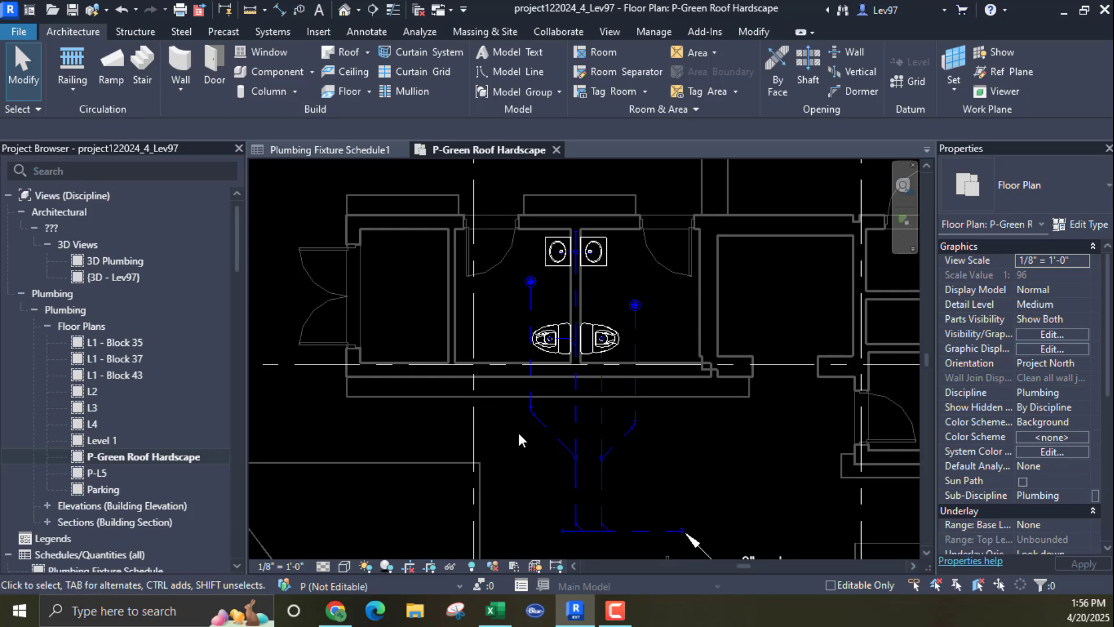
pyautogui.scroll(3, 519, 429)
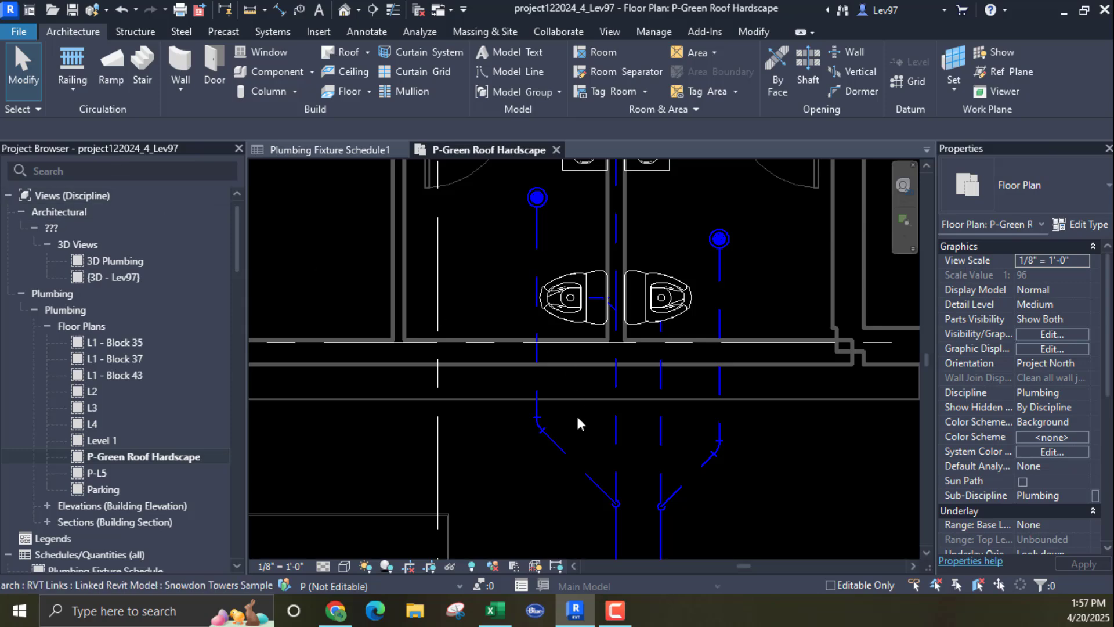
pyautogui.click(561, 457)
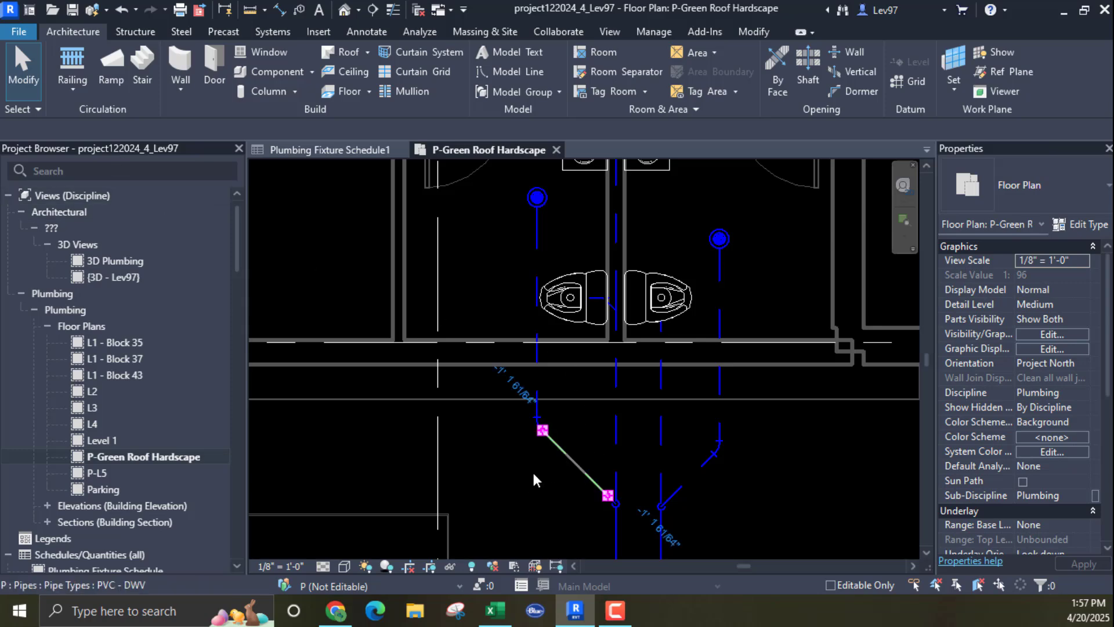
pyautogui.click(293, 419)
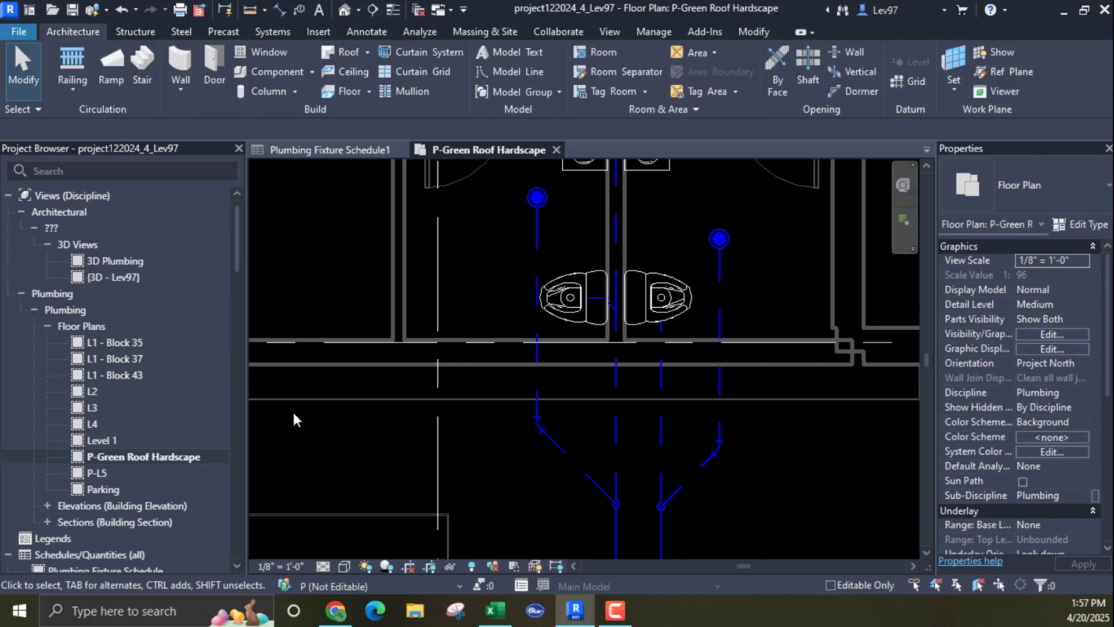
pyautogui.scroll(-2, 534, 466)
pyautogui.scroll(2, 505, 441)
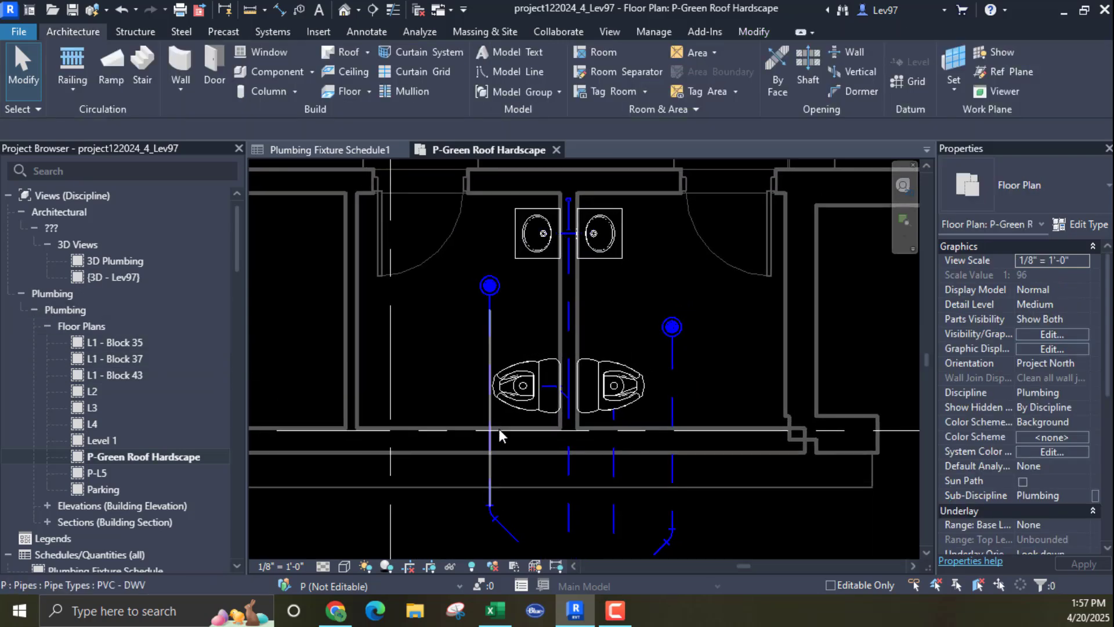
pyautogui.moveTo(448, 324); pyautogui.dragTo(434, 378, button='middle')
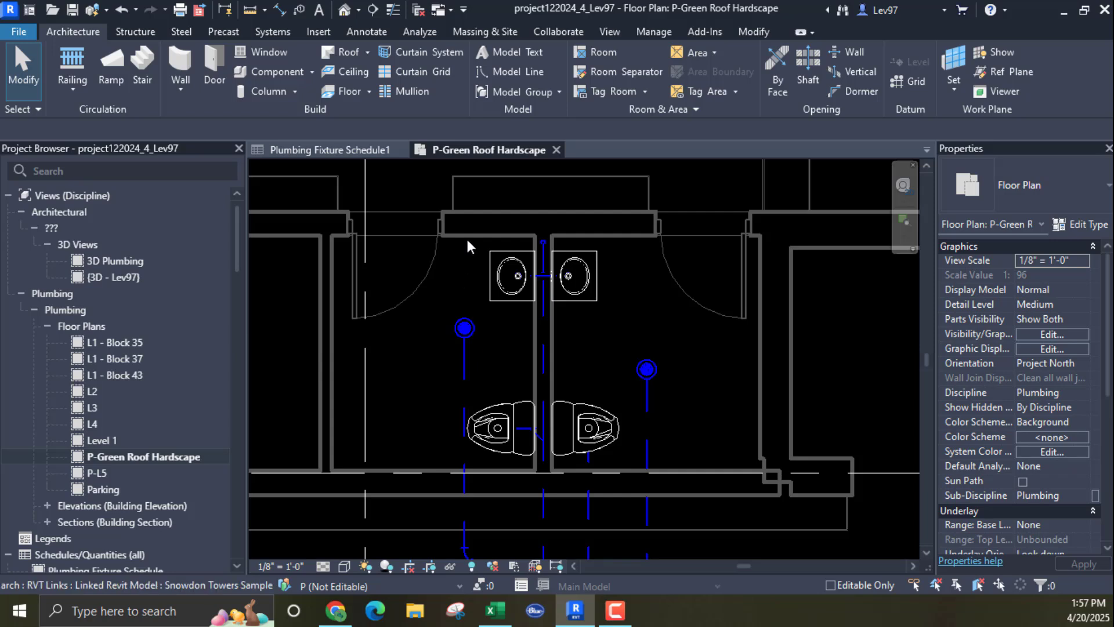
pyautogui.scroll(1, 464, 232)
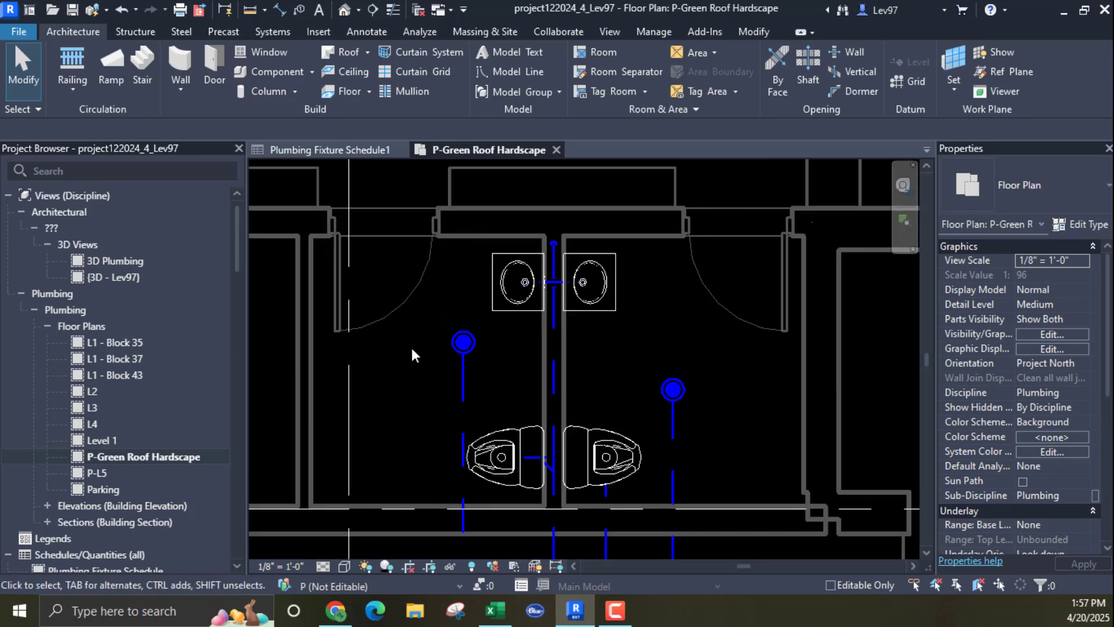
# Step: Set the object styles of the Snowdon Towers Sample Architectural.rvt link to <By host model> in this view's graphic overrides
pyautogui.click(1051, 334)
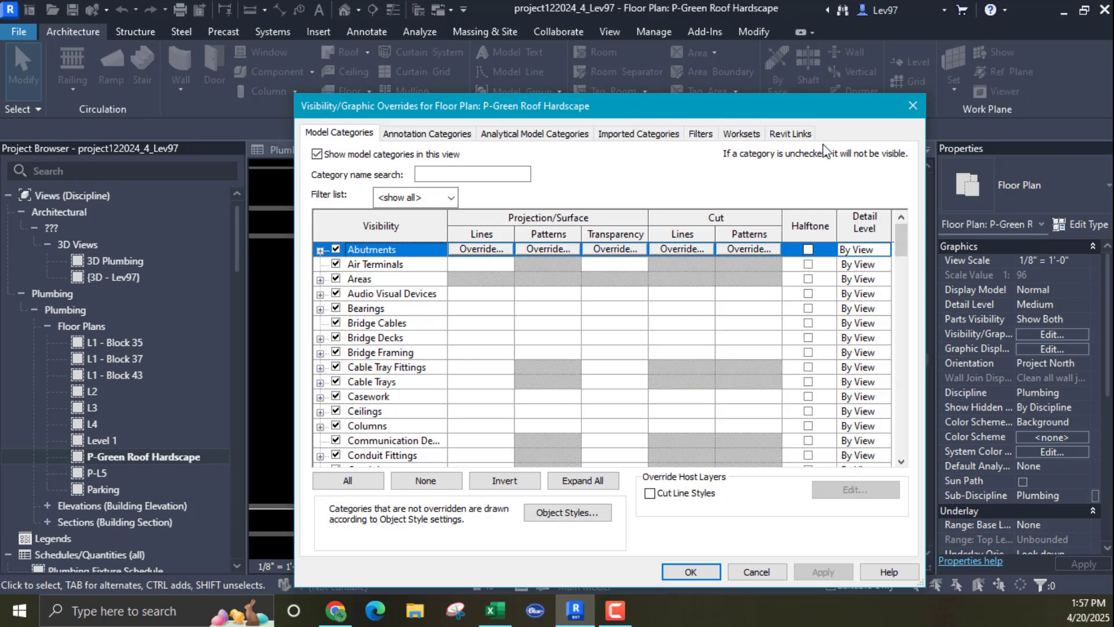
pyautogui.click(789, 134)
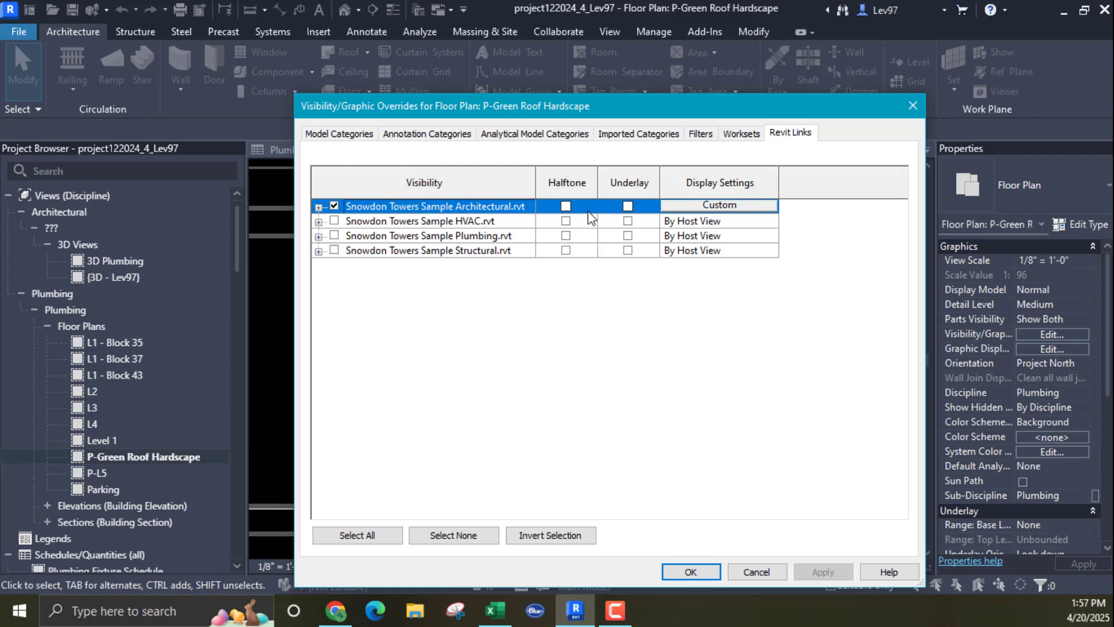
pyautogui.click(717, 206)
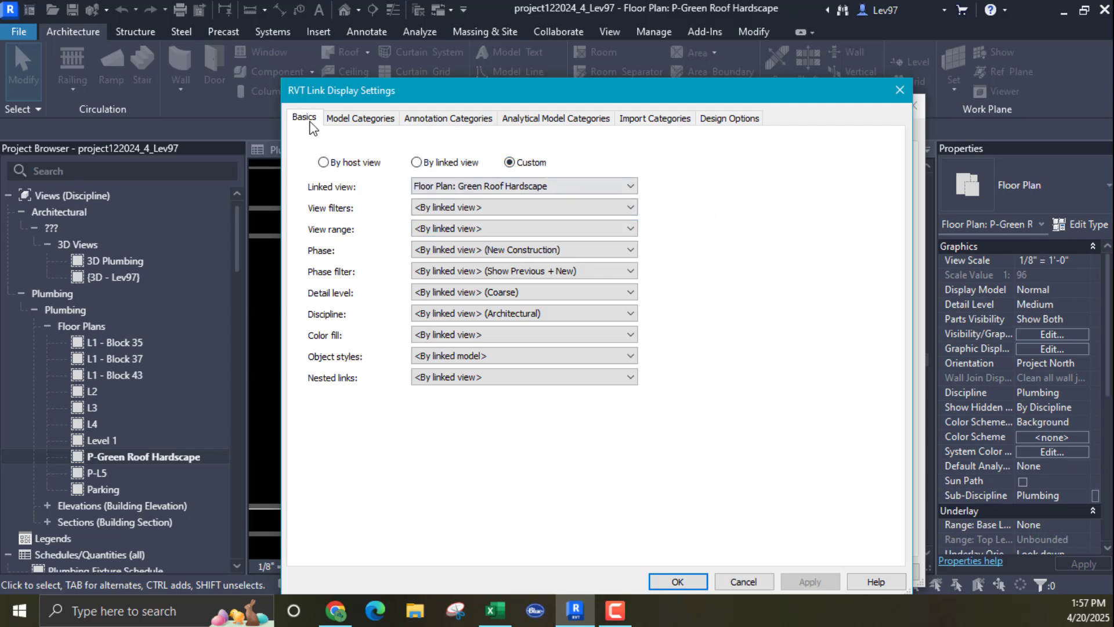
pyautogui.click(534, 364)
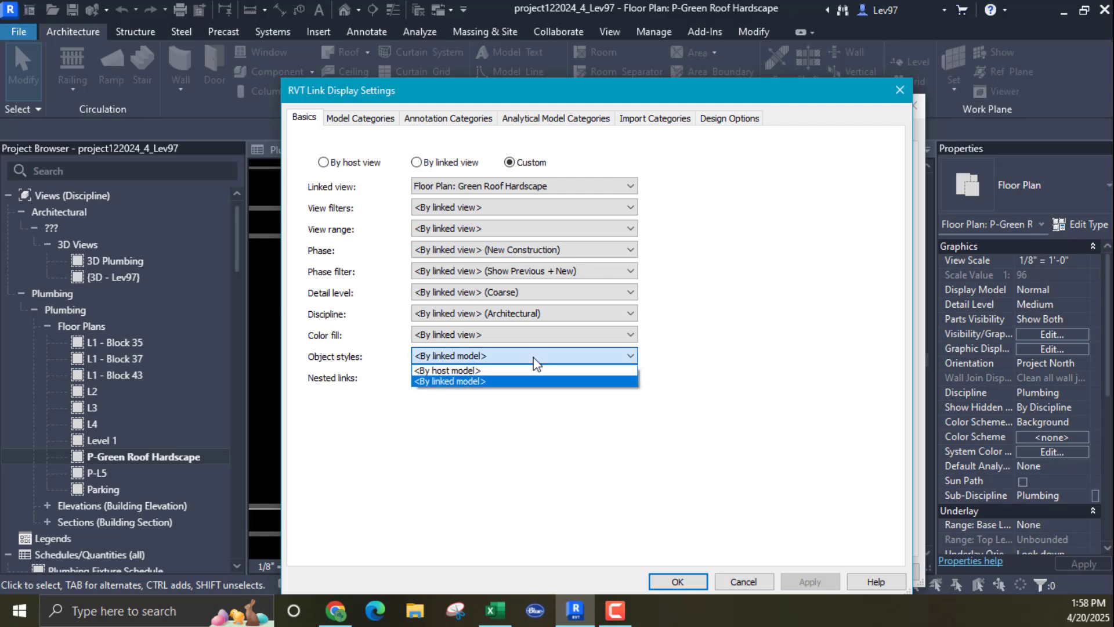
pyautogui.click(445, 370)
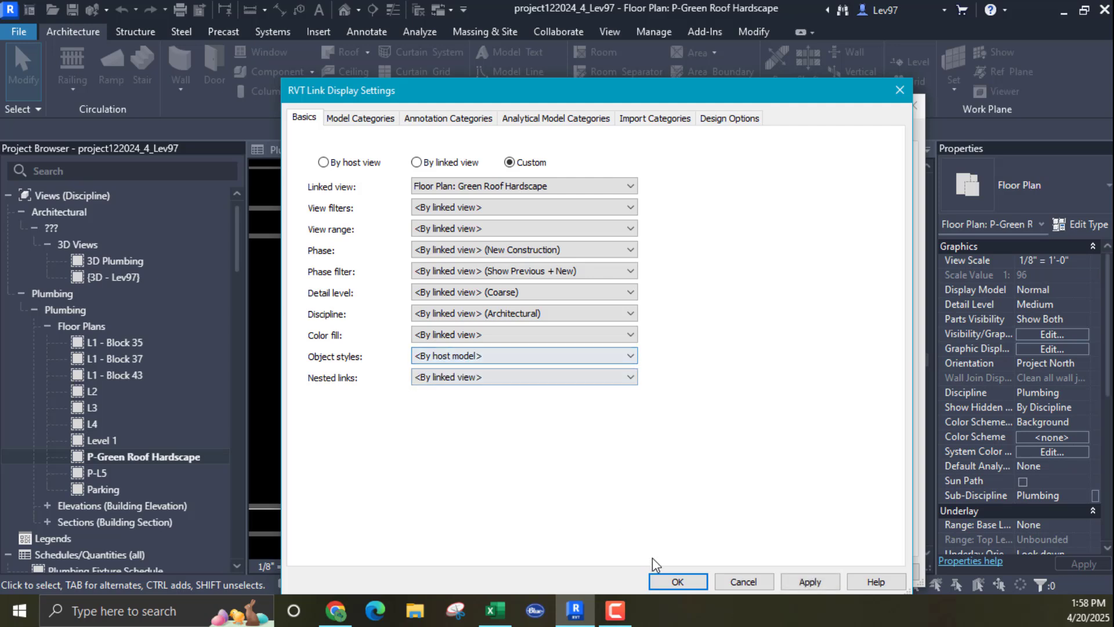
pyautogui.click(684, 579)
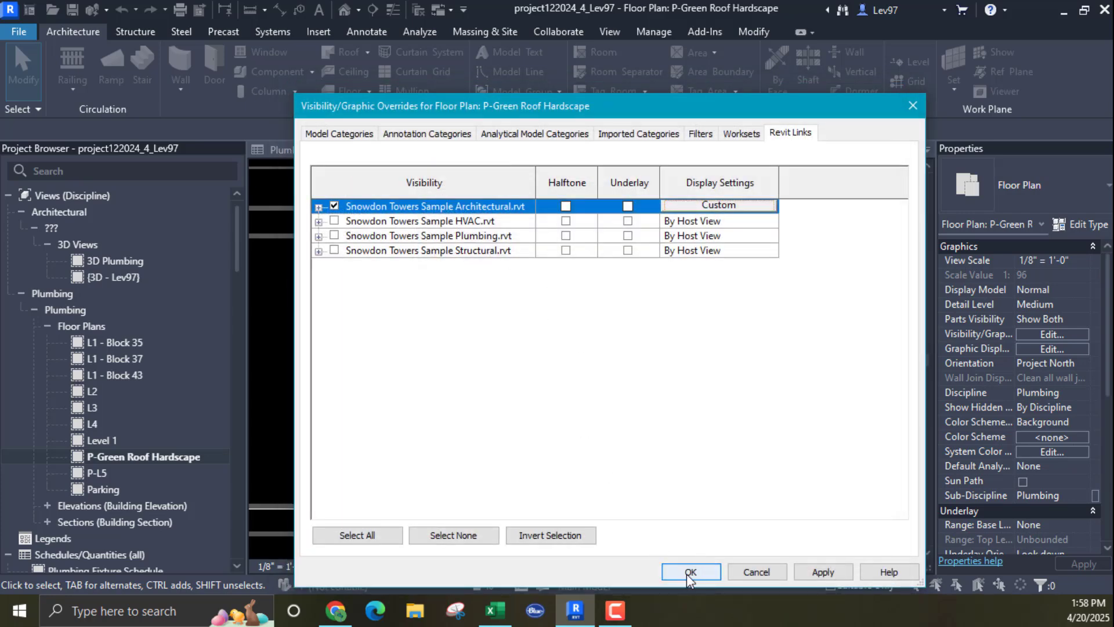
pyautogui.click(690, 573)
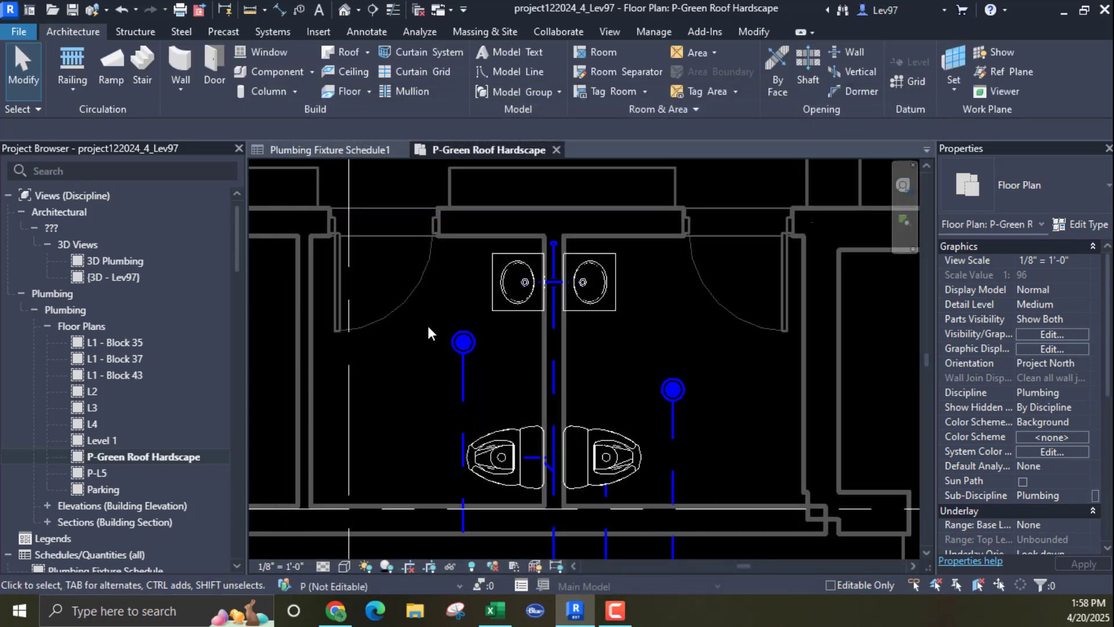
# Step: Review the line weights of the model categories in the project's Object Styles, down to walls and windows
pyautogui.click(651, 32)
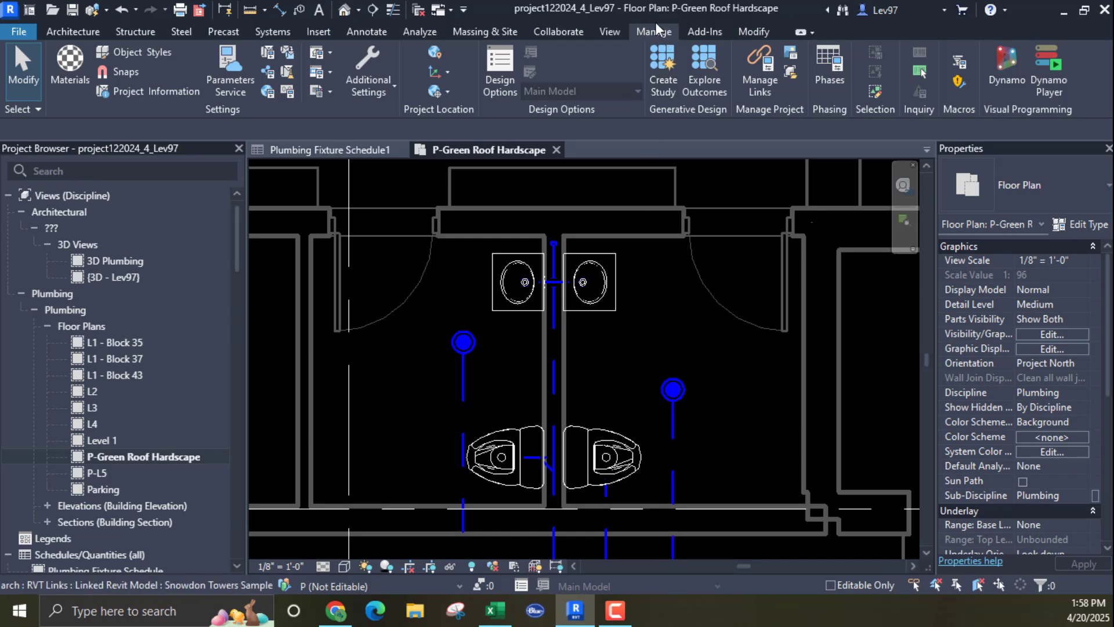
pyautogui.click(144, 51)
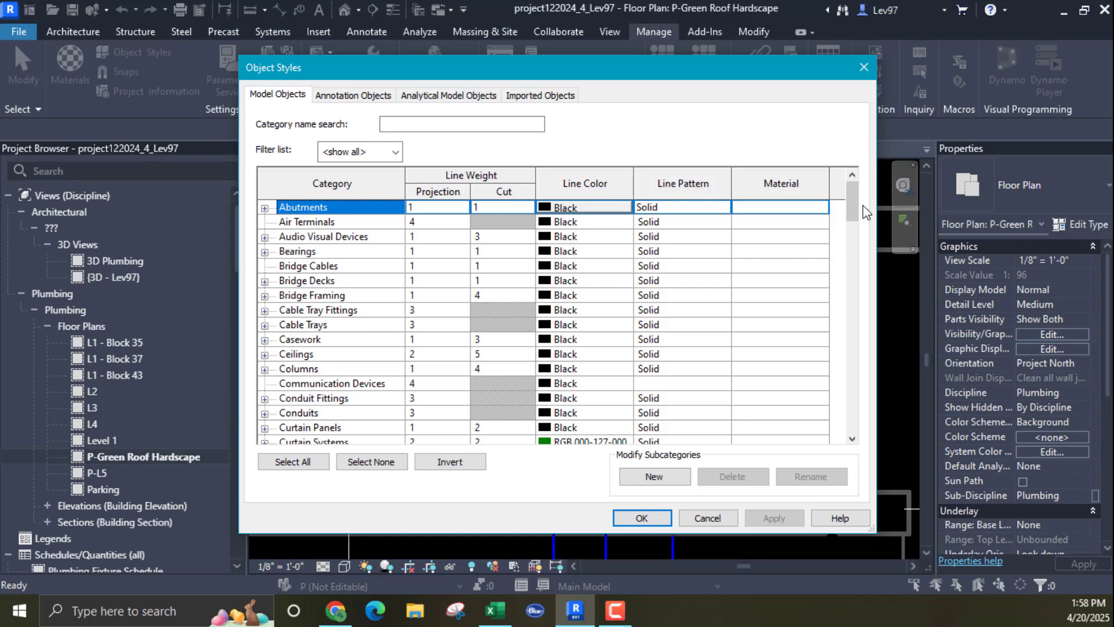
pyautogui.moveTo(852, 198); pyautogui.dragTo(845, 416)
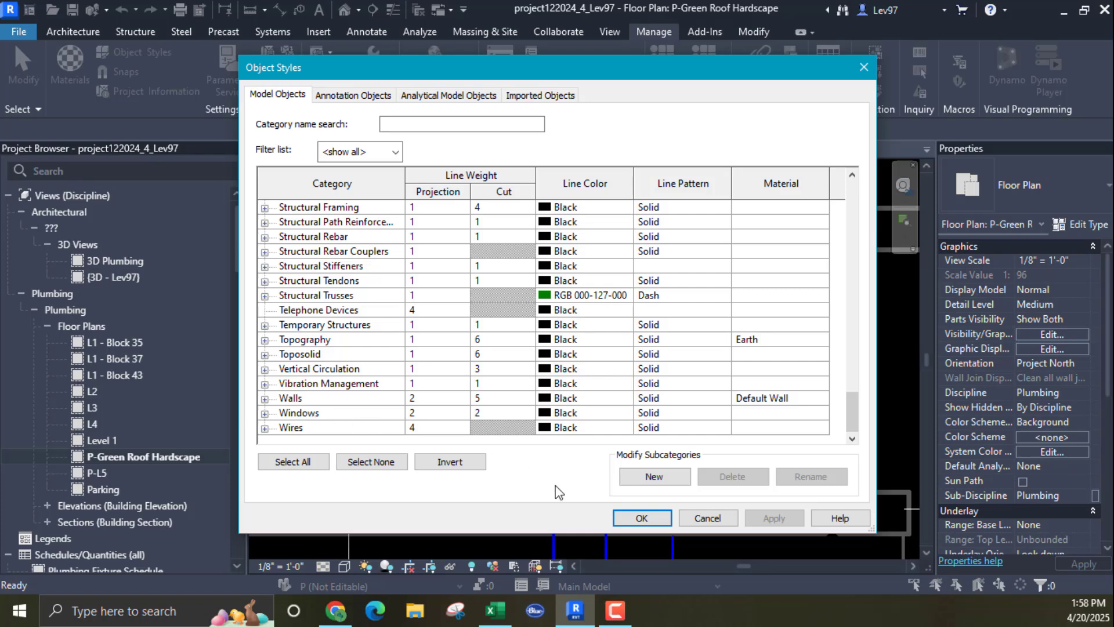
pyautogui.click(708, 518)
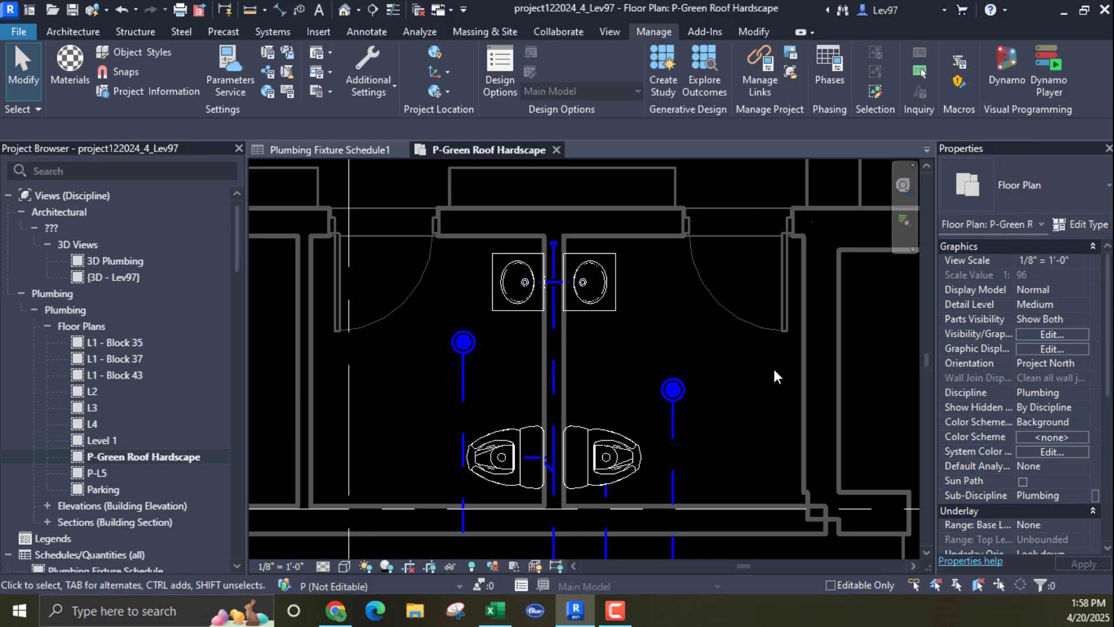
# Step: Review the custom display settings of the Snowdon Towers Sample Architectural.rvt link, including its model categories down to walls and windows
pyautogui.click(1050, 335)
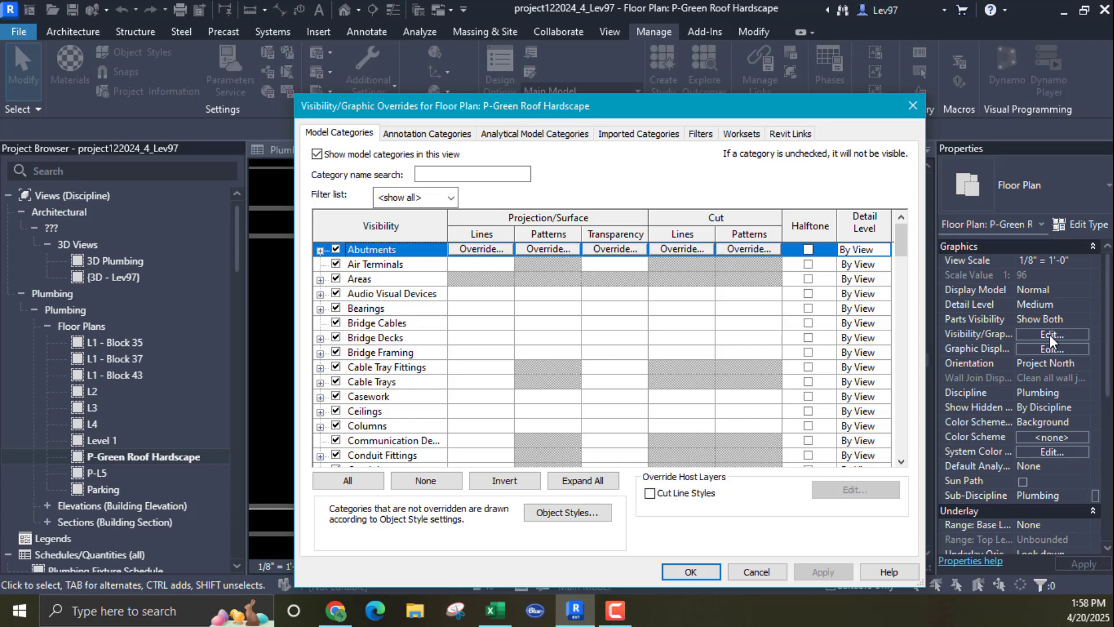
pyautogui.click(790, 133)
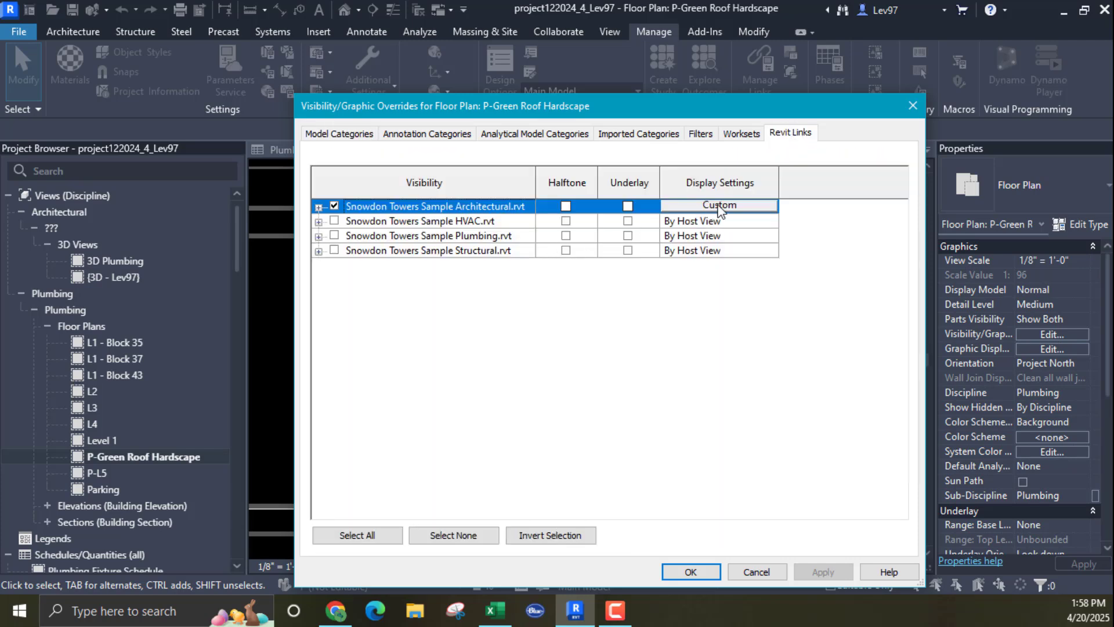
pyautogui.click(720, 205)
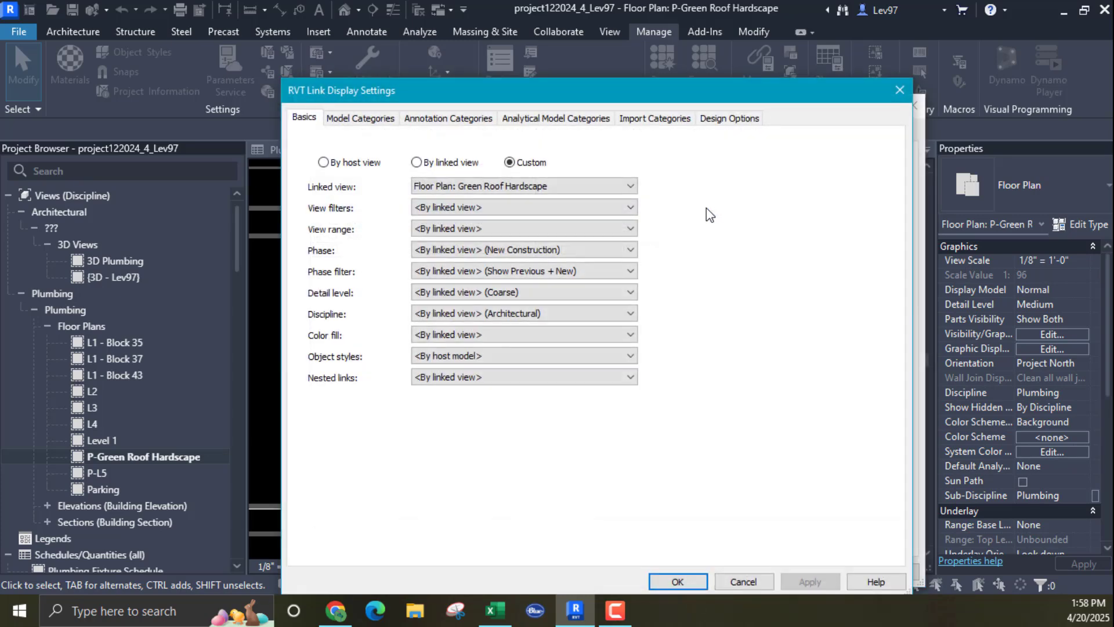
pyautogui.click(386, 120)
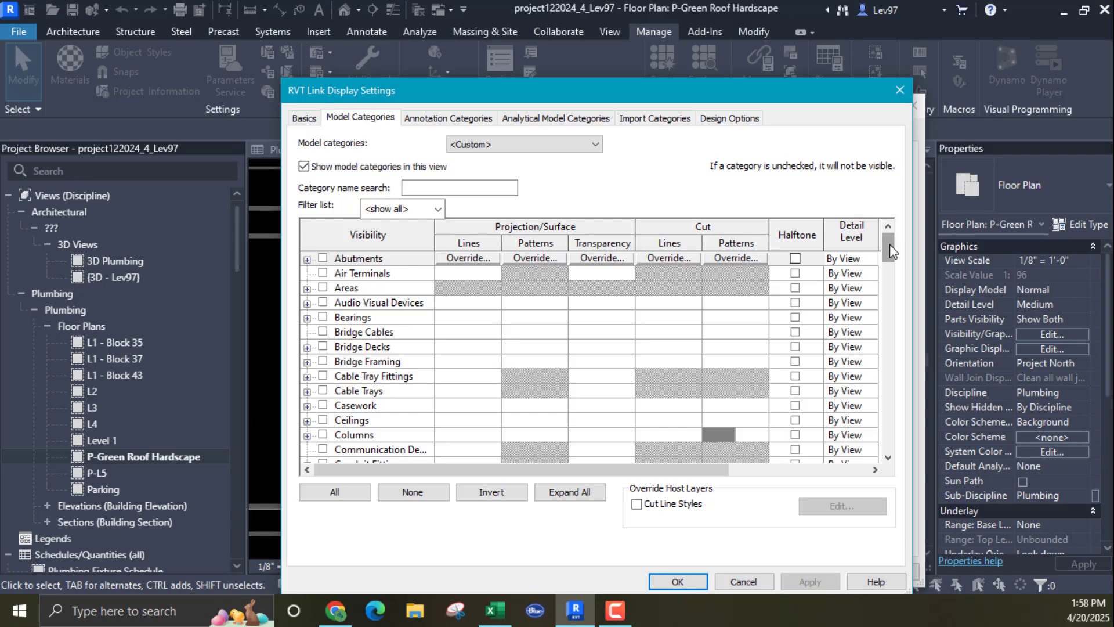
pyautogui.moveTo(890, 251); pyautogui.dragTo(889, 436)
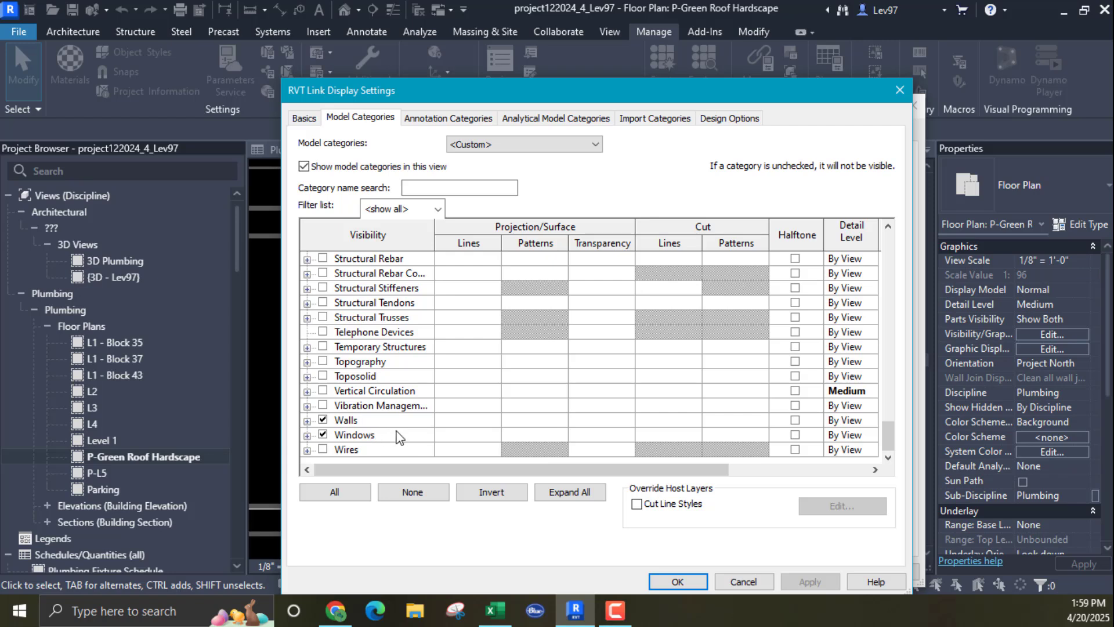
pyautogui.click(756, 582)
pyautogui.click(757, 569)
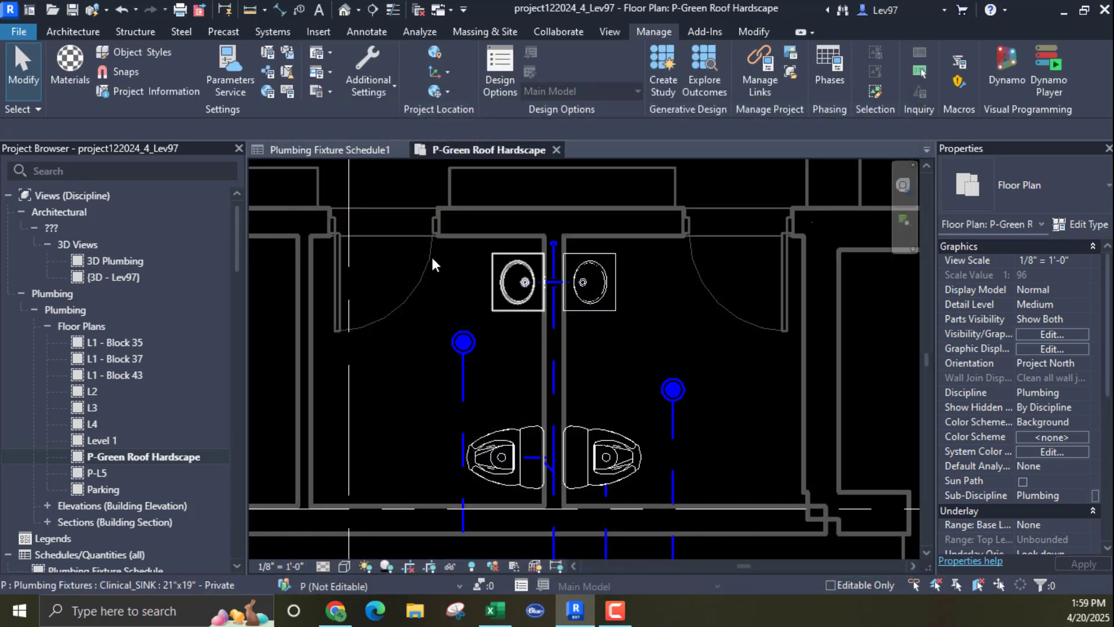
# Step: Set the projection line weight of the Walls category to 1 in the project's Object Styles
pyautogui.click(126, 54)
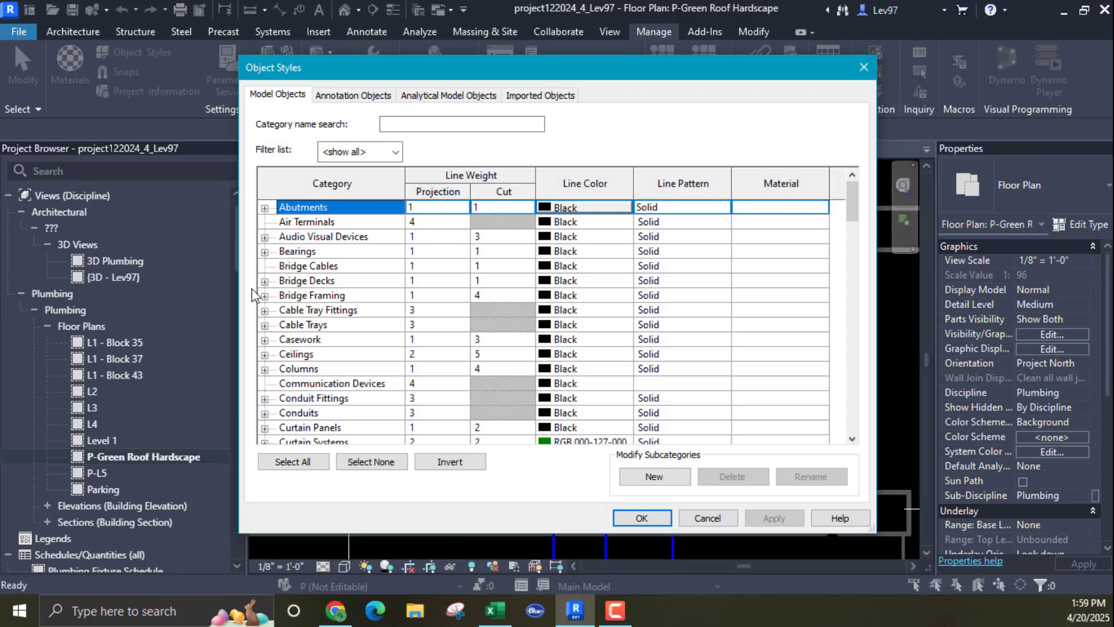
pyautogui.click(313, 281)
pyautogui.press('w')
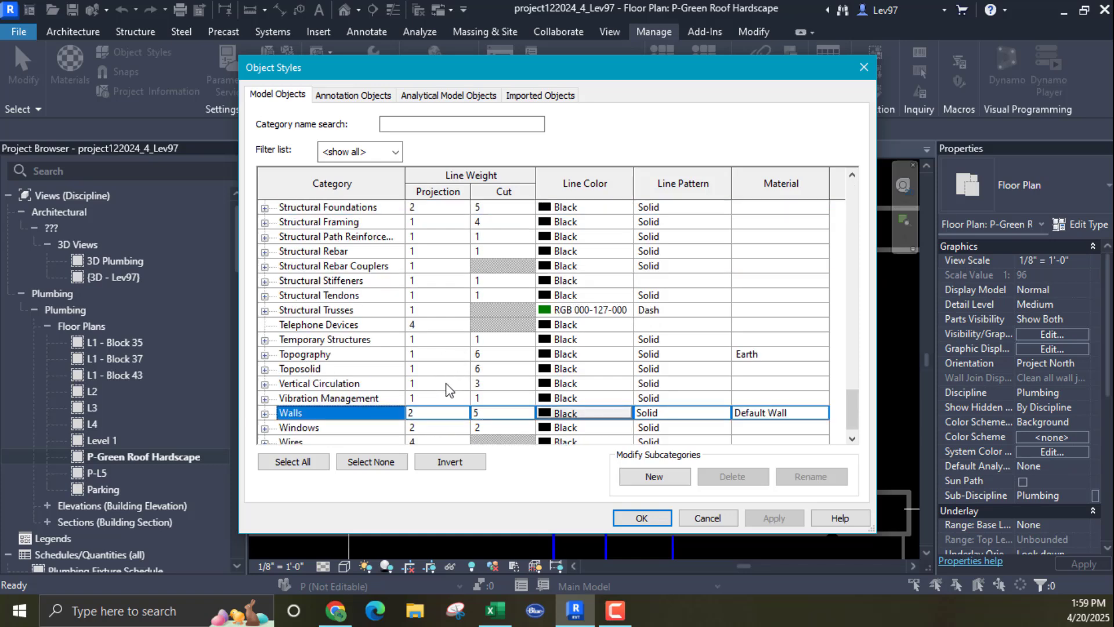
pyautogui.scroll(-1, 443, 406)
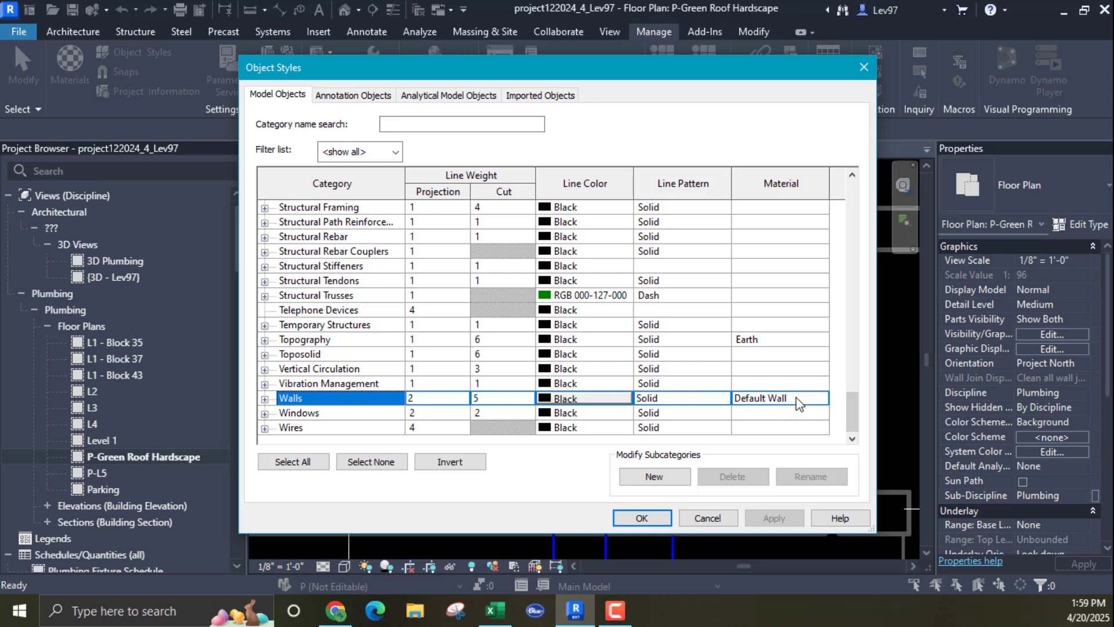
pyautogui.click(459, 400)
pyautogui.click(462, 399)
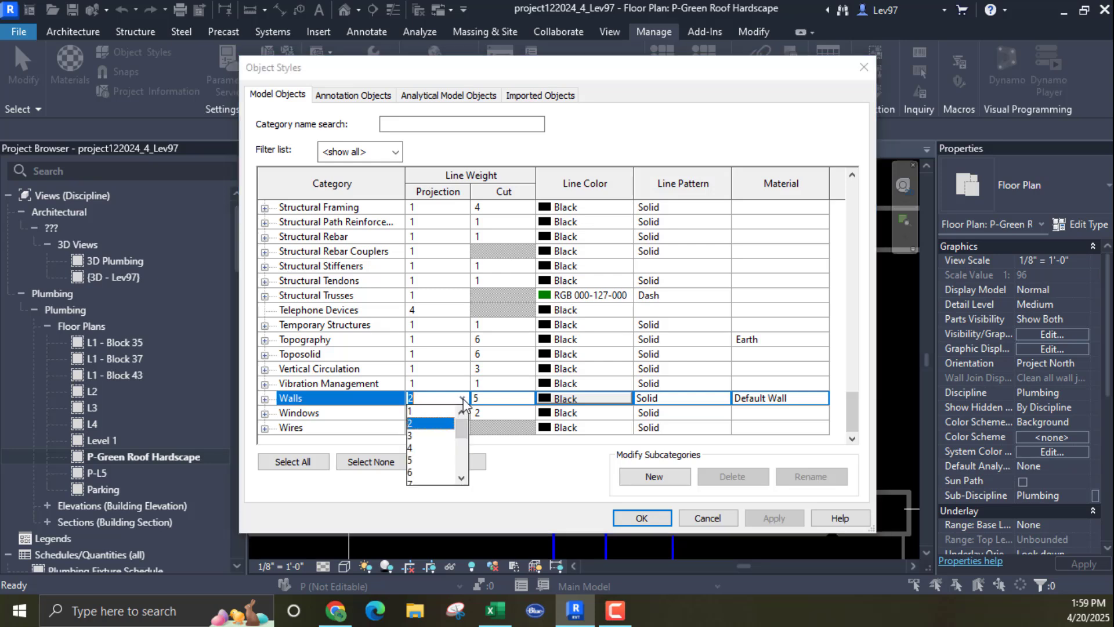
pyautogui.click(429, 412)
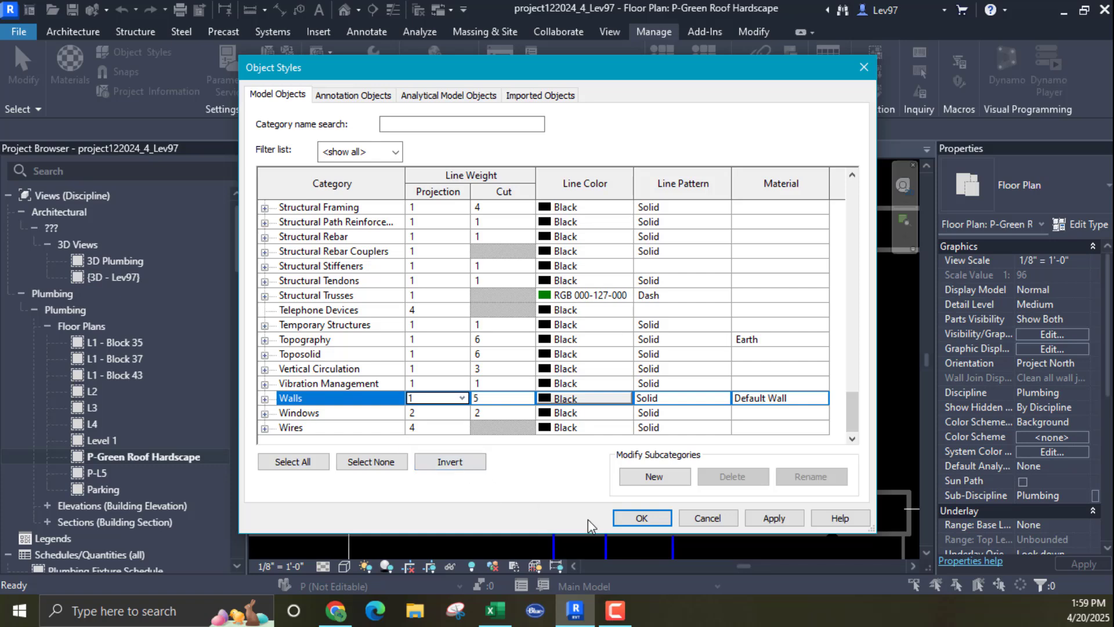
pyautogui.click(643, 518)
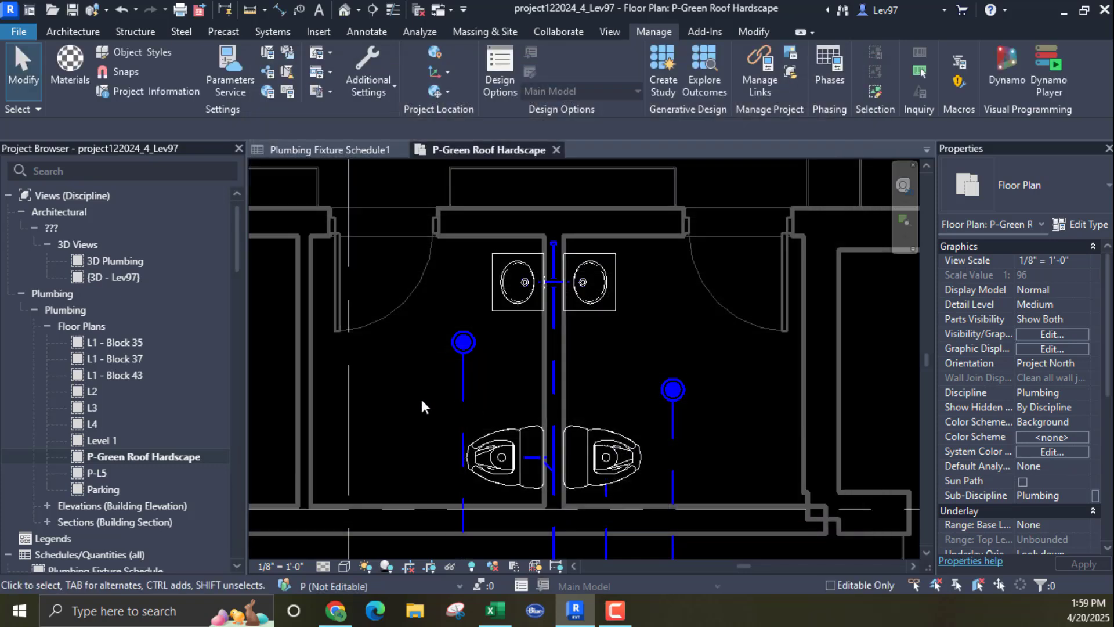
# Step: Compare the plan with thin lines toggled, and check the basic display settings of the Snowdon Towers Sample Architectural.rvt link
pyautogui.click(395, 13)
pyautogui.click(395, 13)
pyautogui.click(1051, 335)
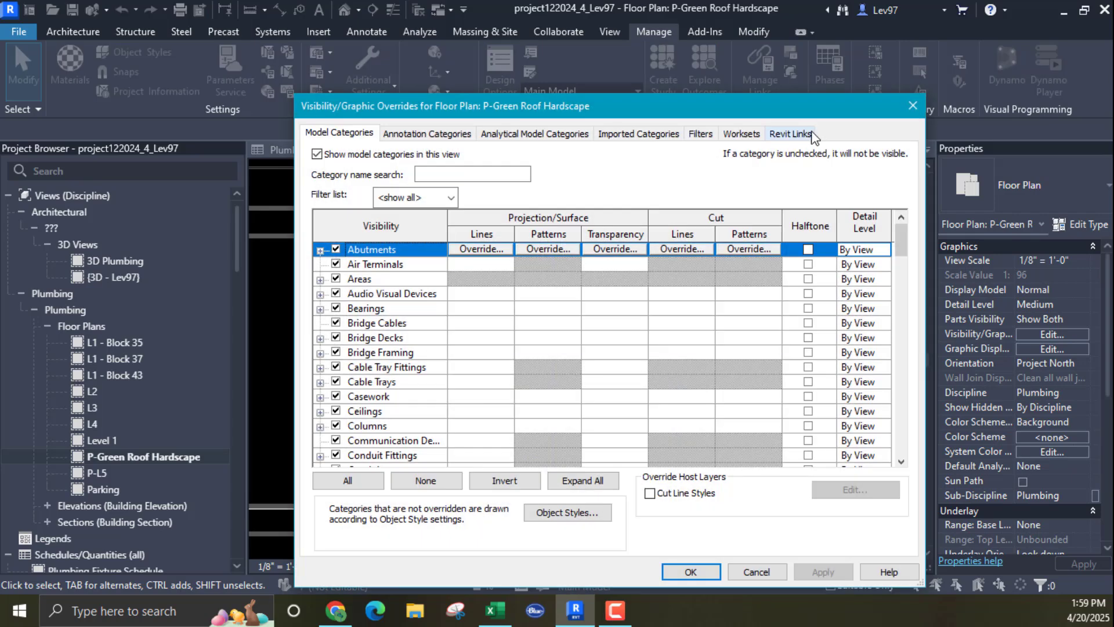
pyautogui.click(778, 135)
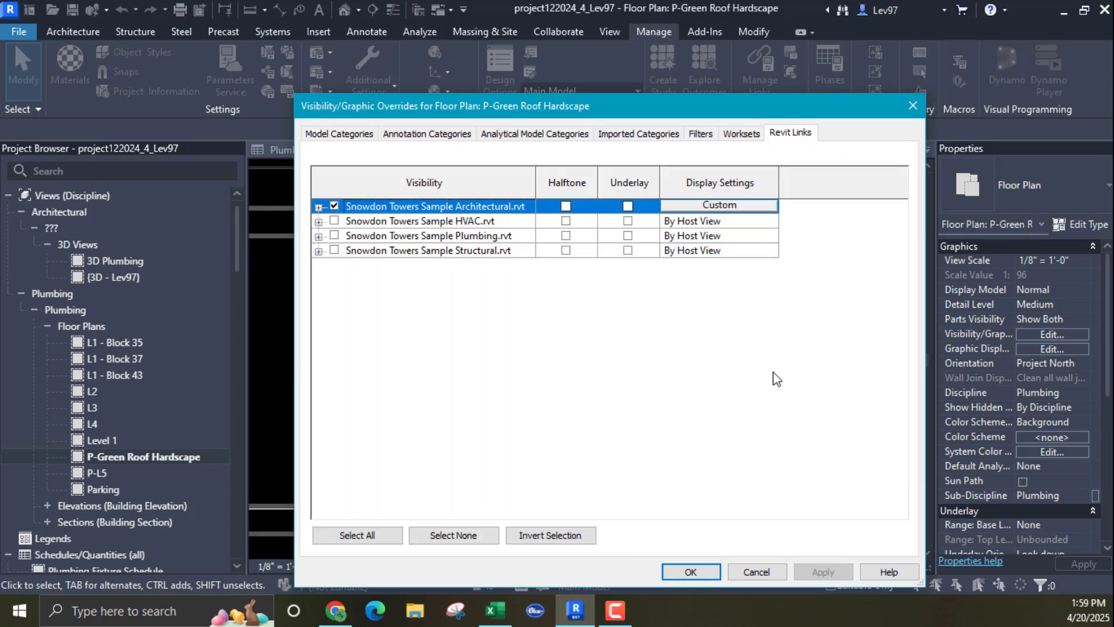
pyautogui.click(771, 570)
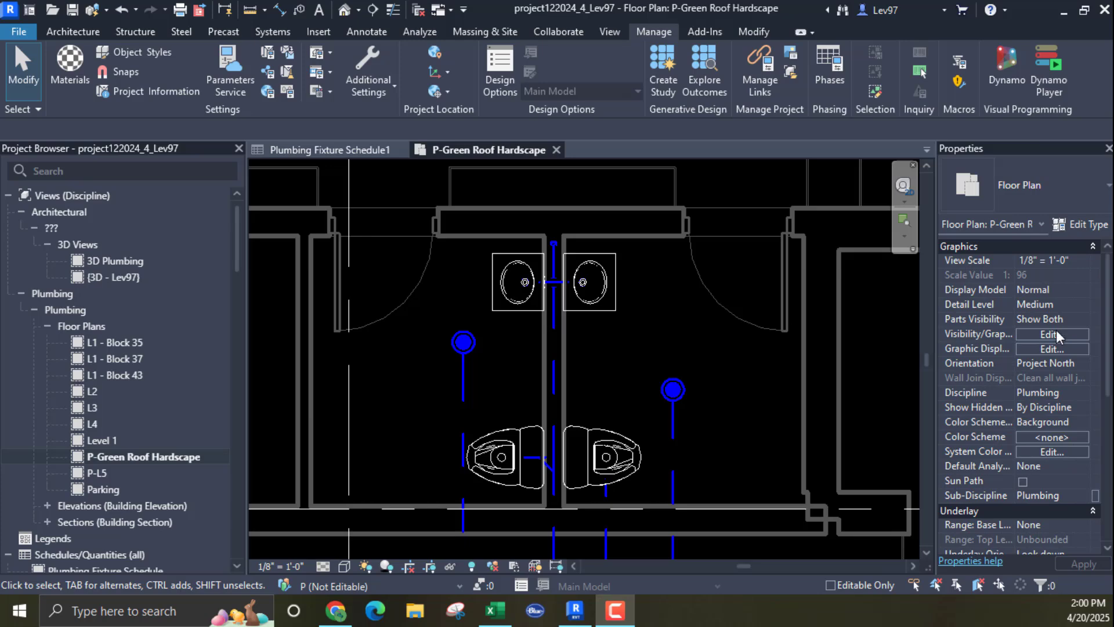
pyautogui.click(1053, 334)
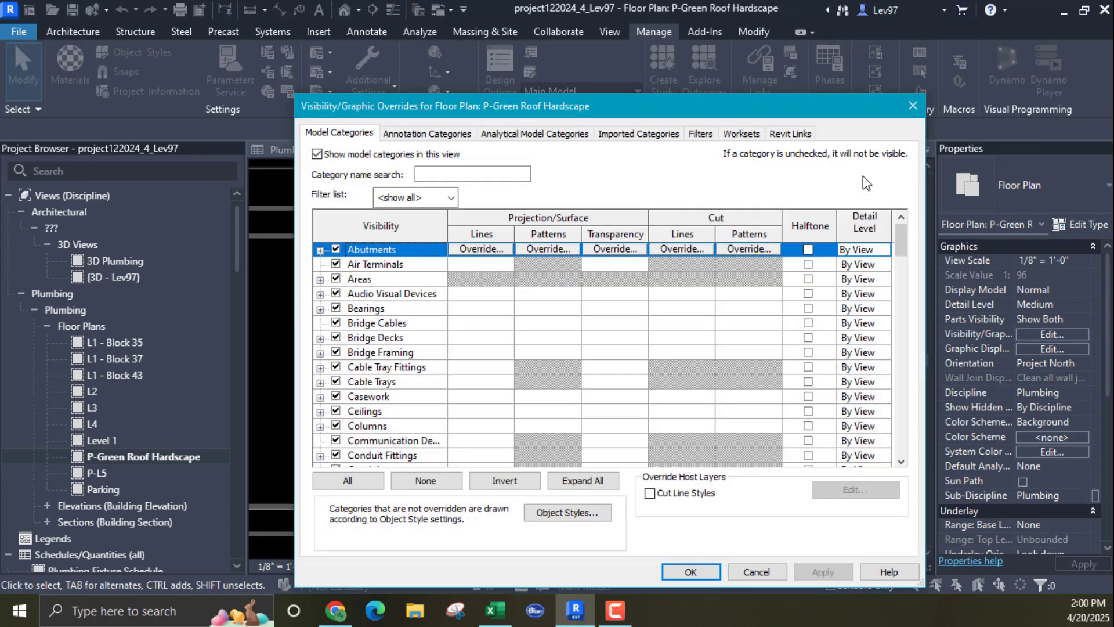
pyautogui.click(792, 134)
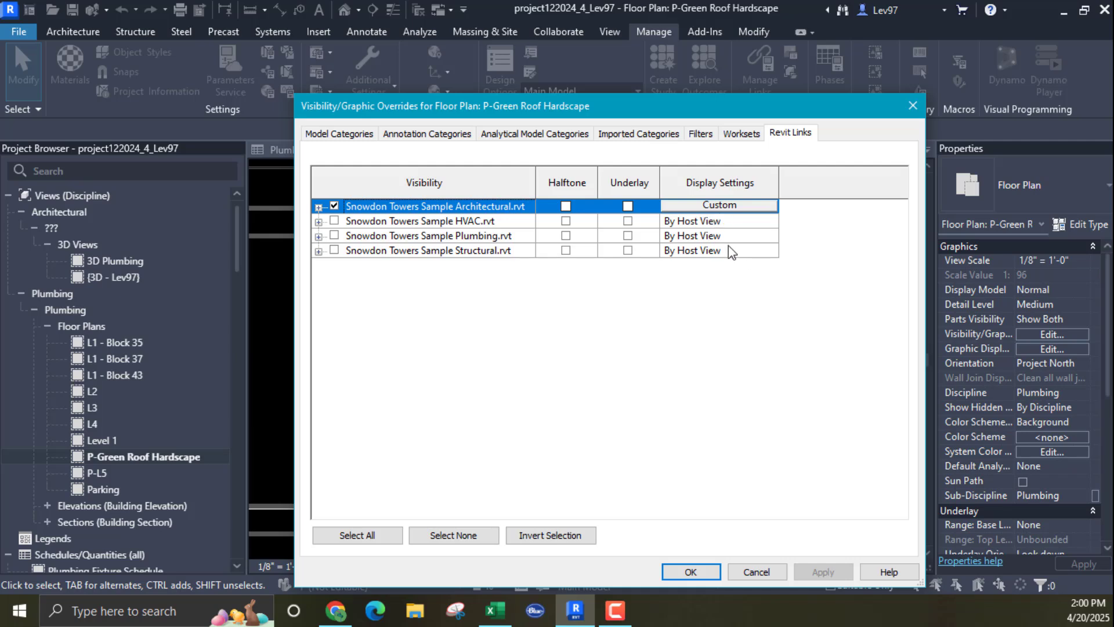
pyautogui.click(719, 205)
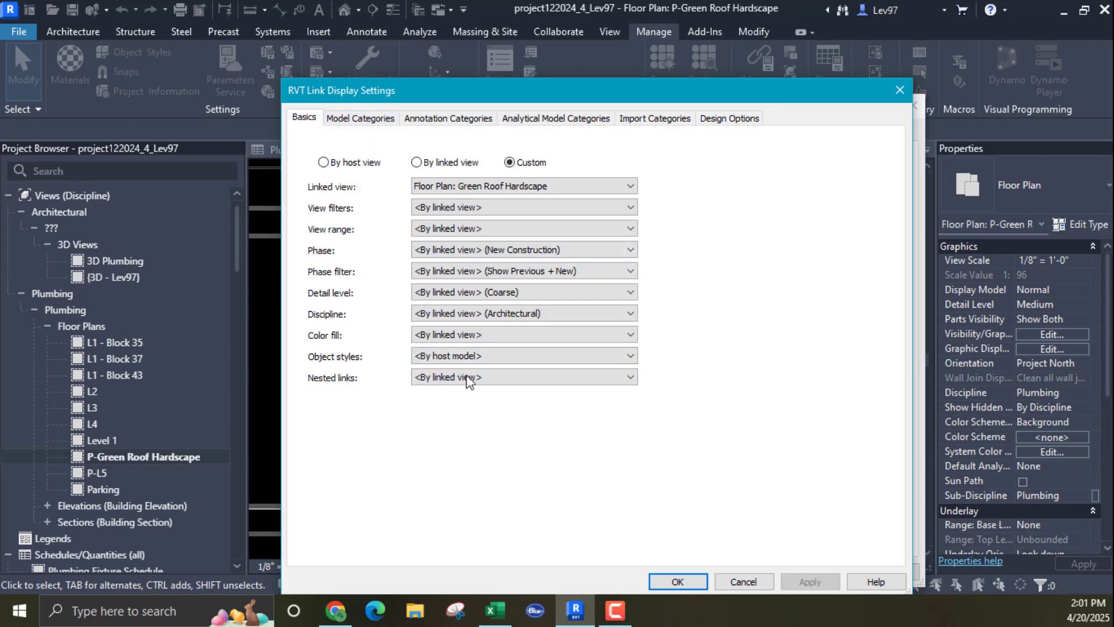
pyautogui.click(677, 581)
pyautogui.click(693, 574)
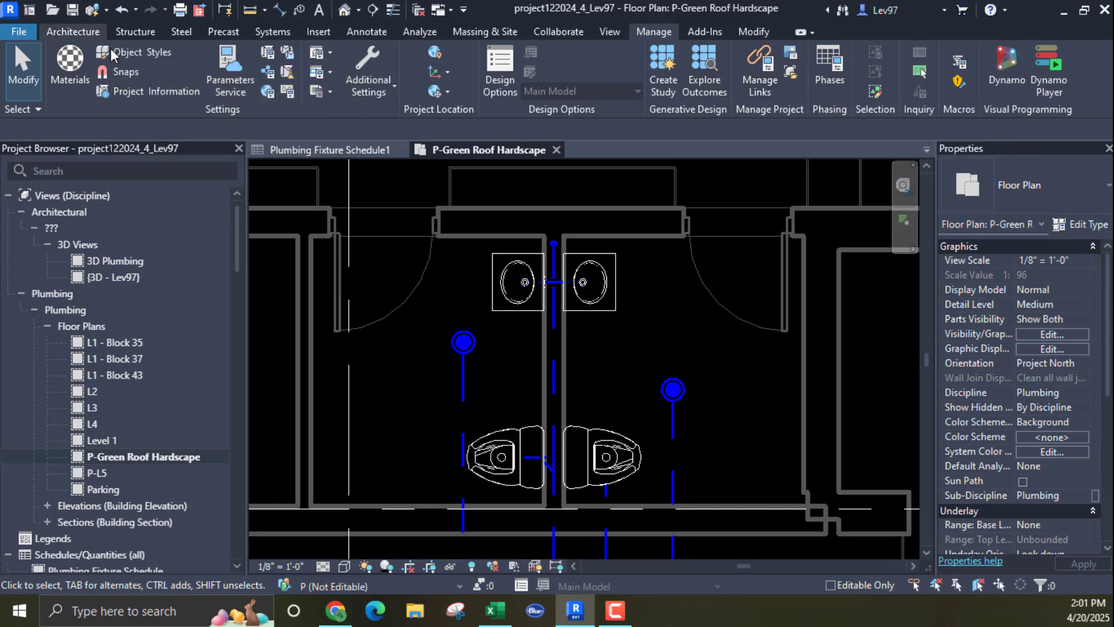
# Step: Set the cut line weight of the Walls category to 1 in the project's Object Styles
pyautogui.click(133, 52)
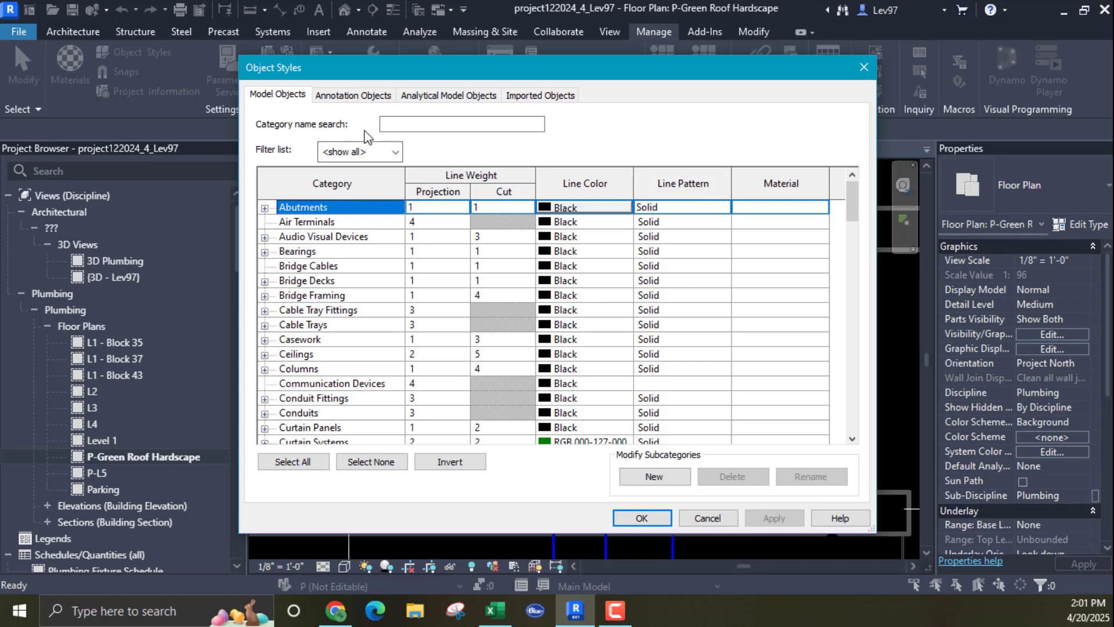
pyautogui.moveTo(849, 191); pyautogui.dragTo(853, 406)
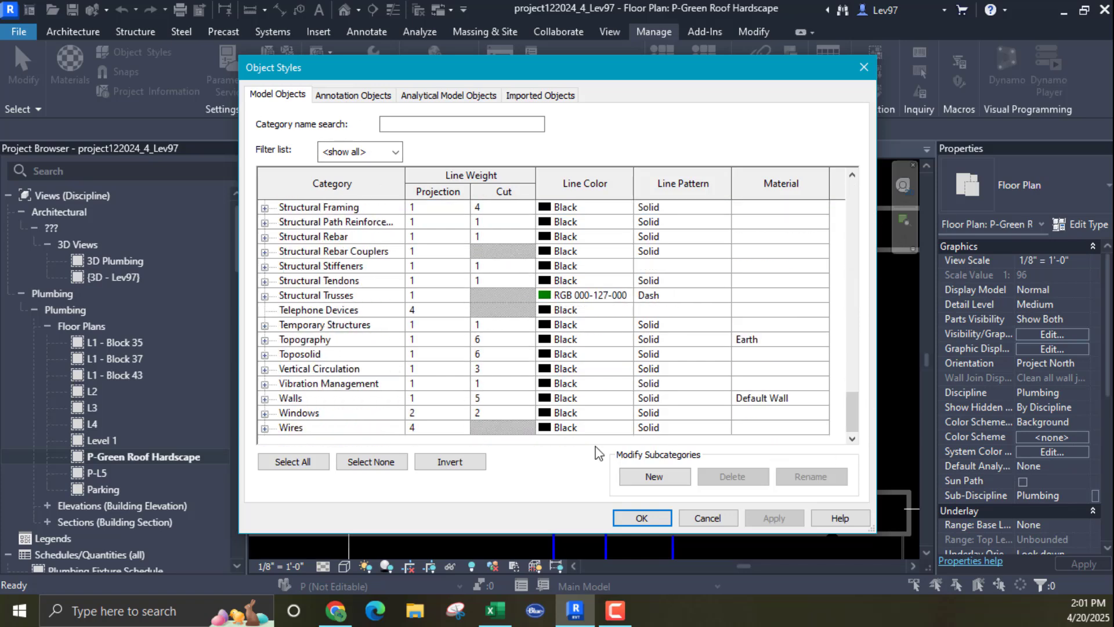
pyautogui.click(502, 399)
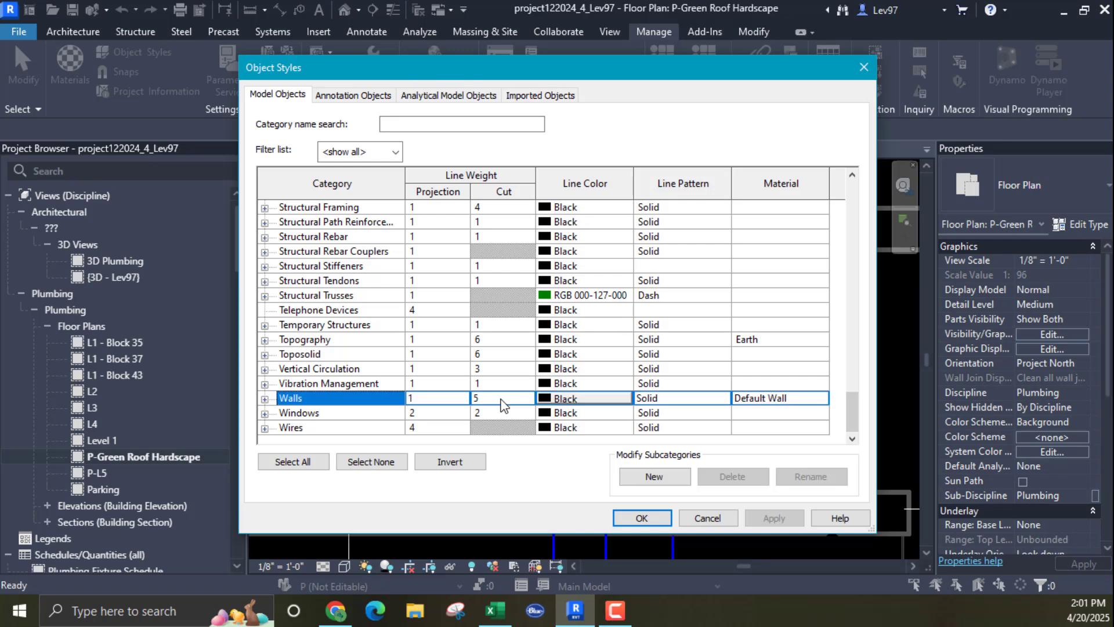
pyautogui.click(519, 400)
pyautogui.click(528, 398)
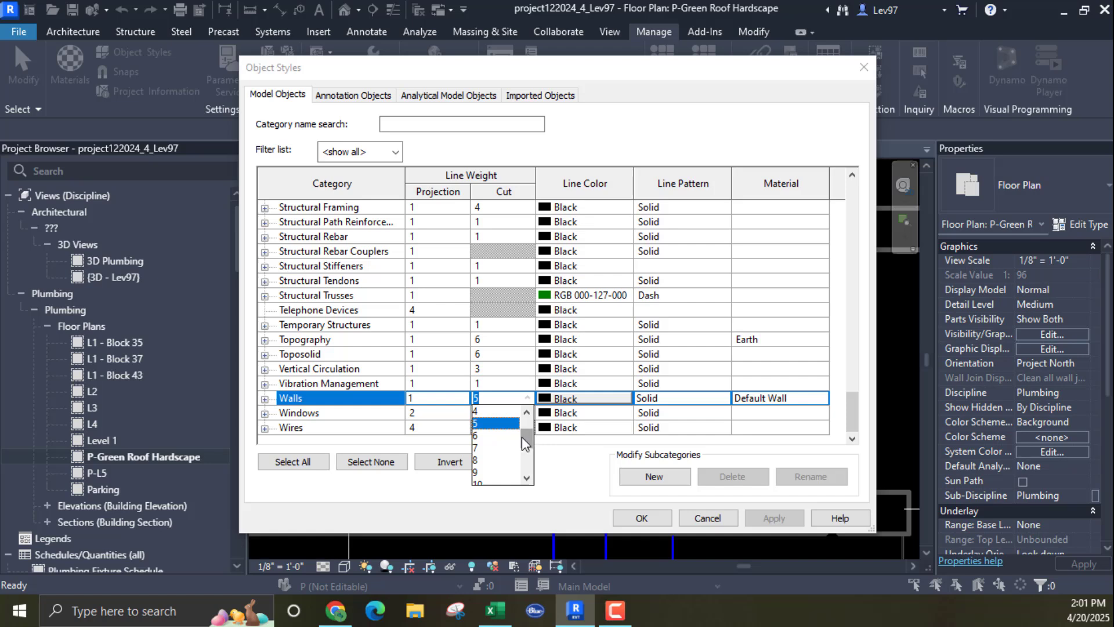
pyautogui.click(492, 410)
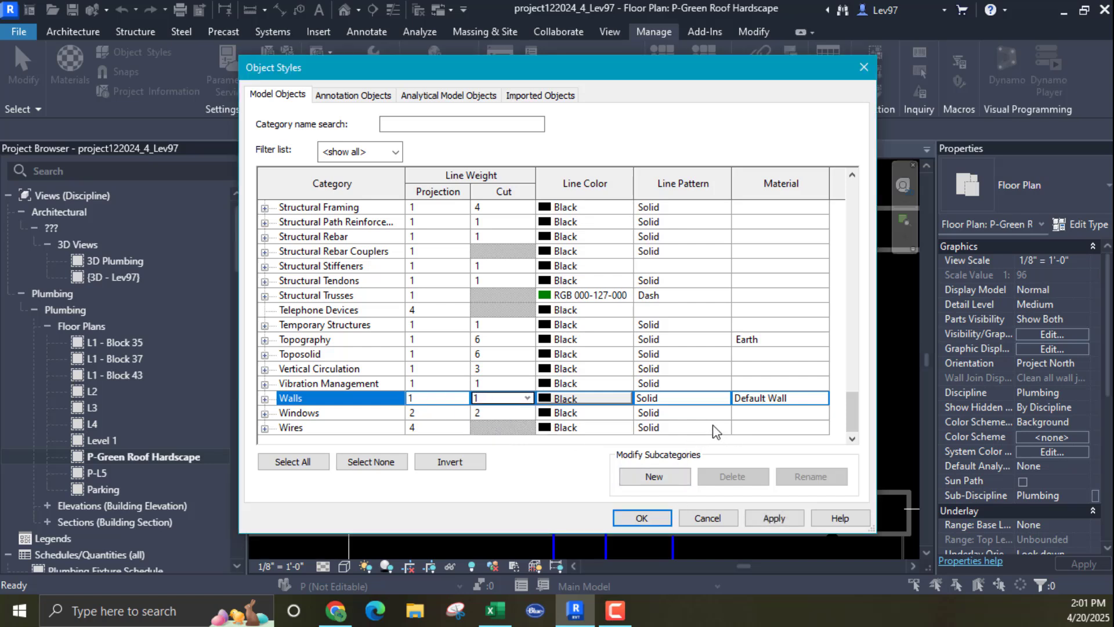
# Step: Review the identity and graphics properties of the walls' Default Wall material, and apply the object style changes
pyautogui.click(802, 402)
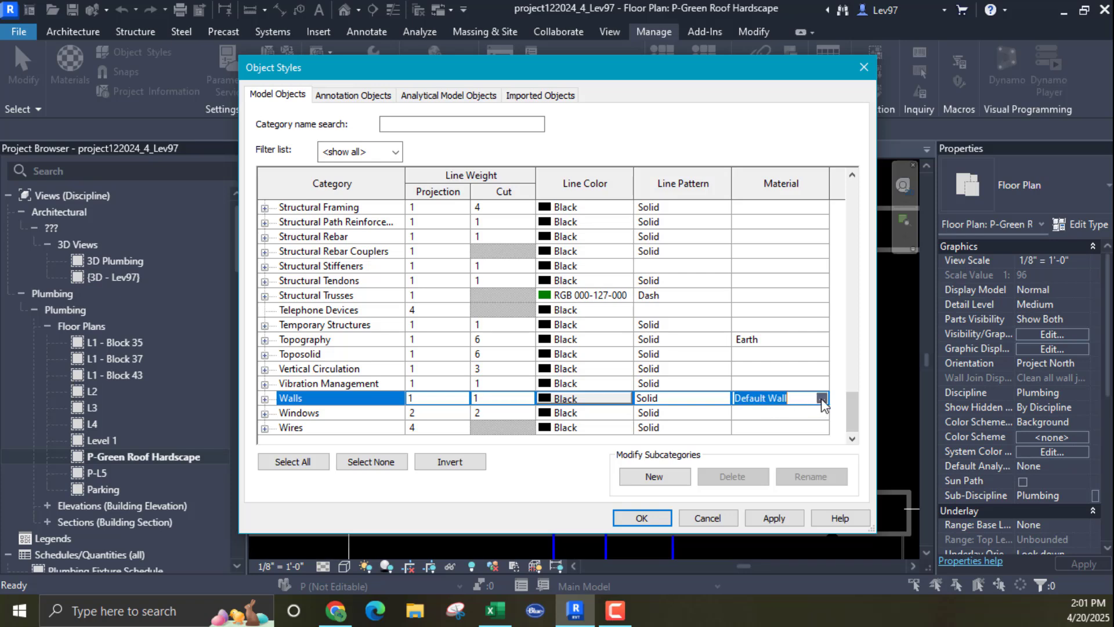
pyautogui.click(822, 399)
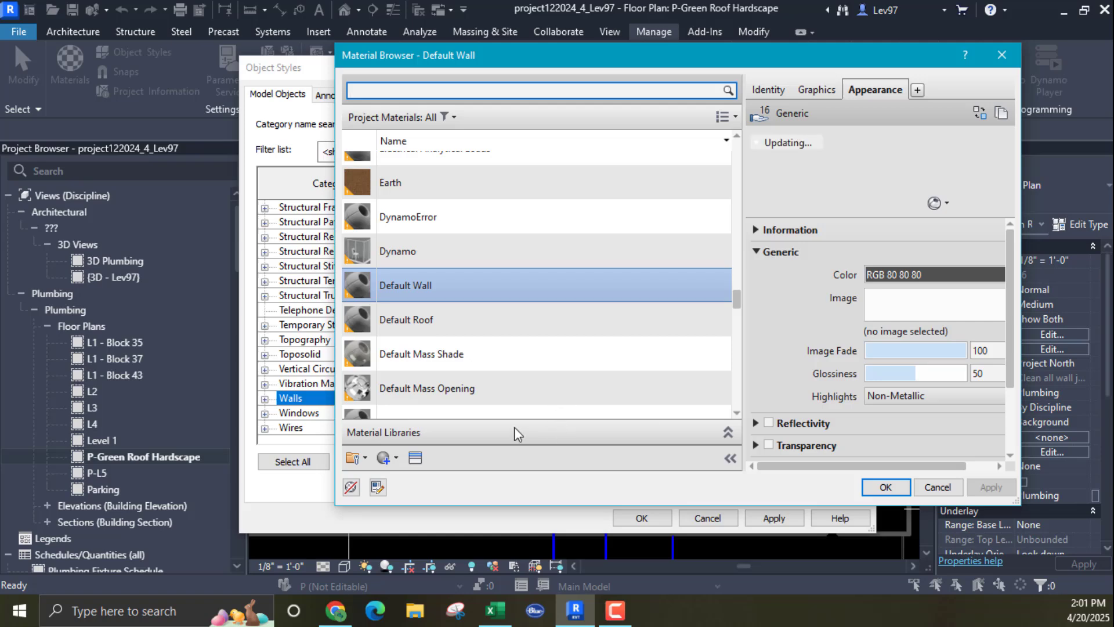
pyautogui.click(941, 487)
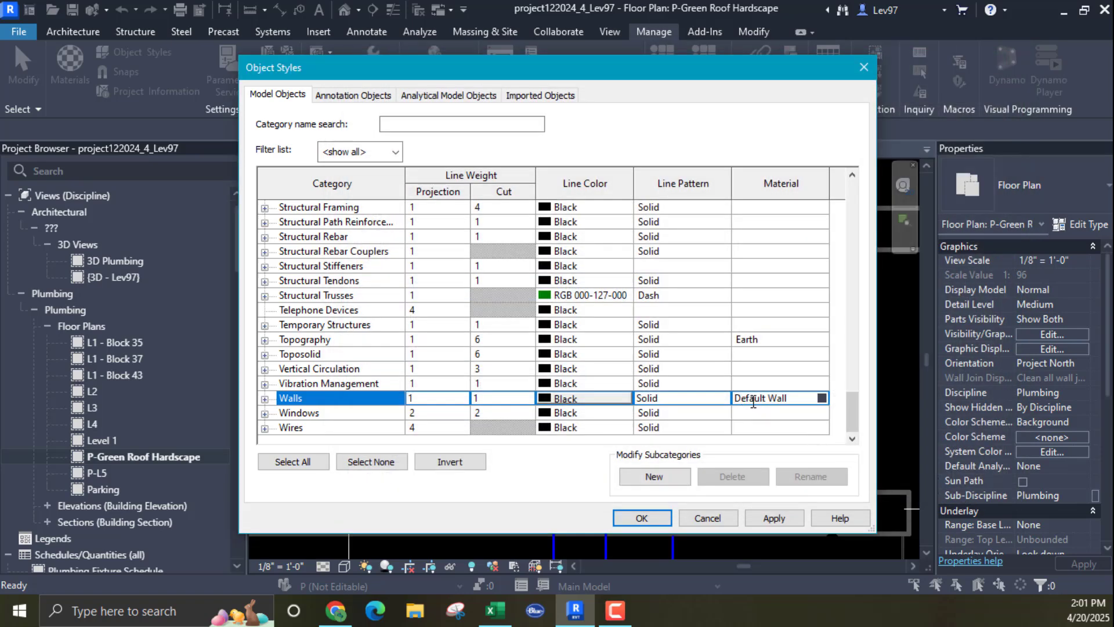
pyautogui.click(822, 397)
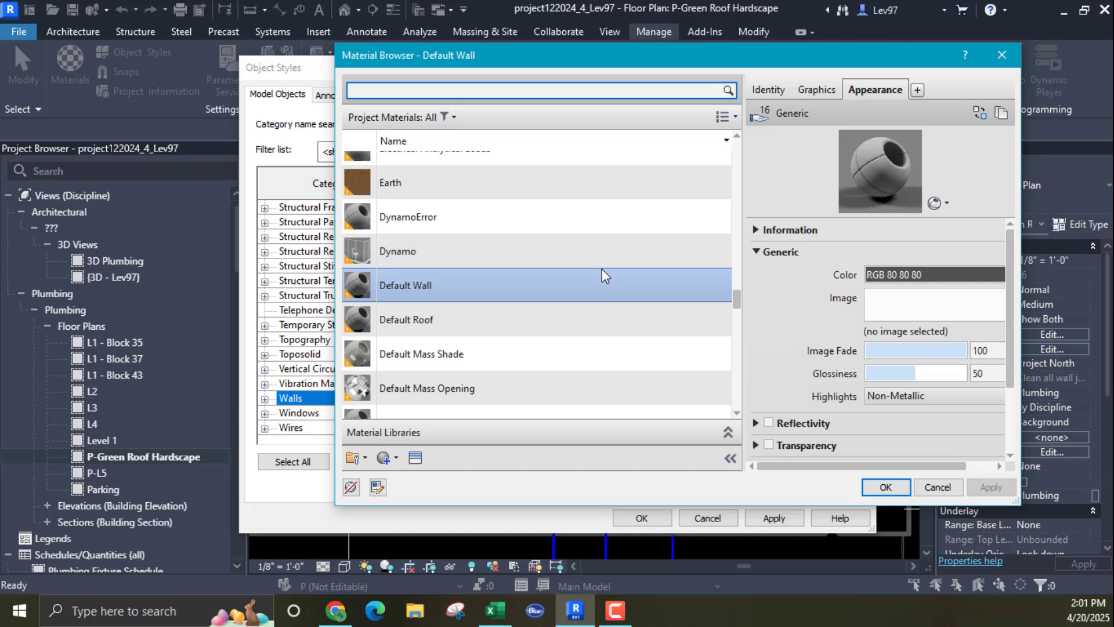
pyautogui.scroll(-1, 562, 315)
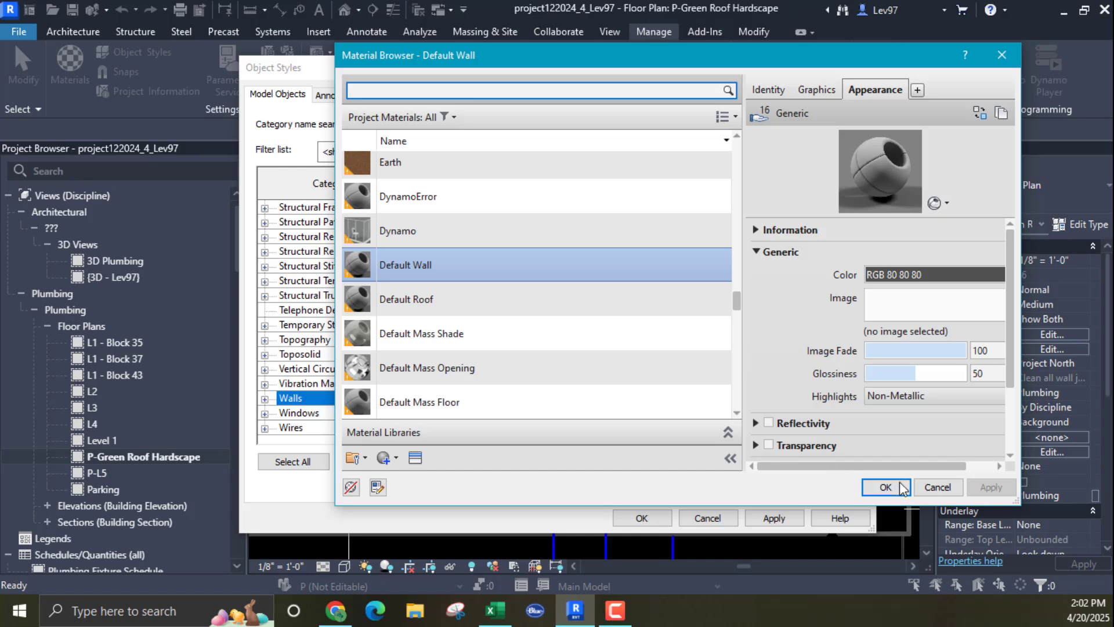
pyautogui.click(777, 89)
pyautogui.click(947, 117)
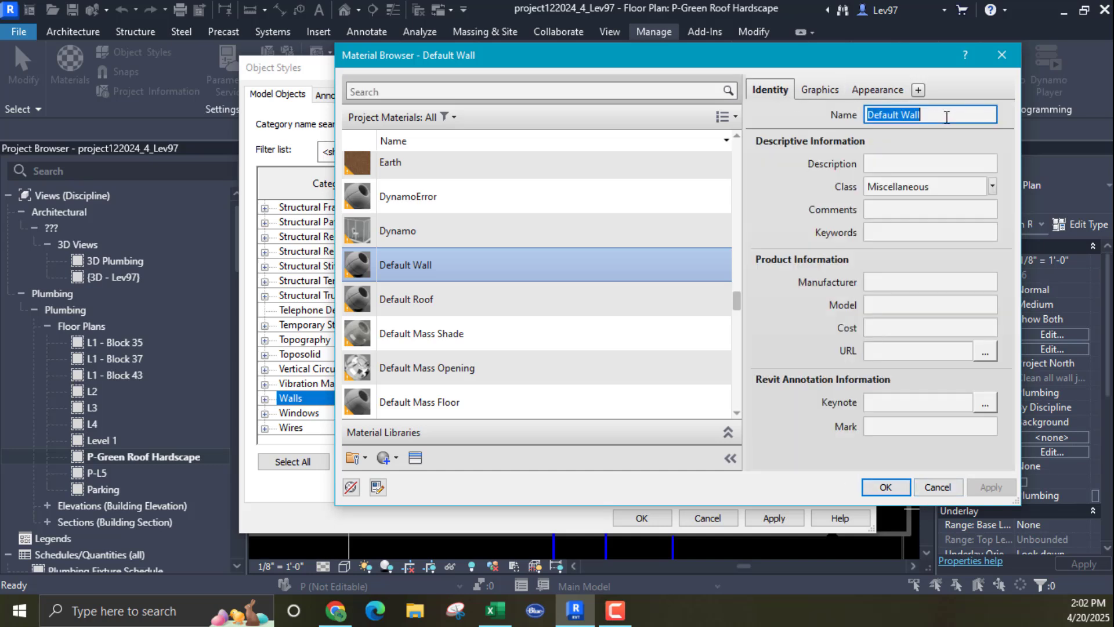
pyautogui.click(817, 90)
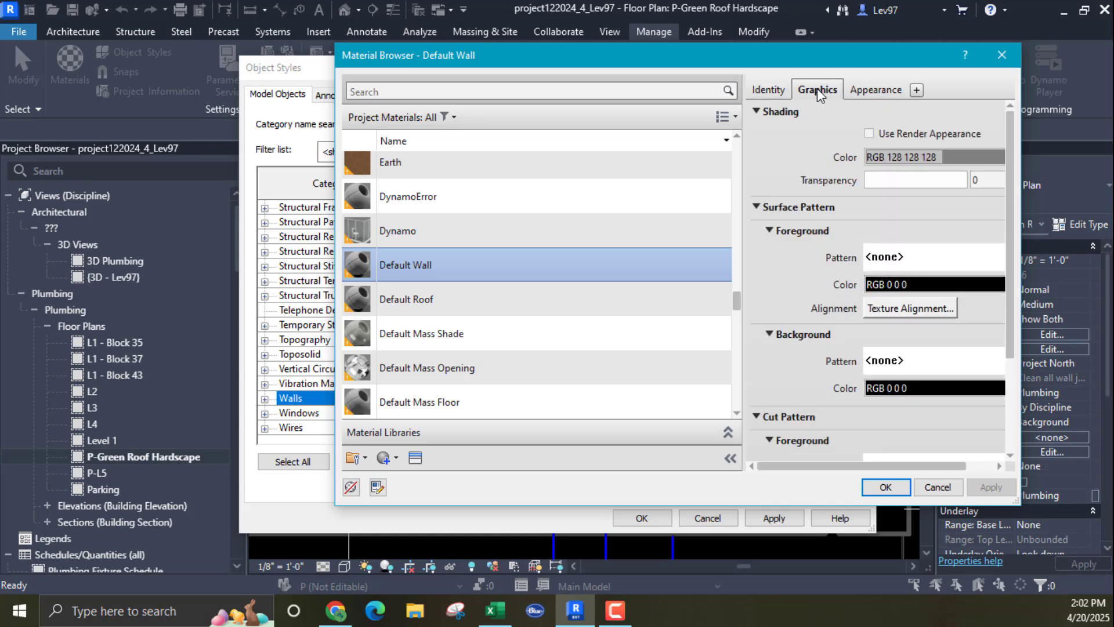
pyautogui.click(886, 487)
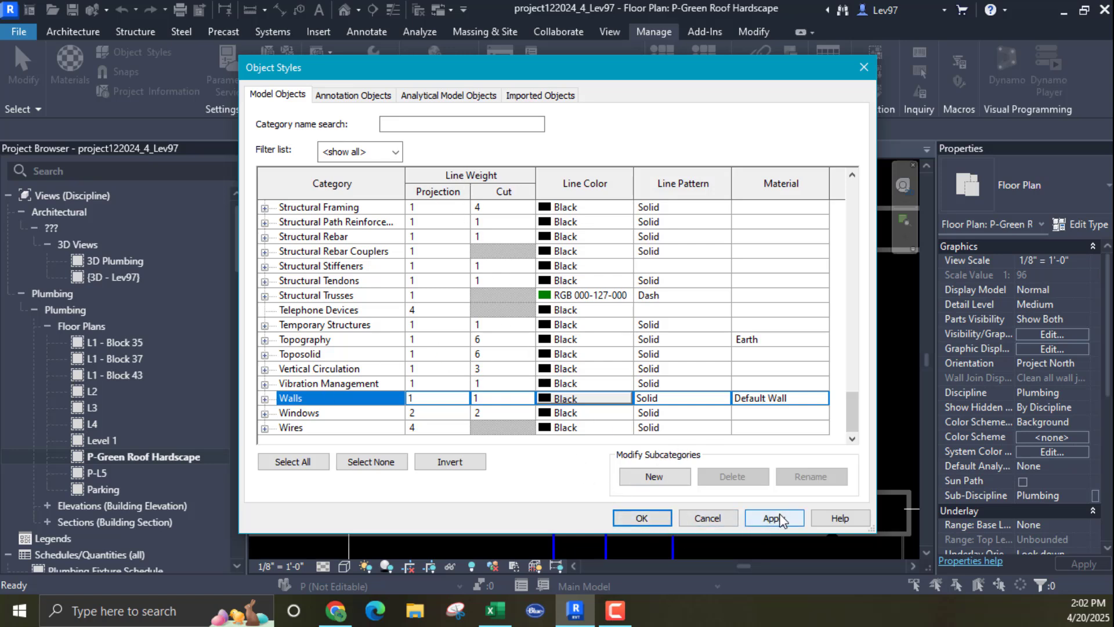
pyautogui.click(643, 517)
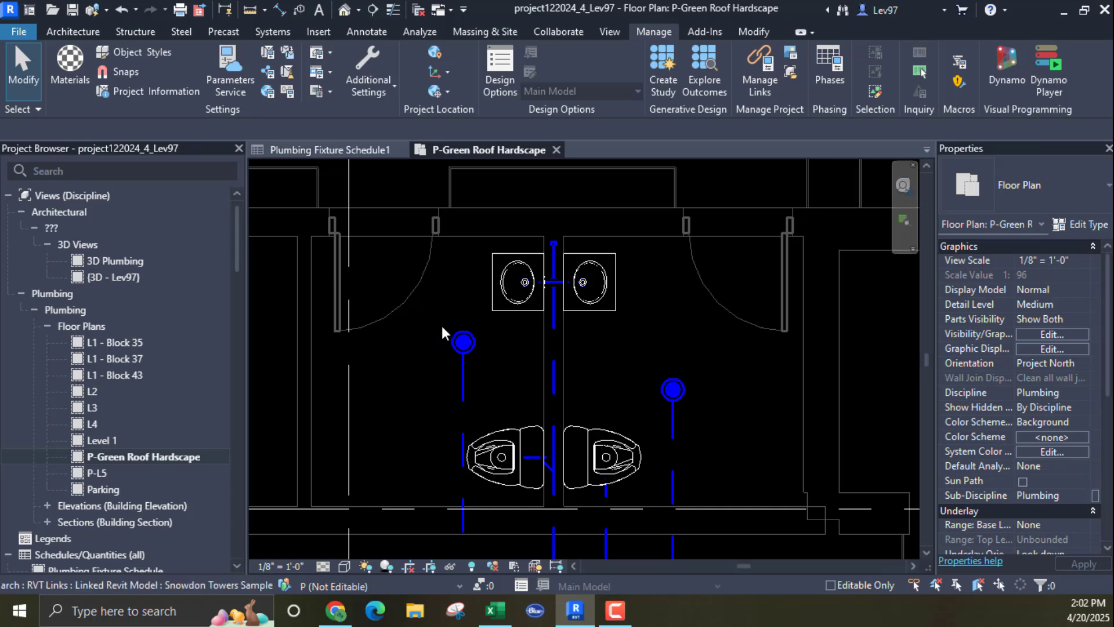
# Step: Review the basic display settings of the Snowdon Towers Sample Architectural.rvt link, including the source of its object styles
pyautogui.click(1056, 334)
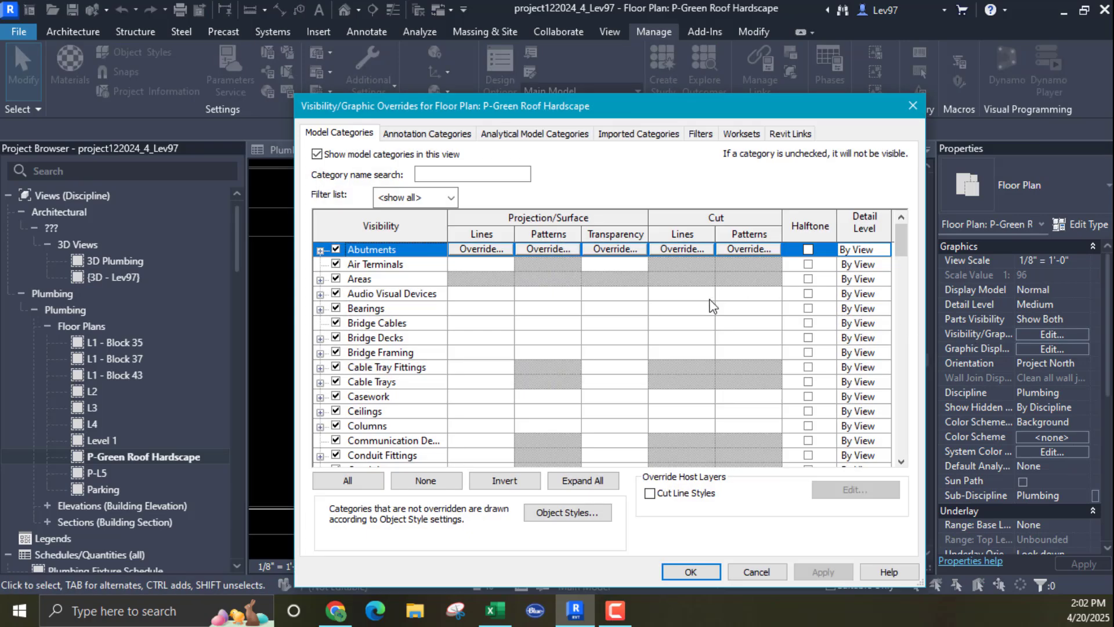
pyautogui.click(794, 134)
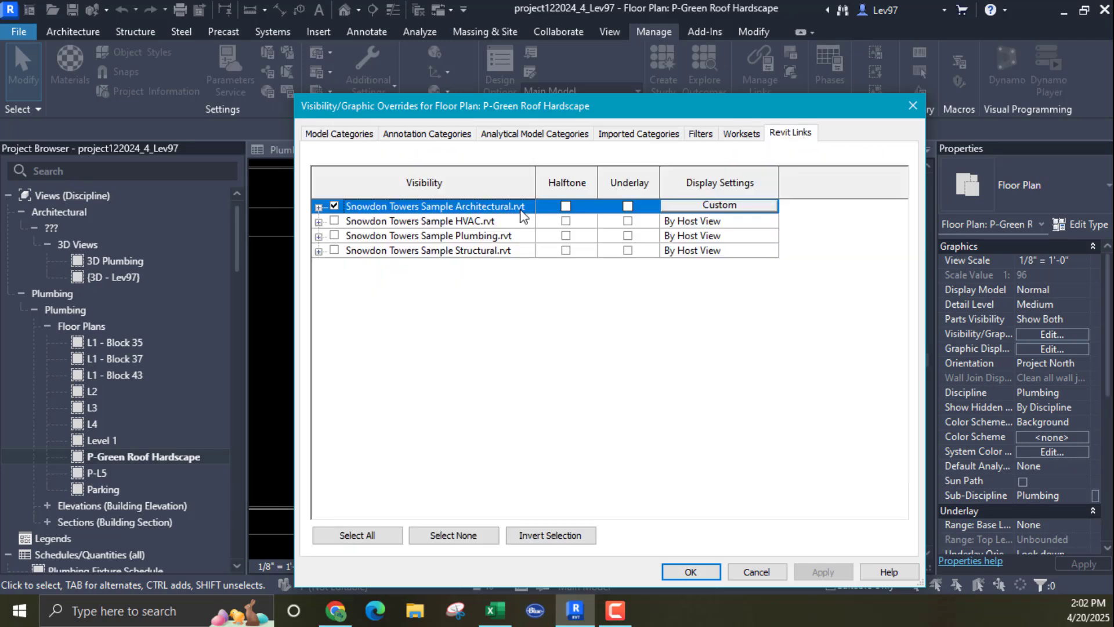
pyautogui.click(720, 205)
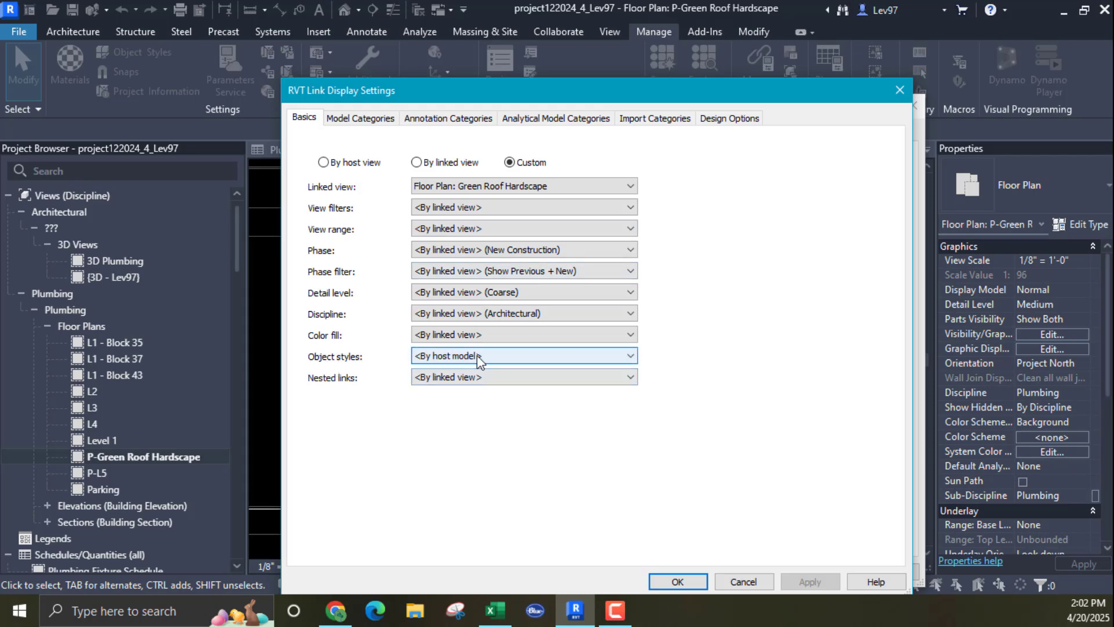
pyautogui.click(682, 587)
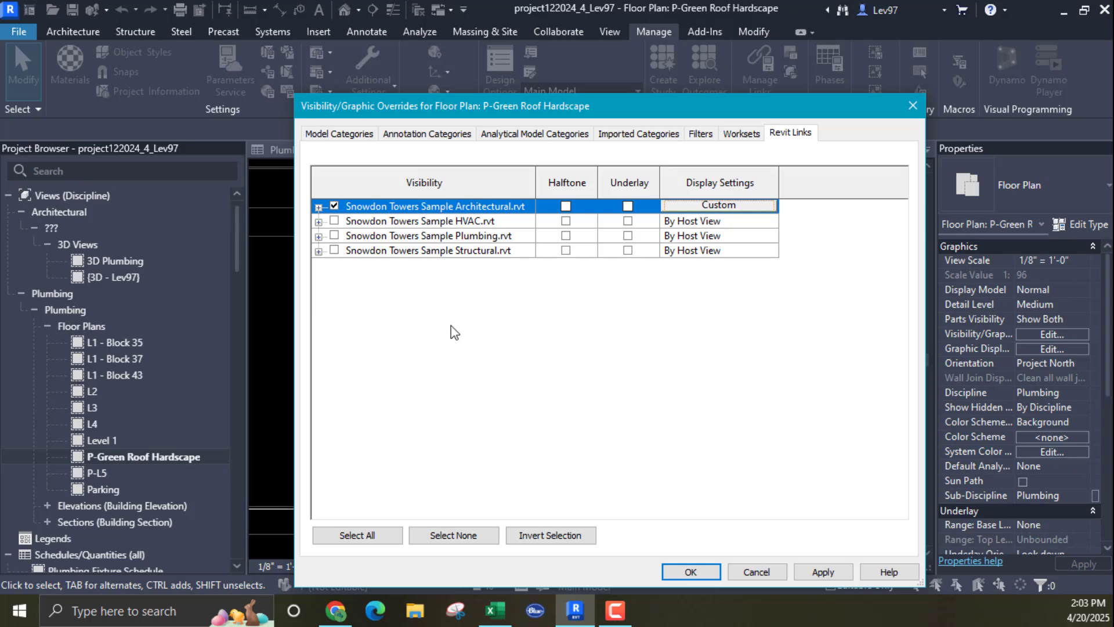
pyautogui.click(691, 573)
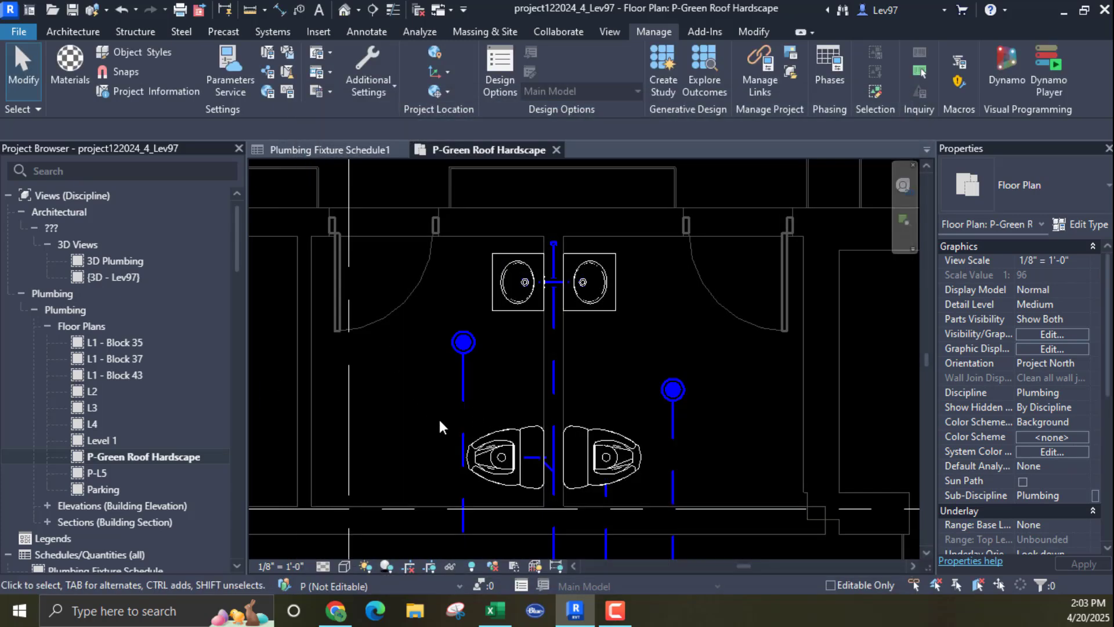
# Step: Preview the print of the plan's visible portion to examine the wall line weights
pyautogui.click(64, 170)
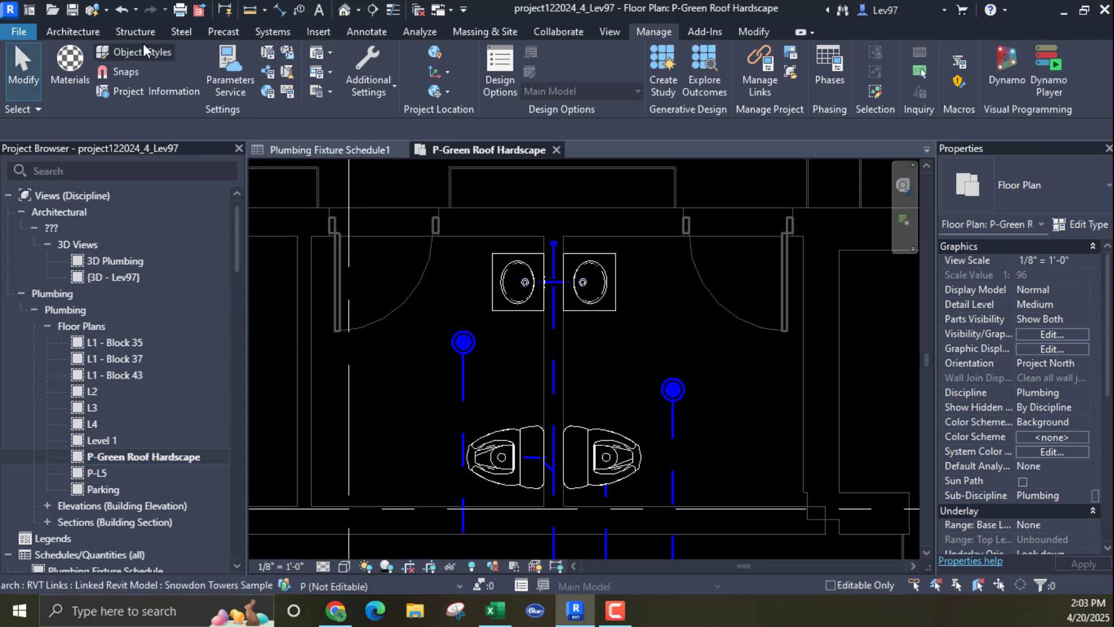
pyautogui.click(179, 9)
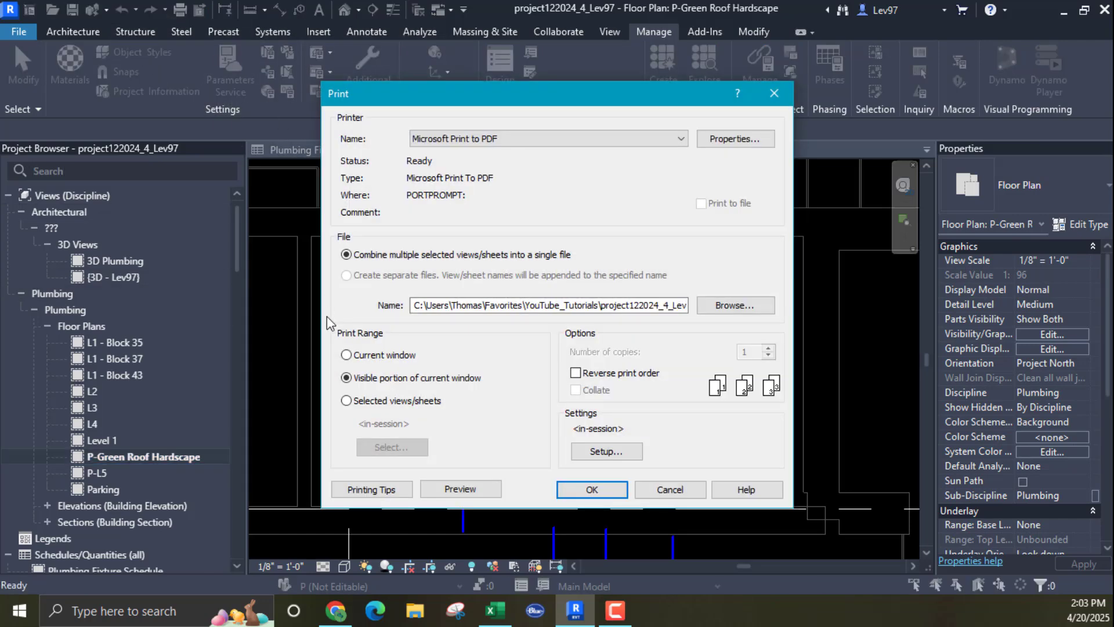
pyautogui.click(462, 489)
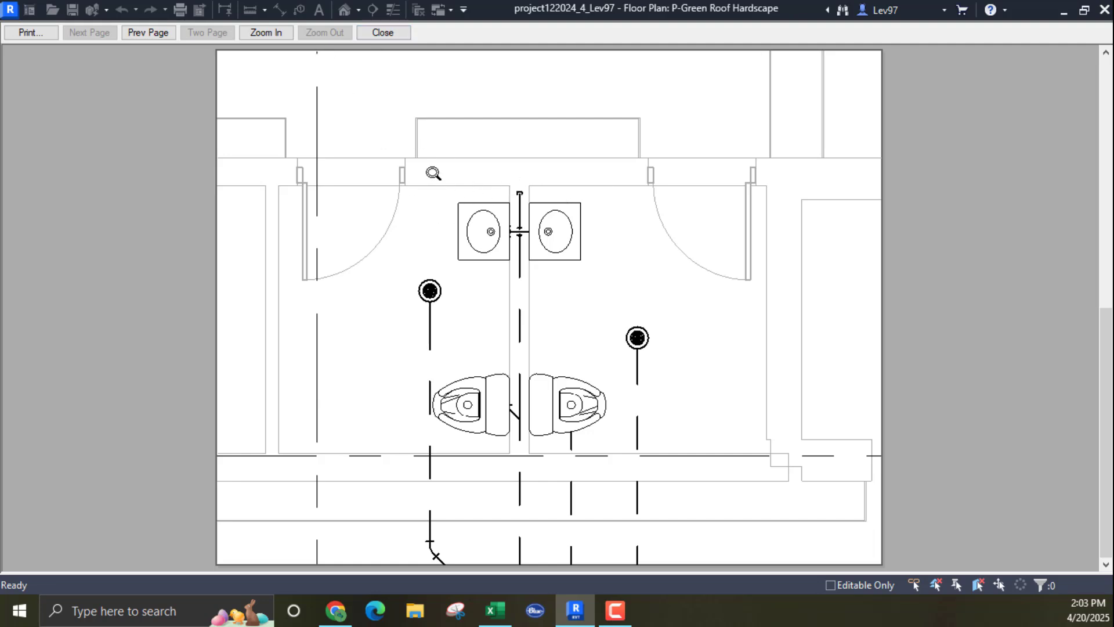
pyautogui.click(384, 33)
# Step: Draw a diagonal 2" PVC - DWV vent pipe about 2'-3" long above the right-hand water closet, at 5' 0" middle elevation
pyautogui.scroll(-2, 422, 399)
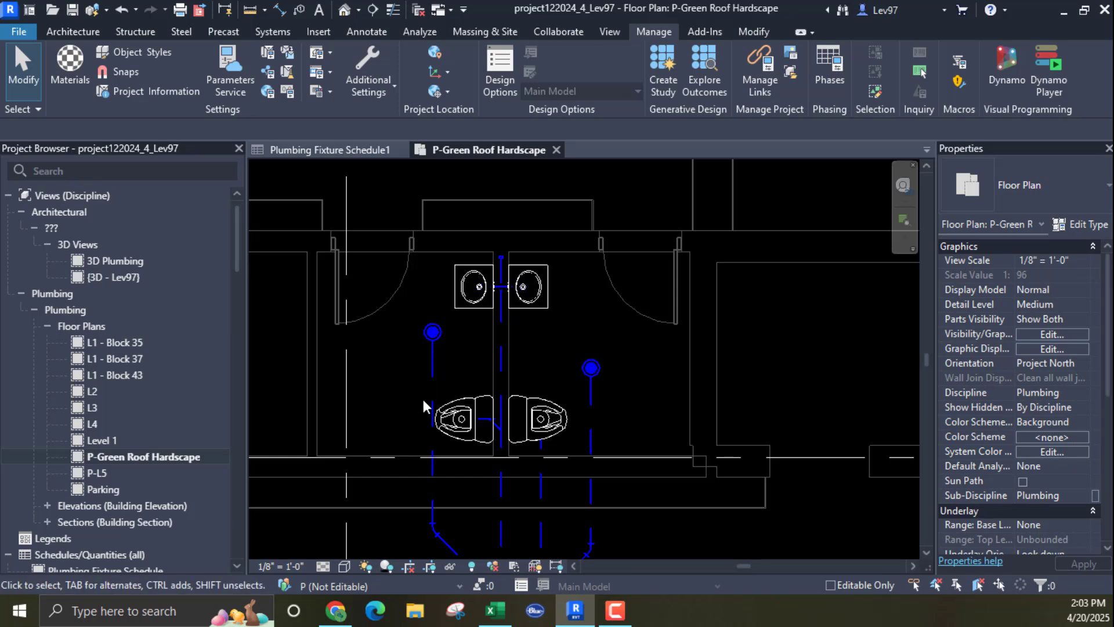
pyautogui.moveTo(412, 388); pyautogui.dragTo(485, 389, button='middle')
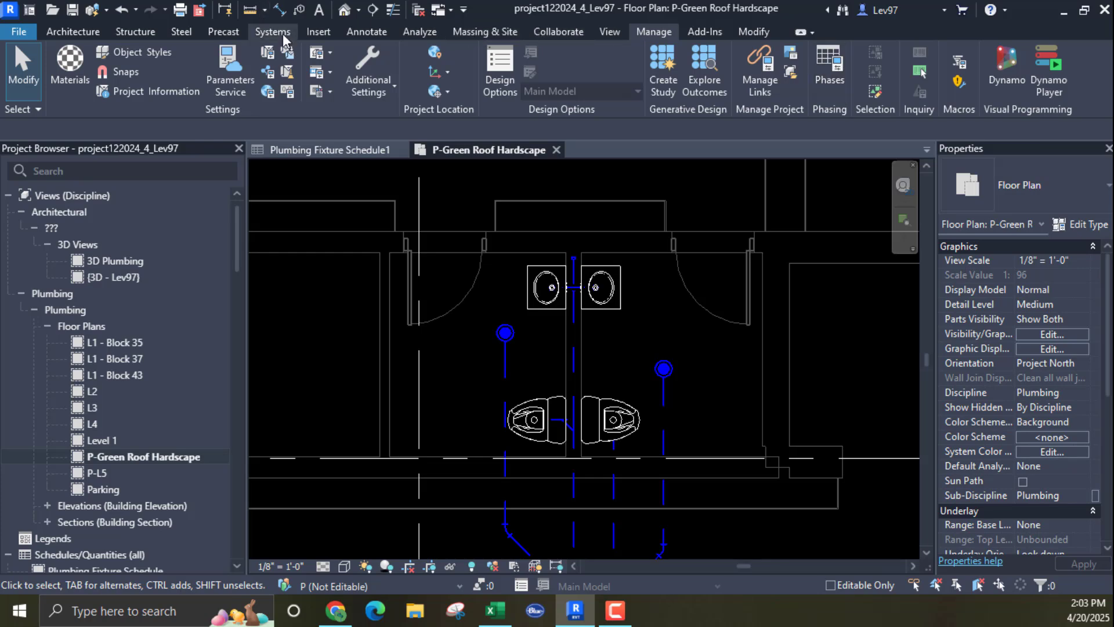
pyautogui.click(694, 110)
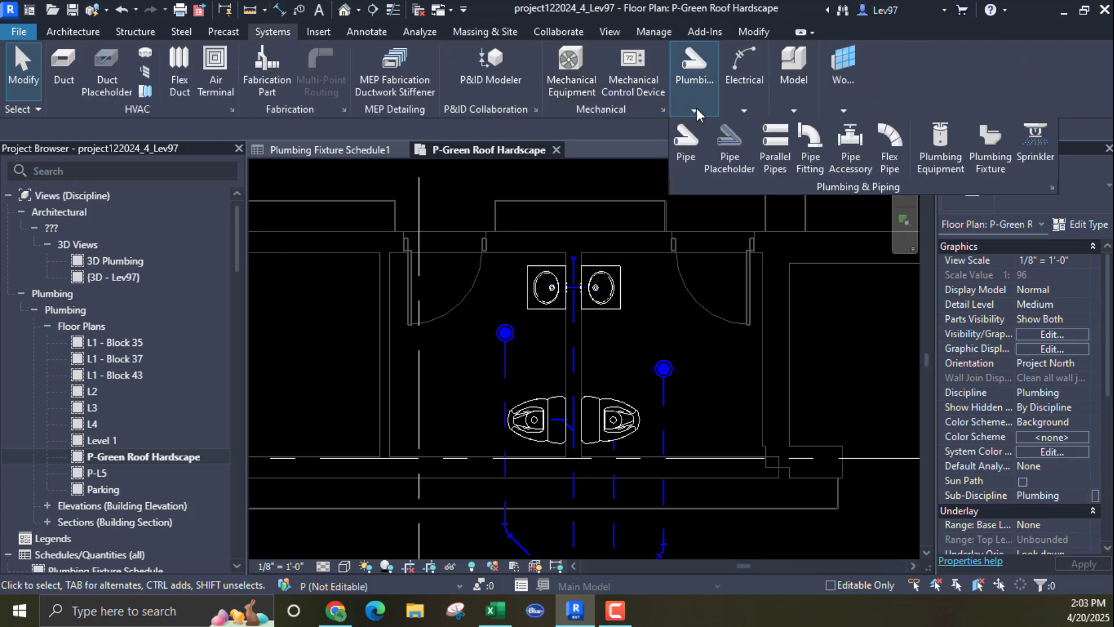
pyautogui.click(685, 152)
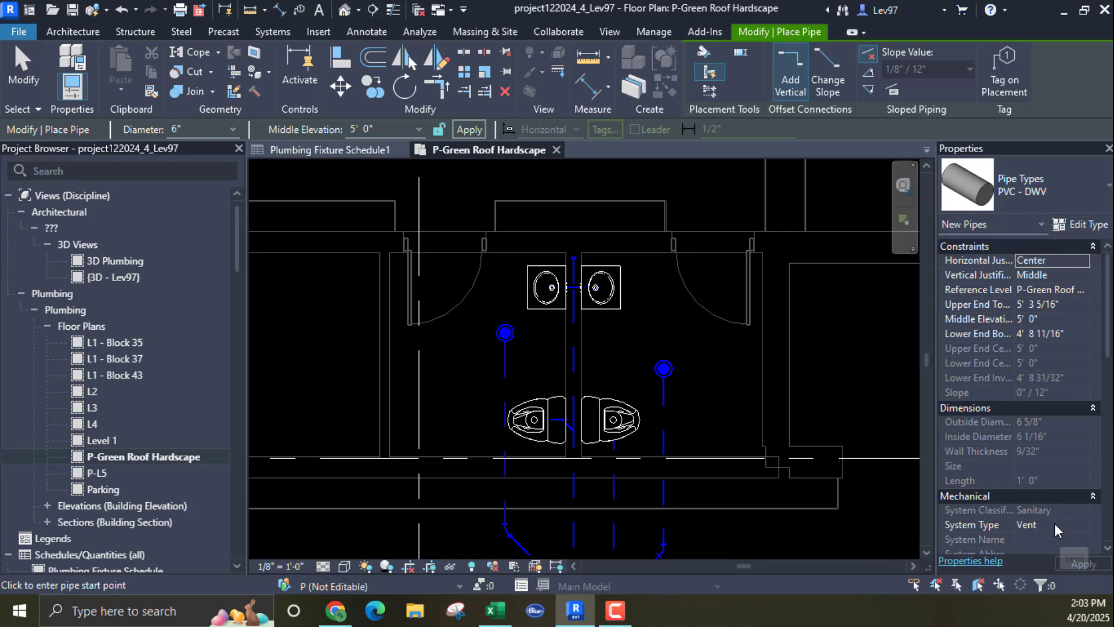
pyautogui.click(232, 129)
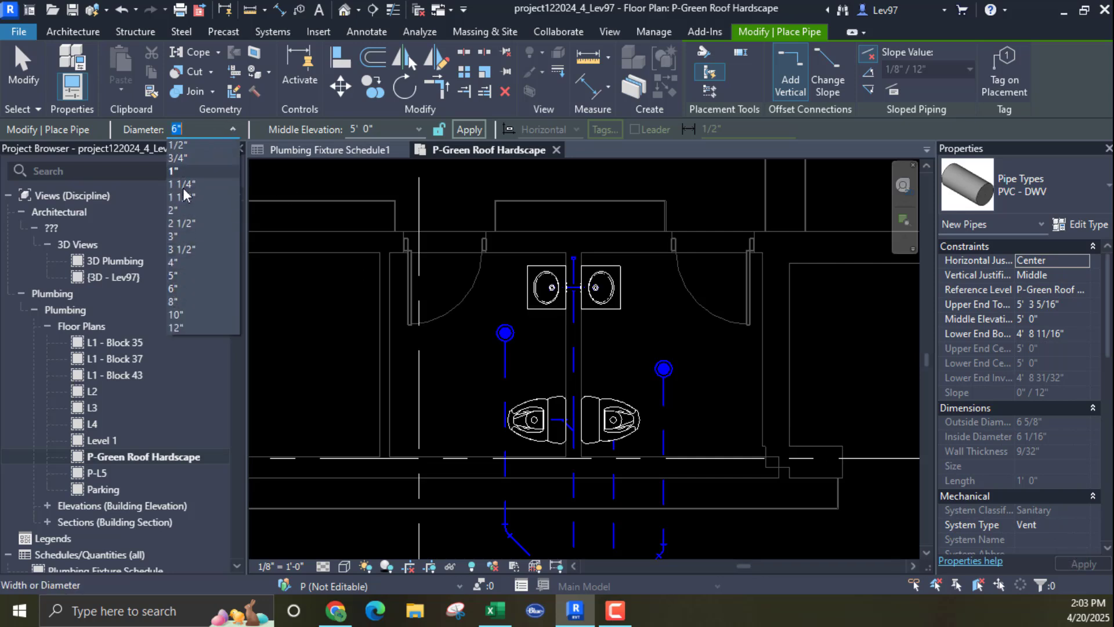
pyautogui.click(191, 210)
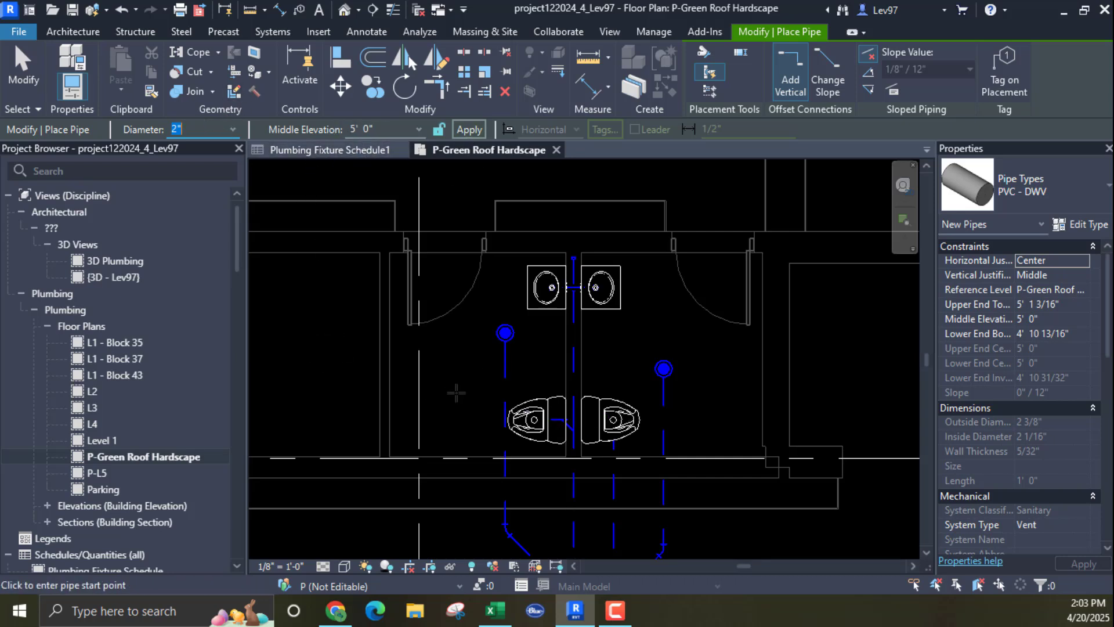
pyautogui.click(638, 334)
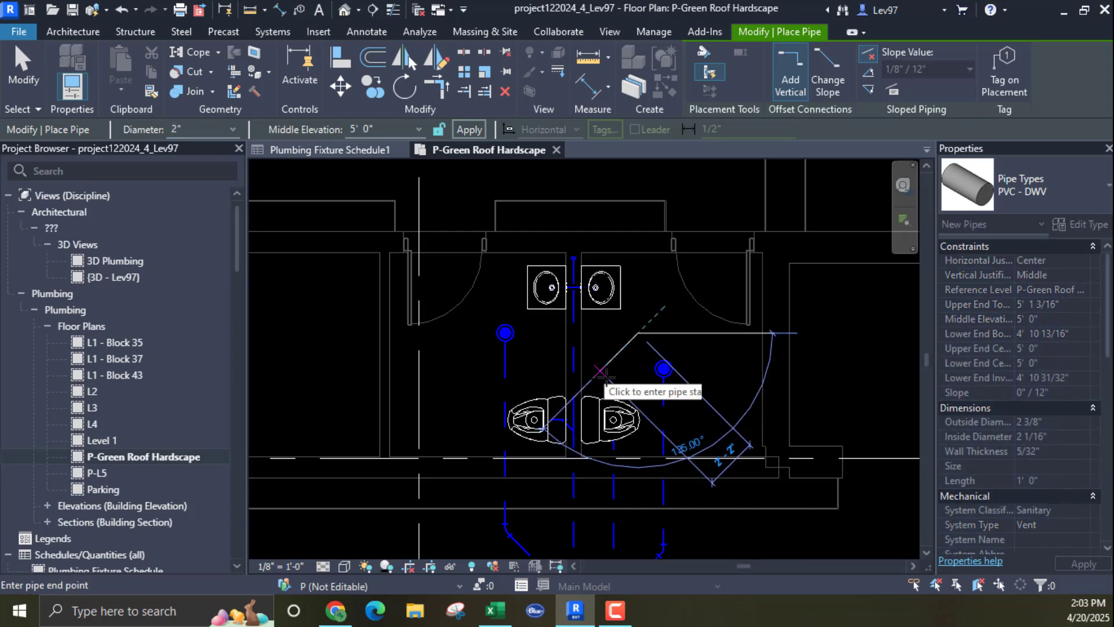
pyautogui.press('Escape')
pyautogui.press('Escape')
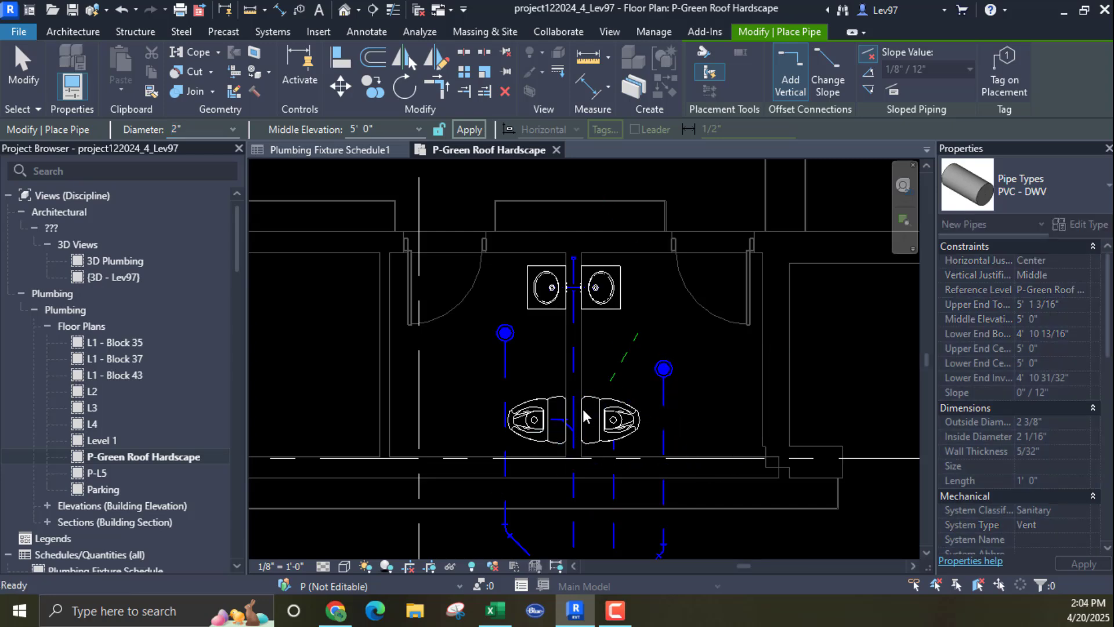
# Step: Set the plan's visual style to Realistic and its detail level to Fine
pyautogui.click(344, 567)
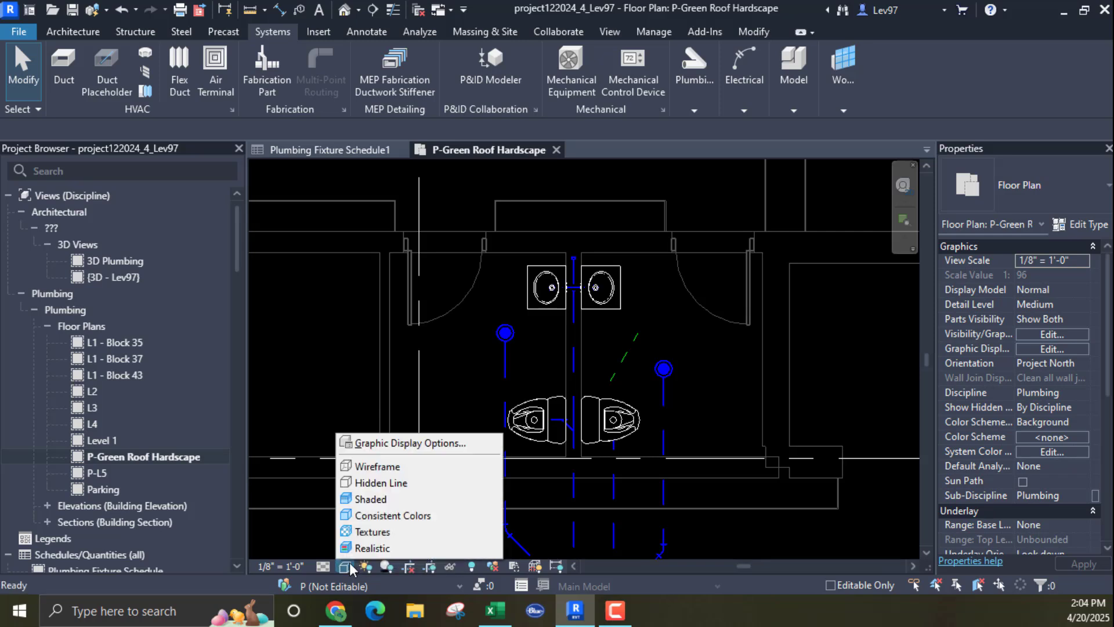
pyautogui.click(370, 548)
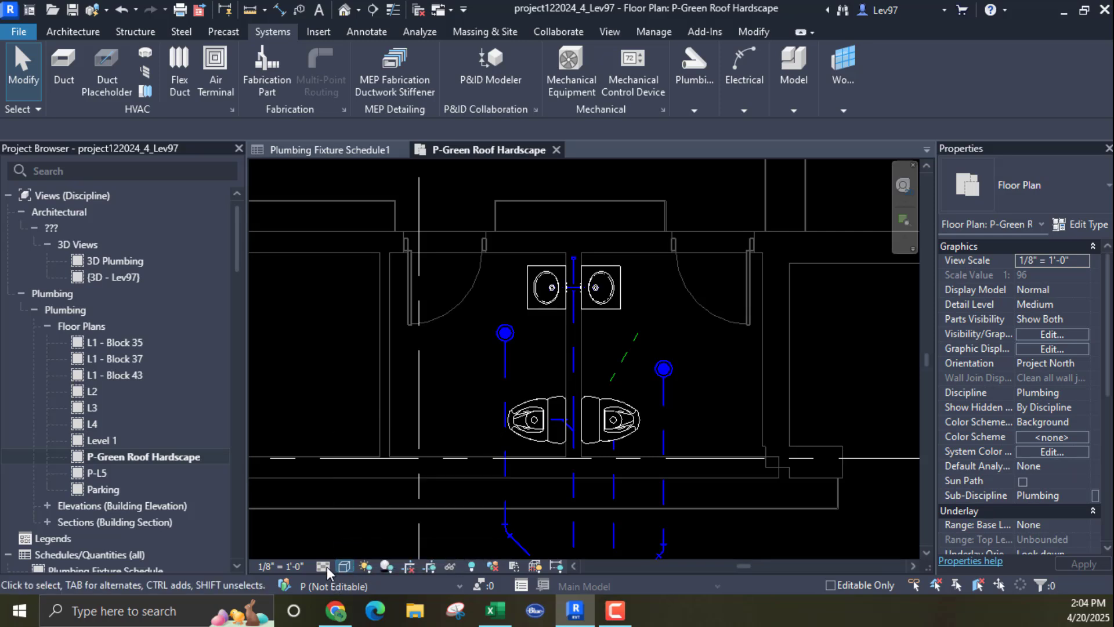
pyautogui.click(323, 566)
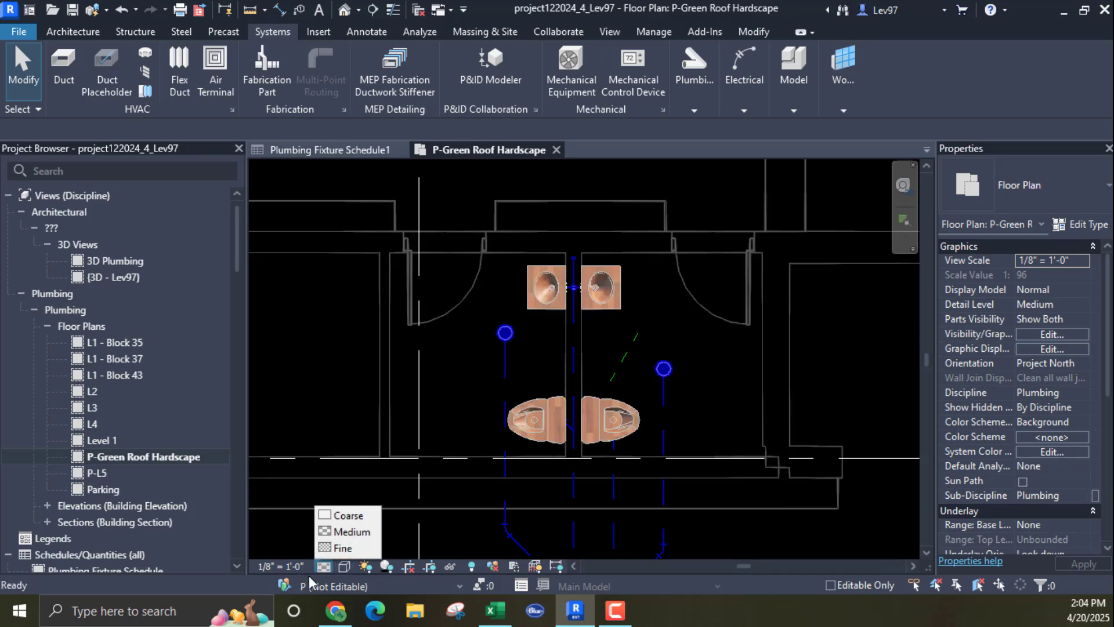
pyautogui.click(340, 549)
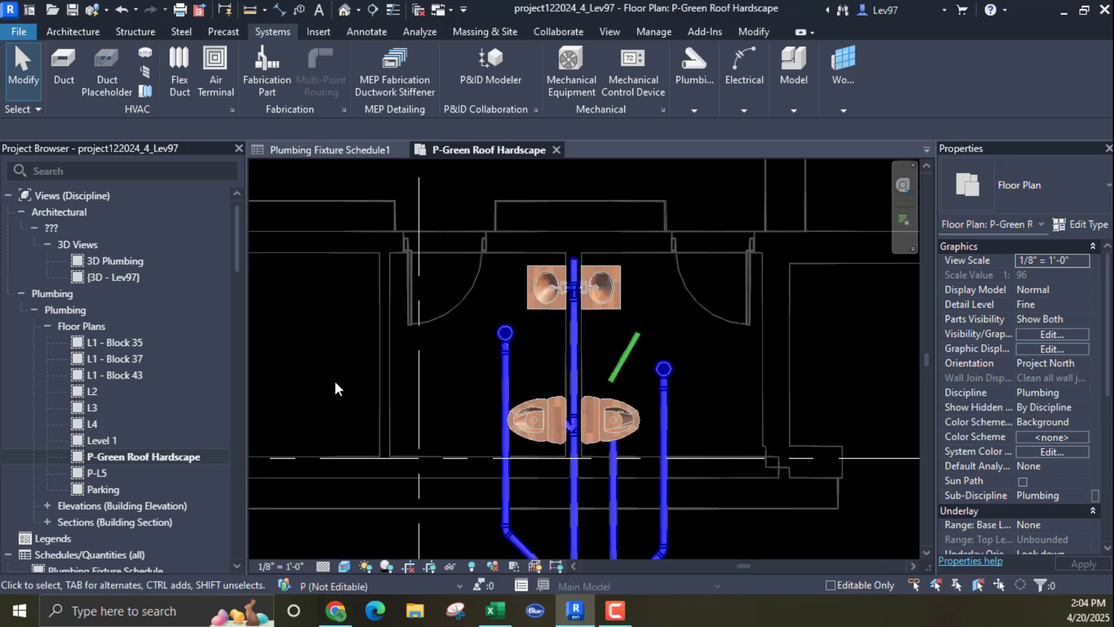
# Step: Move the green vent pipe so its lower end meets the vertical blue pipe between the water closets, and turn on thin lines
pyautogui.scroll(3, 532, 396)
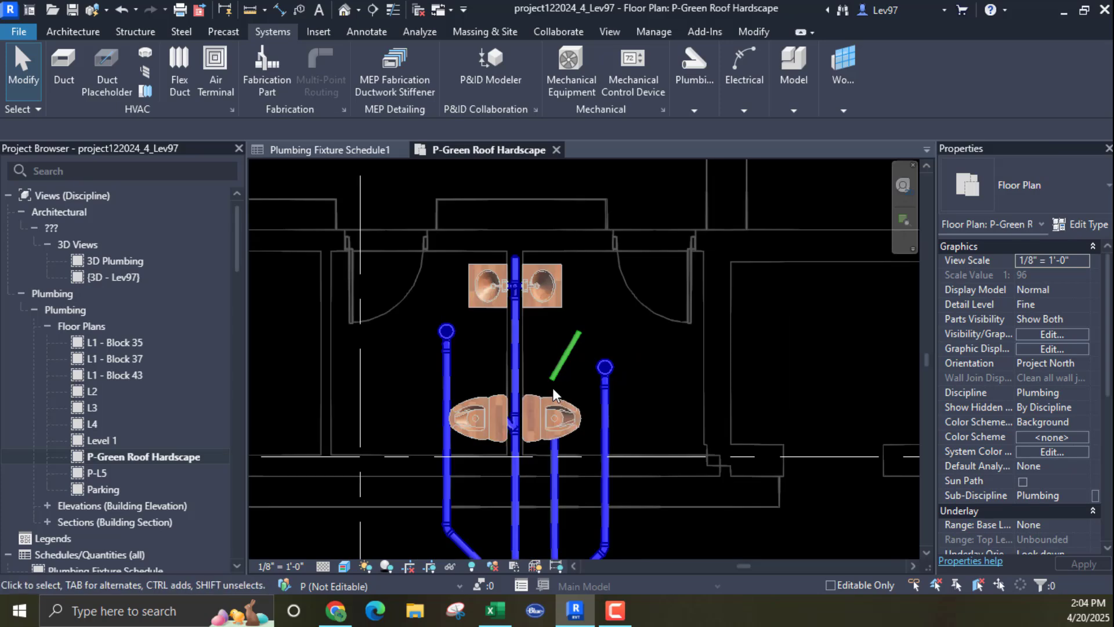
pyautogui.scroll(5, 569, 389)
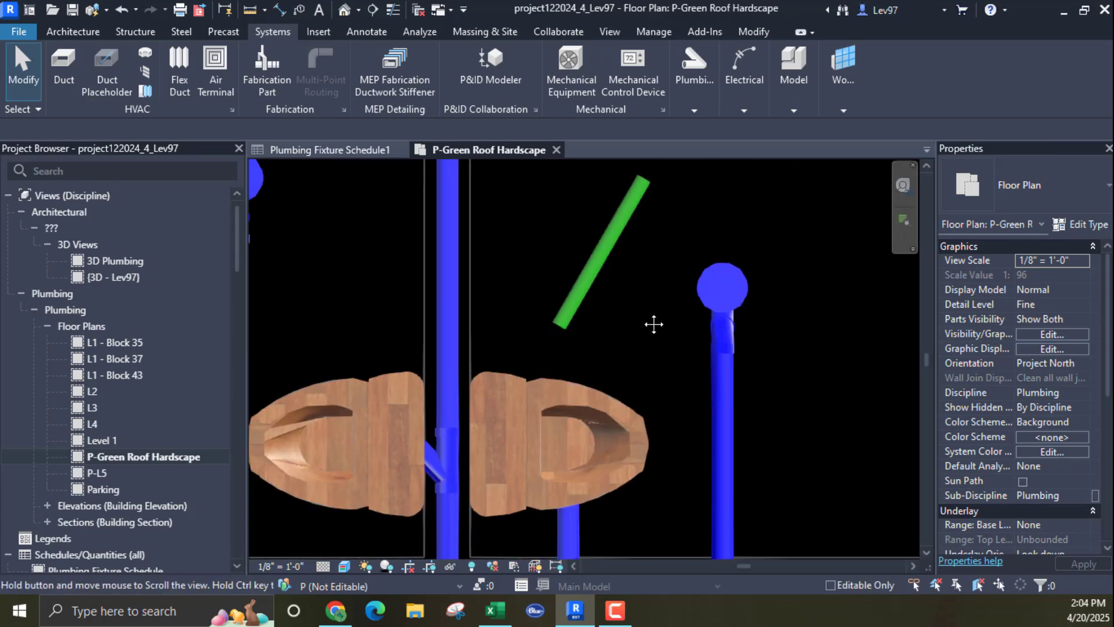
pyautogui.click(580, 292)
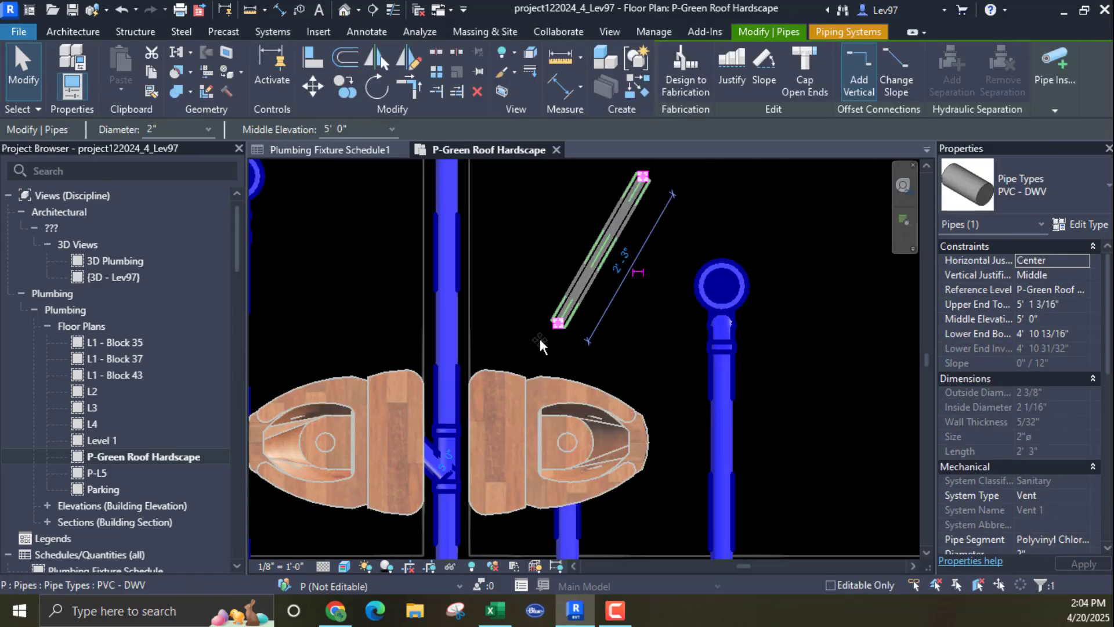
pyautogui.moveTo(579, 292); pyautogui.dragTo(470, 424)
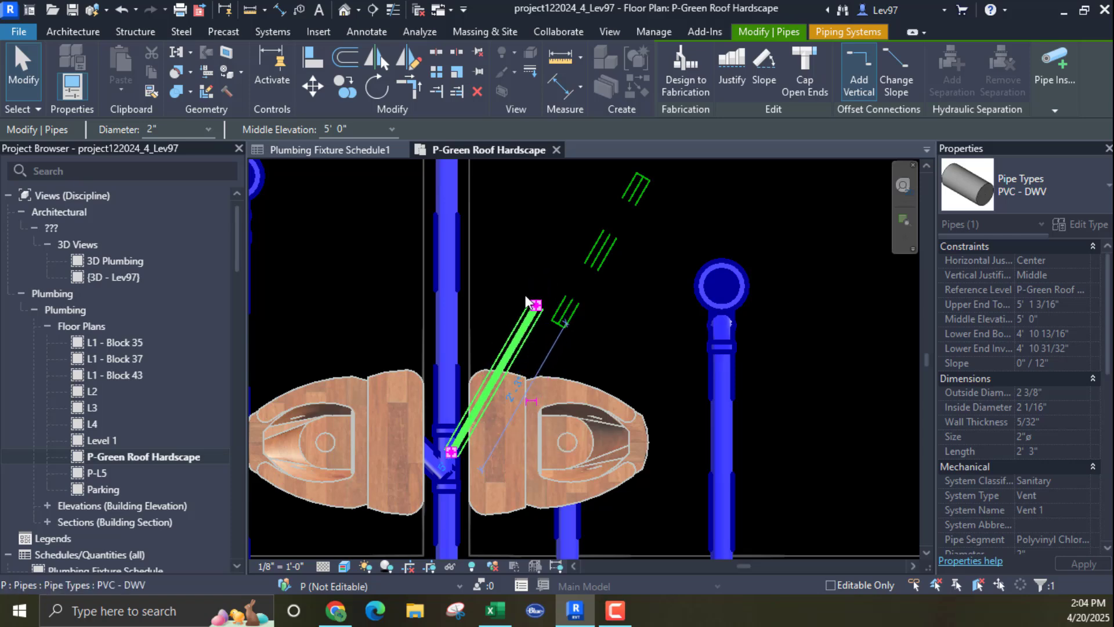
pyautogui.click(393, 9)
pyautogui.moveTo(385, 249); pyautogui.dragTo(409, 216, button='middle')
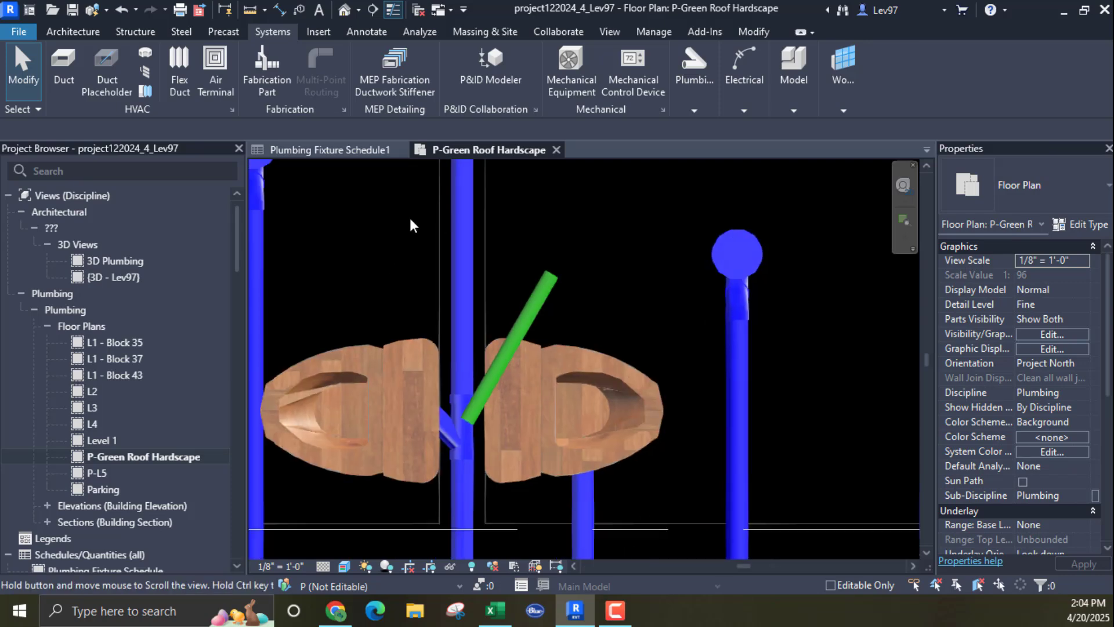
pyautogui.click(539, 305)
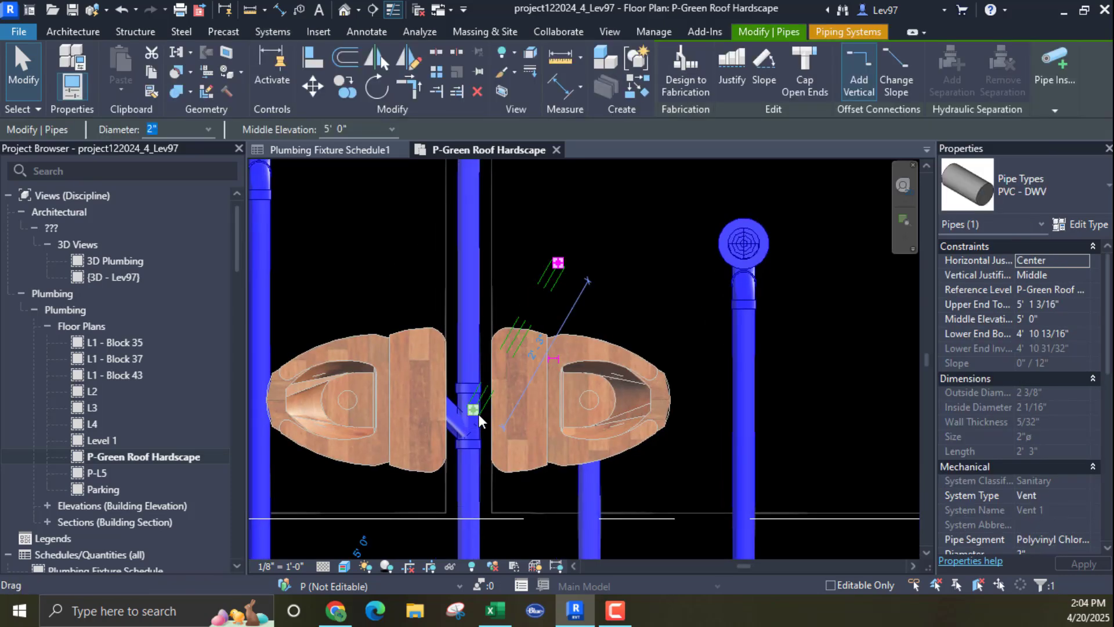
pyautogui.rightClick(473, 417)
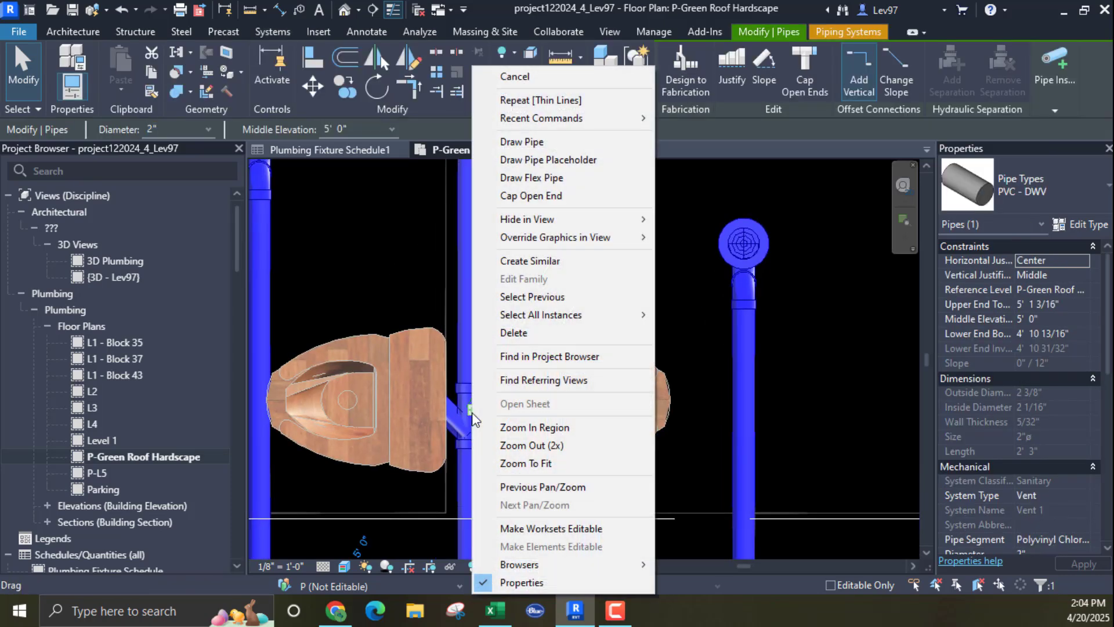
pyautogui.click(518, 142)
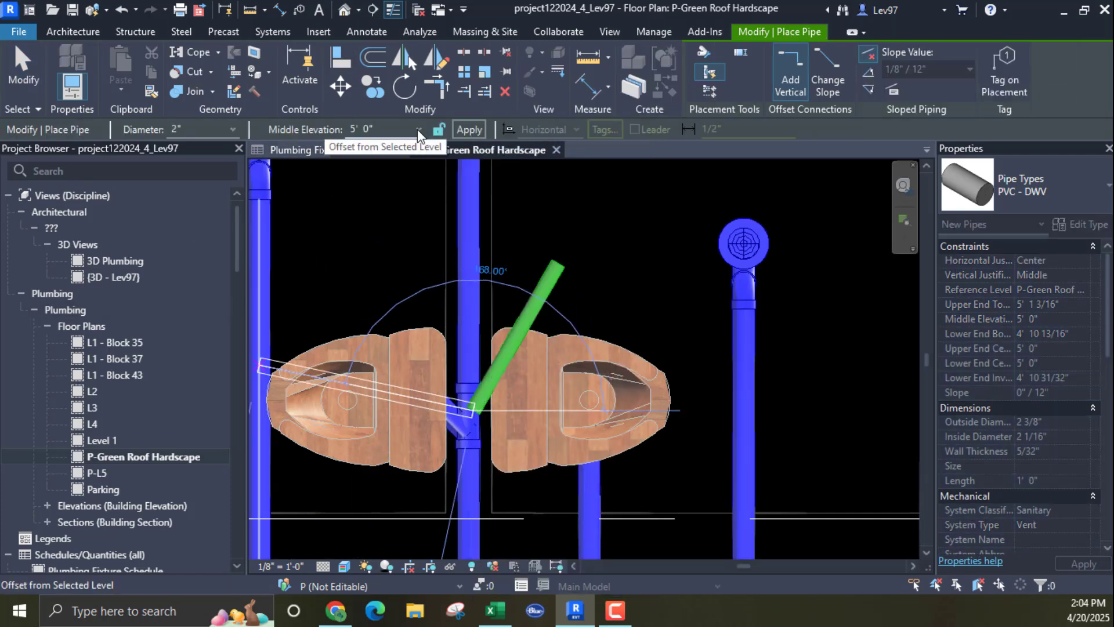
pyautogui.press('Escape')
pyautogui.press('Escape')
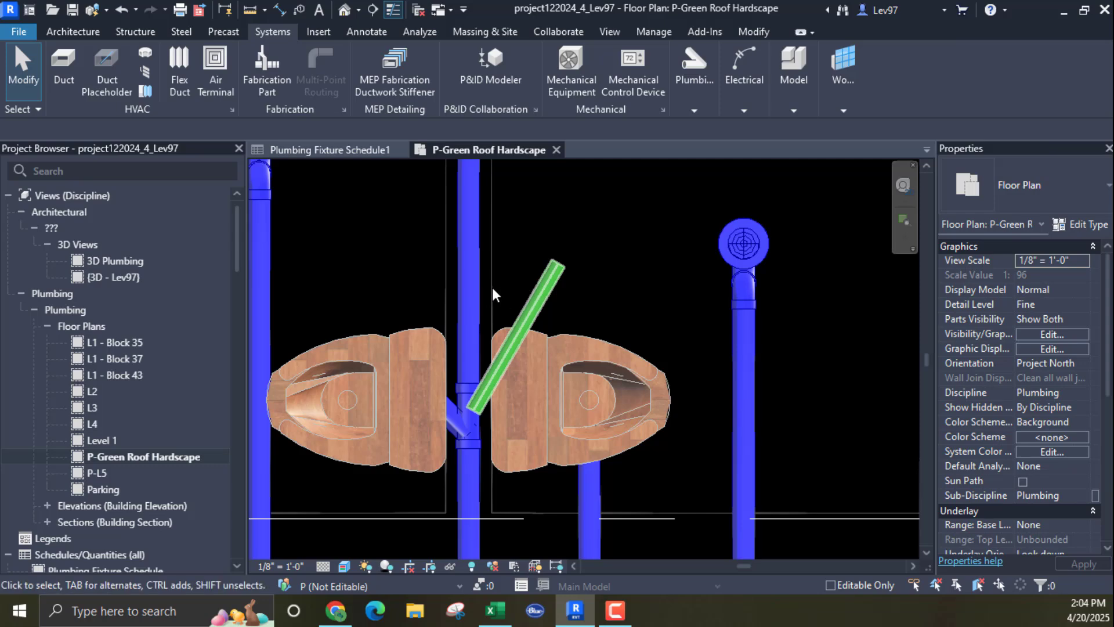
# Step: Set the green vent pipe's middle elevation to 9' 0"
pyautogui.click(518, 331)
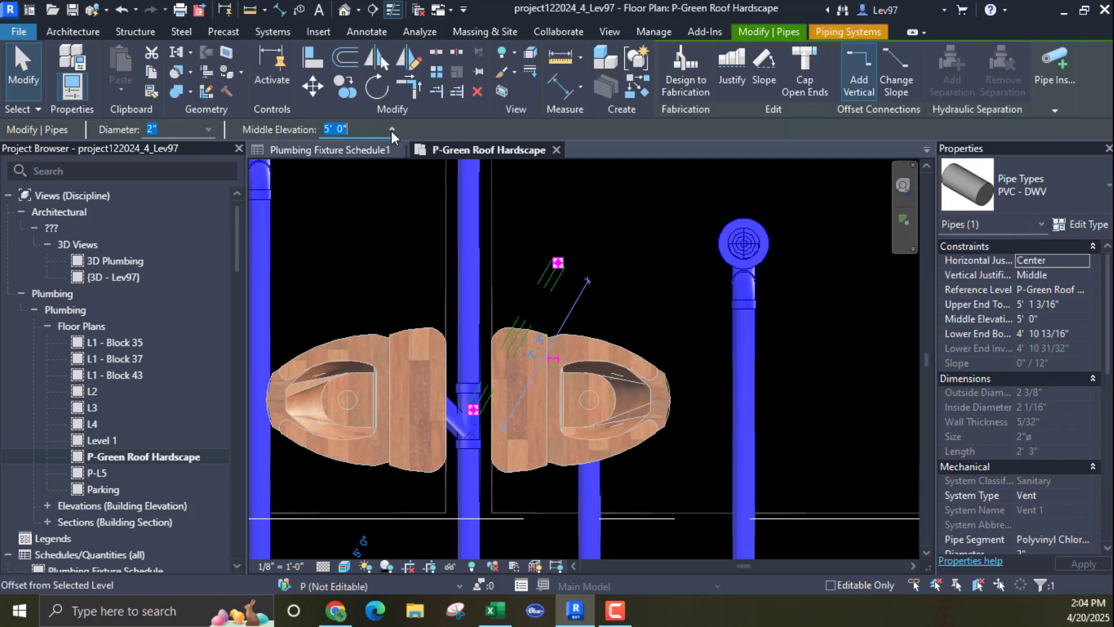
pyautogui.click(391, 131)
pyautogui.click(349, 434)
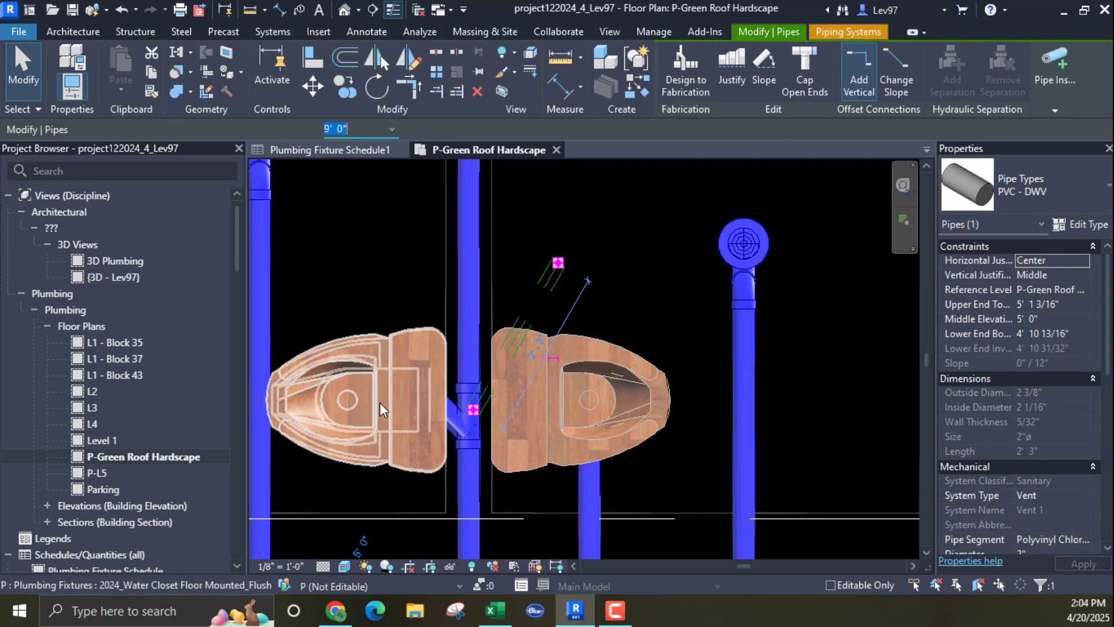
pyautogui.click(343, 255)
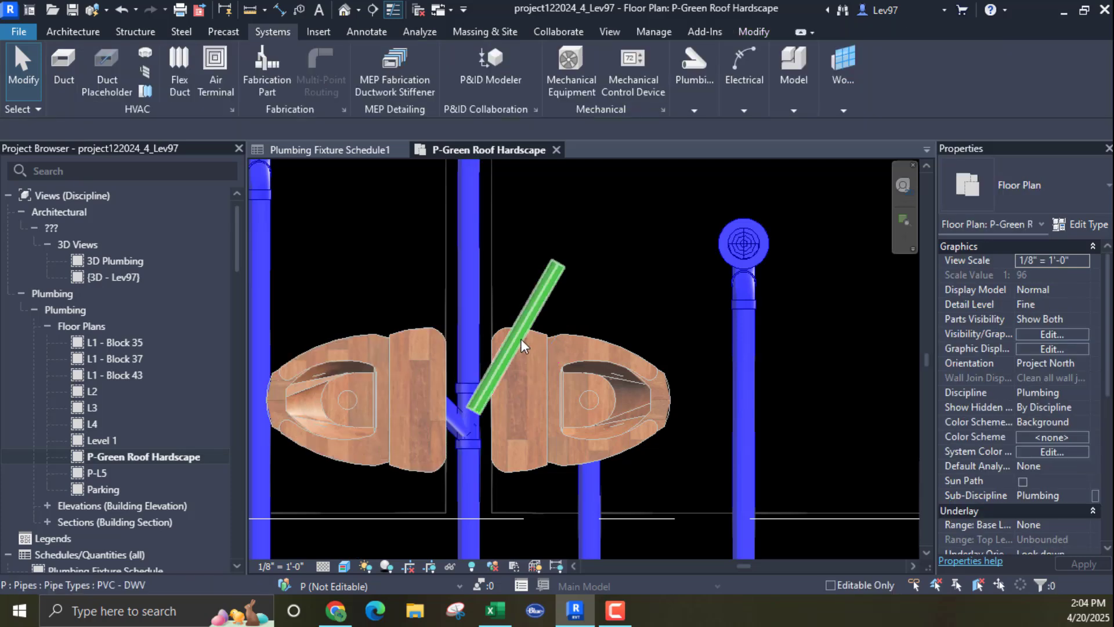
# Step: Draw a vertical 2" vent pipe from the green vent pipe's lower end down to a middle elevation of 5' 0"
pyautogui.click(481, 418)
pyautogui.rightClick(476, 408)
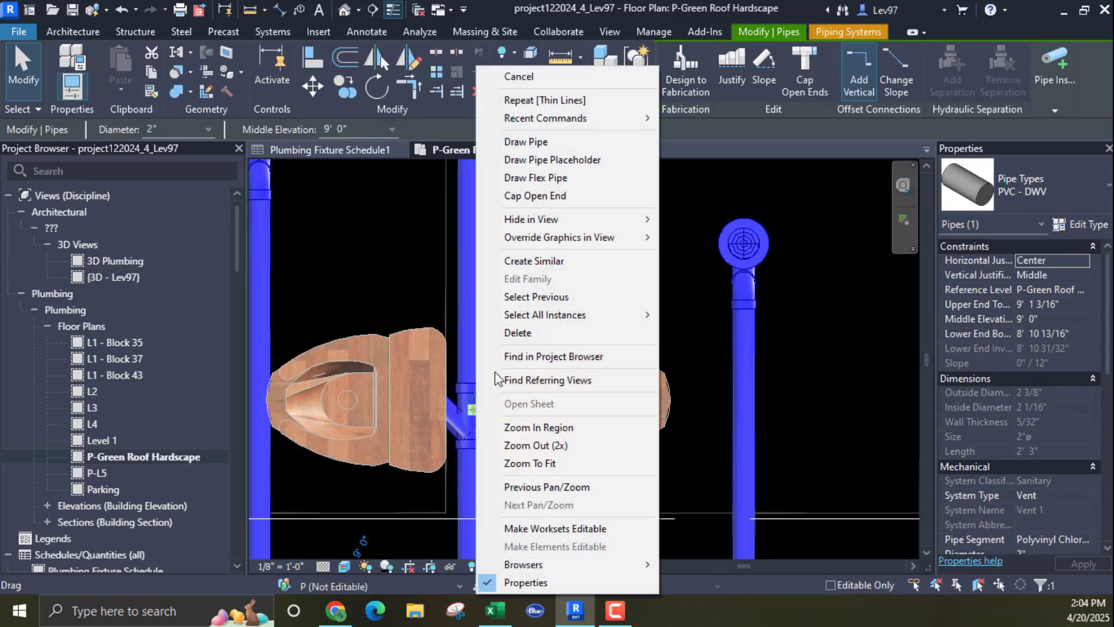
pyautogui.click(526, 141)
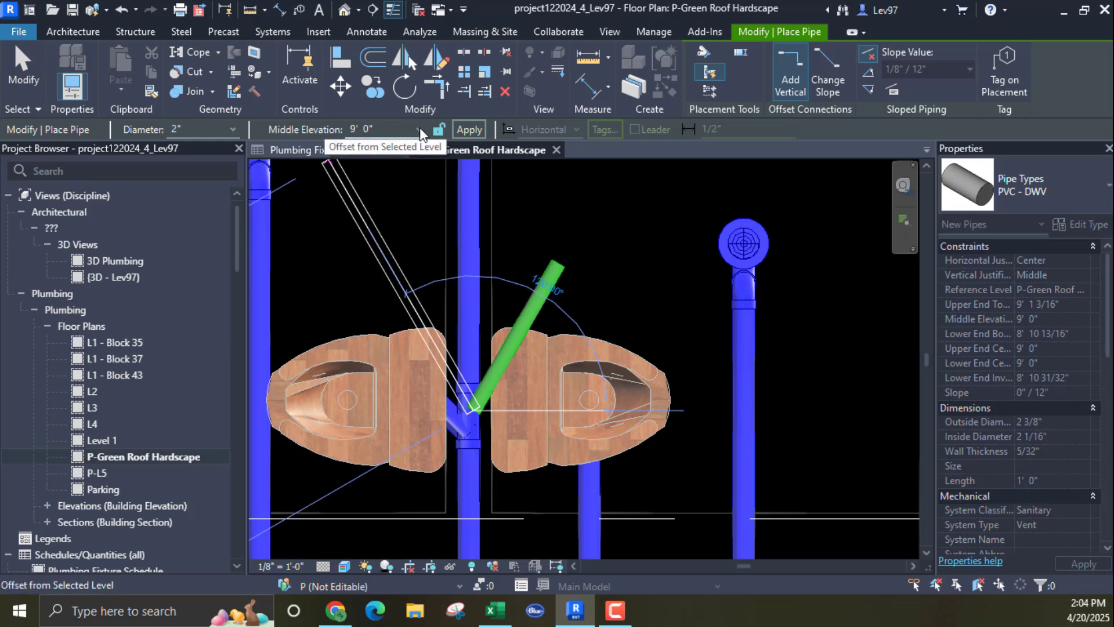
pyautogui.click(419, 127)
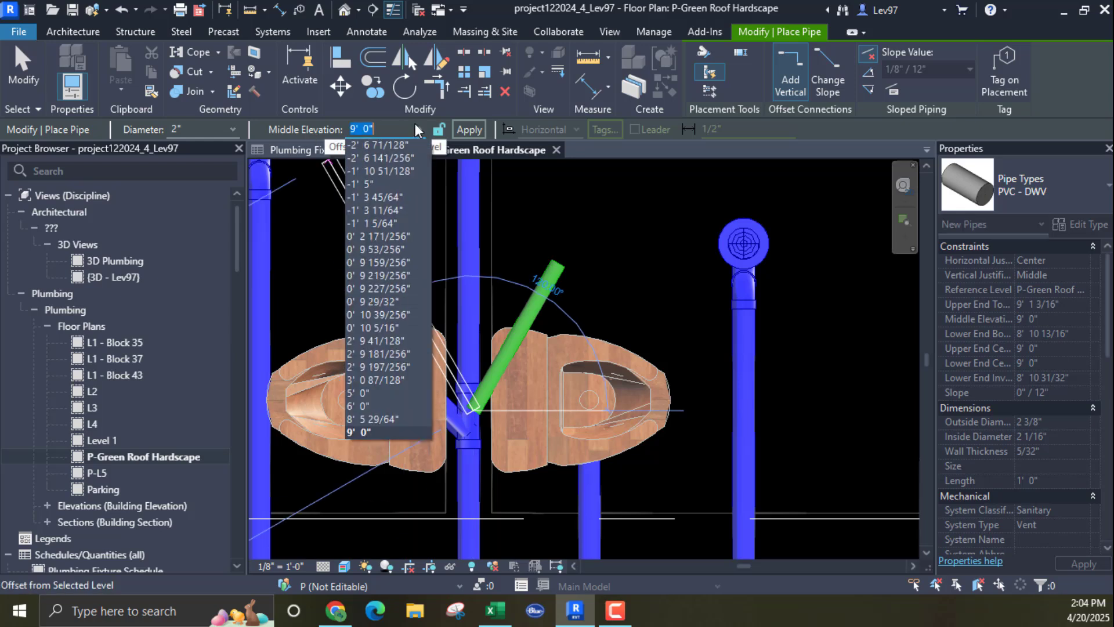
pyautogui.click(371, 389)
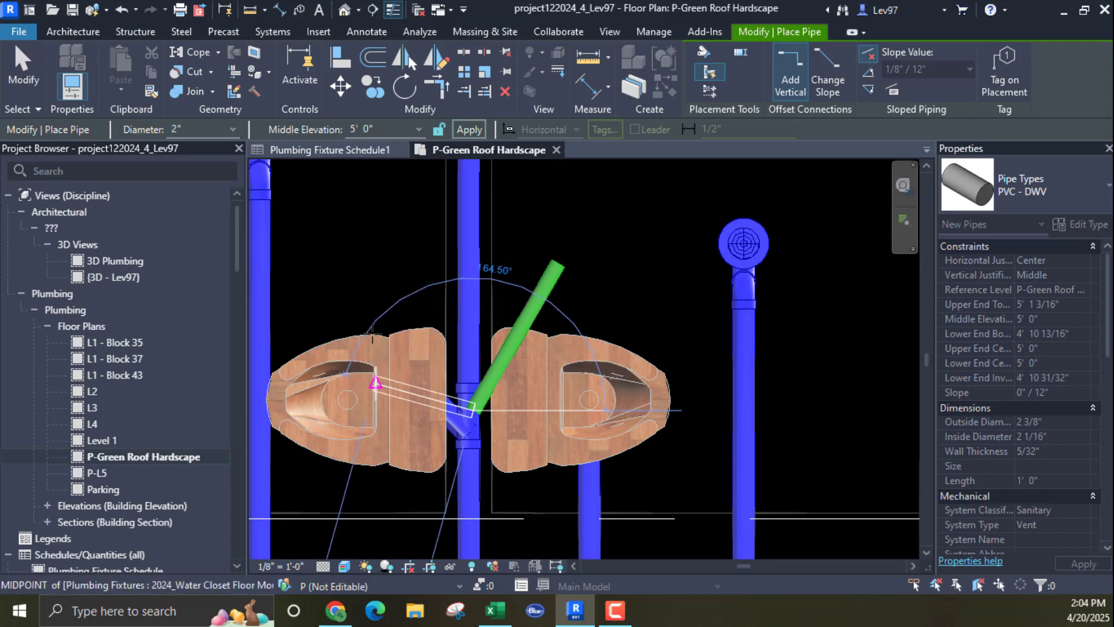
pyautogui.click(469, 129)
pyautogui.press('Escape')
pyautogui.press('Escape')
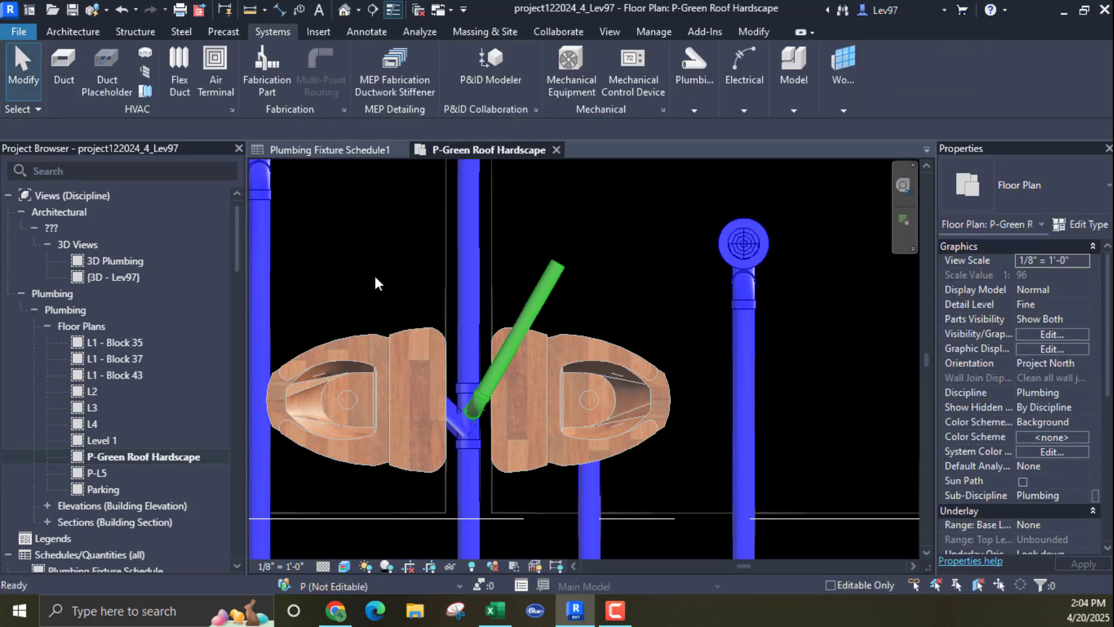
# Step: Set the plan's visual style to Hidden Line and its detail level to Medium
pyautogui.click(344, 565)
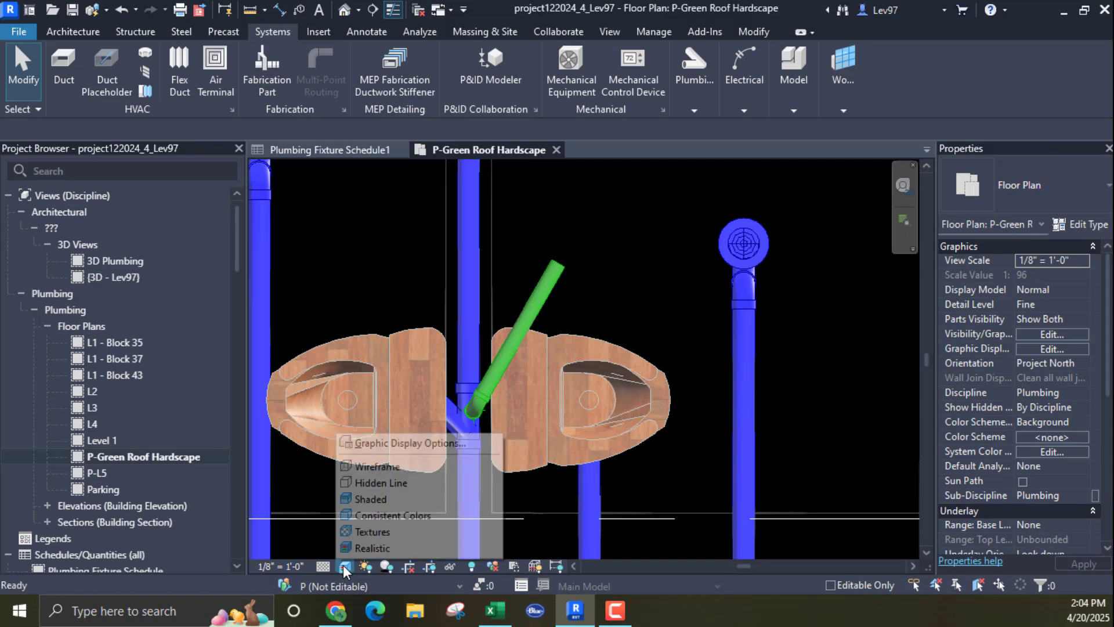
pyautogui.click(375, 481)
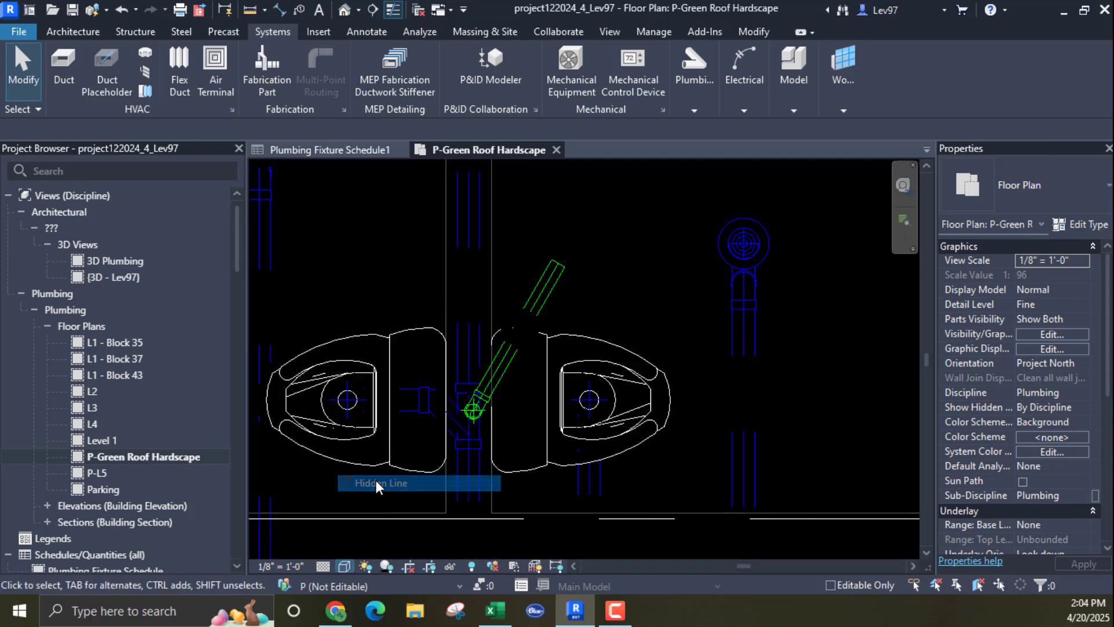
pyautogui.click(322, 566)
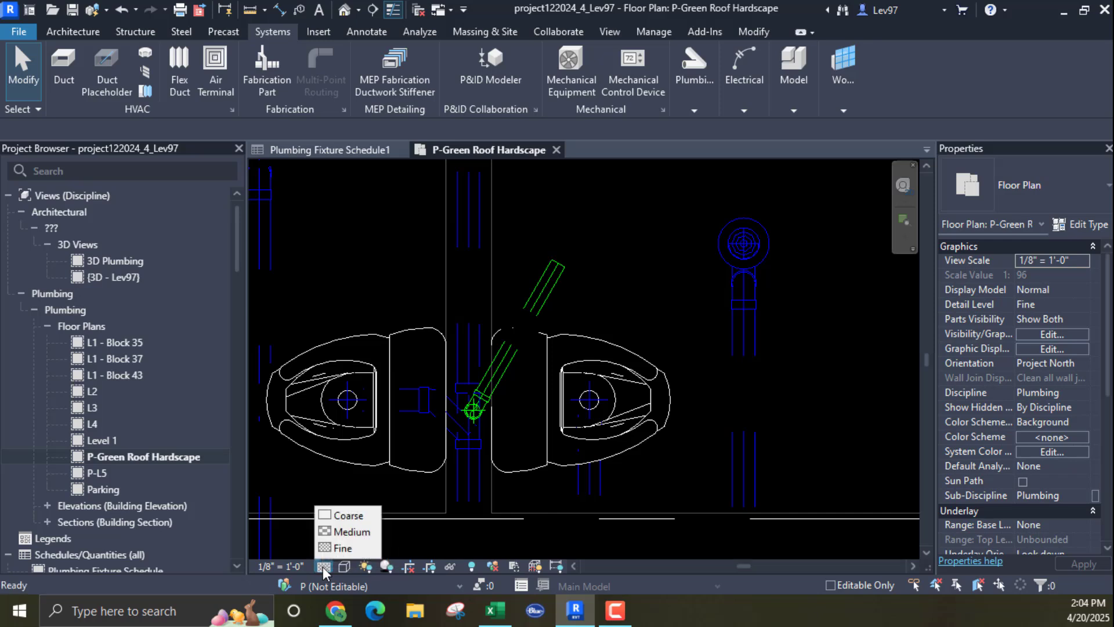
pyautogui.click(349, 532)
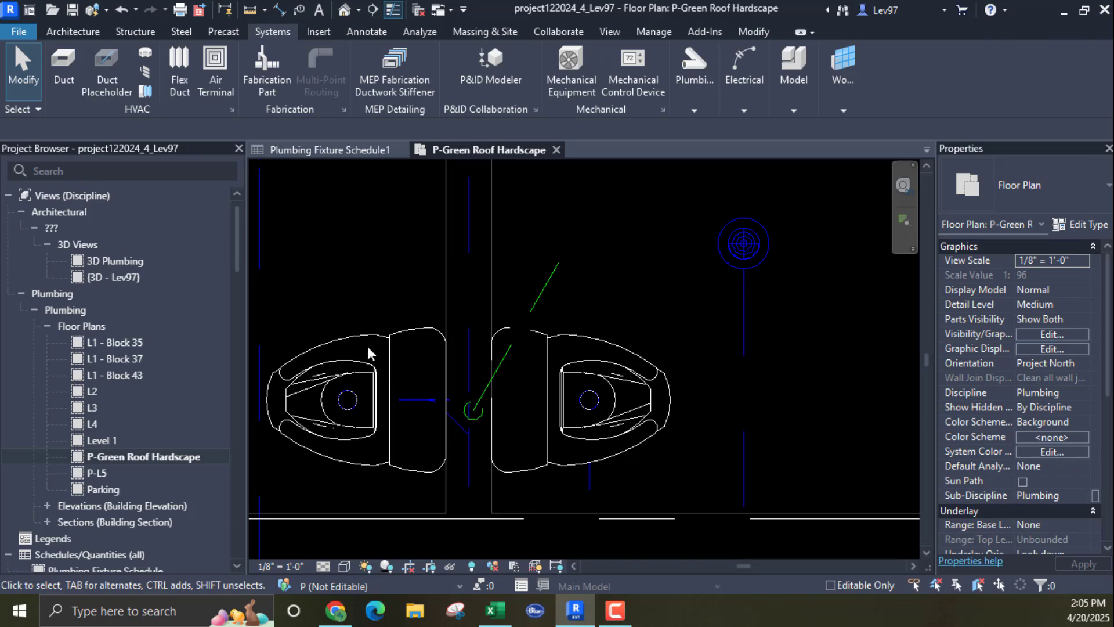
pyautogui.click(113, 455)
pyautogui.rightClick(114, 455)
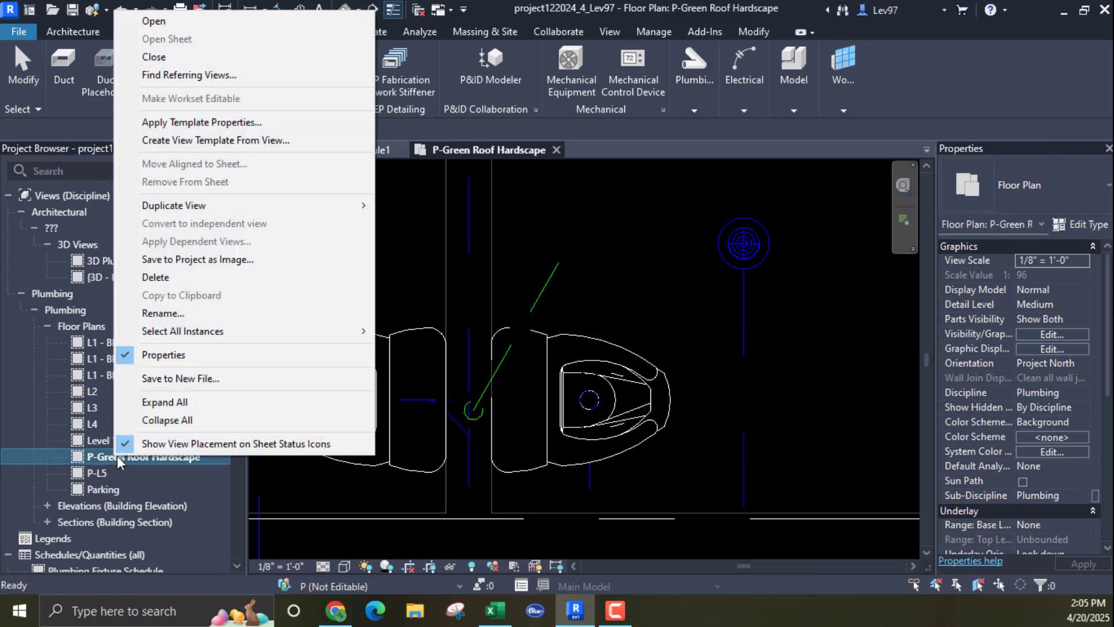
pyautogui.moveTo(203, 209)
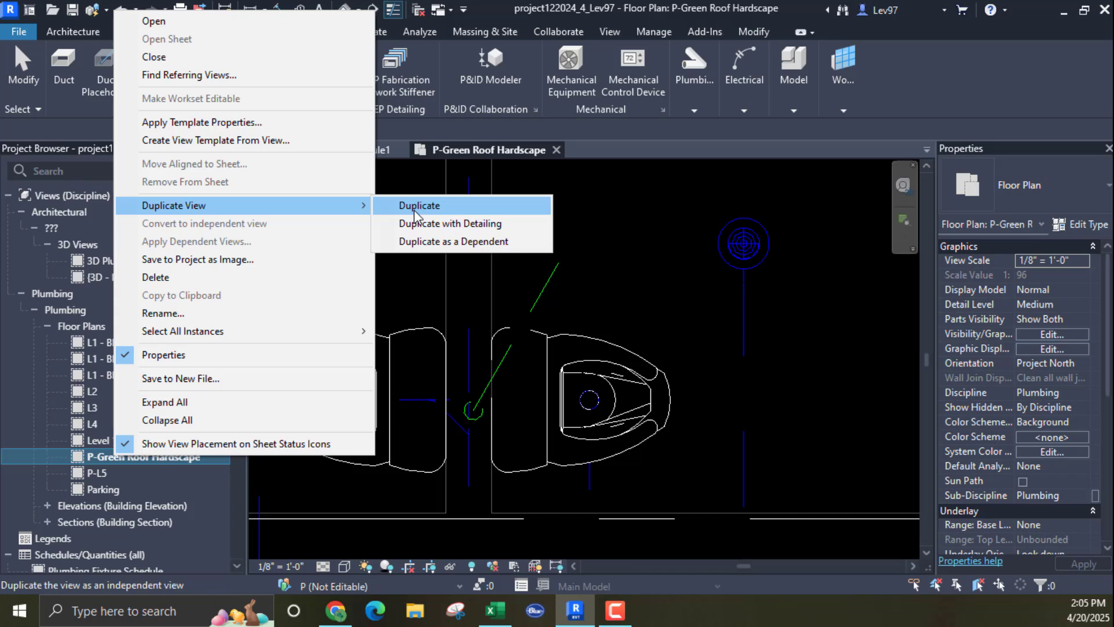
pyautogui.press('Escape')
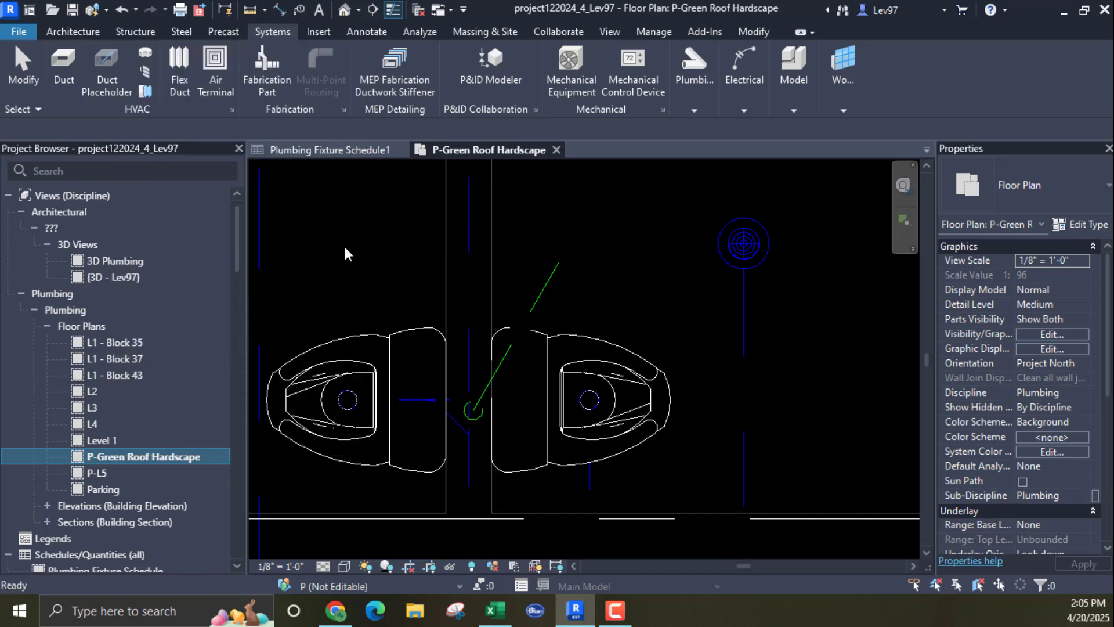
# Step: Preview the print of the plan's visible portion to check the line weights around the water closets, then close the preview
pyautogui.moveTo(343, 284)
pyautogui.mouseDown(button='middle')
pyautogui.moveTo(355, 315)
pyautogui.moveTo(340, 317)
pyautogui.moveTo(343, 293)
pyautogui.moveTo(469, 278)
pyautogui.moveTo(474, 267)
pyautogui.mouseUp(button='middle')
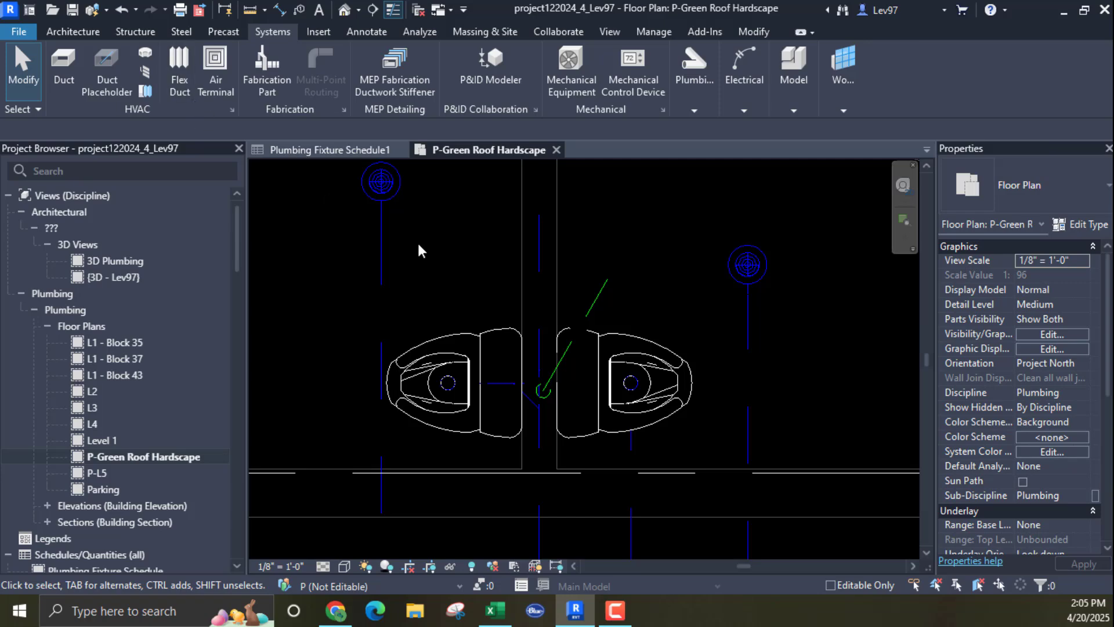
pyautogui.click(180, 10)
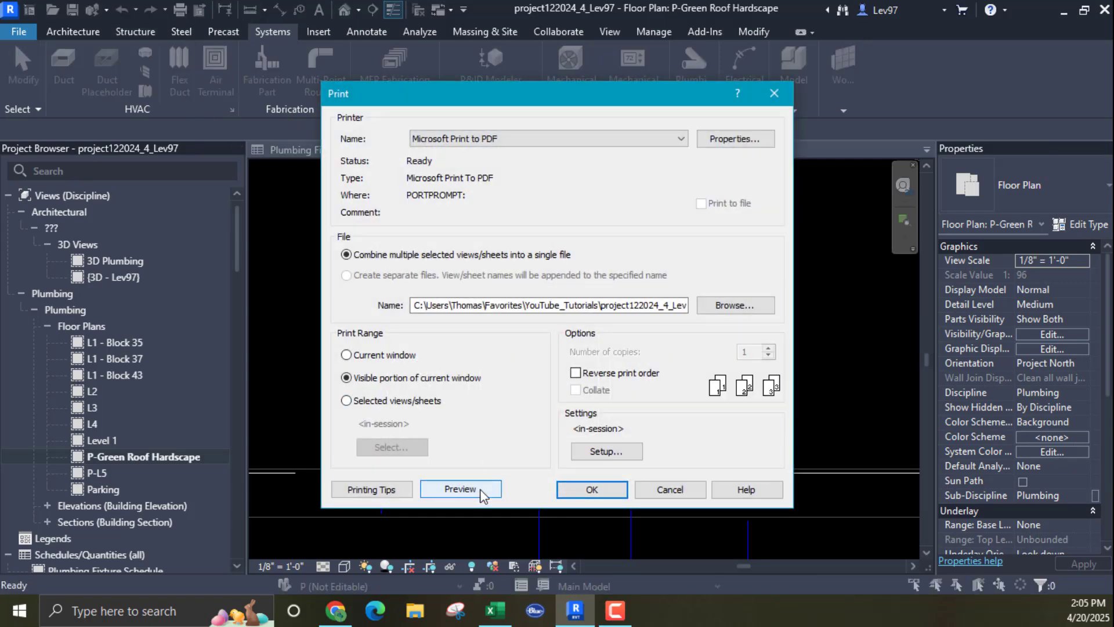
pyautogui.click(464, 490)
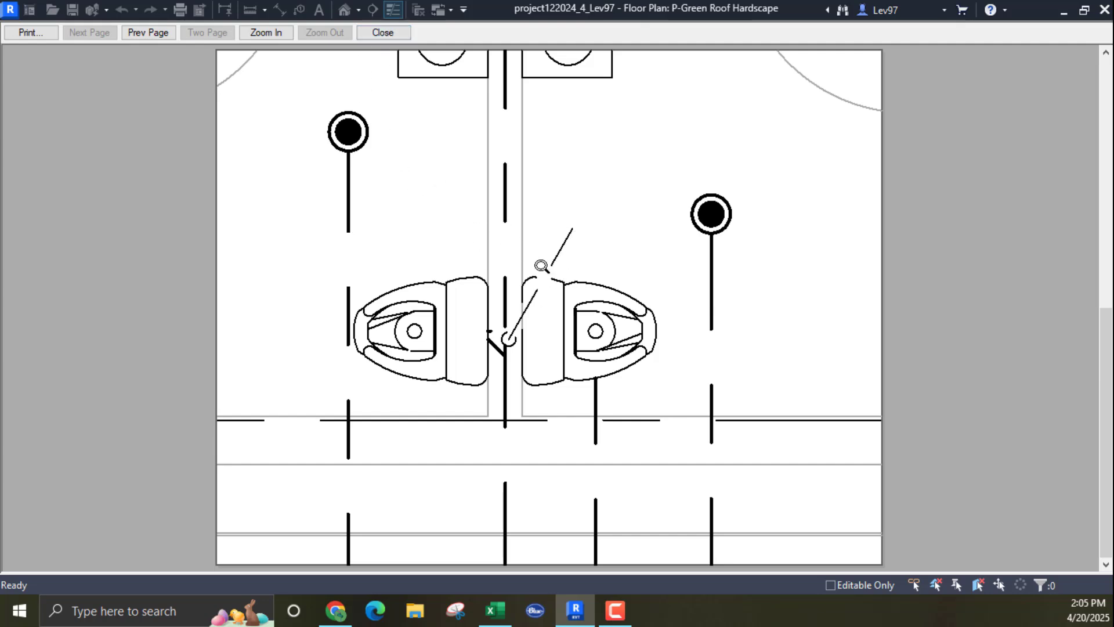
pyautogui.click(383, 32)
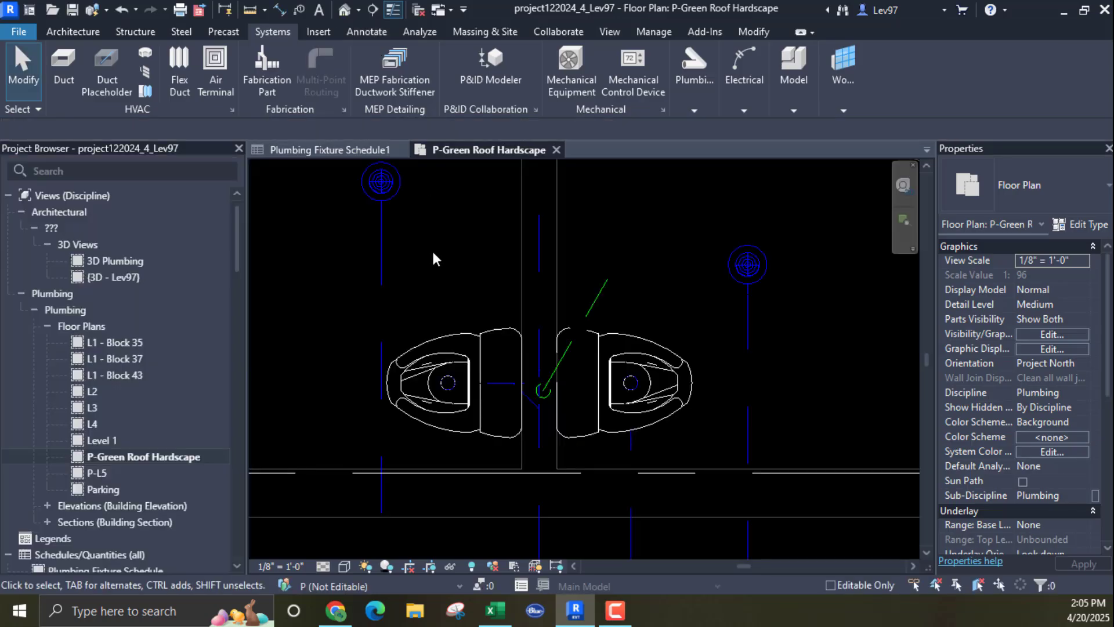
# Step: Copy the connected green vent piping three times up the wall between the restrooms, about 1'-10" apart, ending between the lavatories
pyautogui.scroll(-4, 386, 383)
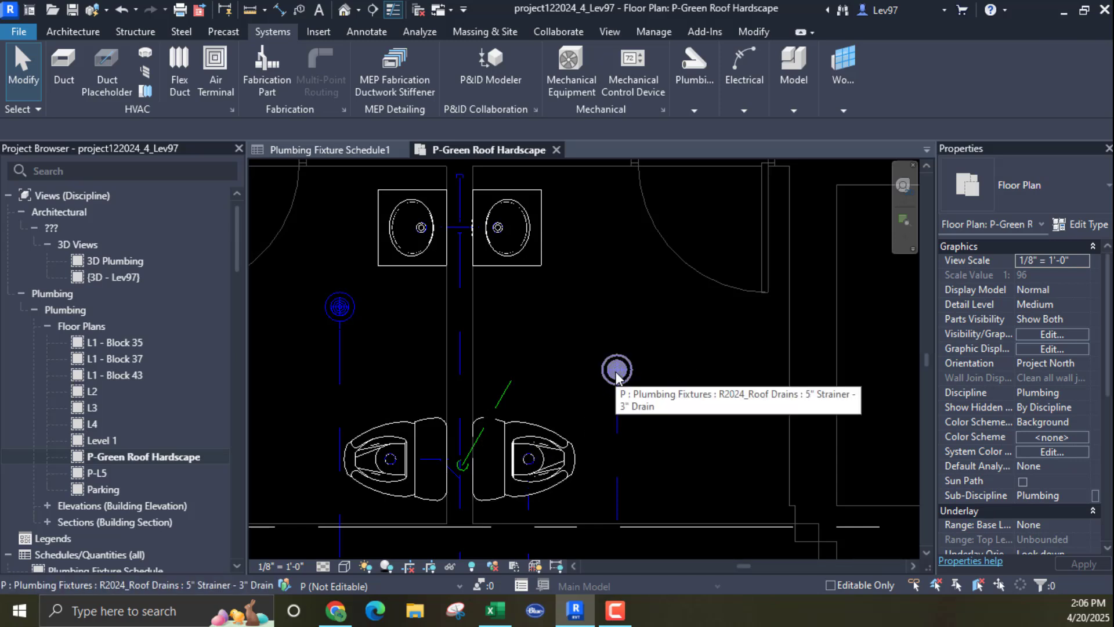
pyautogui.moveTo(409, 255); pyautogui.dragTo(400, 304, button='middle')
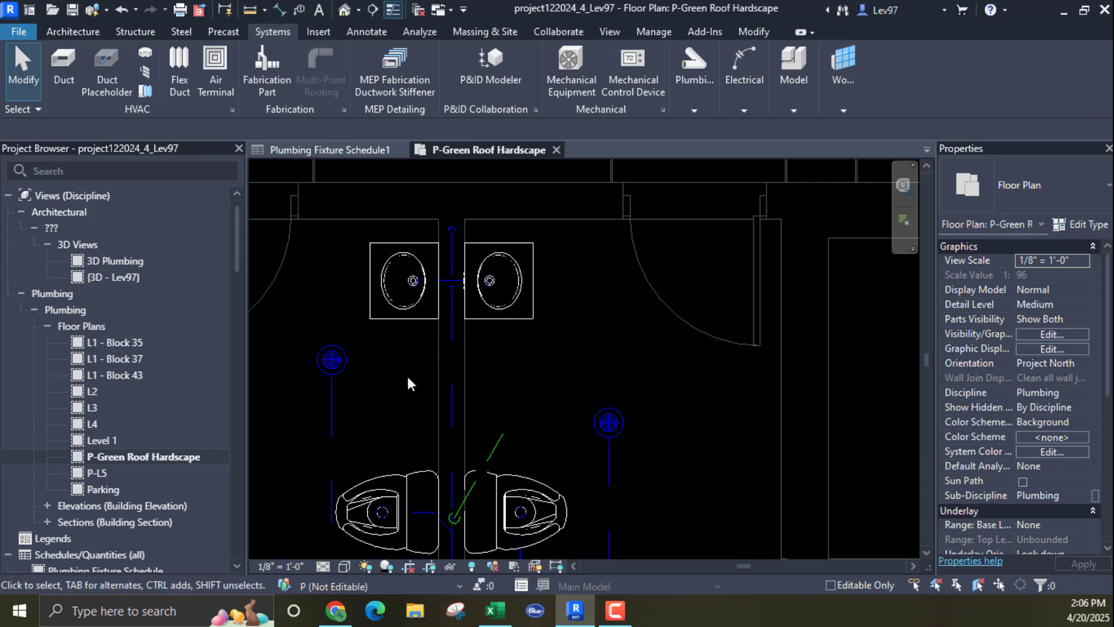
pyautogui.moveTo(393, 388); pyautogui.dragTo(416, 346, button='middle')
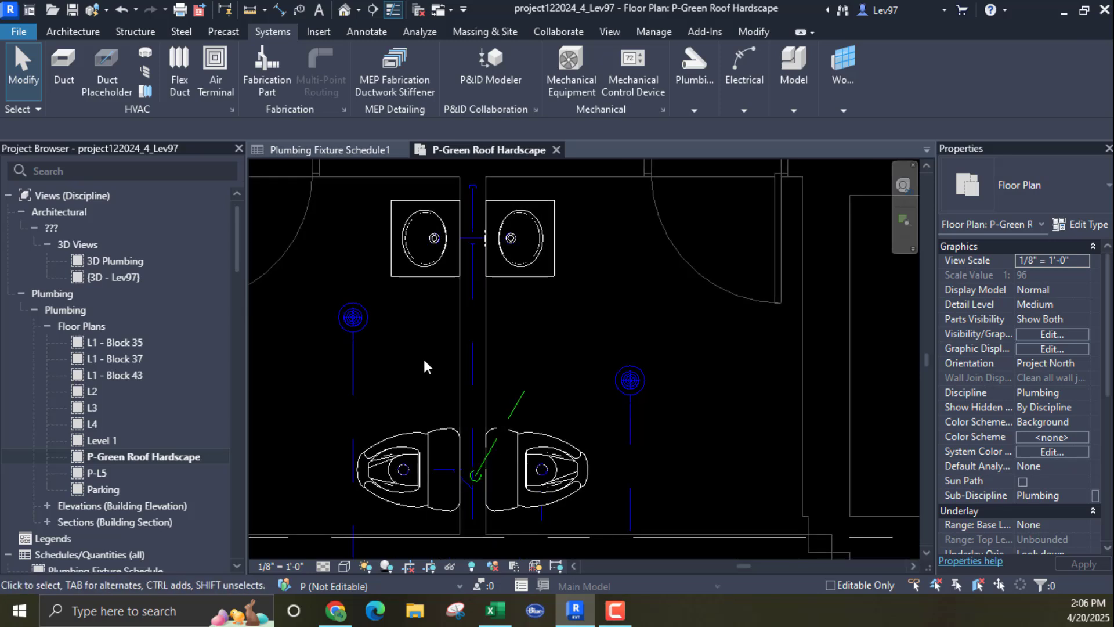
pyautogui.press('Tab')
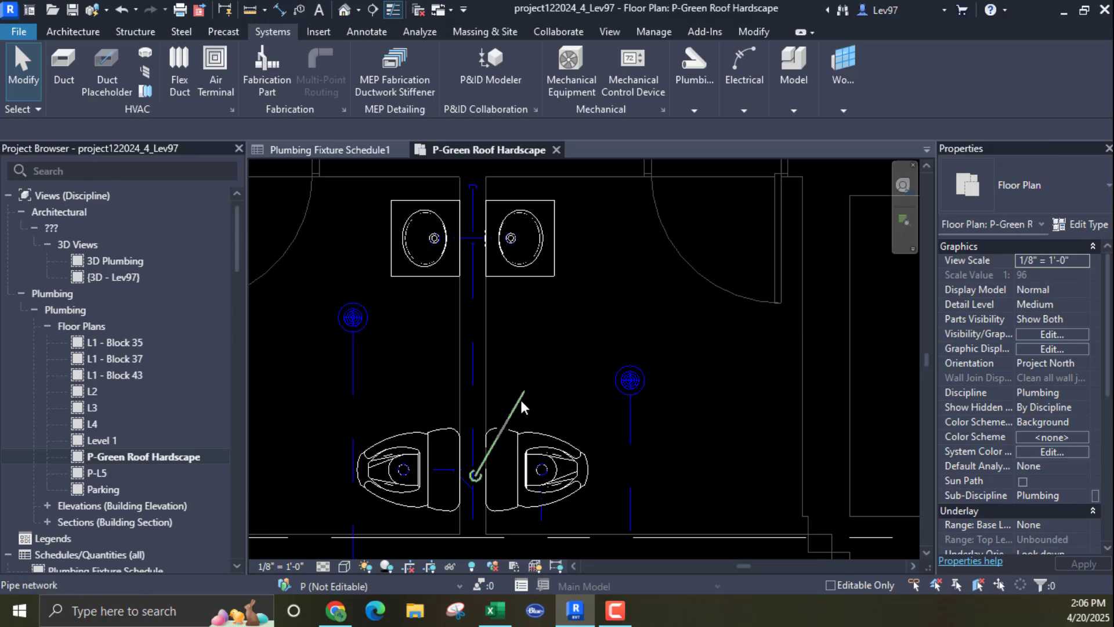
pyautogui.click(520, 399)
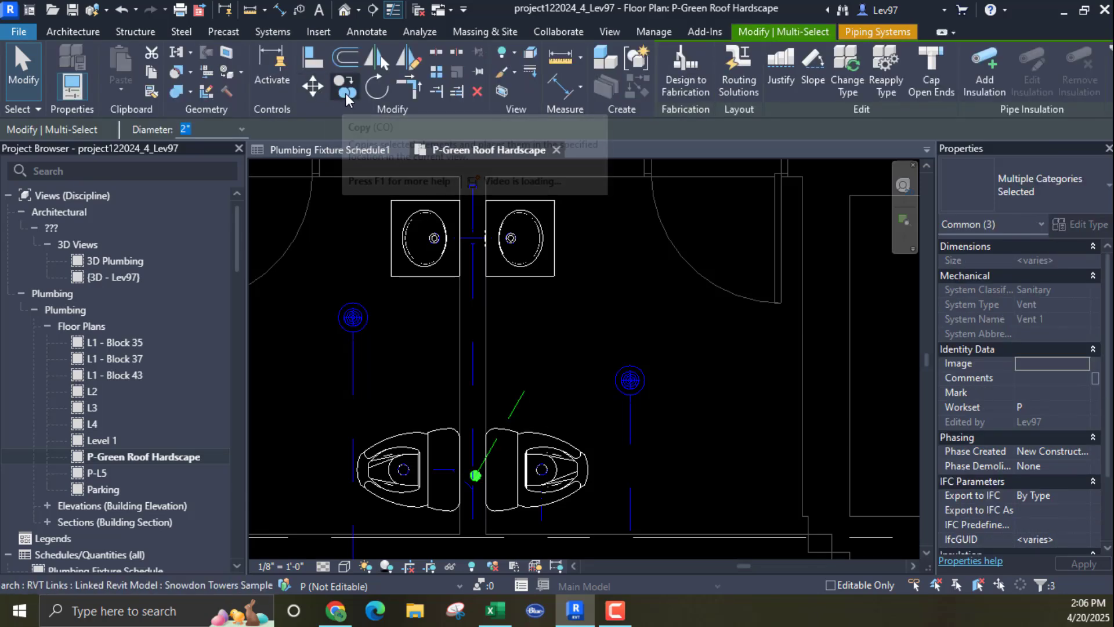
pyautogui.click(344, 89)
pyautogui.click(691, 464)
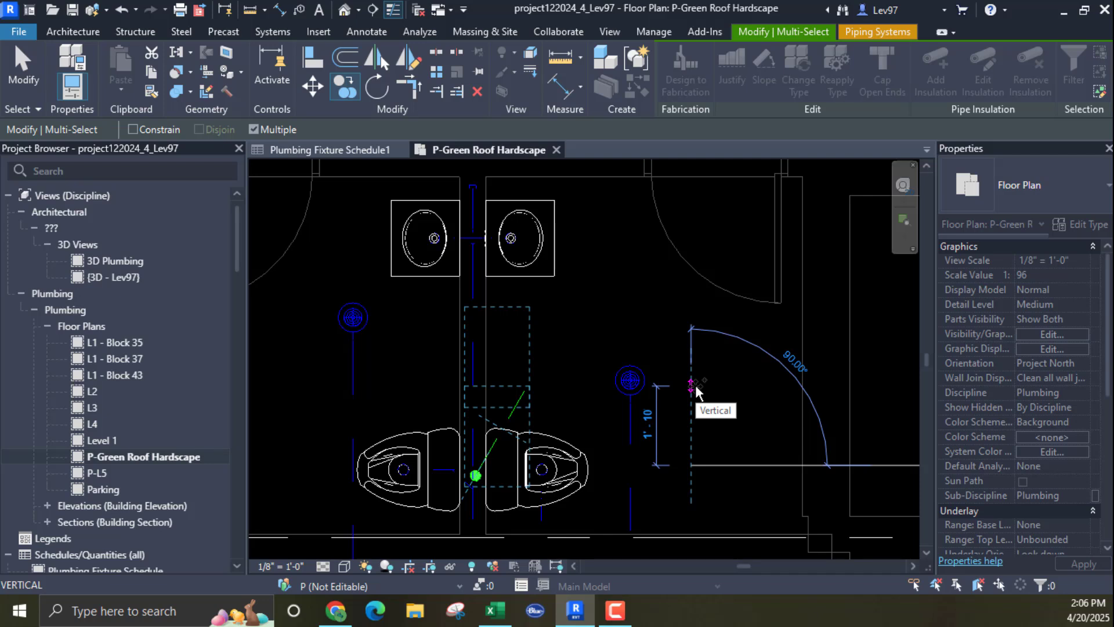
pyautogui.click(690, 385)
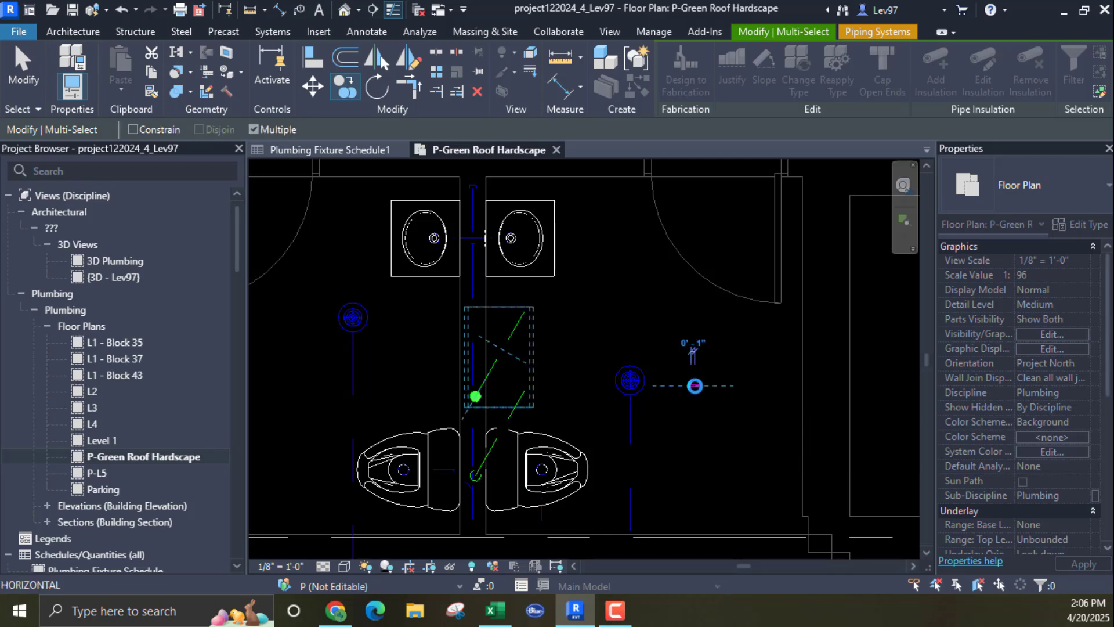
pyautogui.click(690, 306)
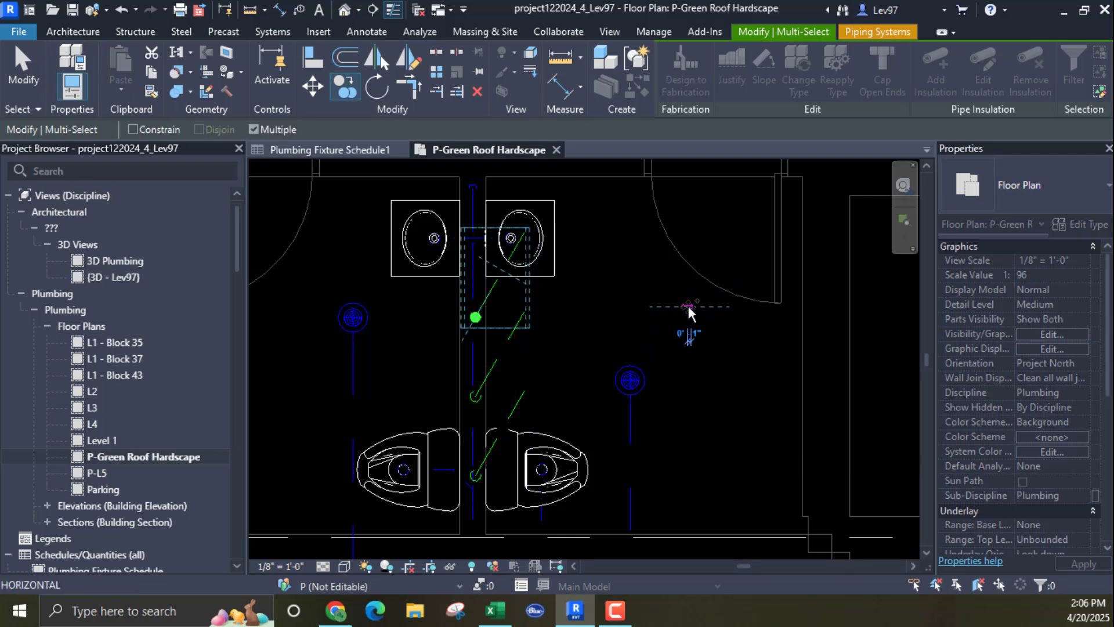
pyautogui.click(688, 230)
pyautogui.press('Escape')
pyautogui.press('Escape')
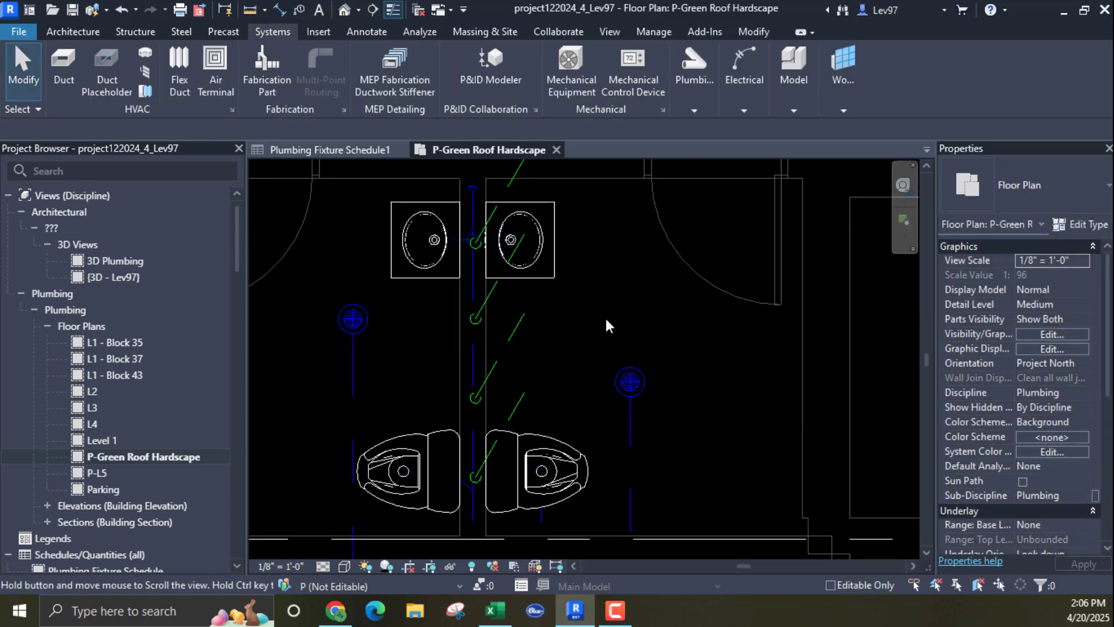
# Step: Set the diameter of the two middle copied vent pipe runs between the water closets and the lavatories to 1 1/2"
pyautogui.click(516, 326)
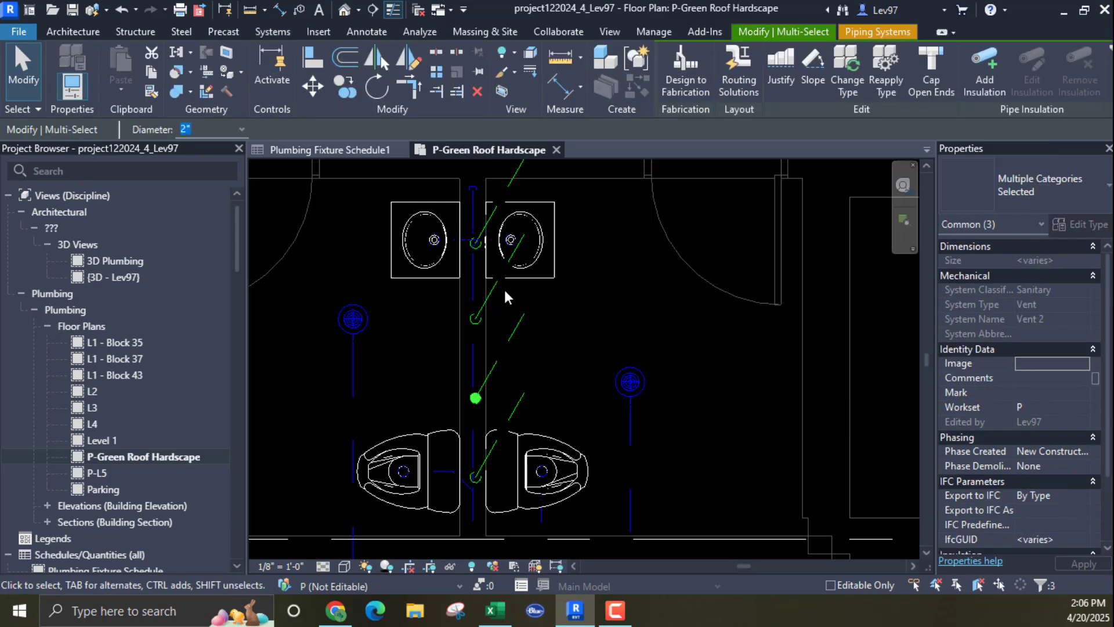
pyautogui.click(241, 128)
pyautogui.click(208, 199)
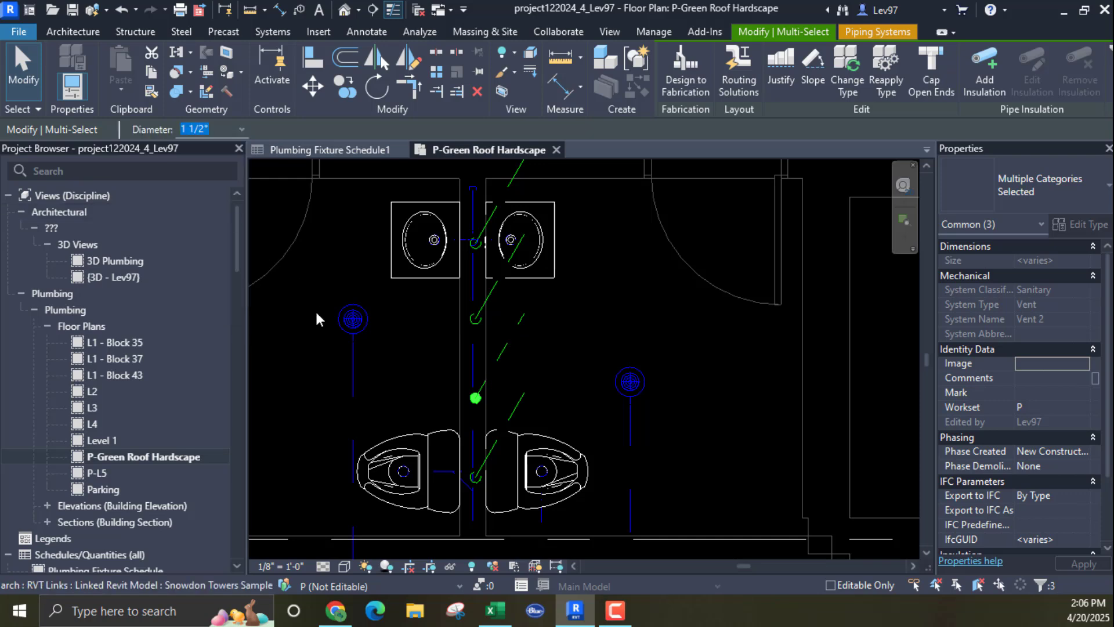
pyautogui.click(339, 343)
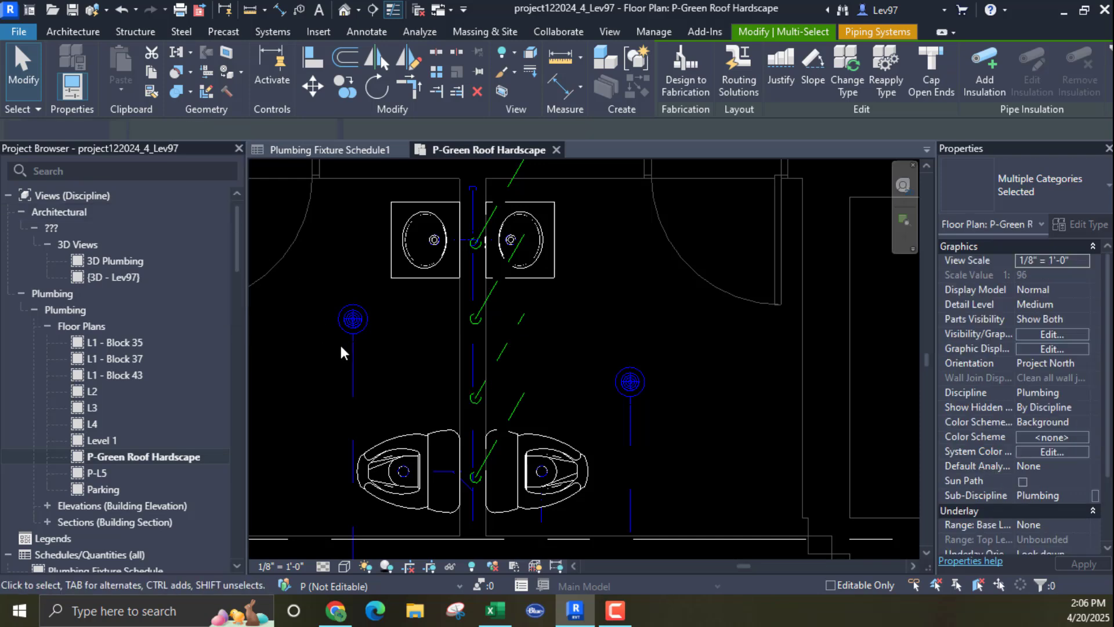
pyautogui.press('Tab')
pyautogui.click(495, 287)
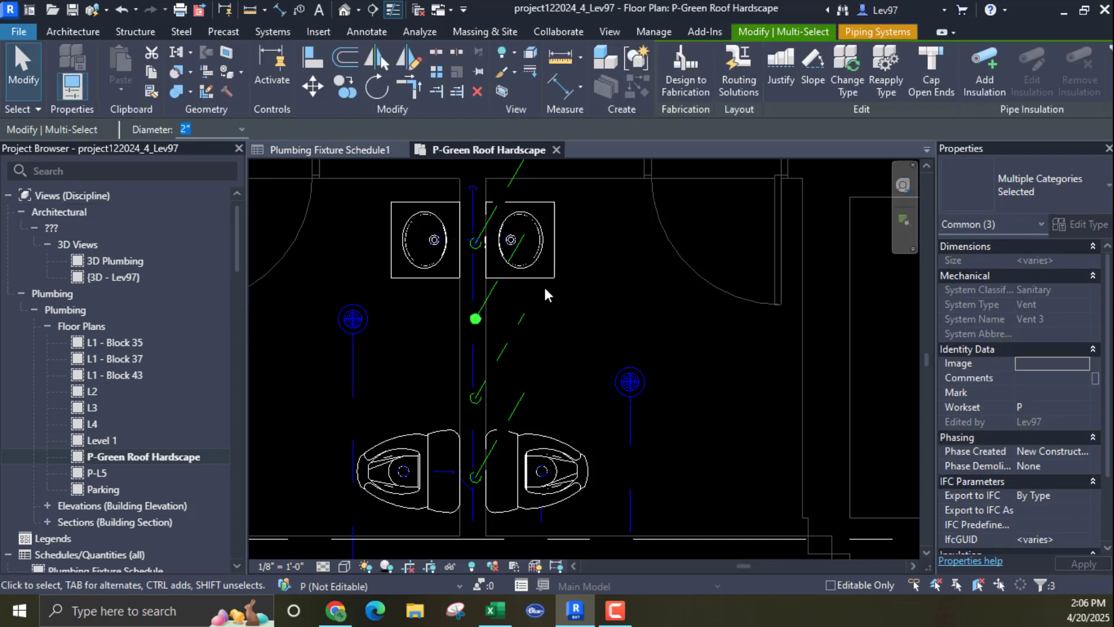
pyautogui.click(242, 128)
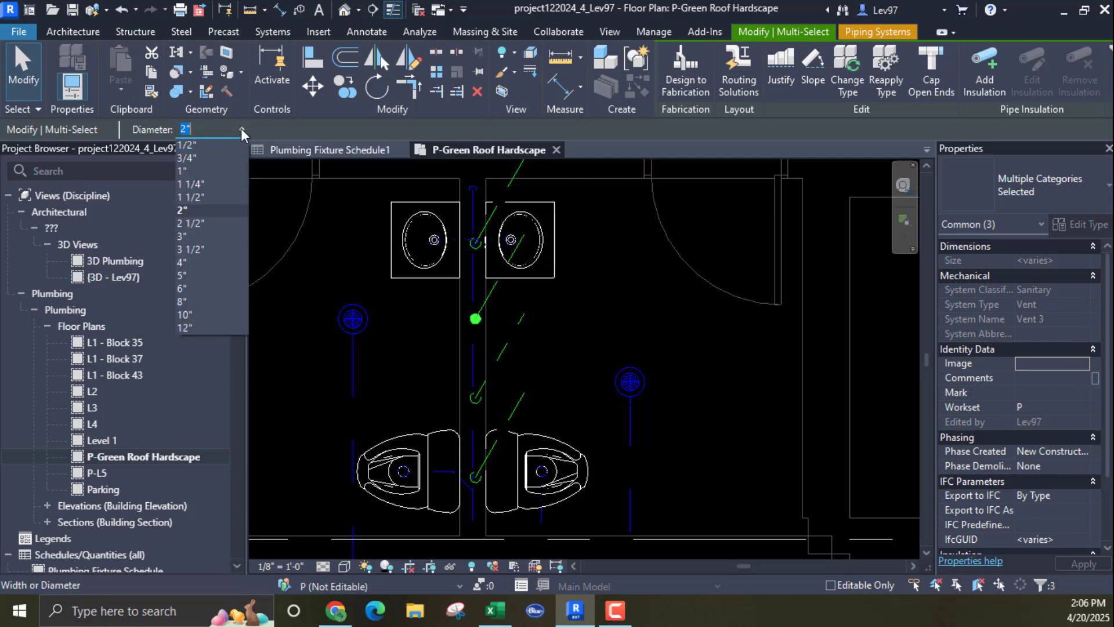
pyautogui.click(192, 197)
pyautogui.click(282, 301)
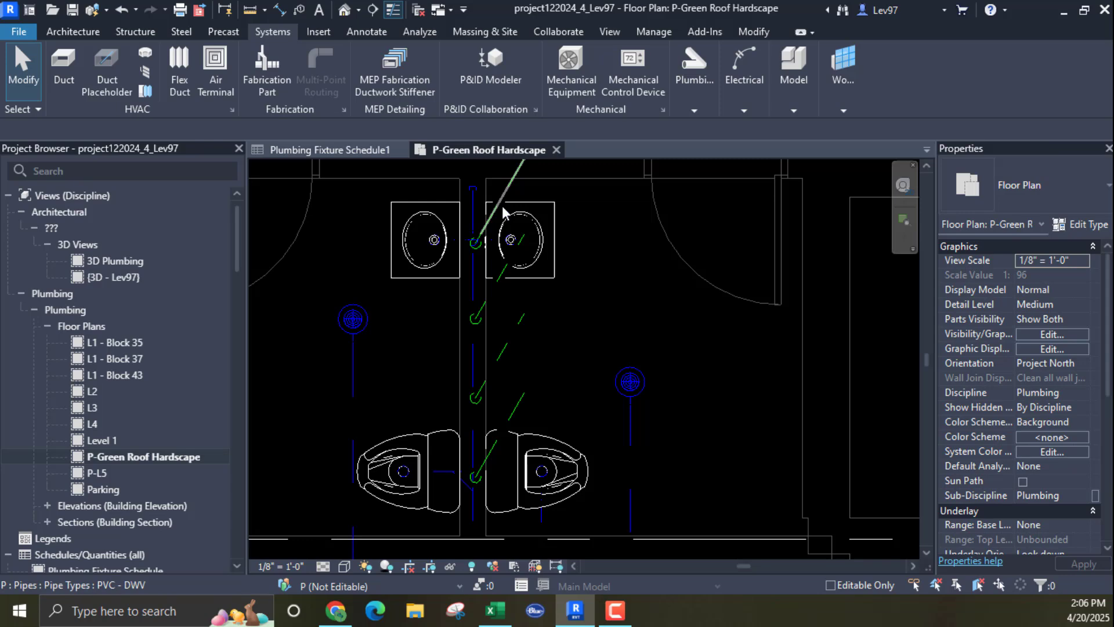
pyautogui.click(492, 225)
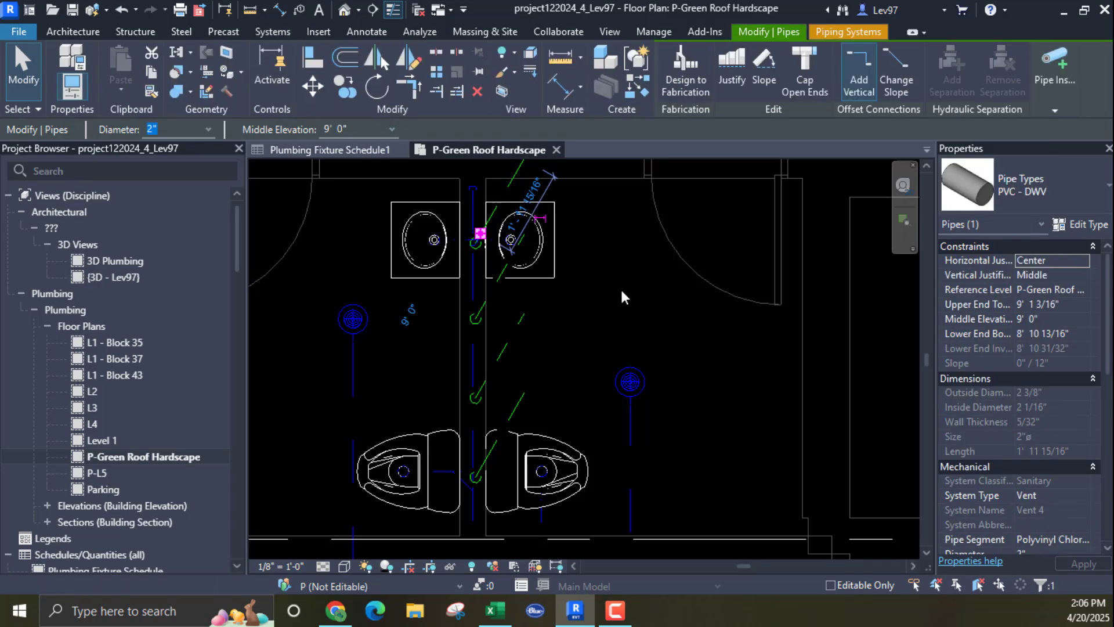
pyautogui.click(580, 325)
pyautogui.moveTo(568, 332); pyautogui.dragTo(607, 254, button='middle')
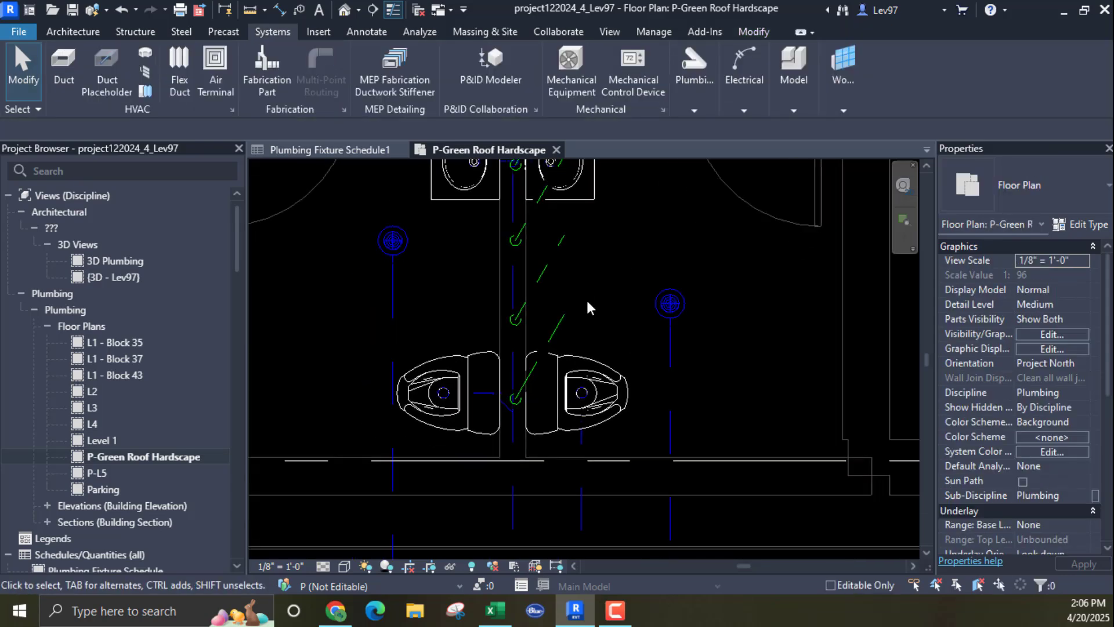
pyautogui.moveTo(602, 345); pyautogui.dragTo(600, 406, button='middle')
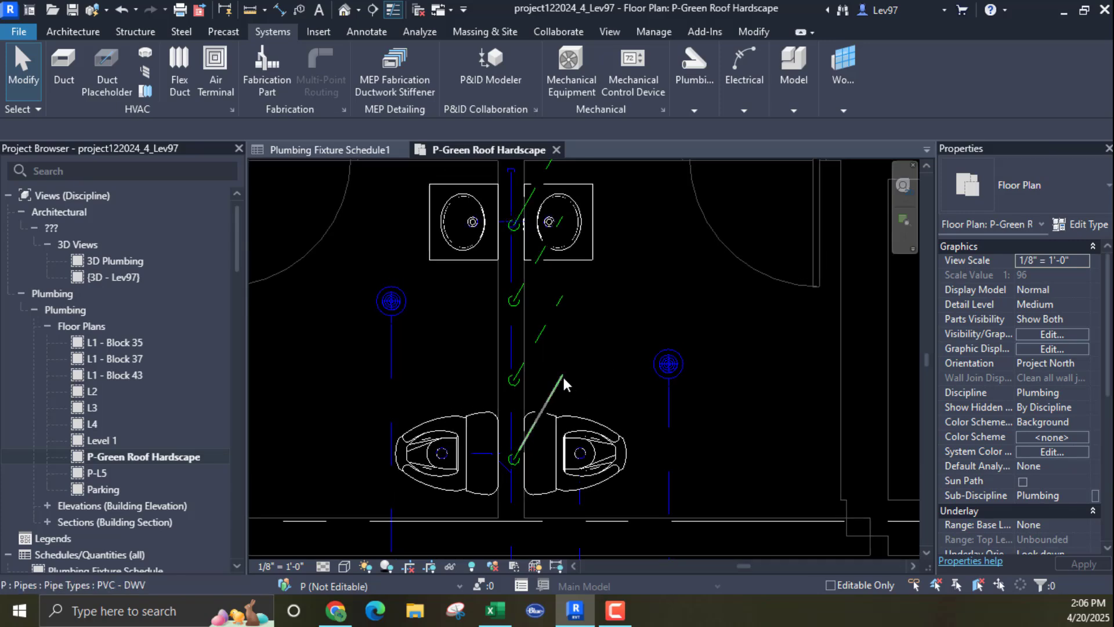
pyautogui.click(562, 378)
pyautogui.rightClick(561, 377)
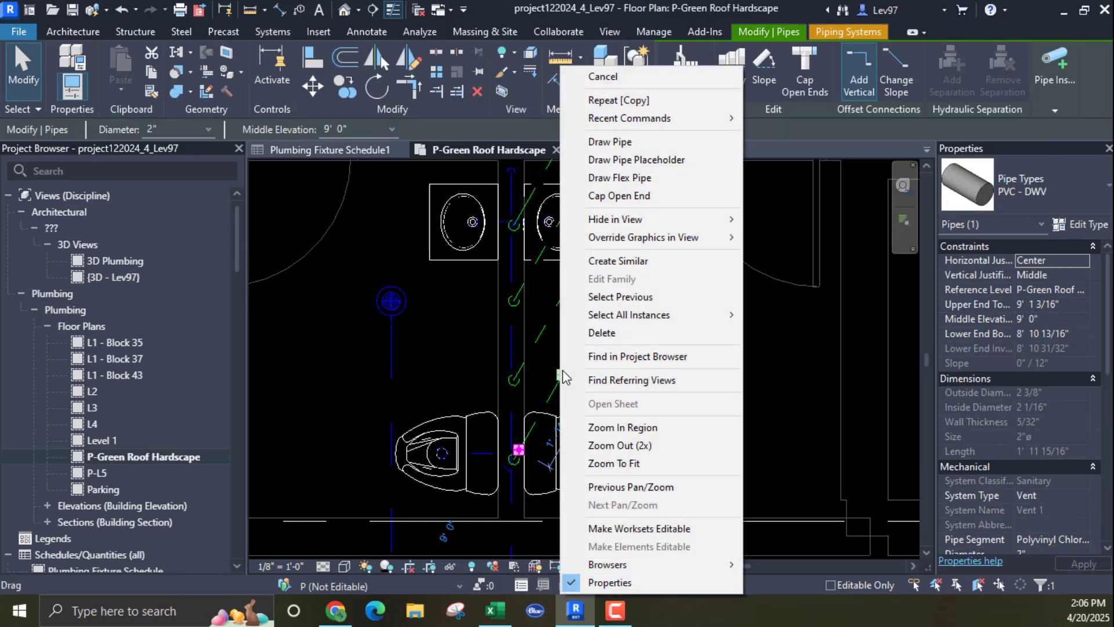
pyautogui.click(607, 143)
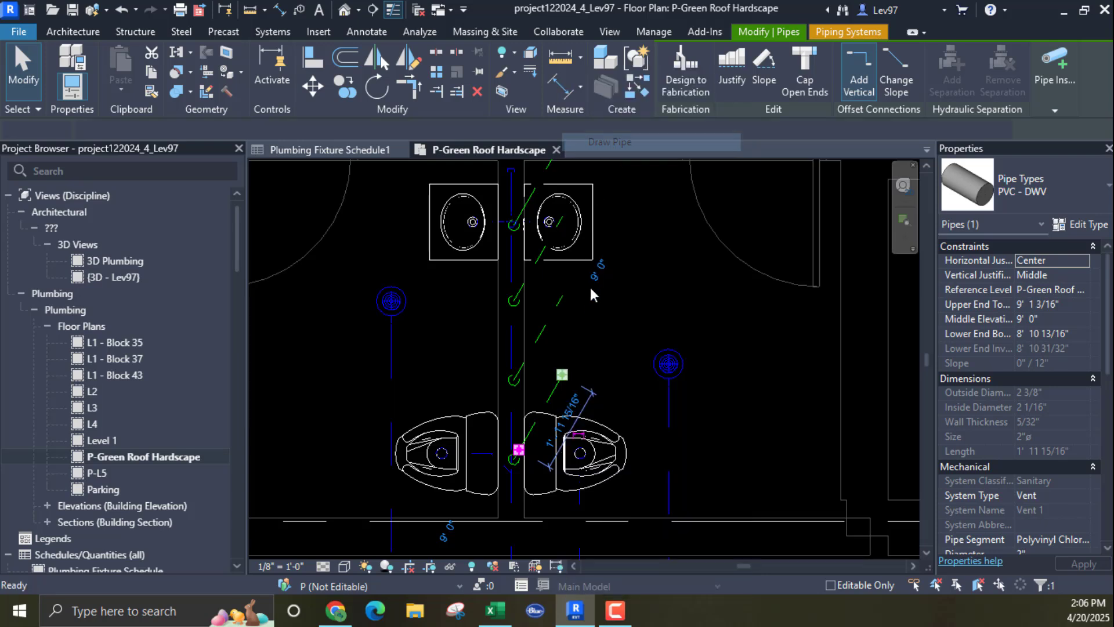
pyautogui.press('Escape')
pyautogui.press('Escape')
# Step: Move the Section 1 line beside the right-hand restroom's lavatory, with its view depth reaching the dividing wall, and open the section view
pyautogui.scroll(-5, 505, 388)
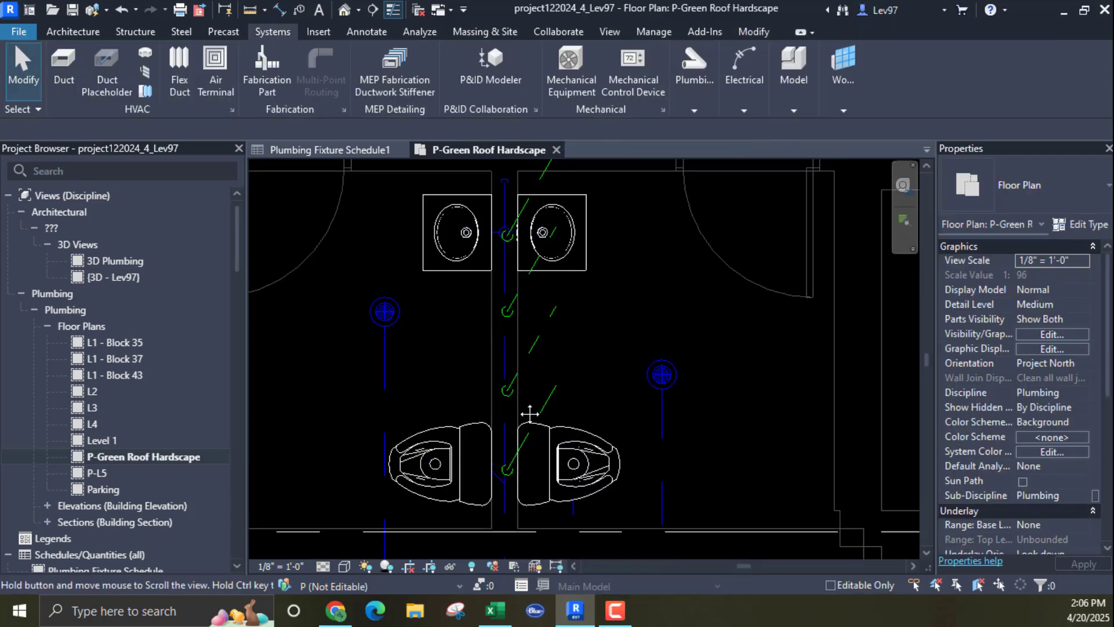
pyautogui.scroll(-4, 518, 383)
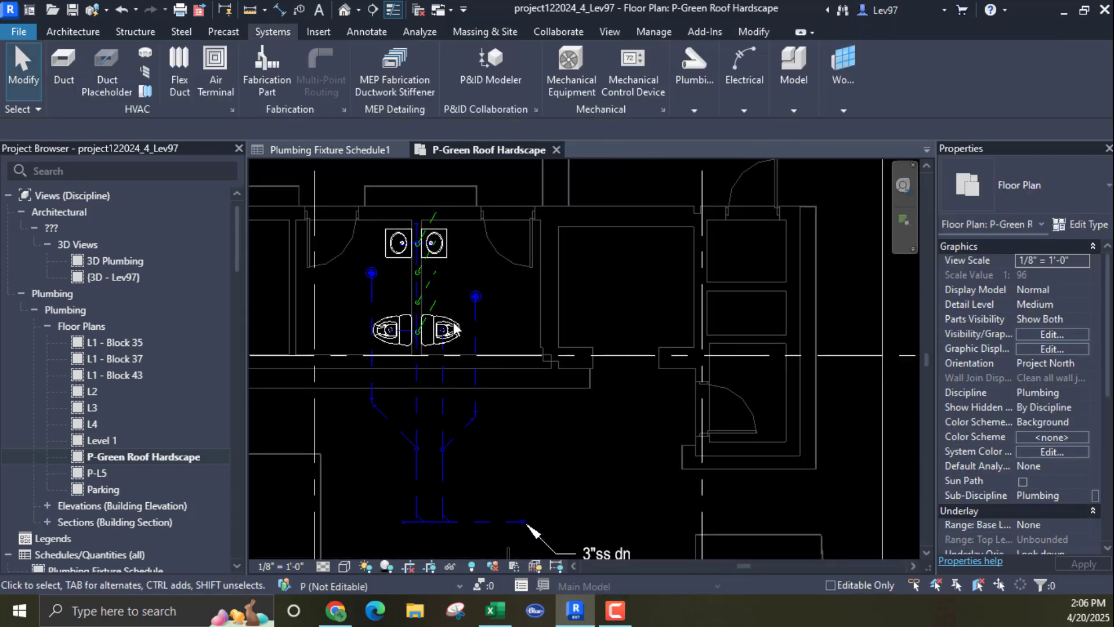
pyautogui.scroll(-2, 601, 389)
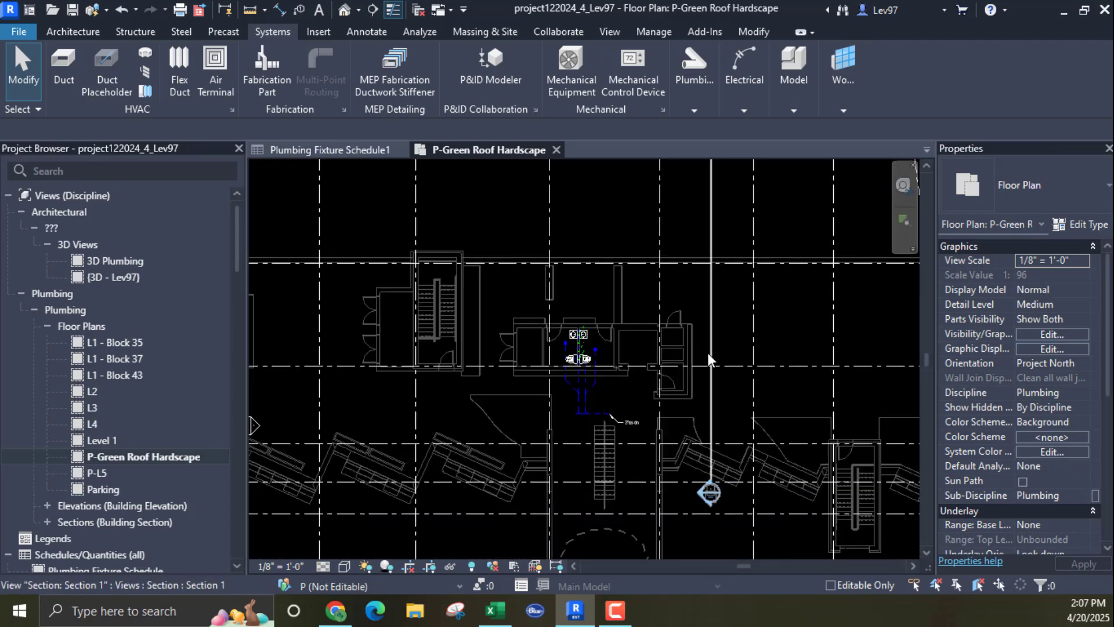
pyautogui.moveTo(710, 355); pyautogui.dragTo(593, 348)
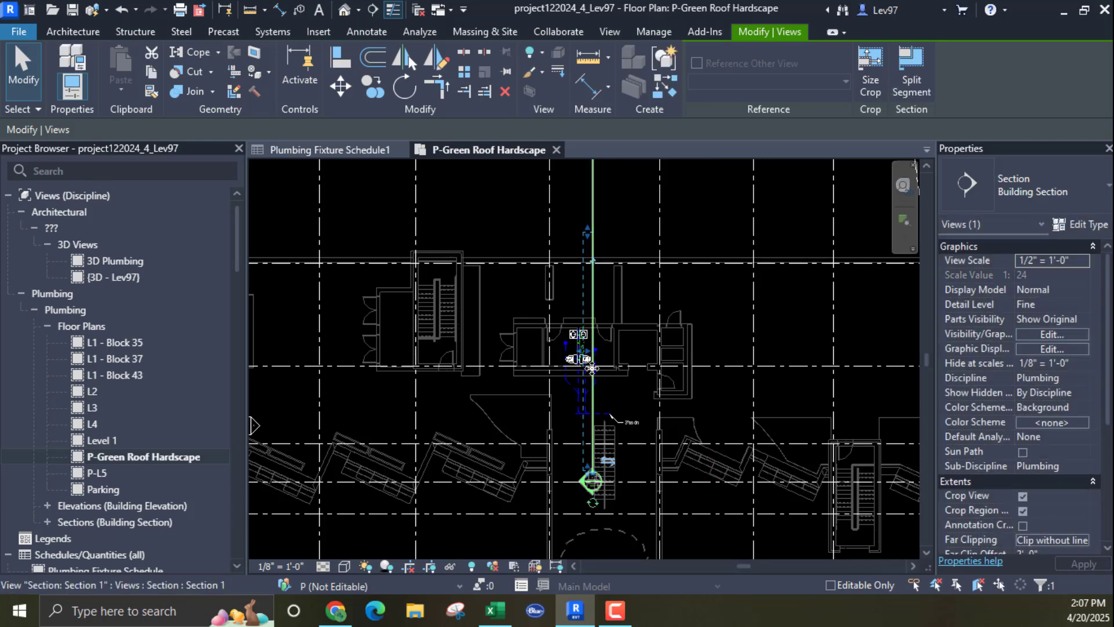
pyautogui.scroll(7, 598, 354)
pyautogui.moveTo(629, 348); pyautogui.dragTo(616, 410, button='middle')
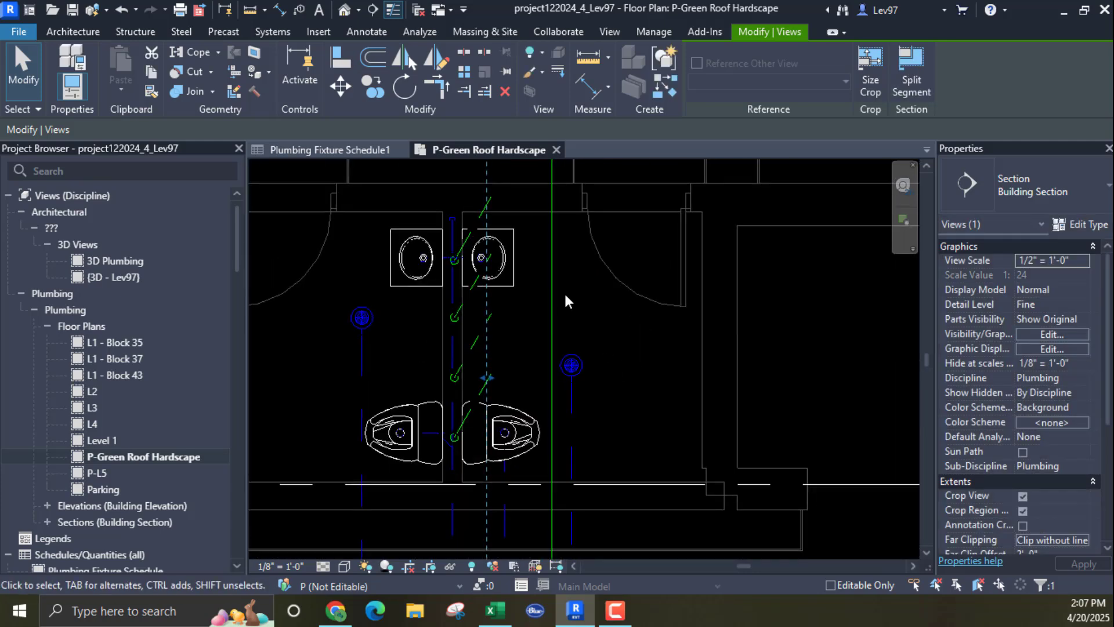
pyautogui.moveTo(552, 292); pyautogui.dragTo(527, 286)
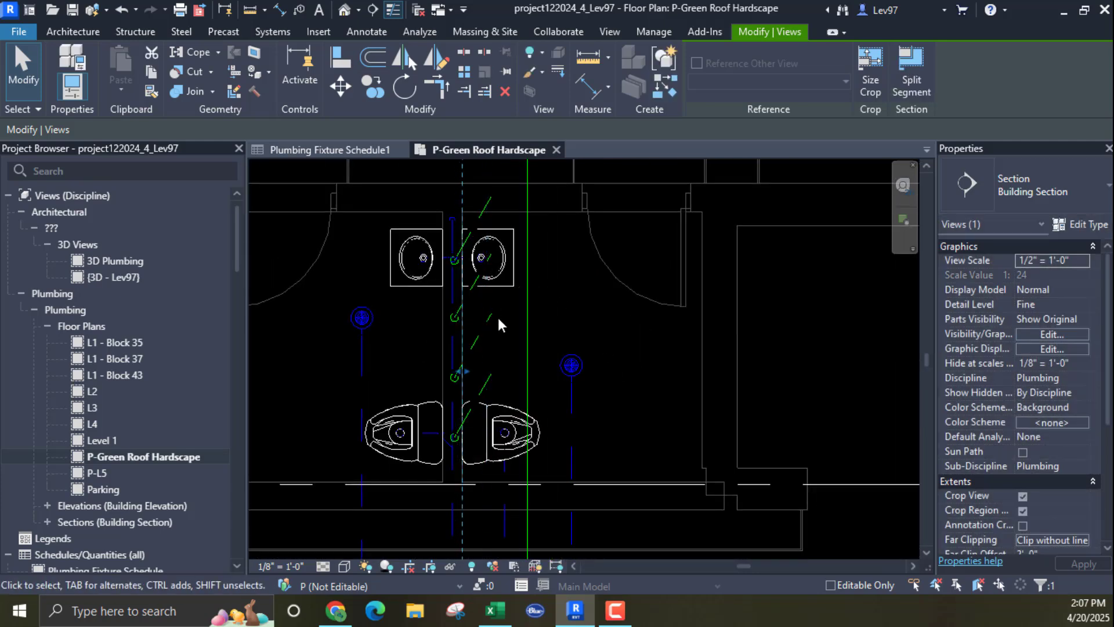
pyautogui.rightClick(595, 318)
pyautogui.click(634, 172)
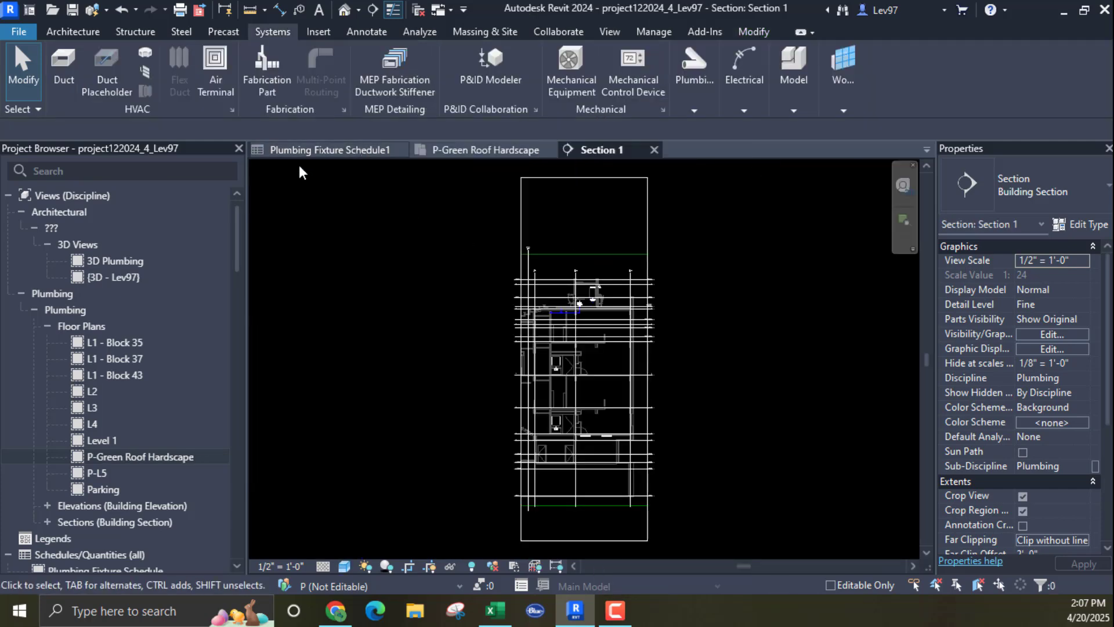
# Step: Close the Plumbing Fixture Schedule1 view, select a vent pipe in the P-Green Roof Hardscape plan, and return to Section 1
pyautogui.click(365, 150)
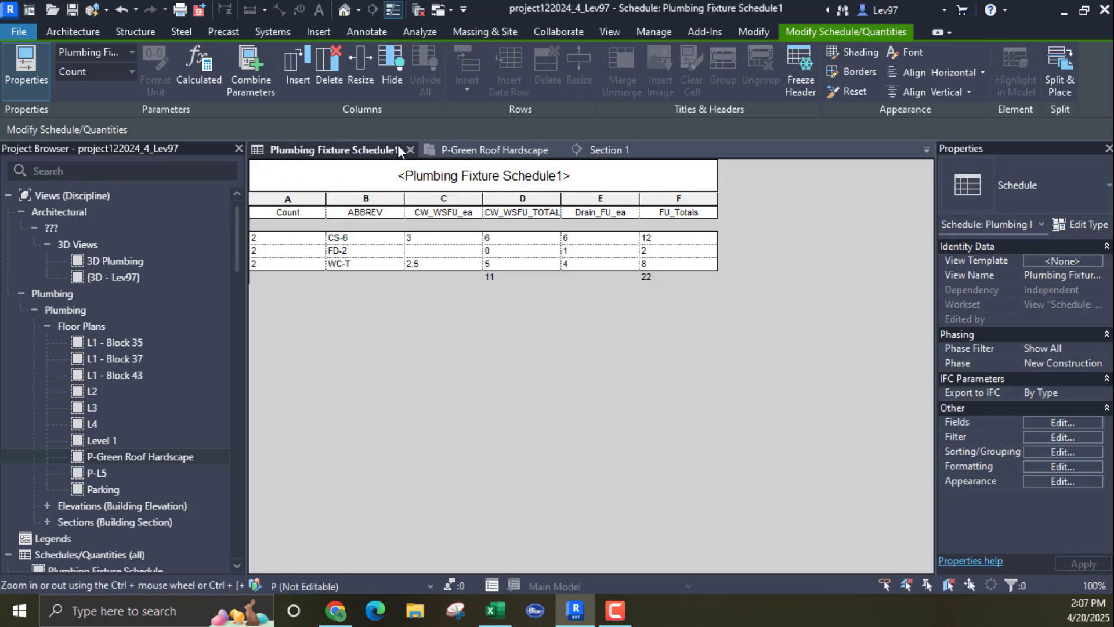
pyautogui.click(410, 151)
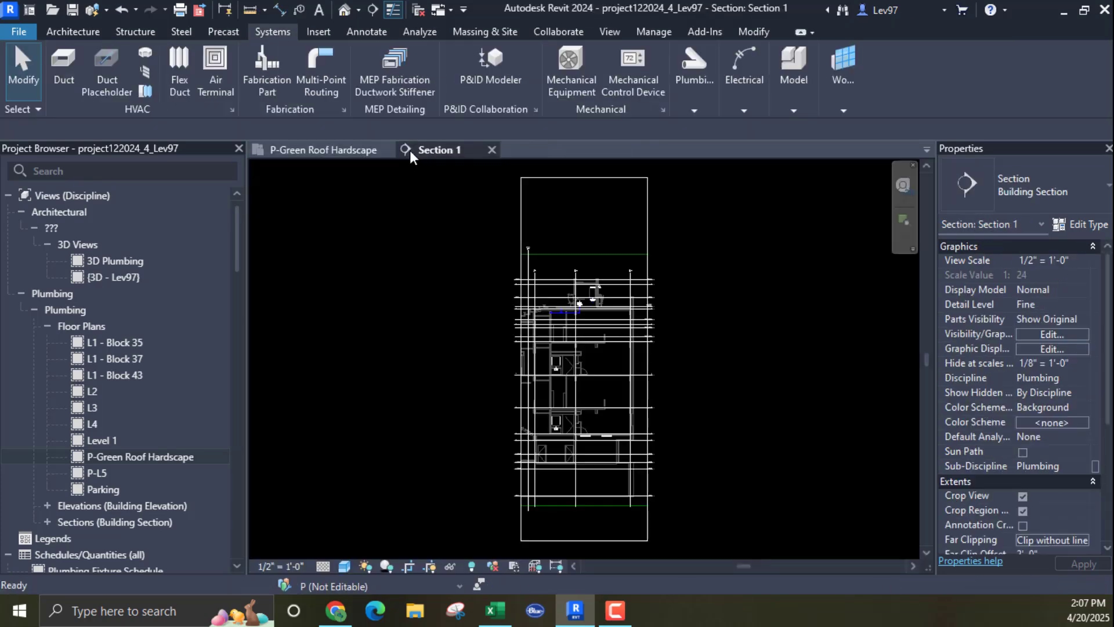
pyautogui.click(333, 149)
pyautogui.click(477, 339)
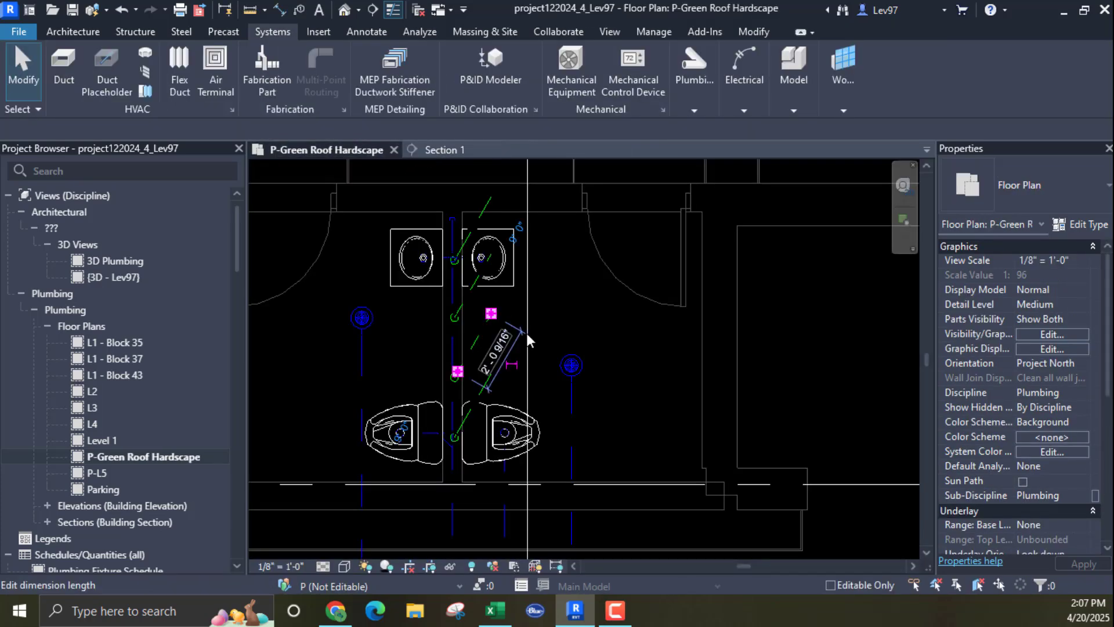
pyautogui.click(446, 149)
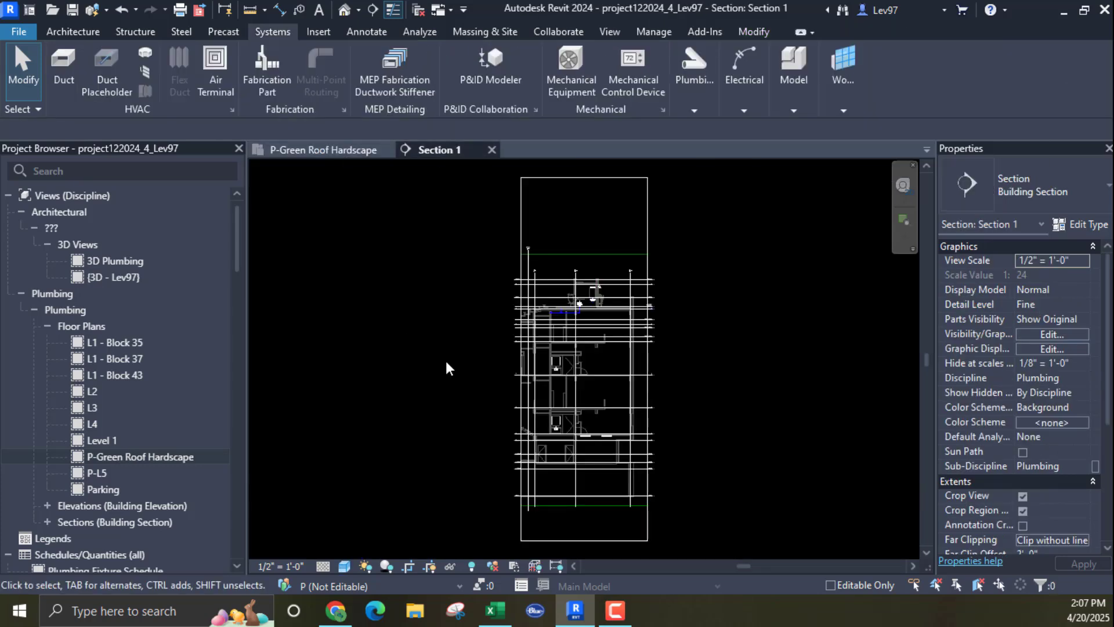
# Step: Check which view filters are applied to Section 1, then leave the visibility overrides without making changes
pyautogui.click(1032, 334)
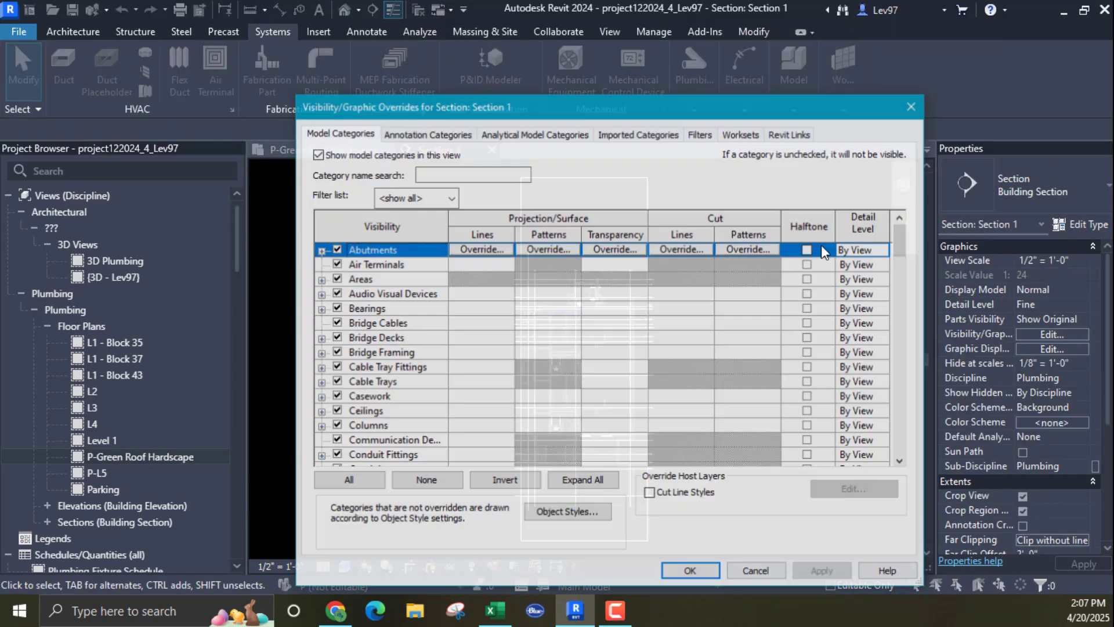
pyautogui.click(702, 137)
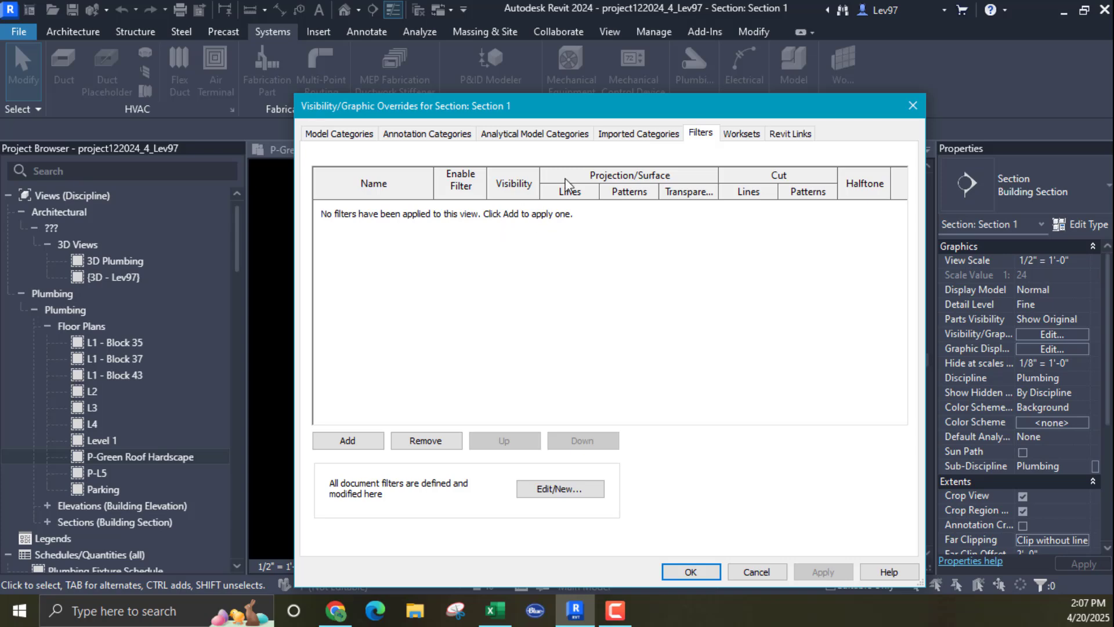
pyautogui.click(755, 572)
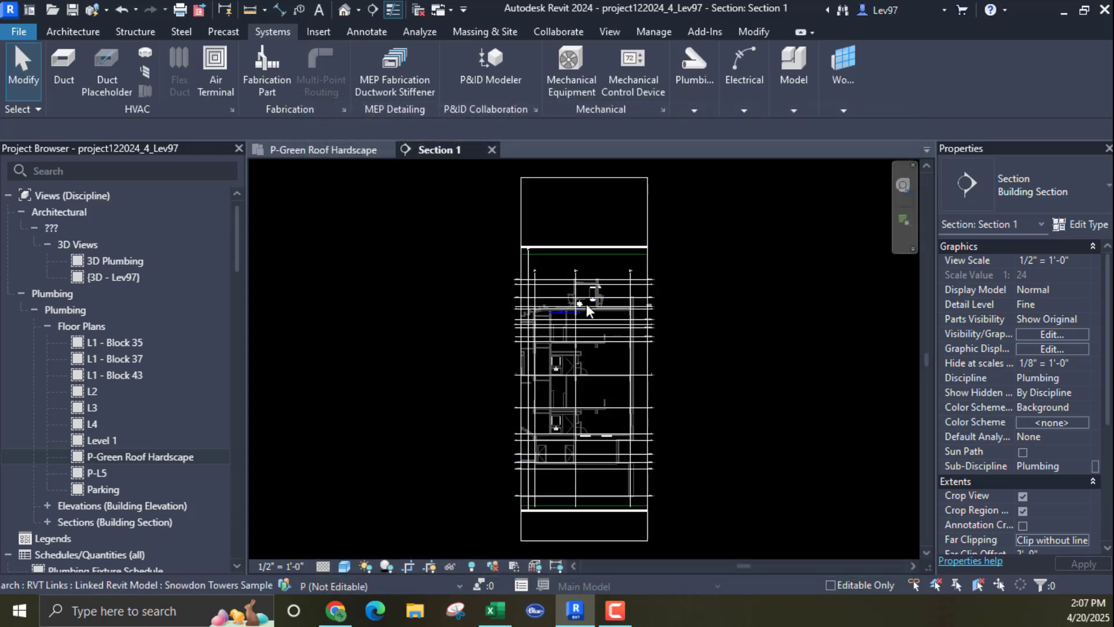
# Step: Examine the green vent pipes in Section 1 against the sloped roof structure above the restrooms
pyautogui.scroll(5, 586, 303)
pyautogui.scroll(2, 555, 287)
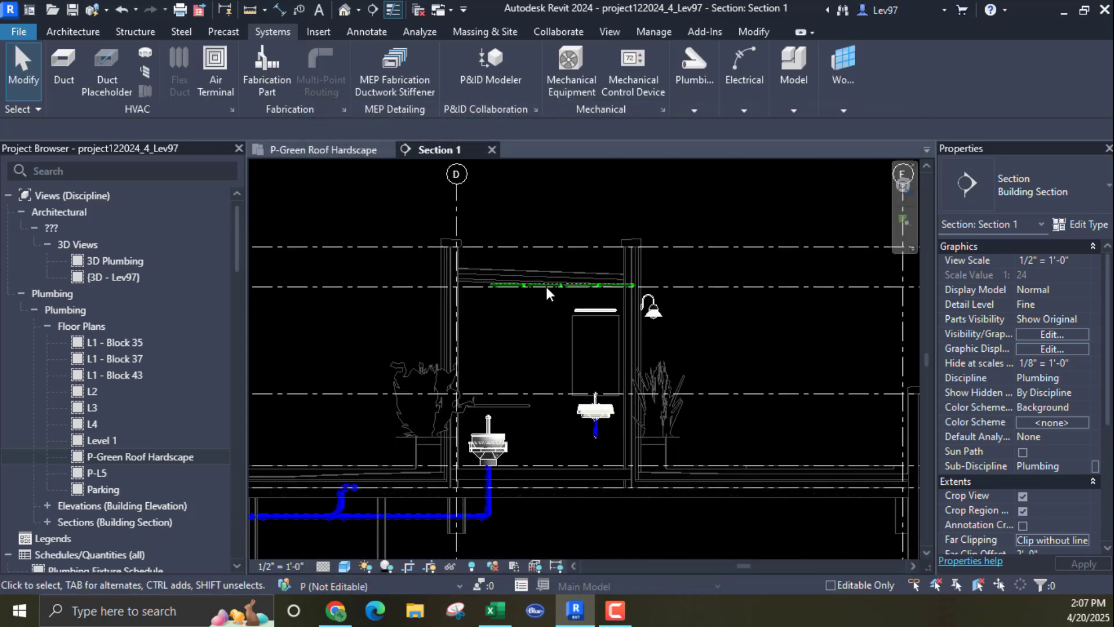
pyautogui.scroll(4, 546, 286)
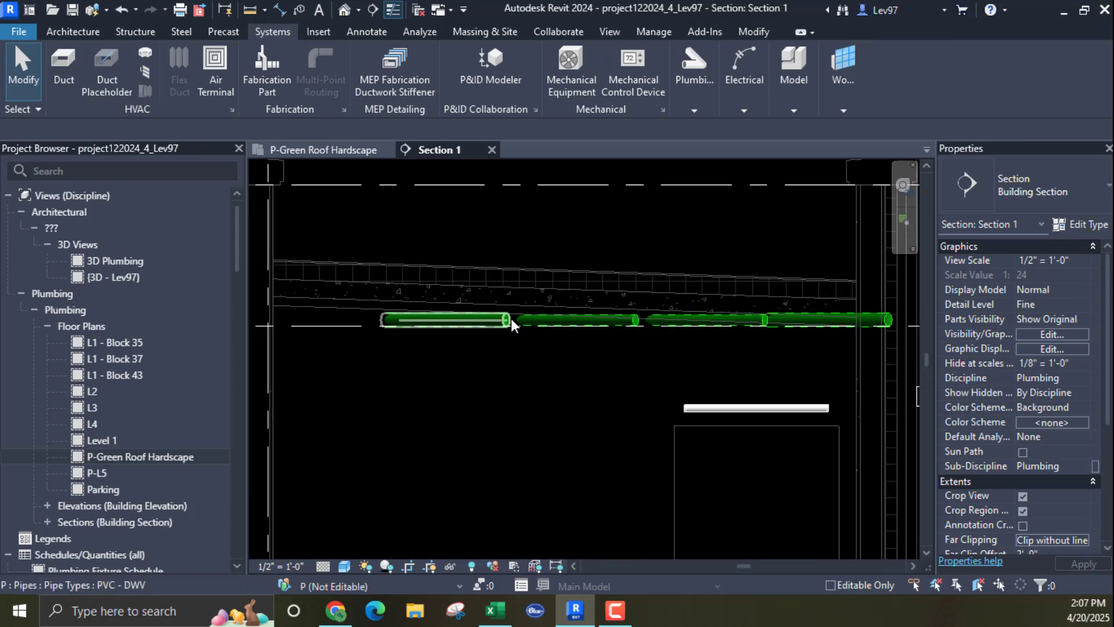
pyautogui.scroll(-2, 510, 319)
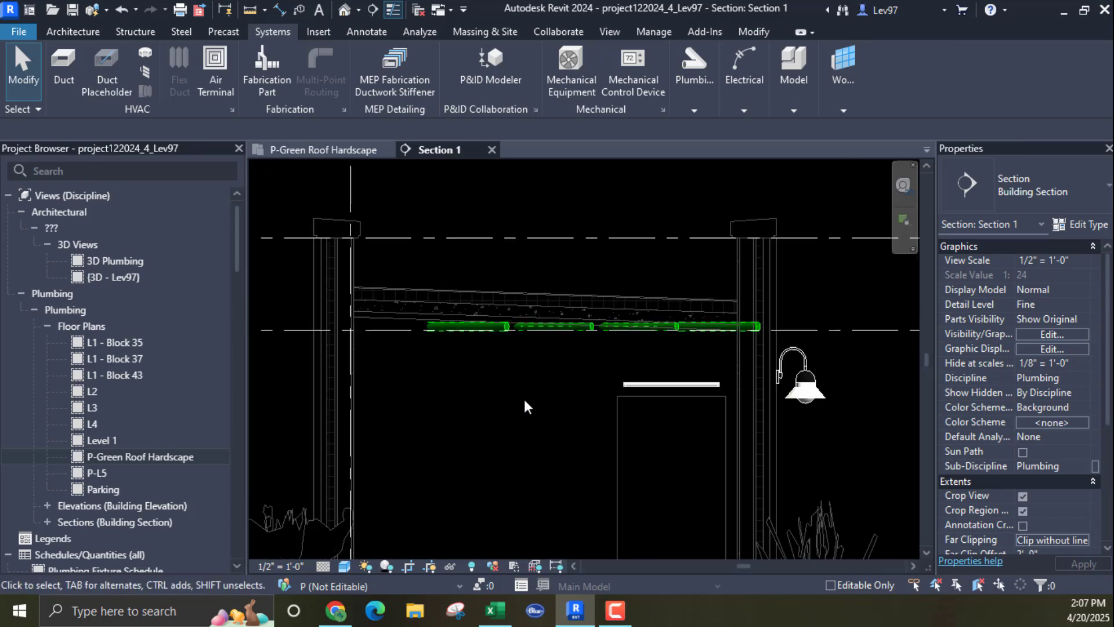
pyautogui.scroll(-2, 524, 400)
pyautogui.moveTo(499, 414); pyautogui.dragTo(444, 410, button='middle')
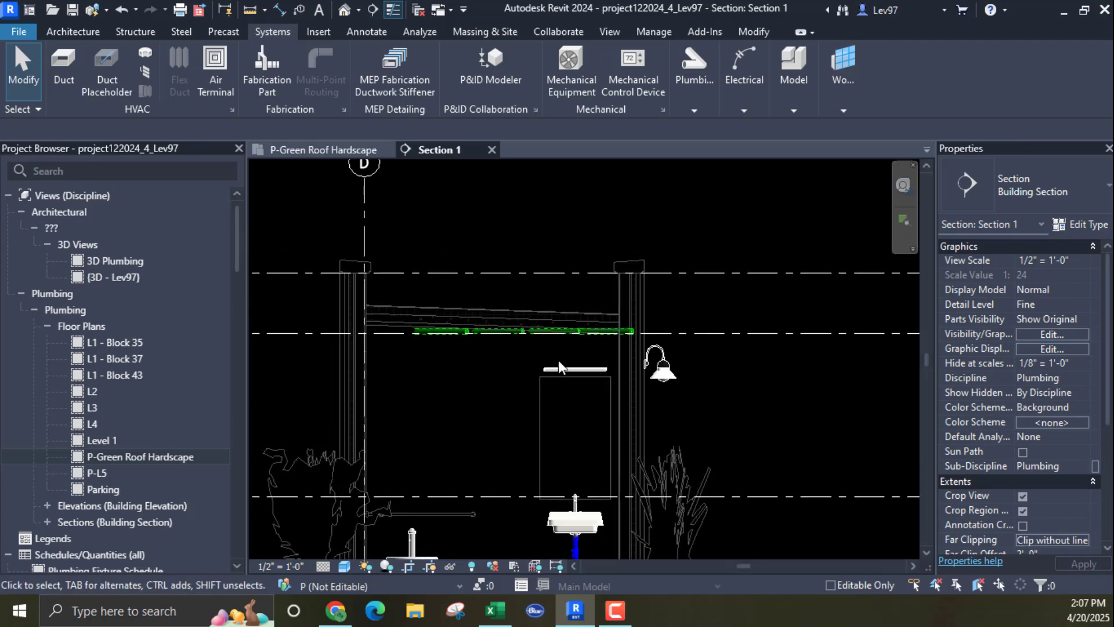
pyautogui.scroll(2, 495, 359)
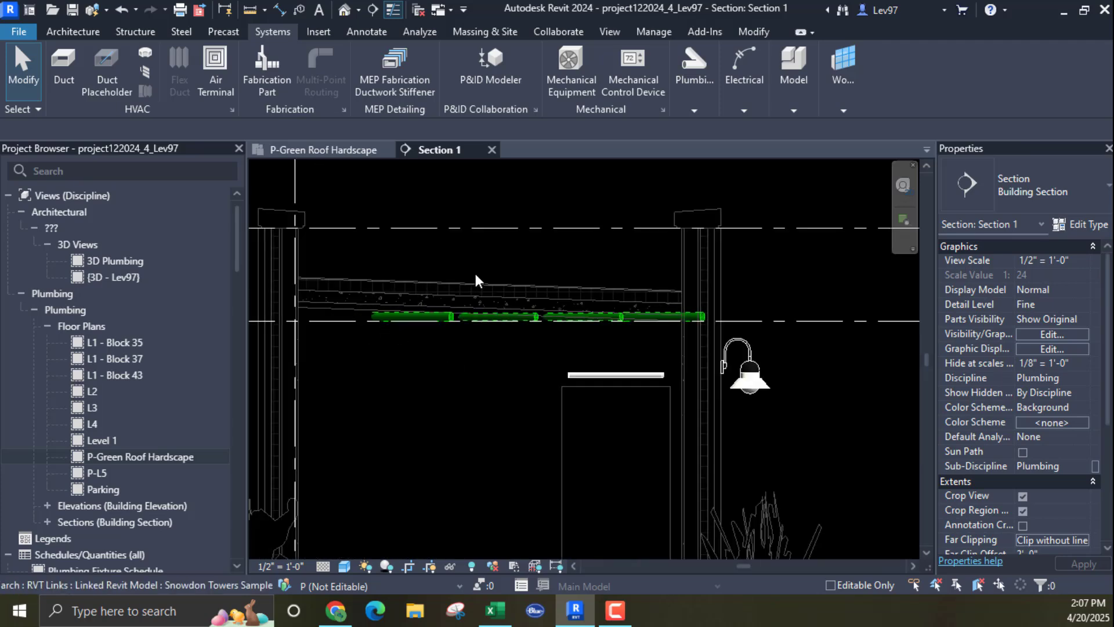
pyautogui.moveTo(487, 395); pyautogui.dragTo(618, 377, button='middle')
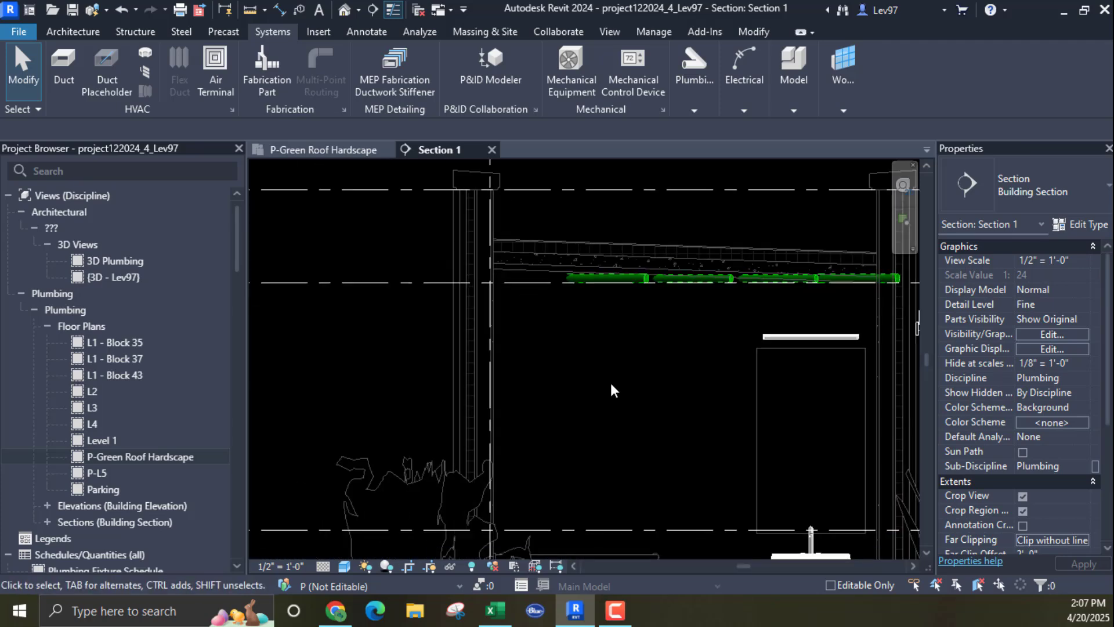
# Step: Review the custom display settings and model categories of the Snowdon Towers Sample Architectural.rvt link in Section 1, leaving them unchanged
pyautogui.click(1044, 334)
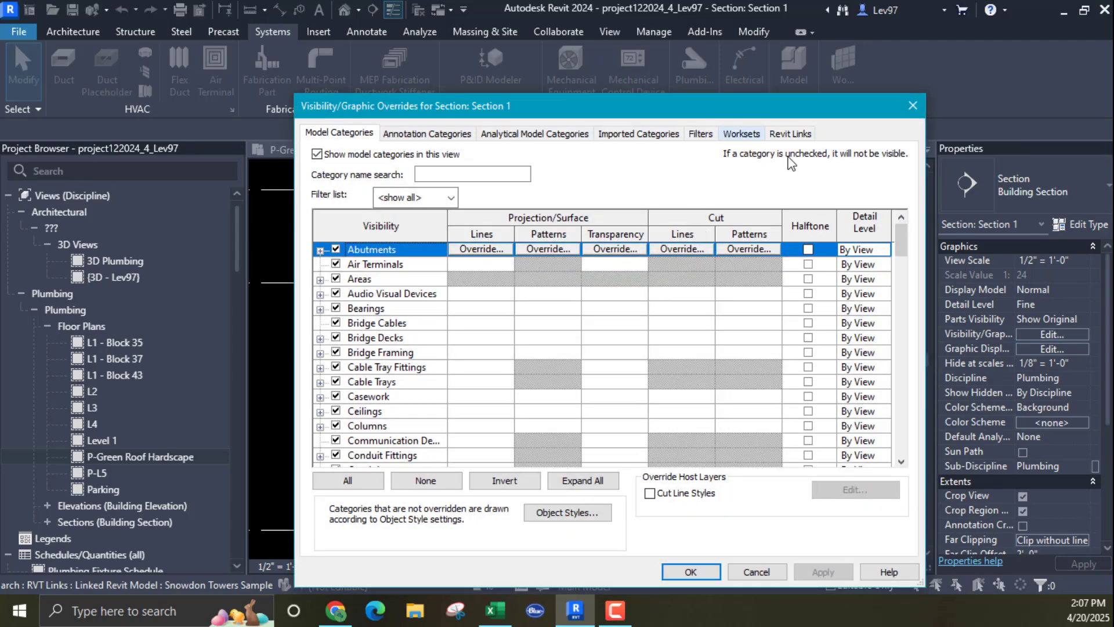
pyautogui.click(794, 134)
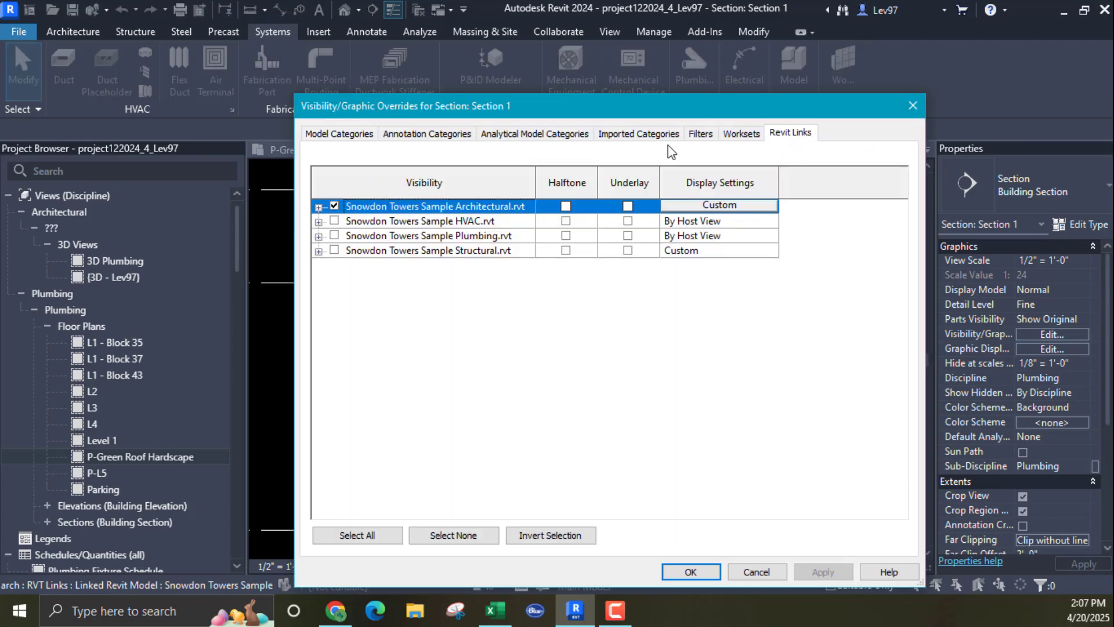
pyautogui.click(718, 206)
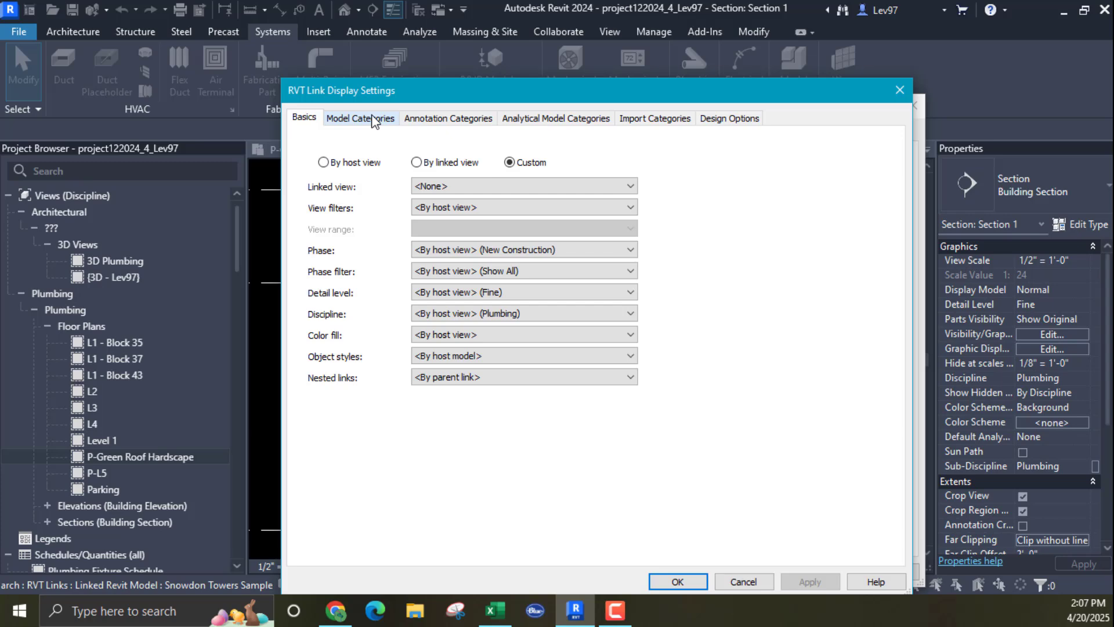
pyautogui.click(373, 120)
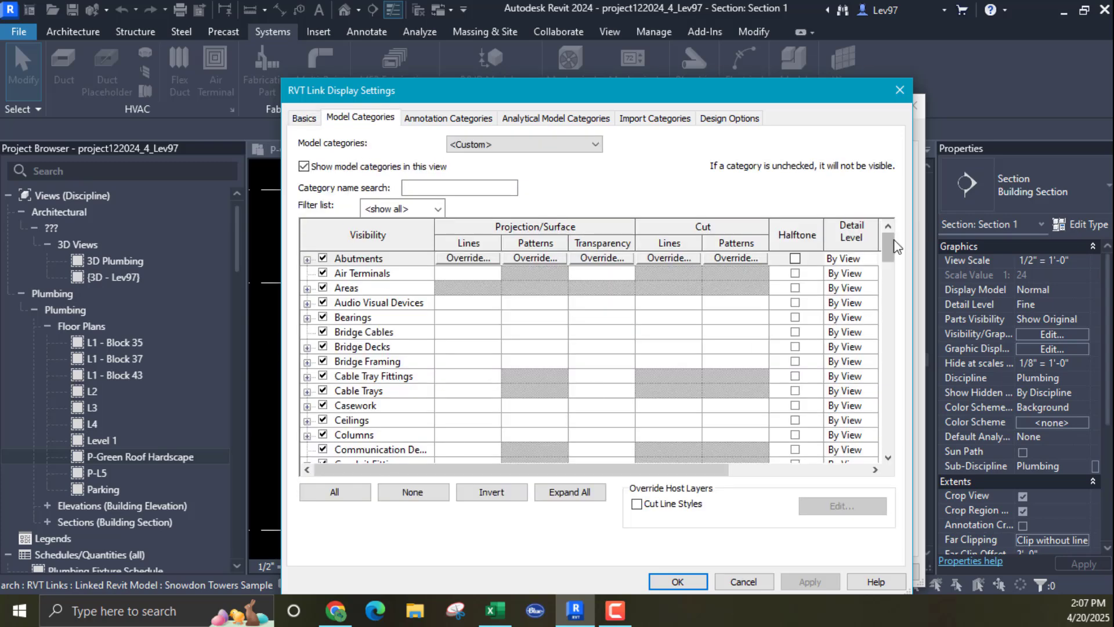
pyautogui.moveTo(894, 247); pyautogui.dragTo(893, 444)
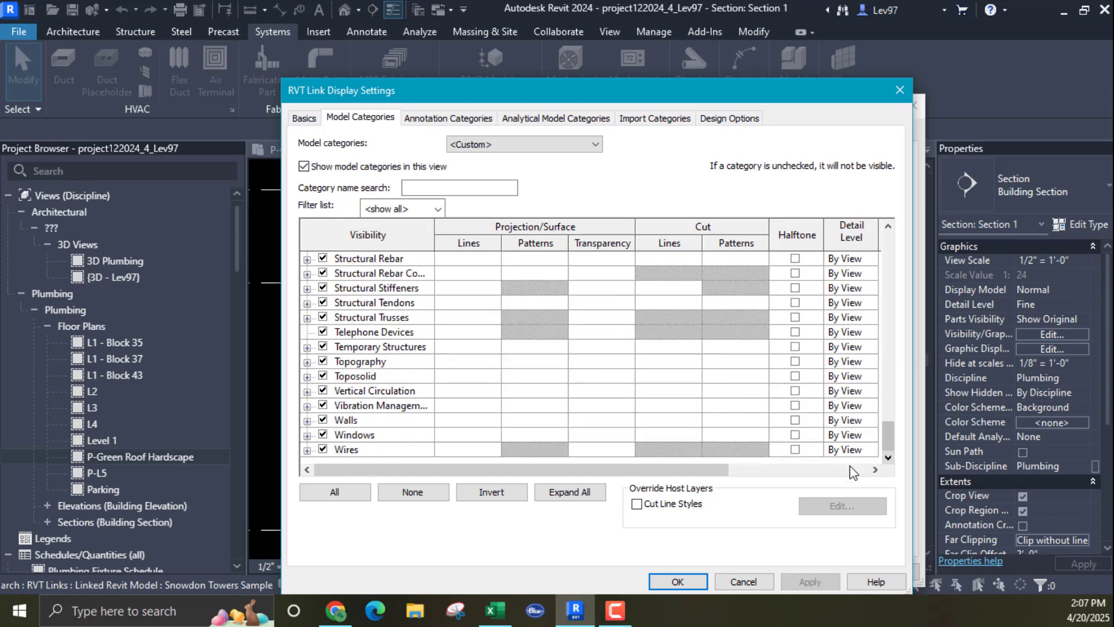
pyautogui.click(752, 586)
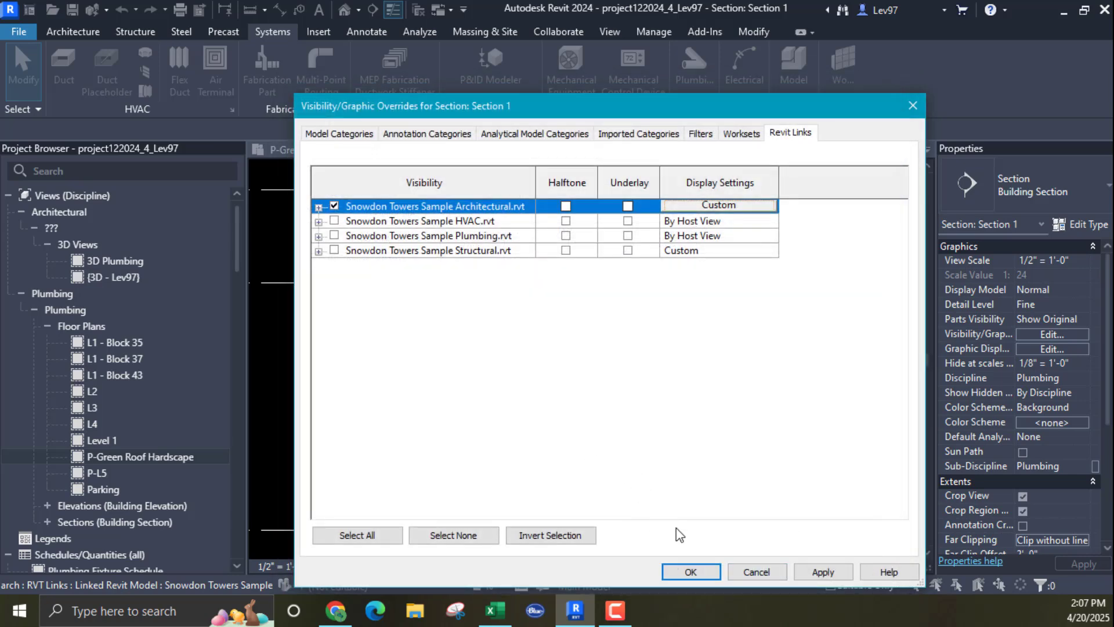
pyautogui.click(762, 573)
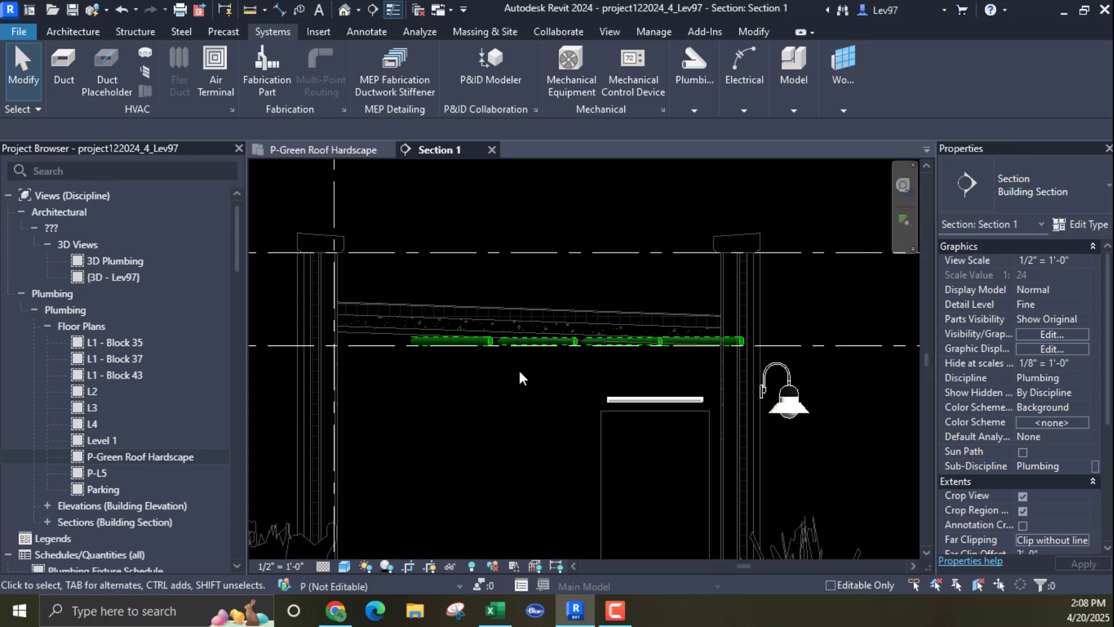
# Step: Open a selection box 3D view of the vent pipe nearest grid line D and bring the model into view
pyautogui.click(479, 339)
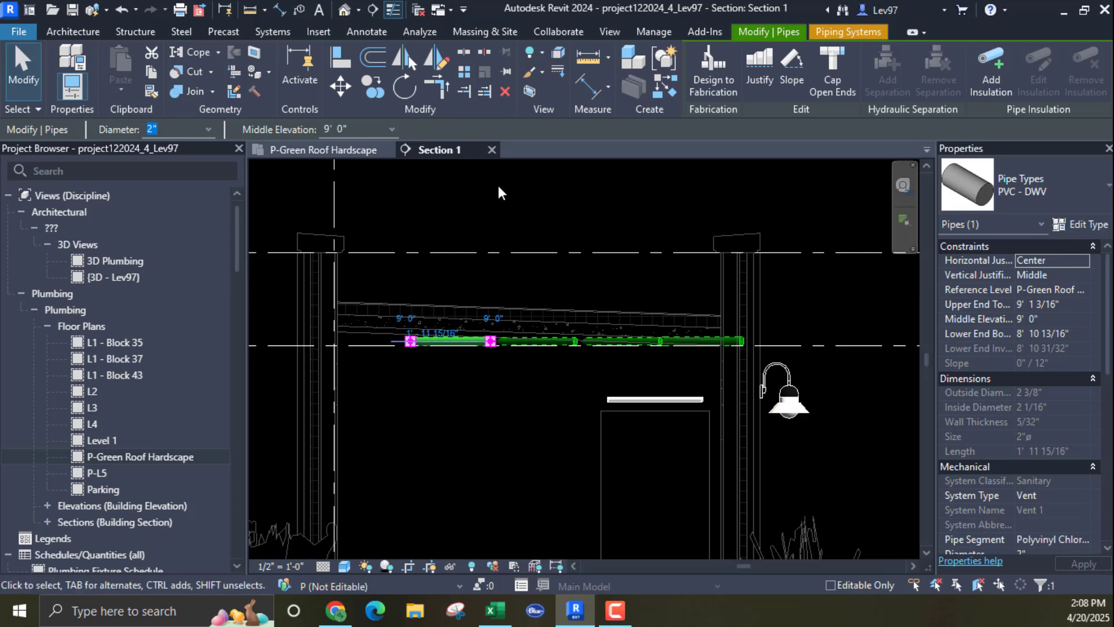
pyautogui.click(530, 91)
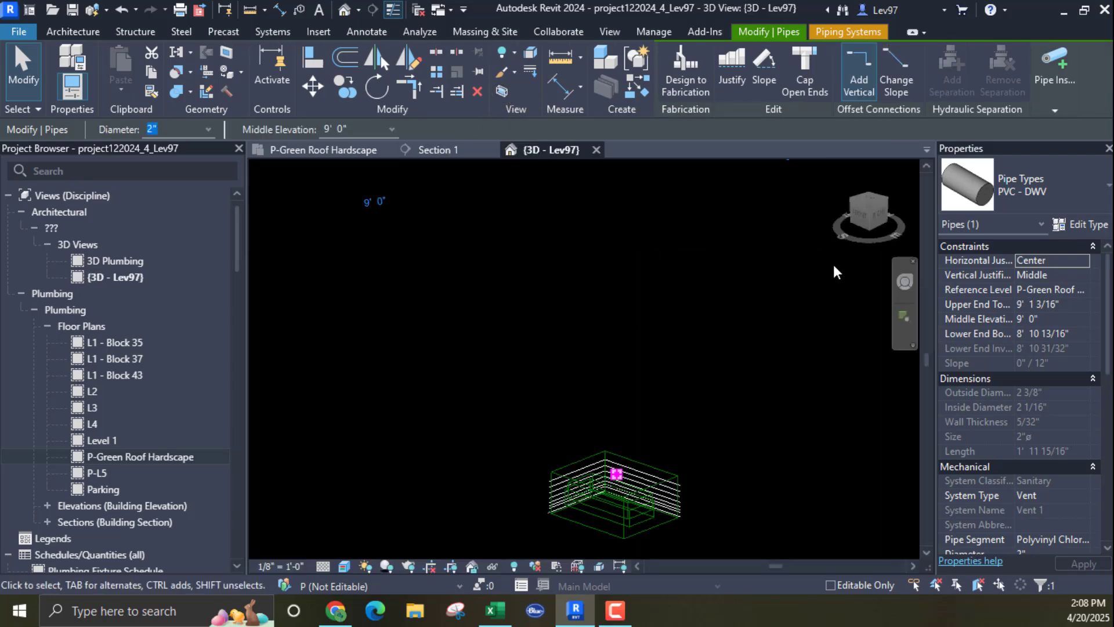
pyautogui.click(840, 168)
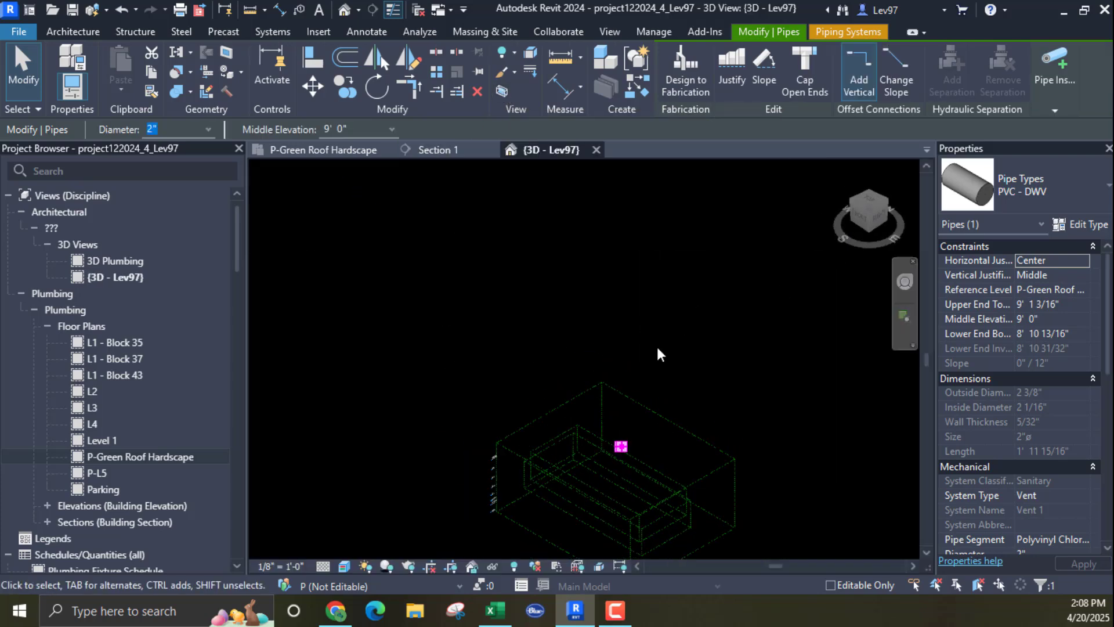
pyautogui.moveTo(659, 305); pyautogui.dragTo(535, 288, button='middle')
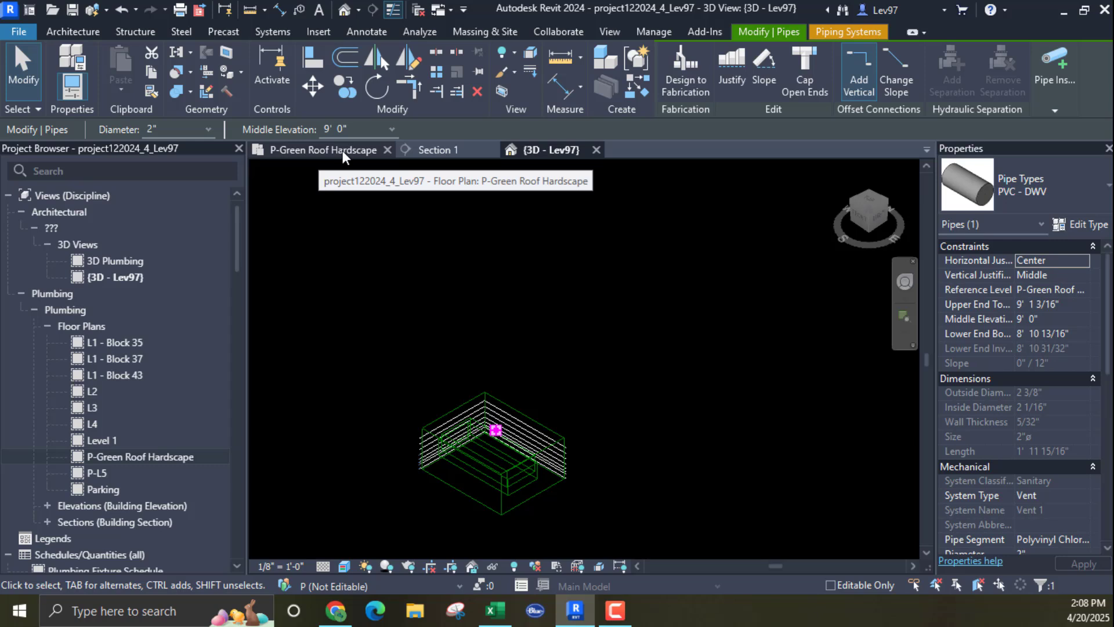
# Step: Orient the 3D view to the P-Green Roof Hardscape floor plan, then return it to the home orientation
pyautogui.rightClick(861, 219)
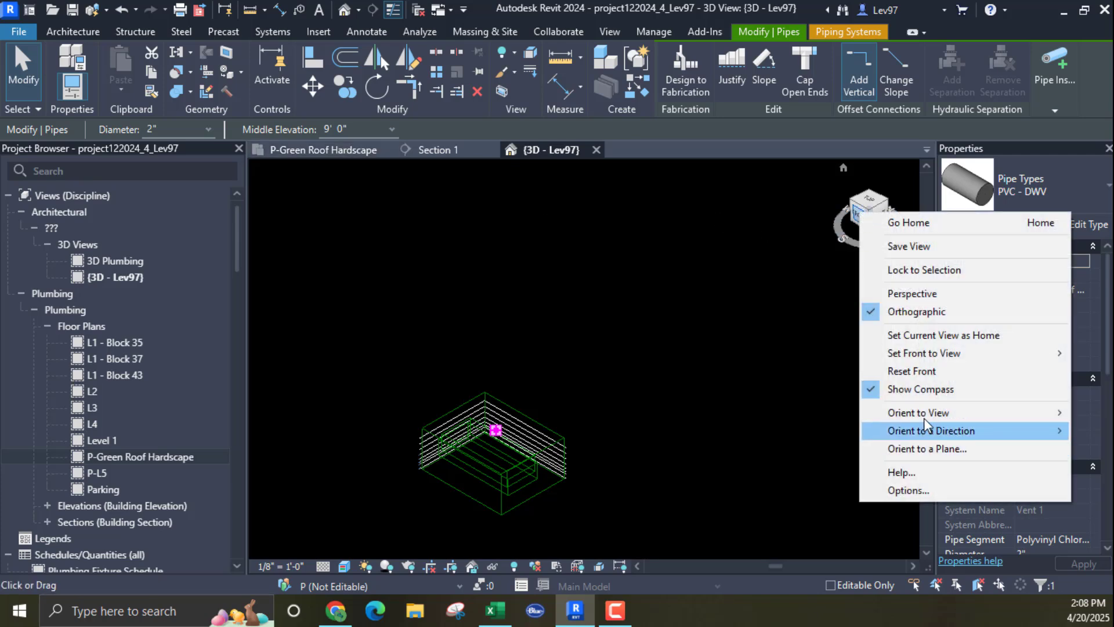
pyautogui.moveTo(920, 414)
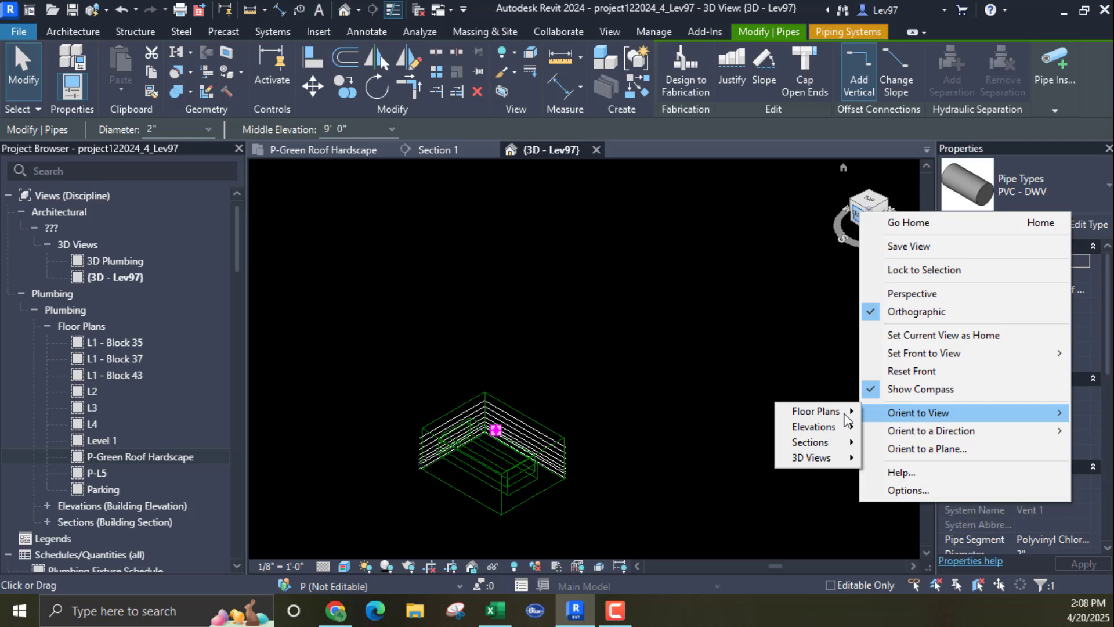
pyautogui.moveTo(835, 412)
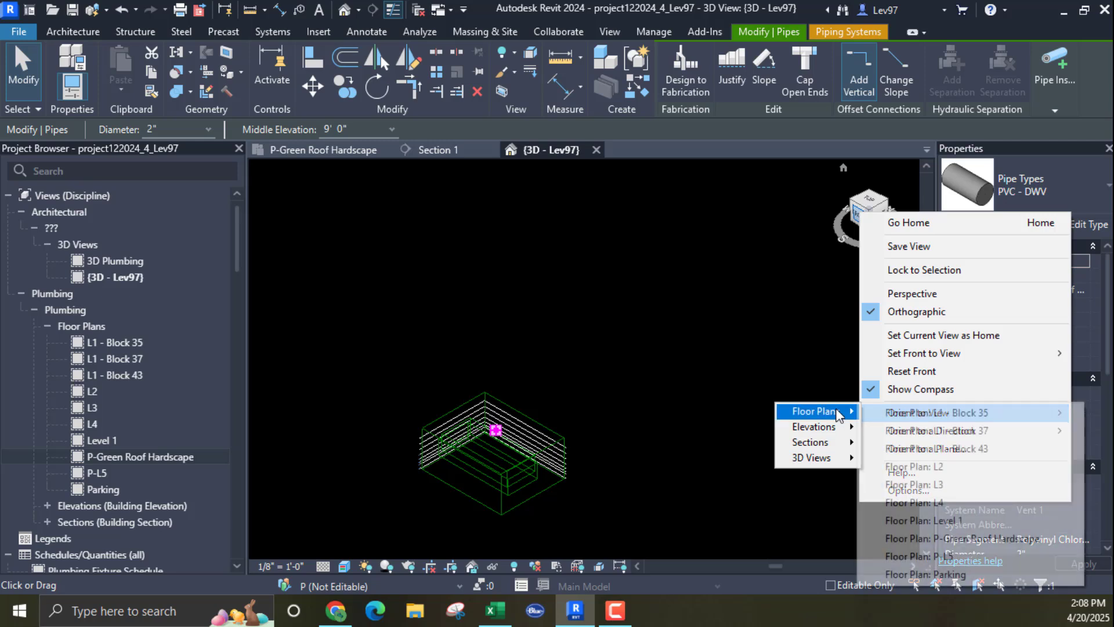
pyautogui.click(963, 539)
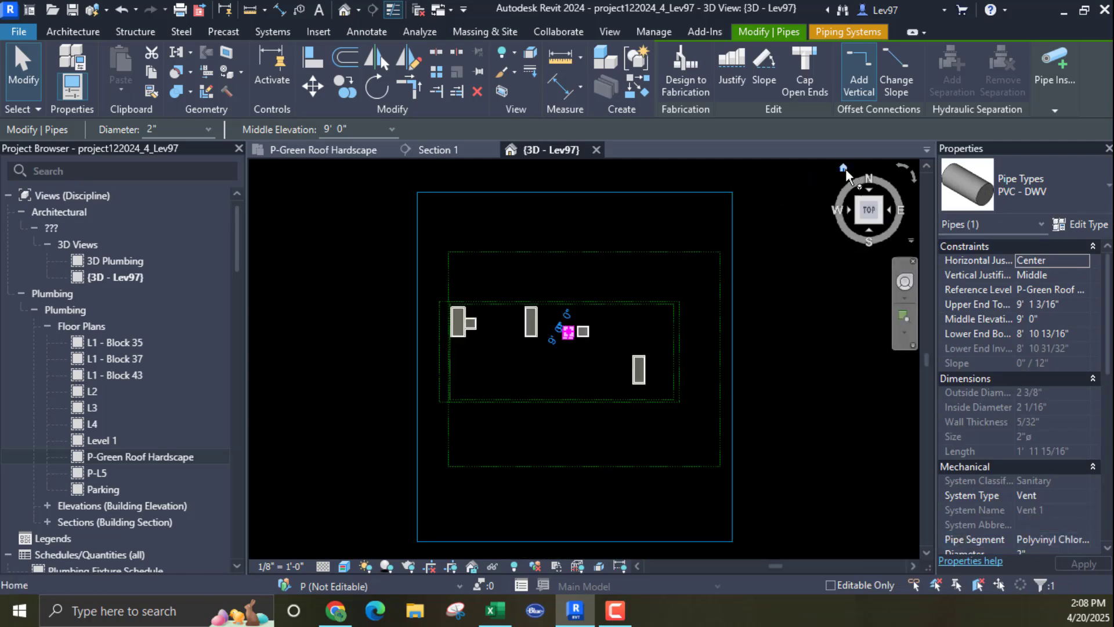
pyautogui.click(844, 169)
pyautogui.click(748, 280)
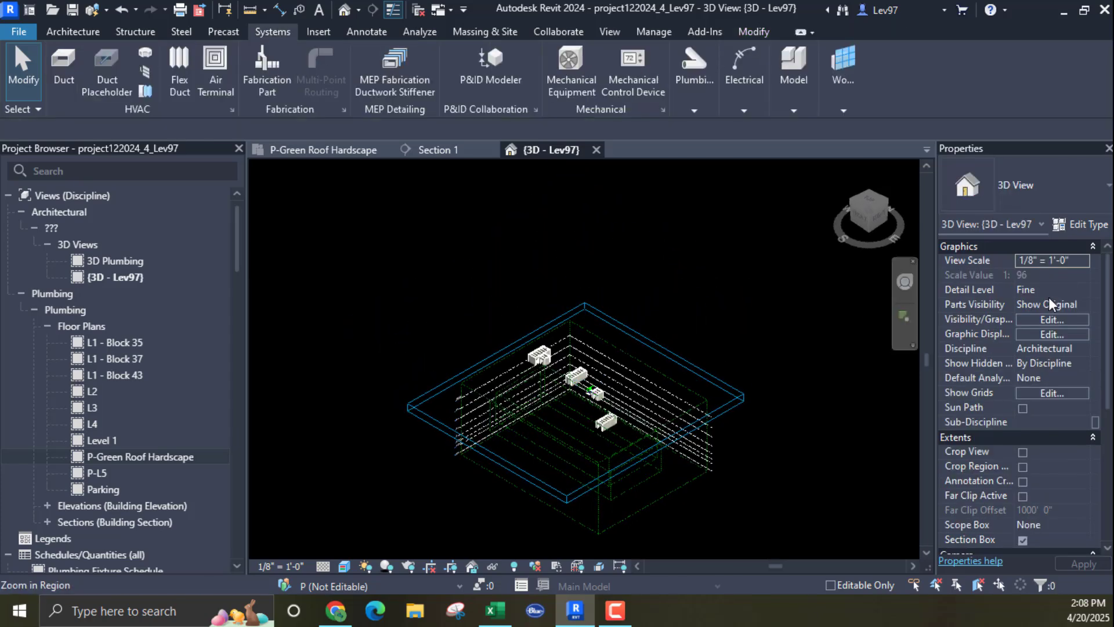
# Step: In the 3D view's visibility overrides, show the Snowdon Towers Sample Architectural.rvt link and hide the Snowdon Towers Sample Structural.rvt link
pyautogui.click(1049, 320)
pyautogui.click(790, 133)
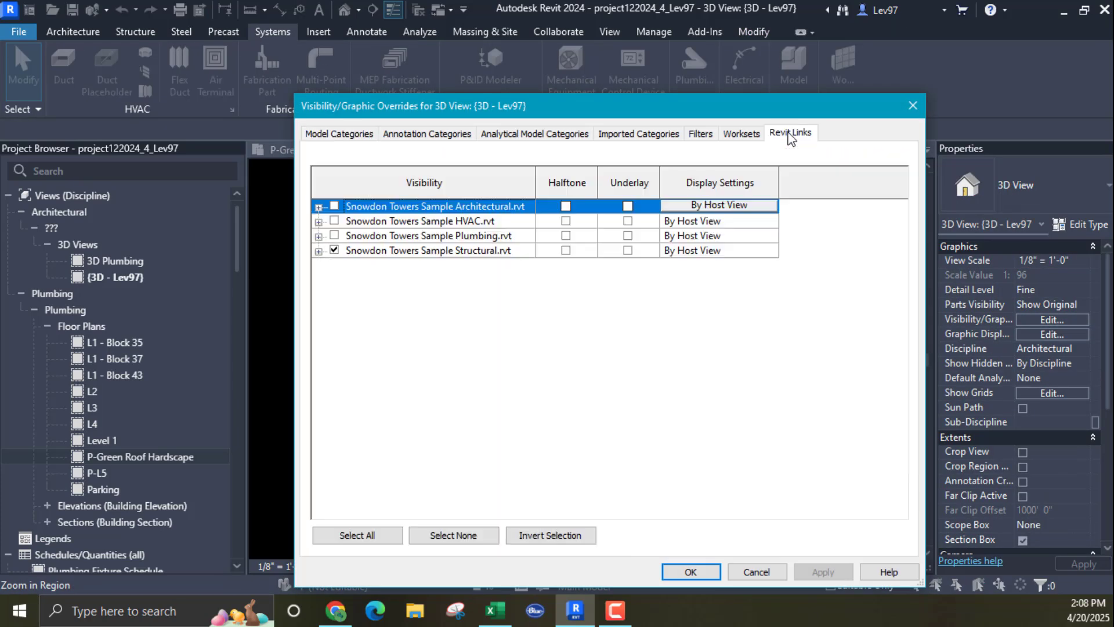
pyautogui.click(334, 205)
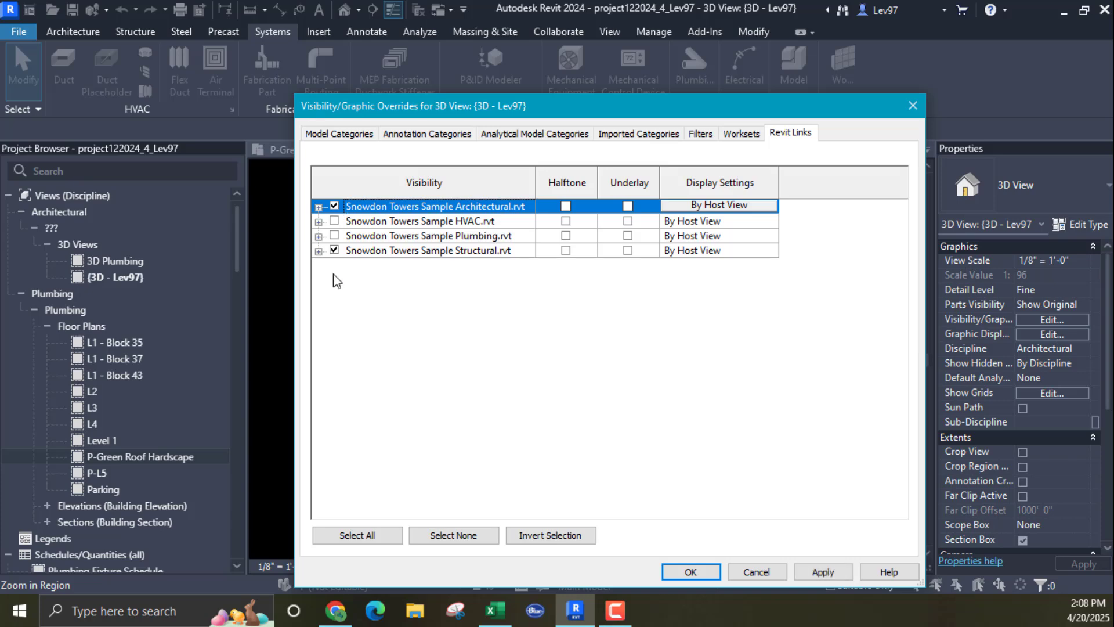
pyautogui.click(334, 250)
pyautogui.click(692, 572)
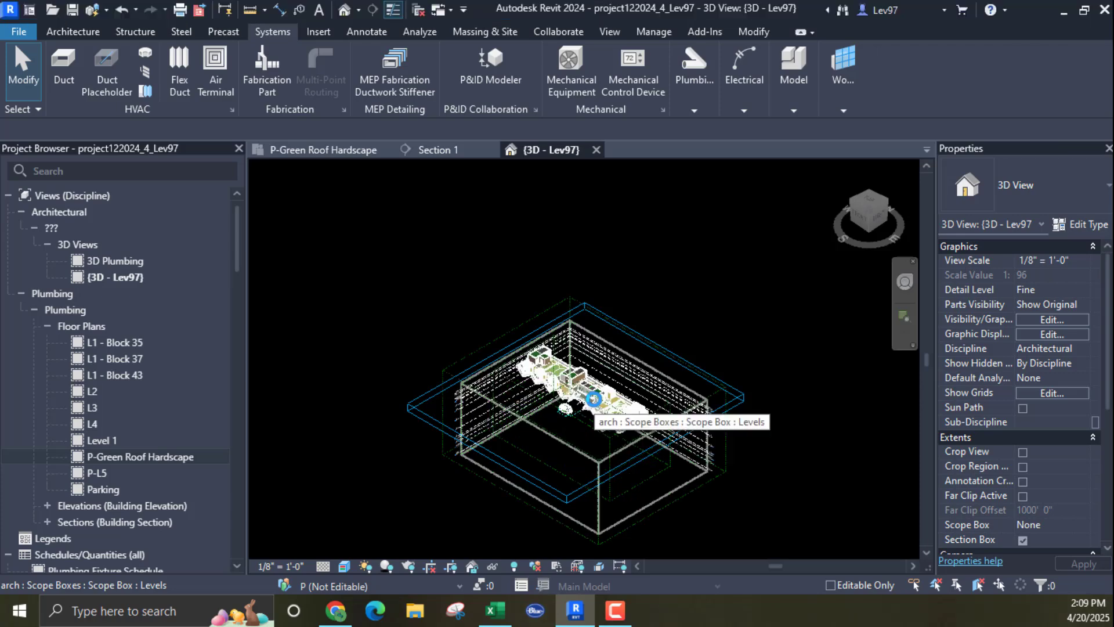
# Step: Examine the green roof buildings and terraces of the architectural link within the 3D view's section box
pyautogui.scroll(3, 583, 379)
pyautogui.scroll(5, 583, 380)
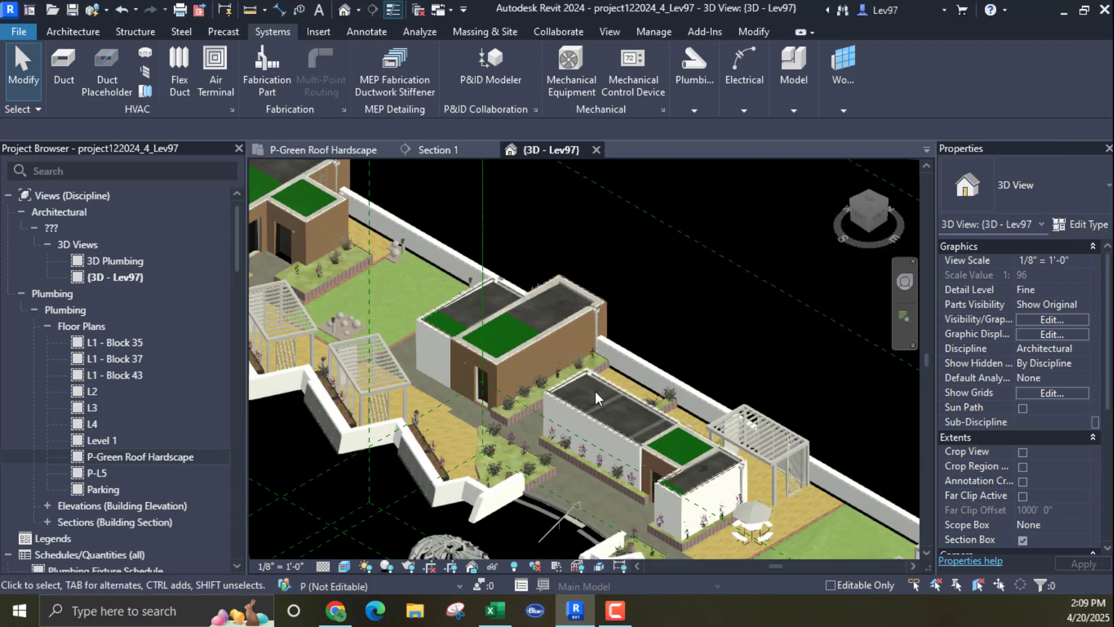
pyautogui.scroll(-8, 586, 388)
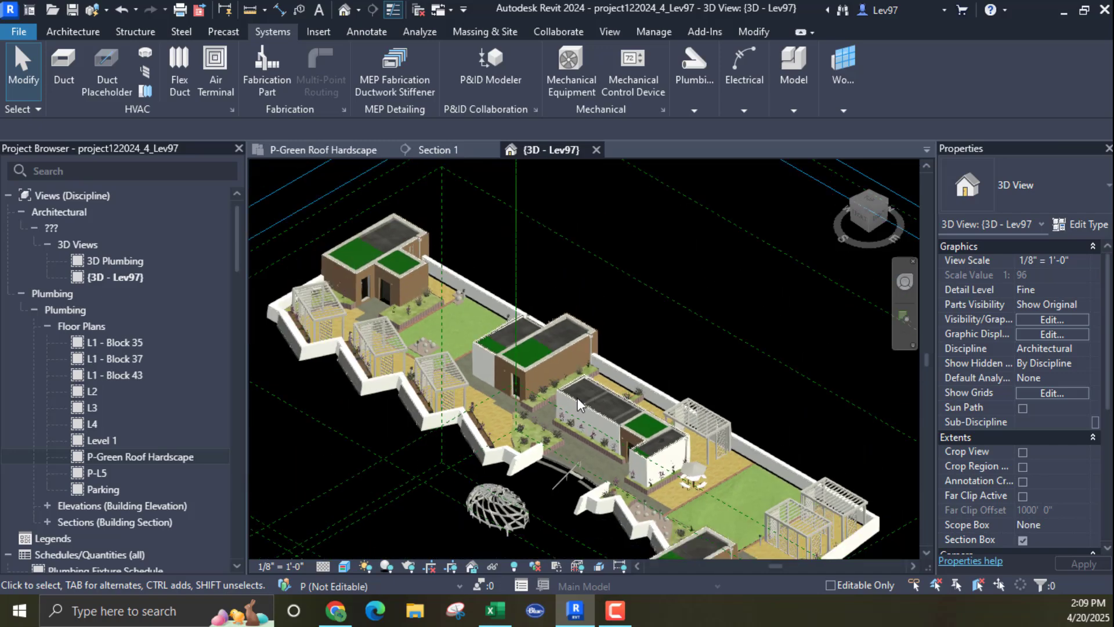
pyautogui.scroll(-5, 575, 409)
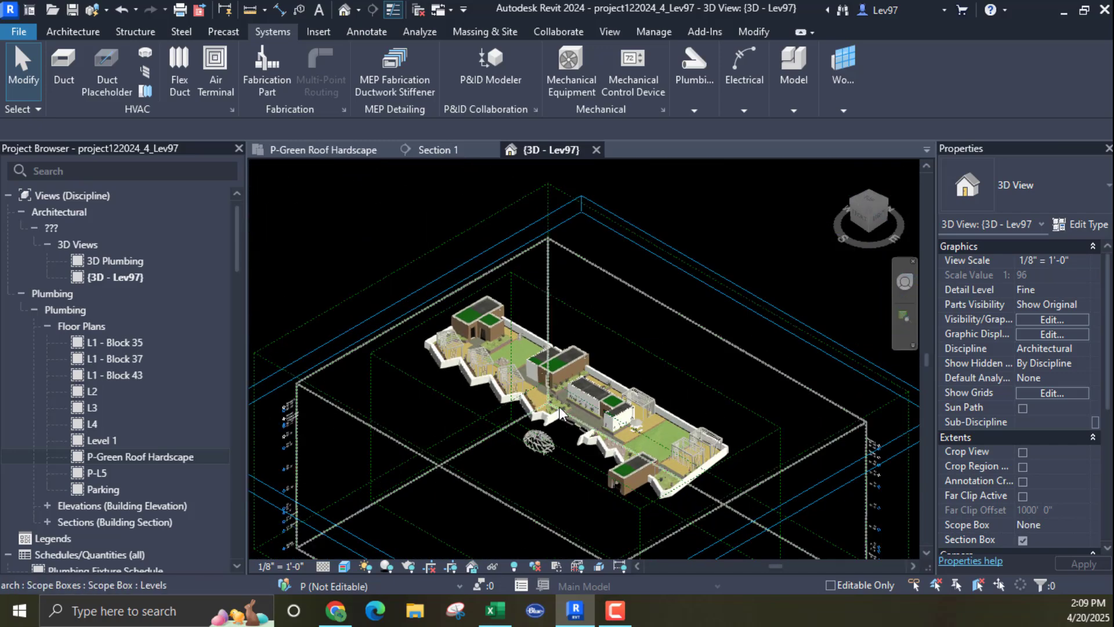
pyautogui.click(469, 330)
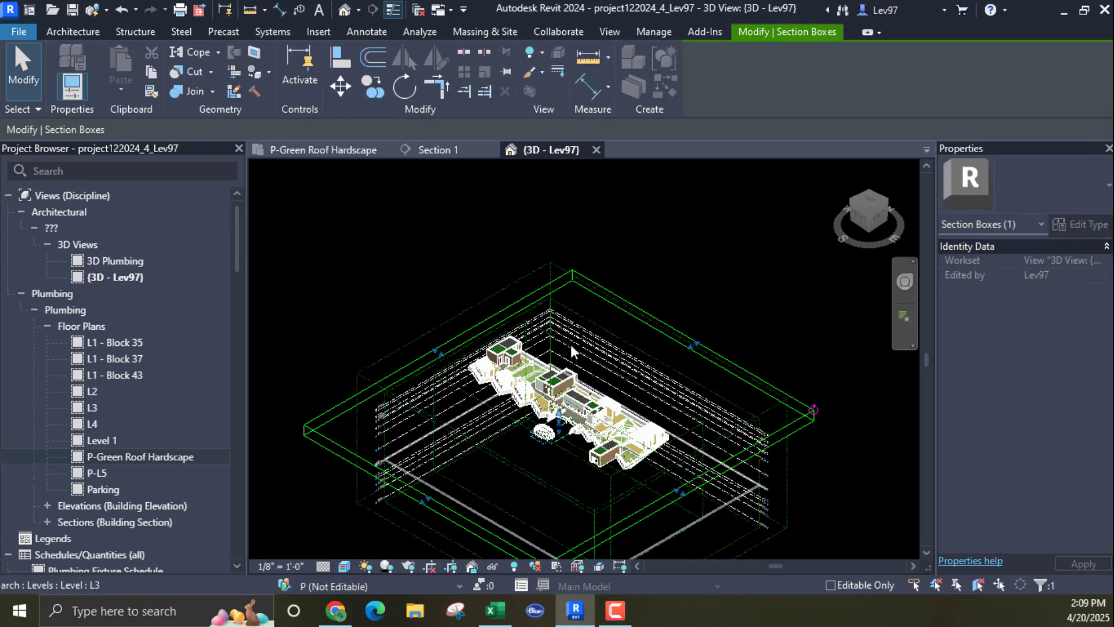
pyautogui.click(569, 162)
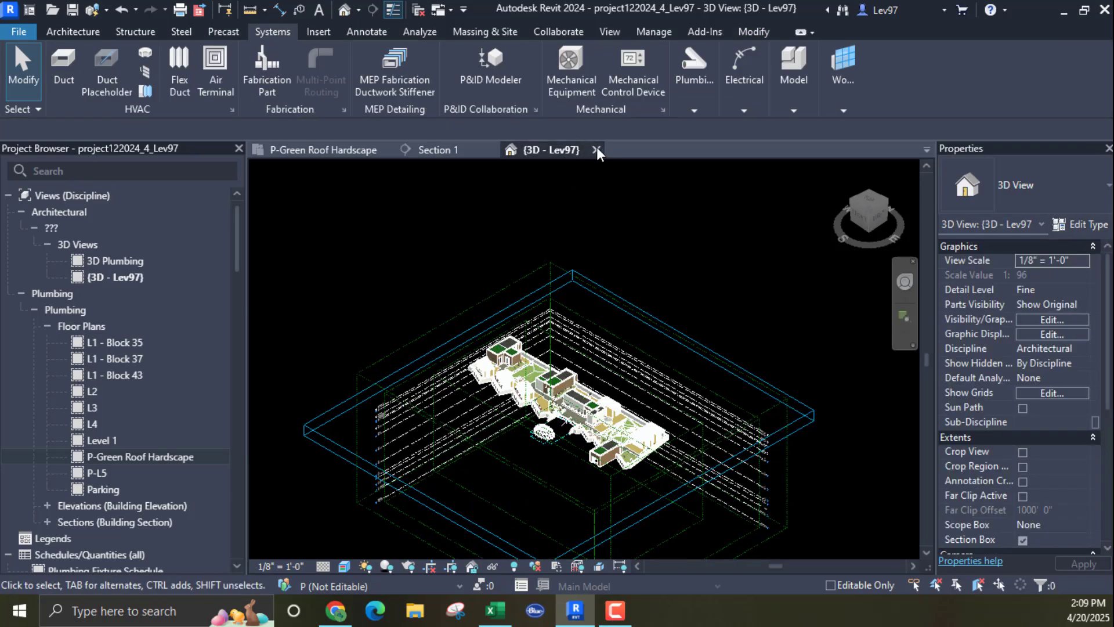
# Step: Close the 3D view and isolate the vent pipe nearest the grid line in Section 1 with a selection box
pyautogui.click(597, 152)
pyautogui.click(518, 297)
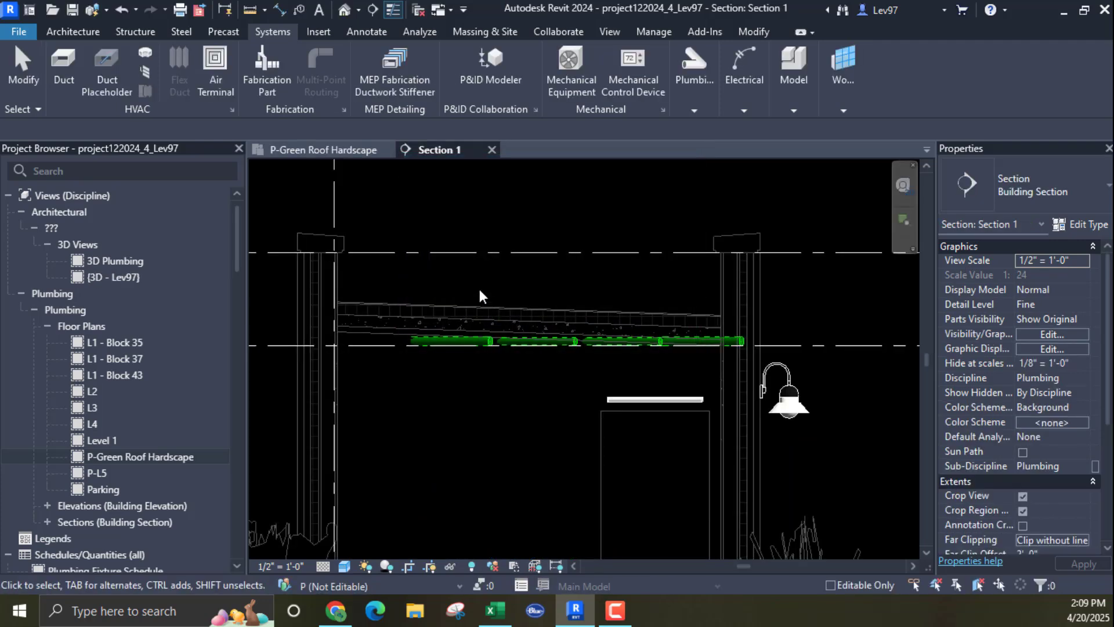
pyautogui.click(458, 340)
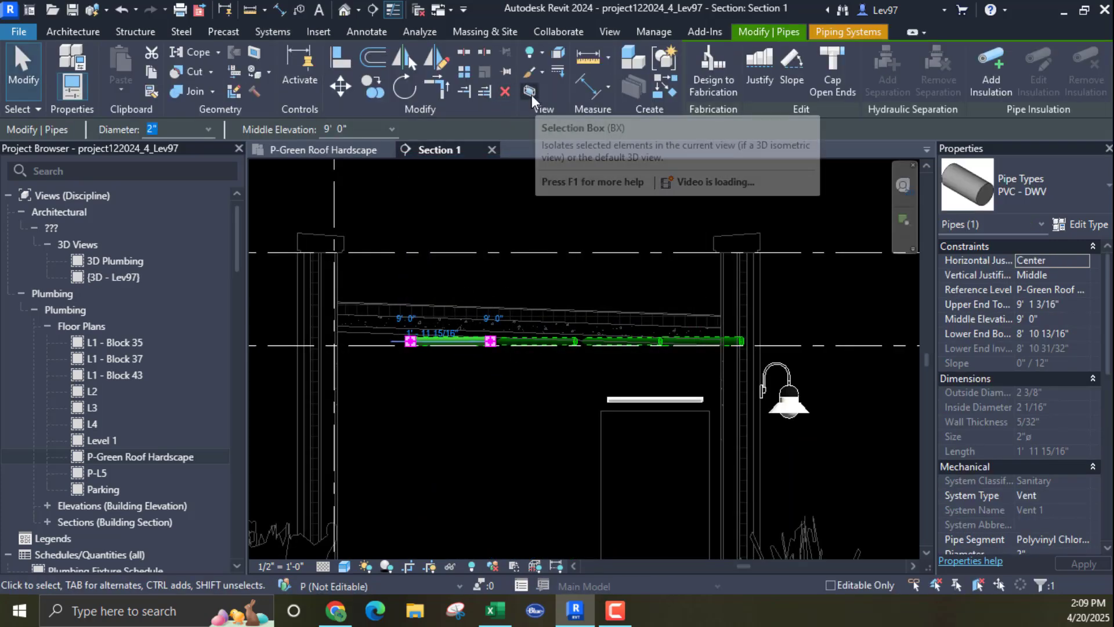
pyautogui.click(530, 92)
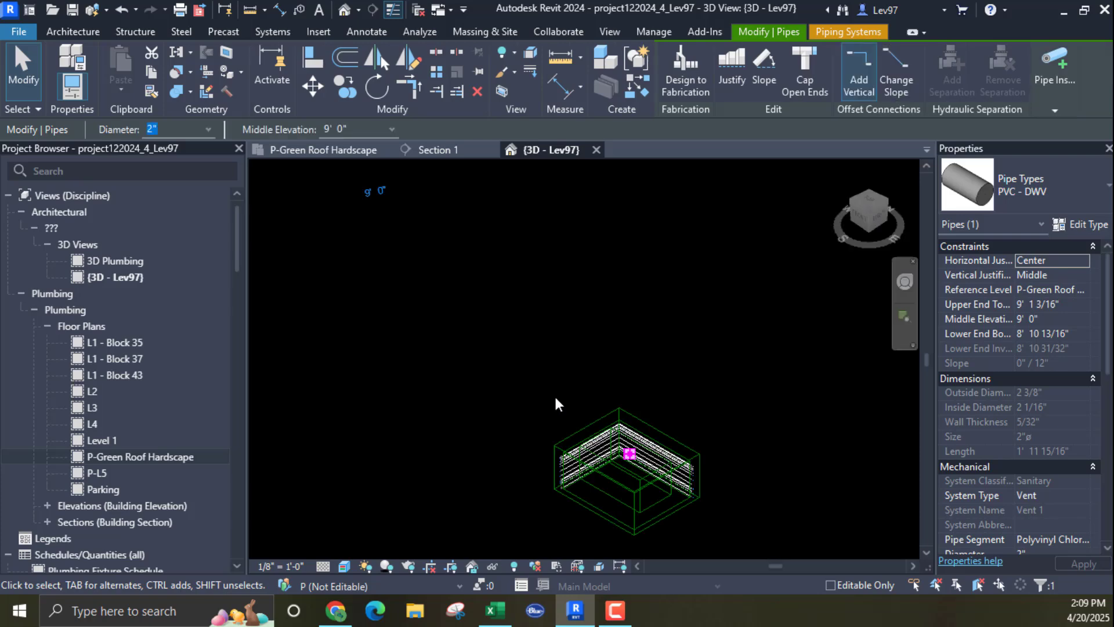
# Step: Extend the bottom of the 3D section box around the vent pipe down to the restroom fixtures
pyautogui.scroll(5, 639, 477)
pyautogui.moveTo(674, 527); pyautogui.dragTo(524, 391, button='middle')
pyautogui.scroll(4, 491, 378)
pyautogui.scroll(4, 538, 411)
pyautogui.click(516, 400)
pyautogui.click(481, 400)
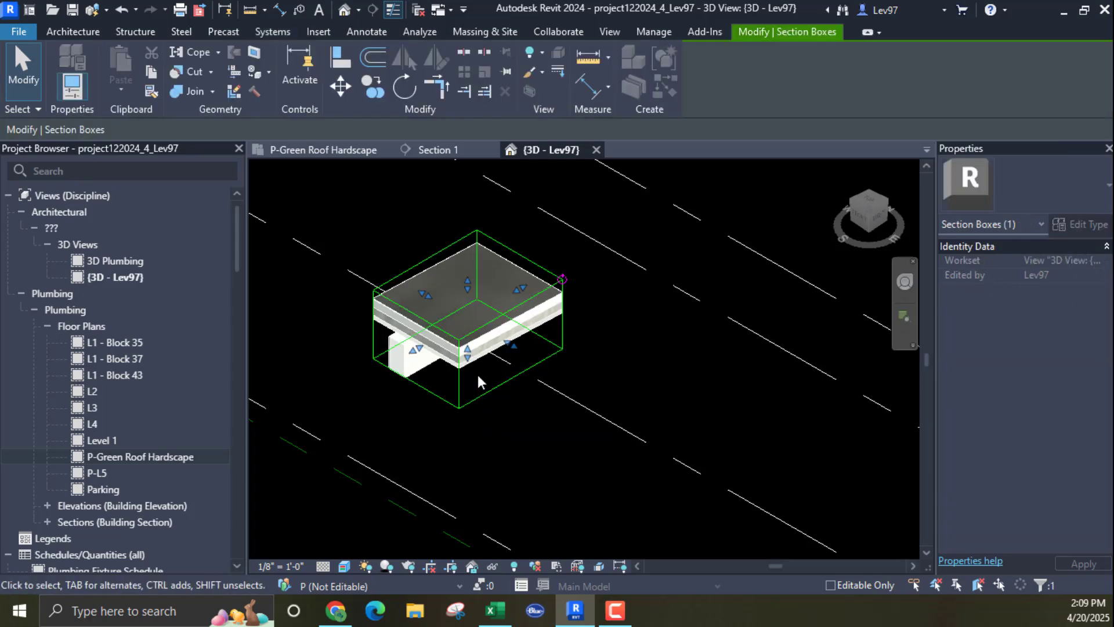
pyautogui.moveTo(468, 352); pyautogui.dragTo(504, 475)
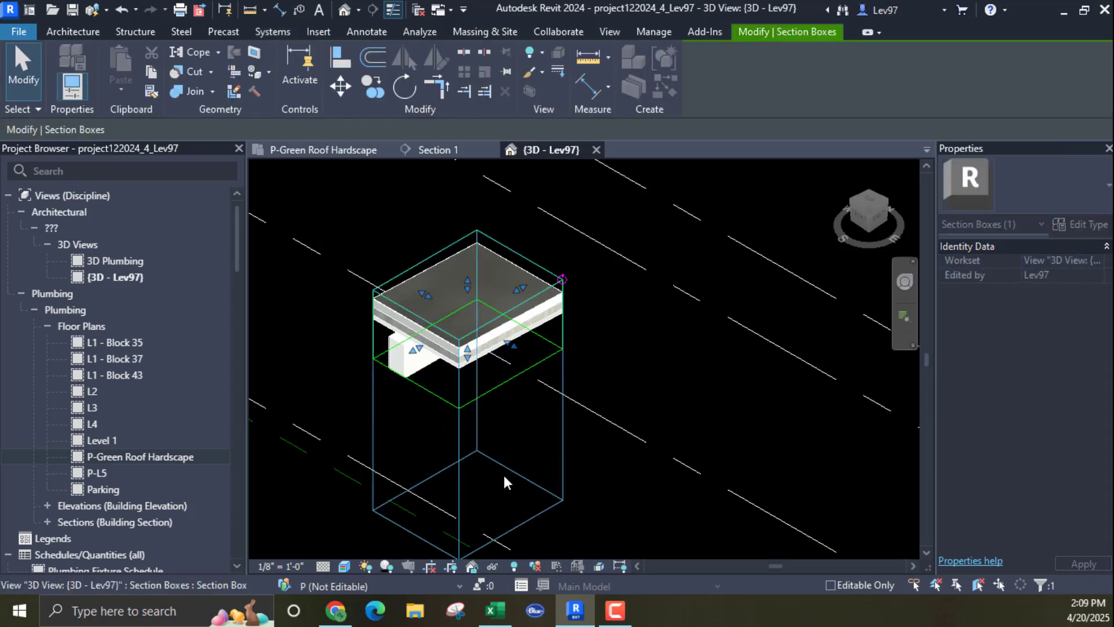
pyautogui.scroll(-2, 498, 493)
pyautogui.moveTo(482, 501); pyautogui.dragTo(480, 519)
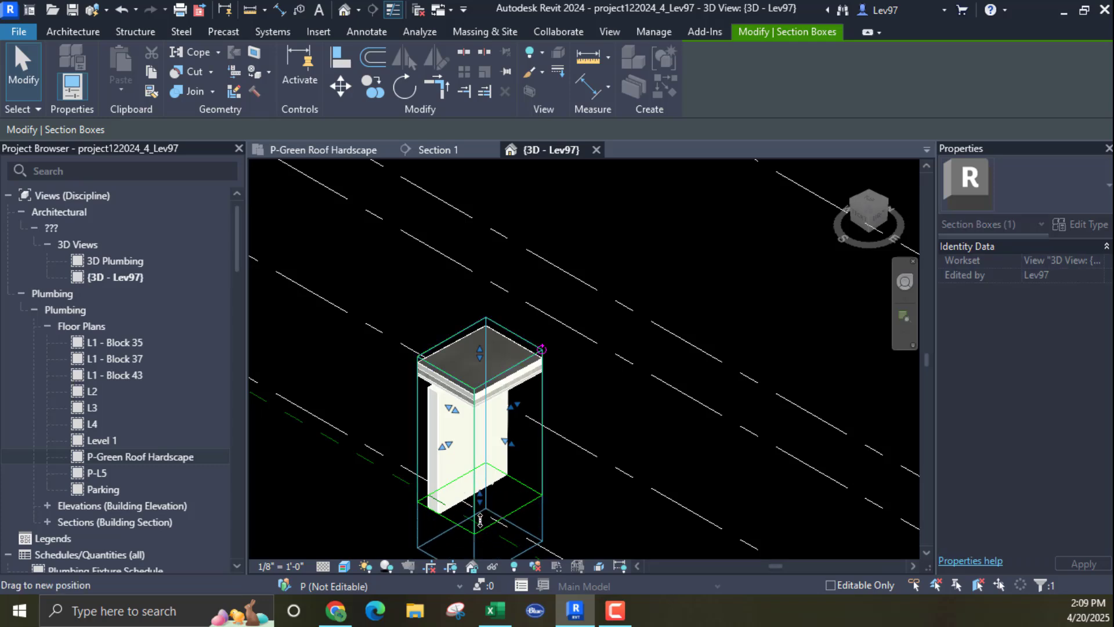
# Step: Widen the 3D section box on two opposite sides so it spans the restroom from wall to wall
pyautogui.moveTo(391, 457); pyautogui.dragTo(383, 450)
pyautogui.moveTo(383, 450); pyautogui.dragTo(458, 325, button='middle')
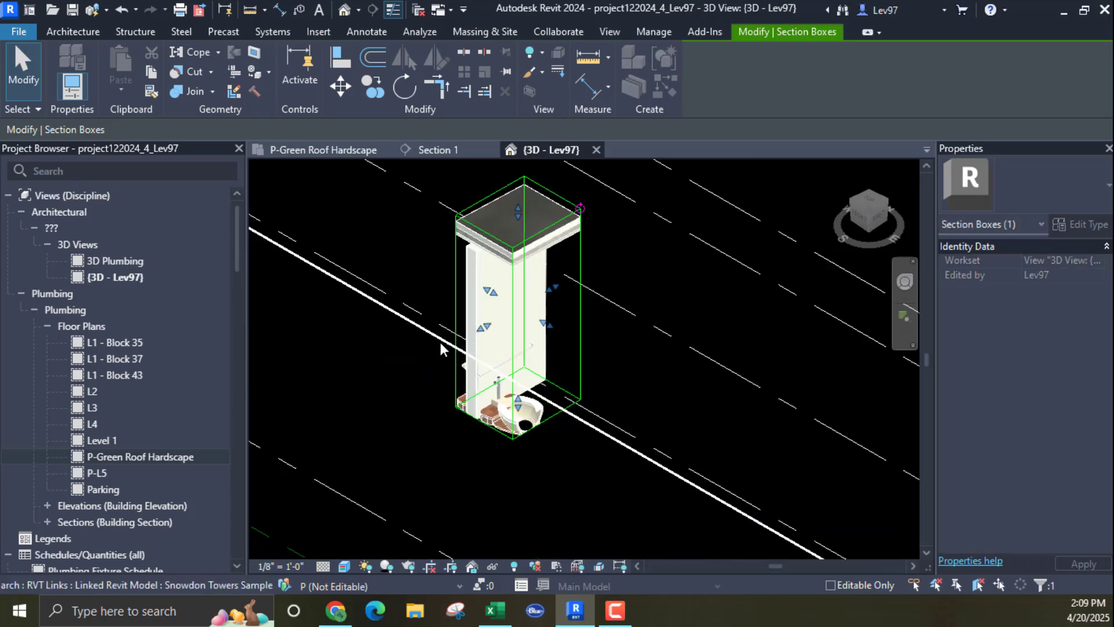
pyautogui.moveTo(483, 327); pyautogui.dragTo(471, 332)
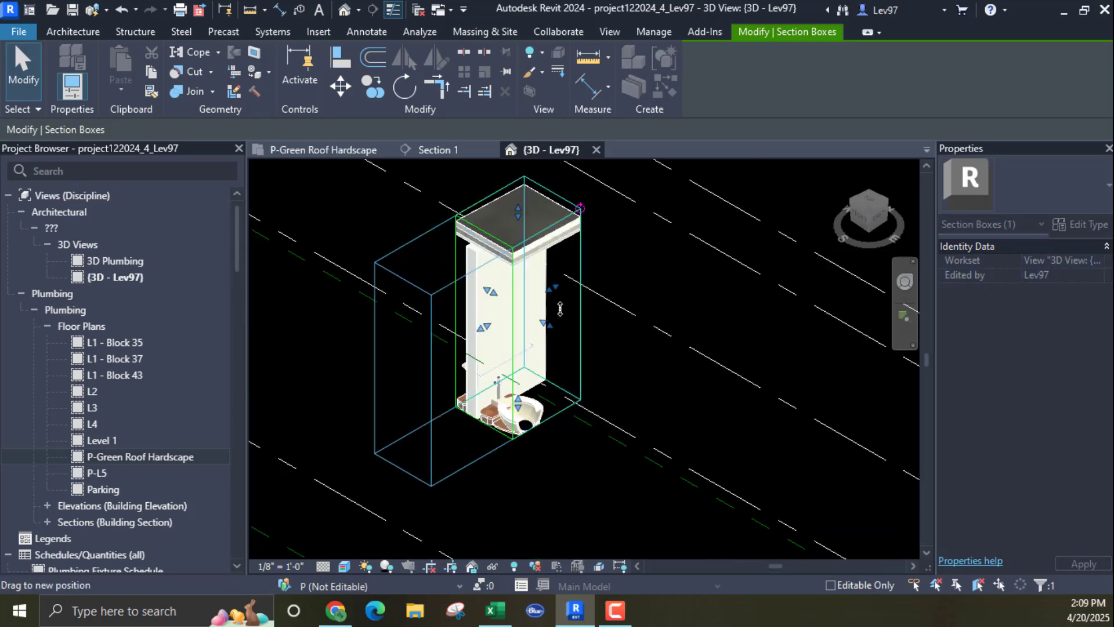
pyautogui.moveTo(560, 309); pyautogui.dragTo(638, 262)
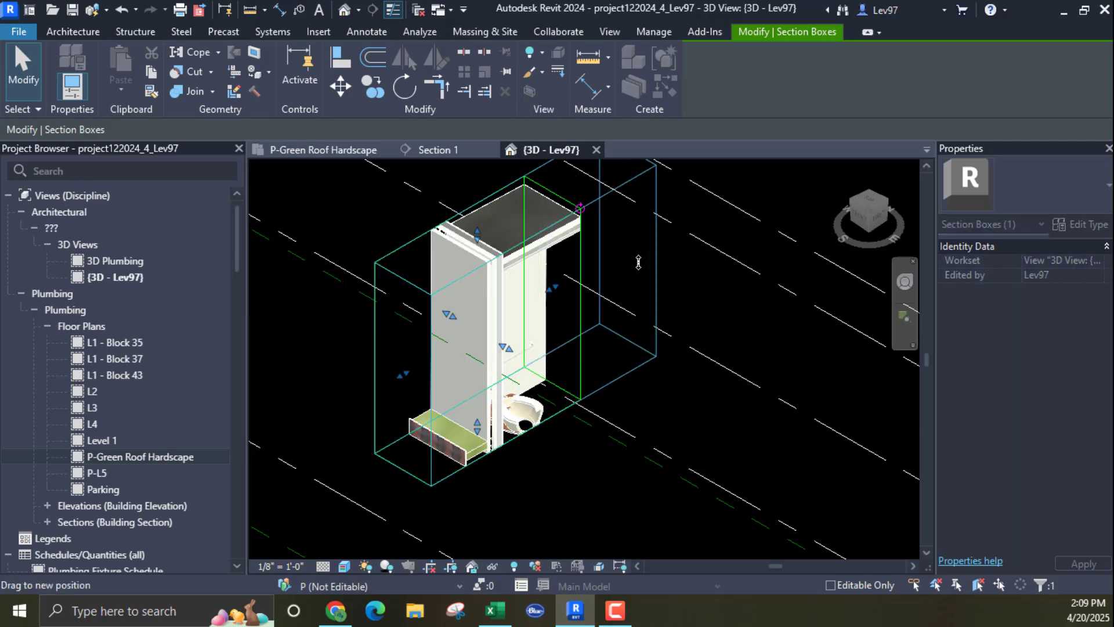
pyautogui.moveTo(562, 292); pyautogui.dragTo(552, 301)
# Step: Raise the top of the 3D section box above the roof so it takes in the parapets
pyautogui.keyDown('shift'); pyautogui.moveTo(557, 299); pyautogui.dragTo(489, 274, button='middle'); pyautogui.keyUp('shift')
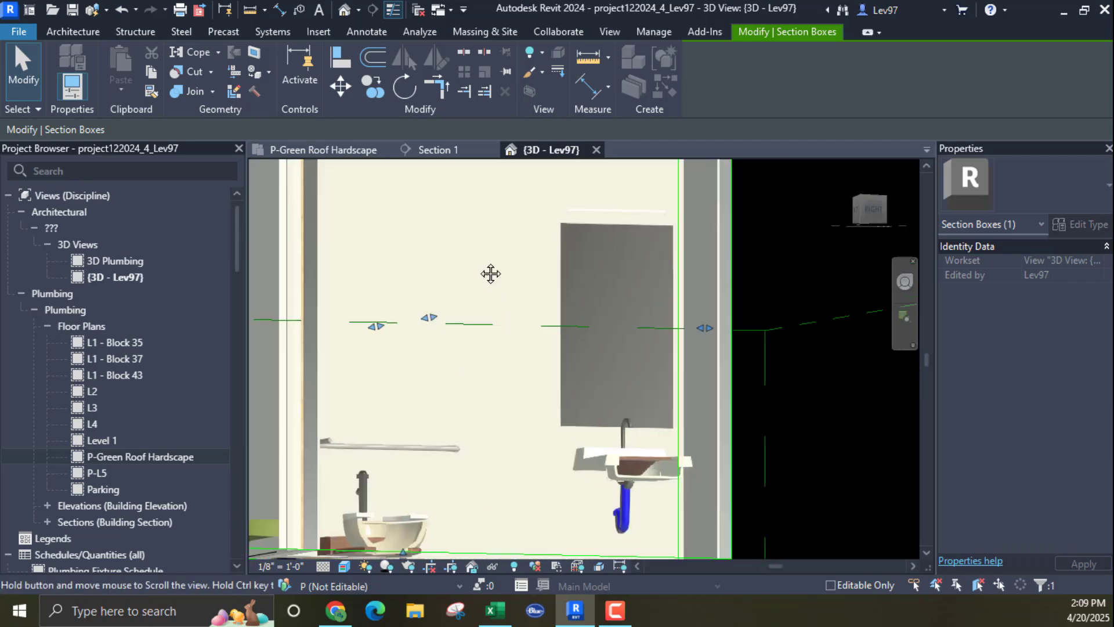
pyautogui.scroll(-5, 496, 290)
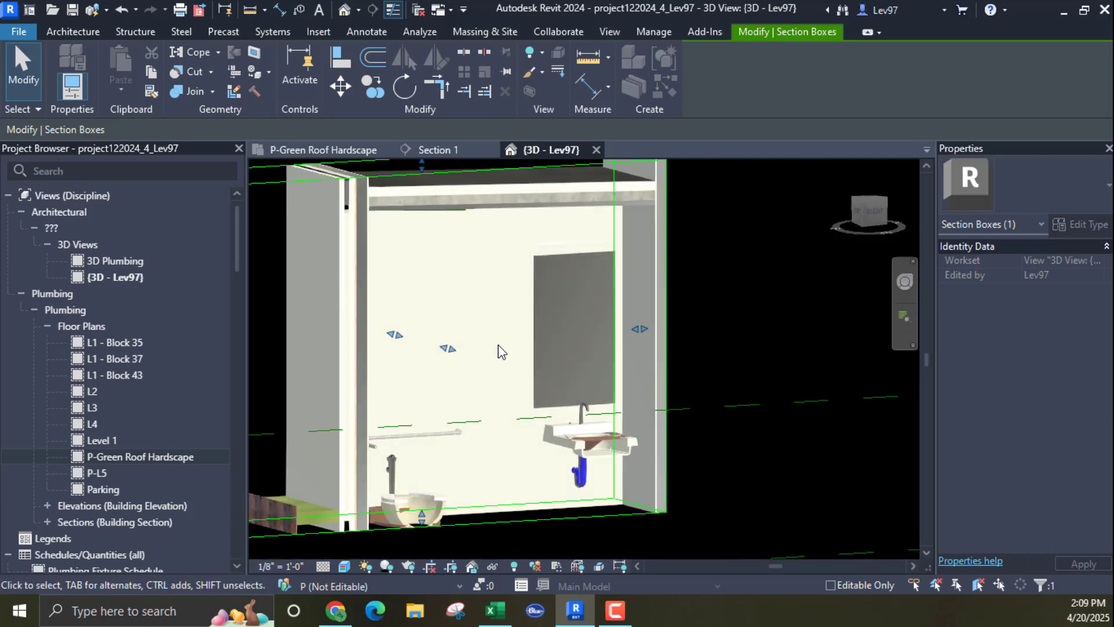
pyautogui.keyDown('shift'); pyautogui.moveTo(495, 380); pyautogui.dragTo(475, 388, button='middle'); pyautogui.keyUp('shift')
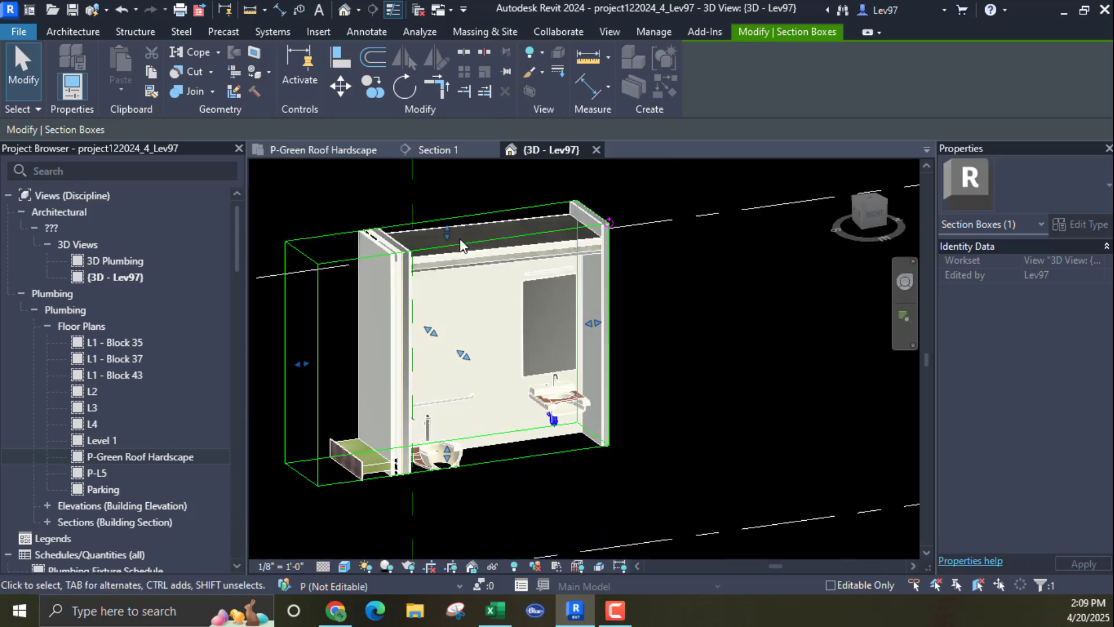
pyautogui.moveTo(449, 229); pyautogui.dragTo(452, 191)
pyautogui.moveTo(475, 354); pyautogui.dragTo(480, 372)
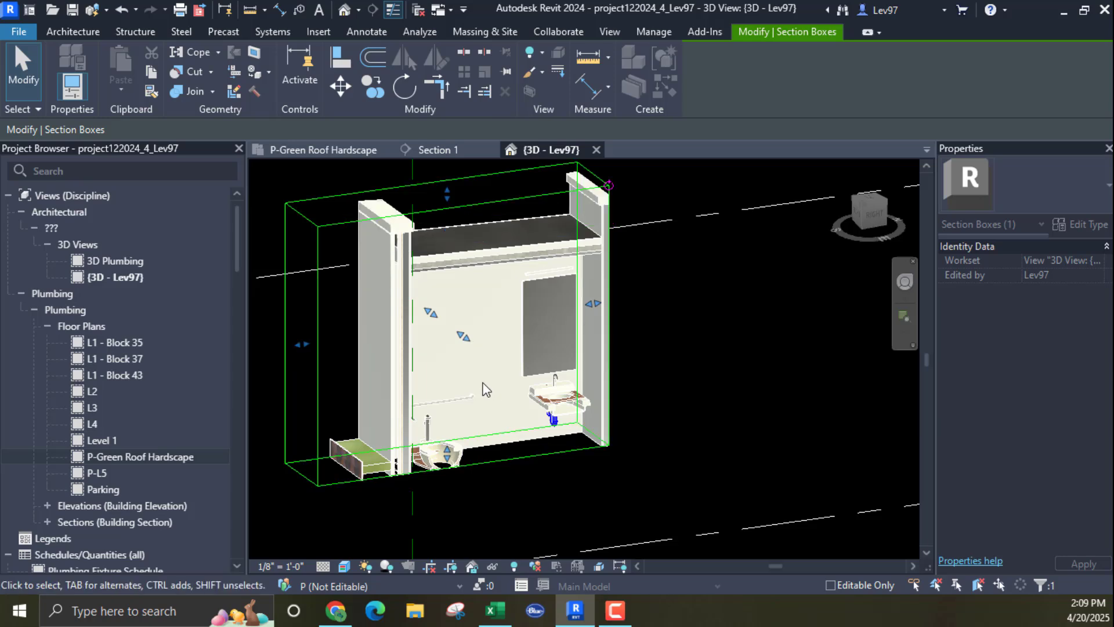
# Step: Examine the sloped roof slab between the restroom walls from the side in 3D, then close the 3D view
pyautogui.keyDown('shift'); pyautogui.moveTo(489, 391); pyautogui.dragTo(477, 339, button='middle'); pyautogui.keyUp('shift')
pyautogui.moveTo(476, 337); pyautogui.dragTo(524, 387)
pyautogui.keyDown('shift'); pyautogui.moveTo(529, 401); pyautogui.dragTo(593, 183, button='middle'); pyautogui.keyUp('shift')
pyautogui.scroll(3, 528, 264)
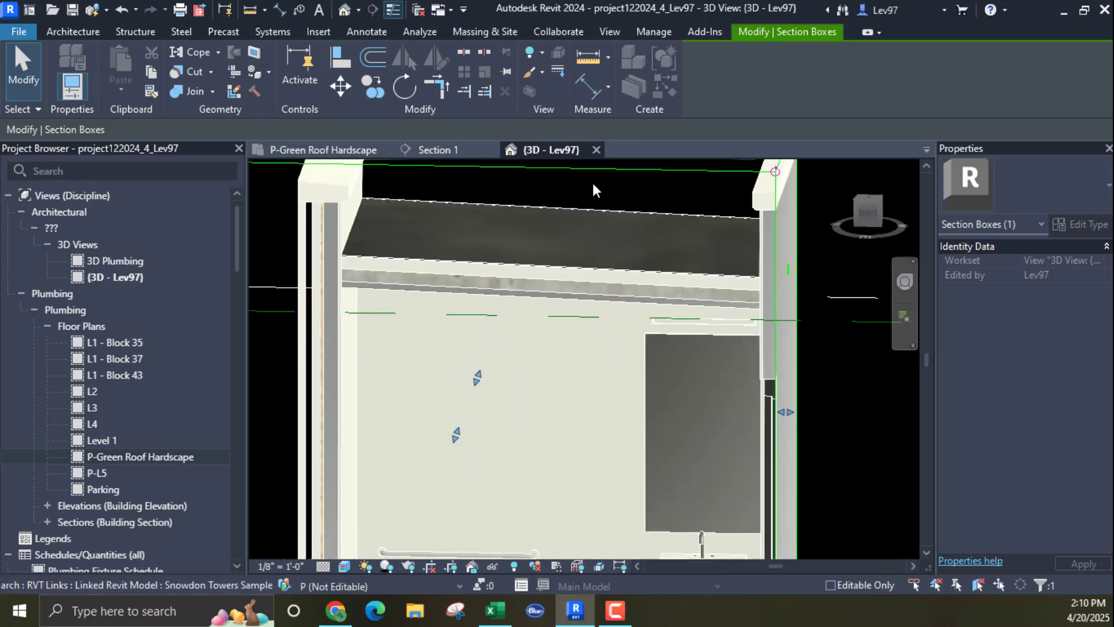
pyautogui.click(596, 149)
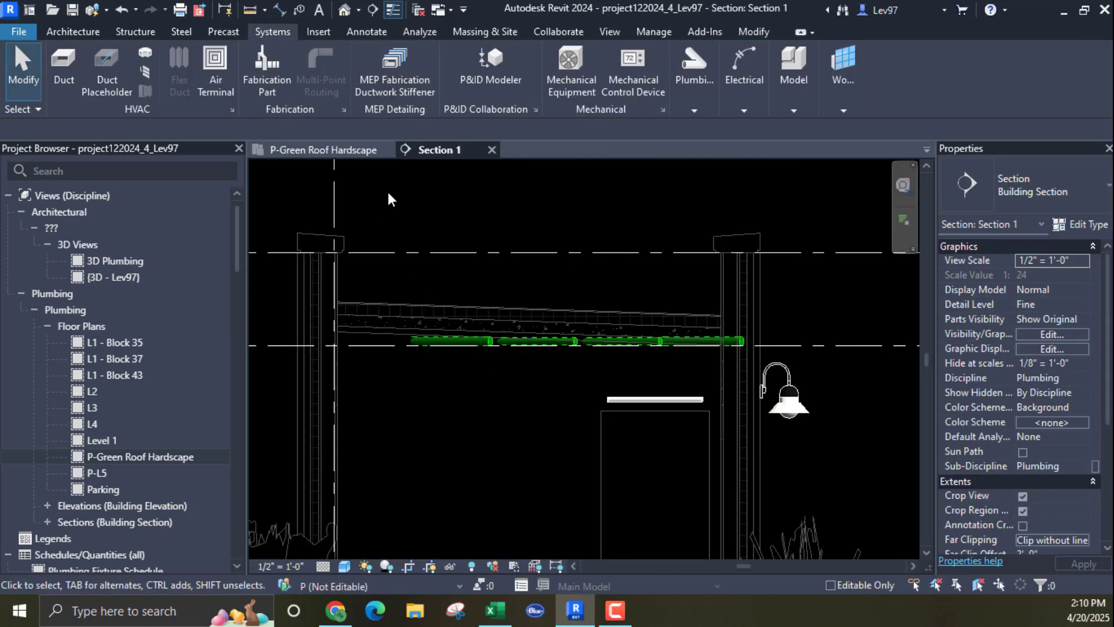
# Step: In the P-Green Roof Hardscape plan, move the Section 1 line across the angled vent pipes and shorten its depth to just short of the restroom wall
pyautogui.click(345, 151)
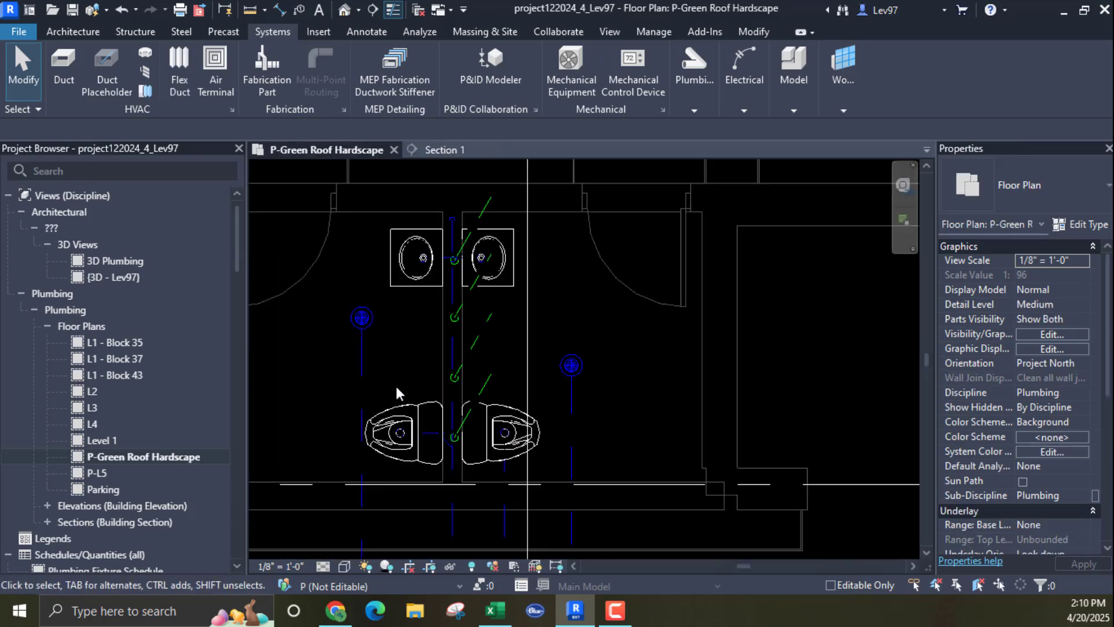
pyautogui.moveTo(388, 381); pyautogui.dragTo(344, 385, button='middle')
pyautogui.scroll(2, 440, 381)
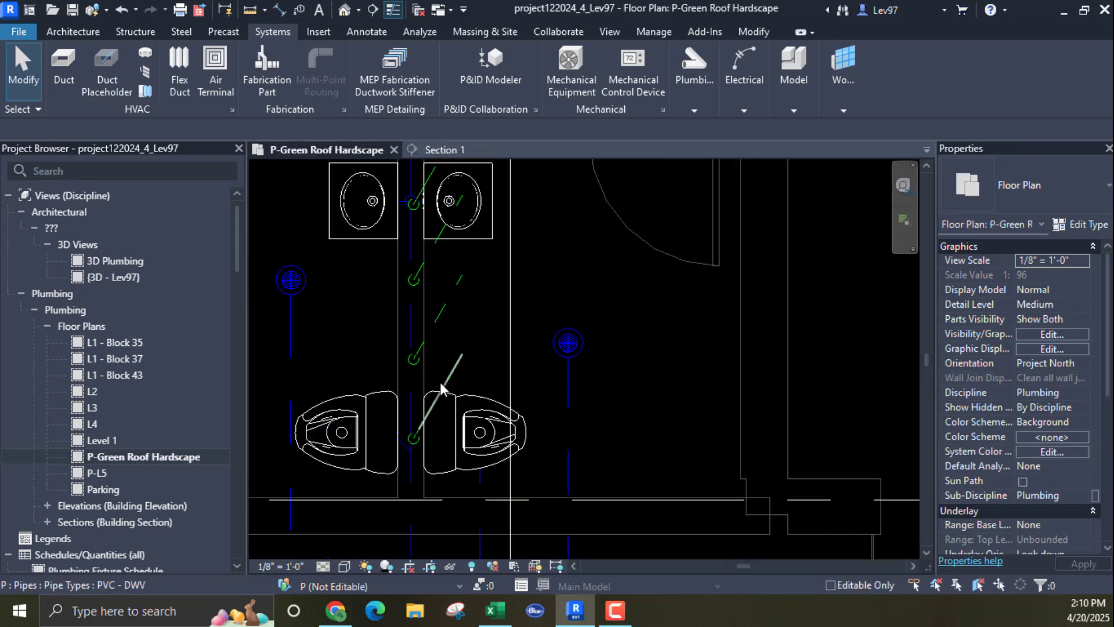
pyautogui.click(510, 386)
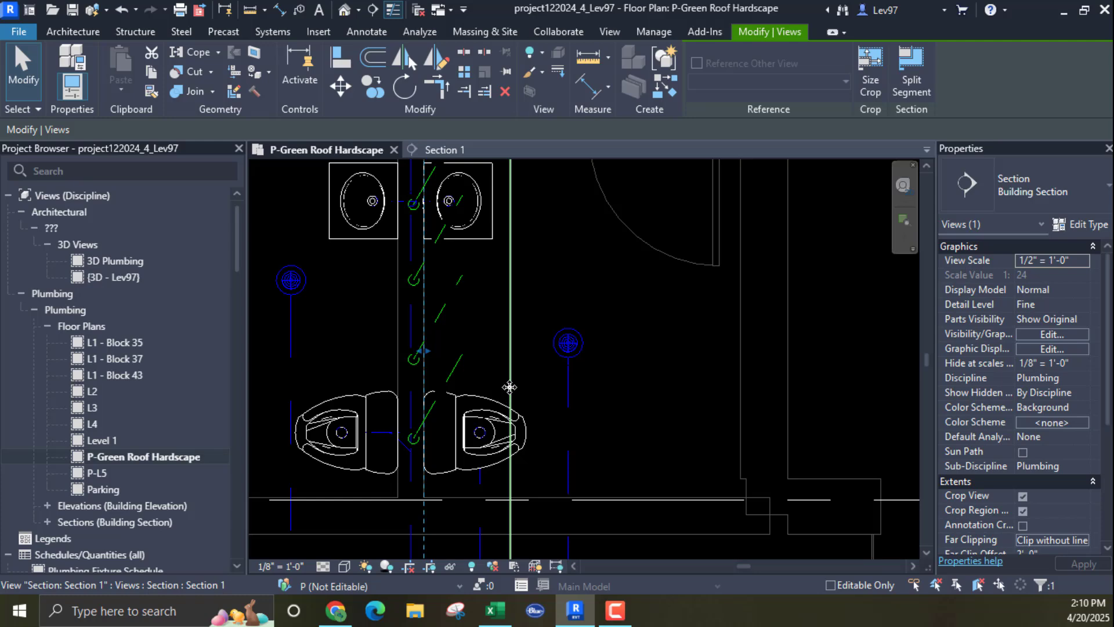
pyautogui.moveTo(510, 385); pyautogui.dragTo(451, 358)
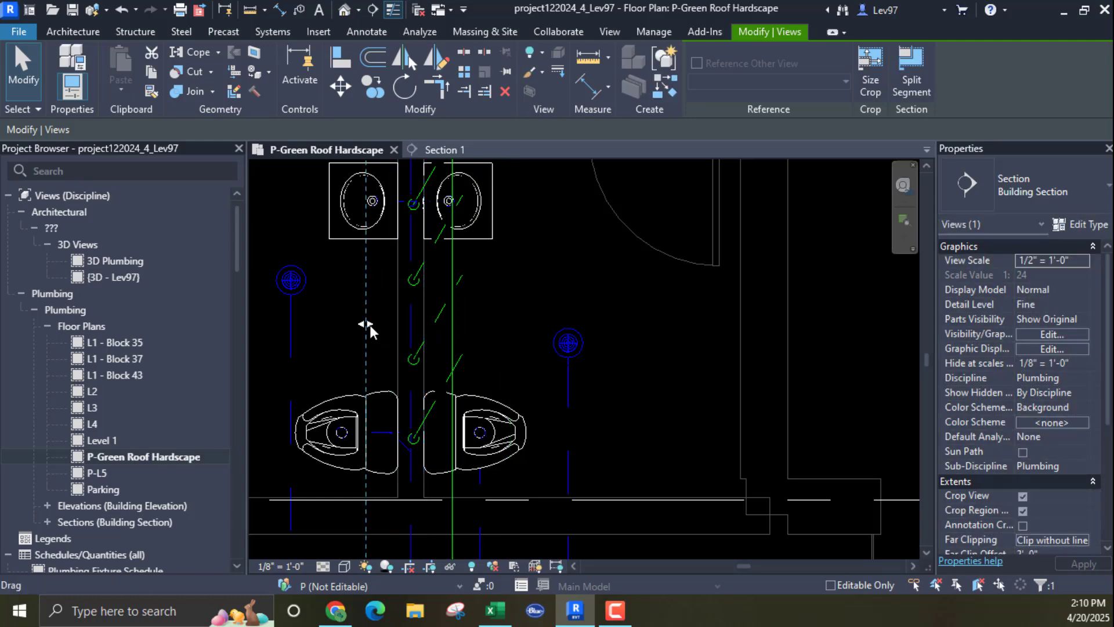
pyautogui.moveTo(374, 324); pyautogui.dragTo(434, 342)
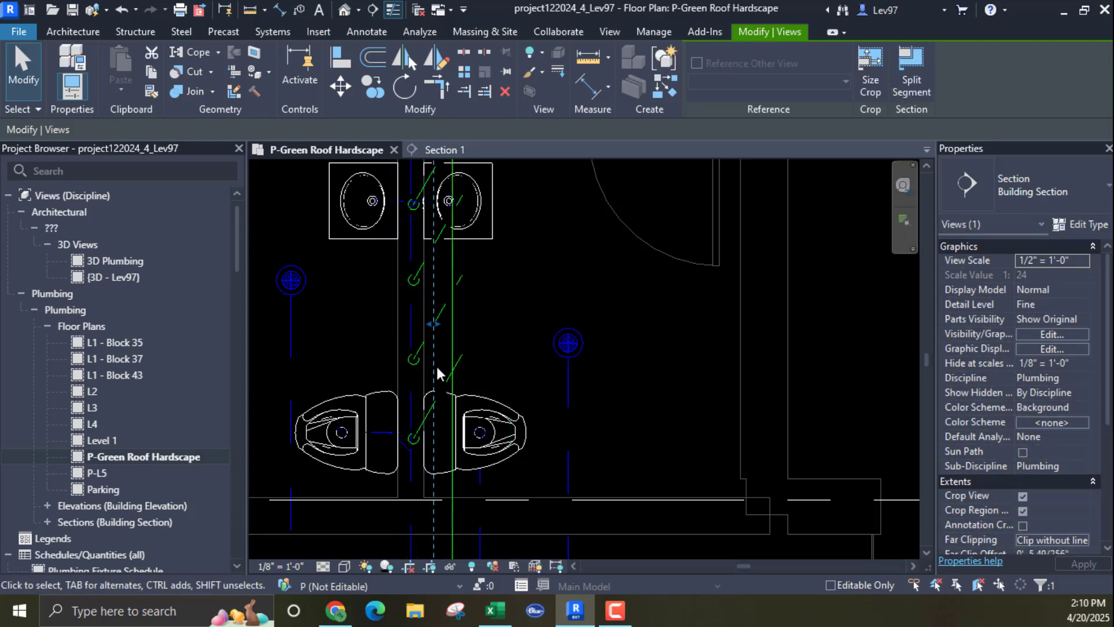
# Step: Select the vent pipe beside the toilets together with the adjacent toilet, and examine the vent pipes against the roof slab in Section 1
pyautogui.click(467, 357)
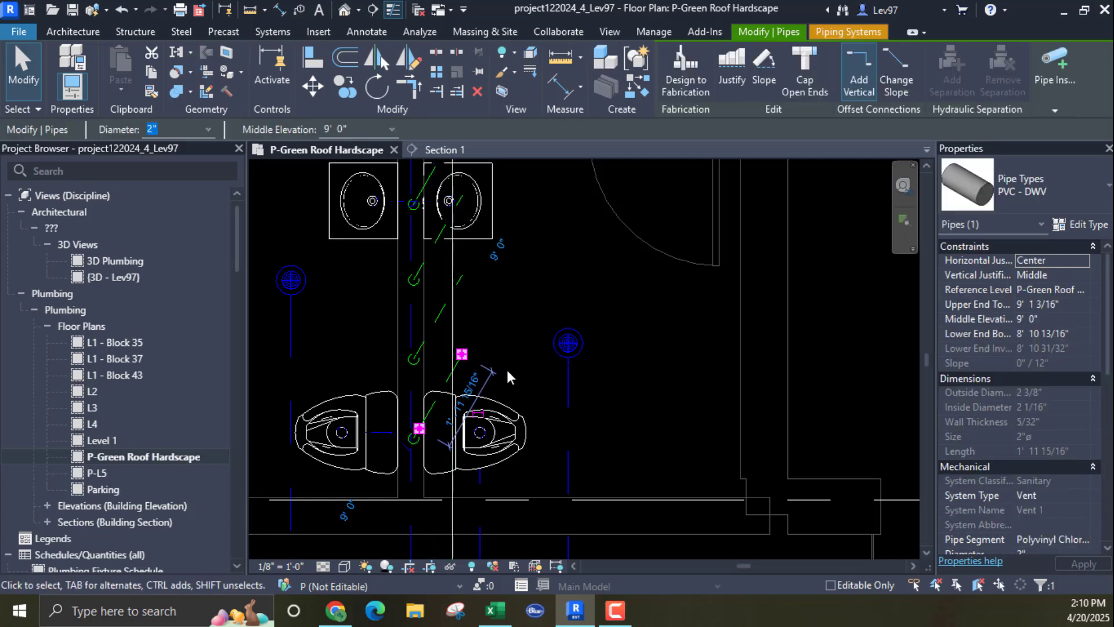
pyautogui.keyDown('ctrl'); pyautogui.click(502, 415); pyautogui.keyUp('ctrl')
pyautogui.click(440, 150)
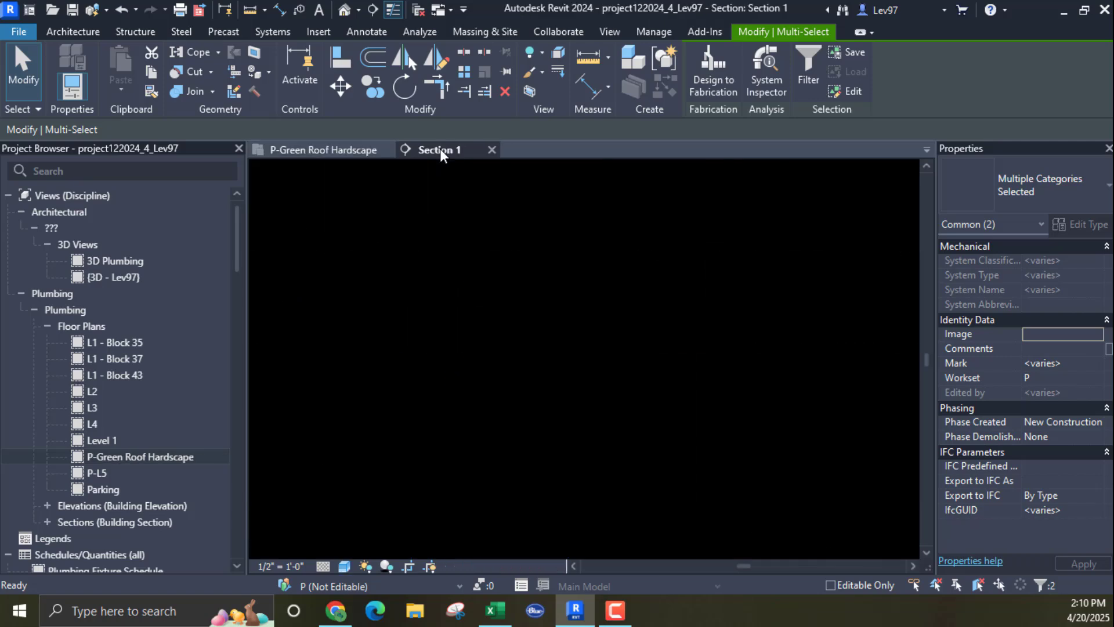
pyautogui.moveTo(525, 418); pyautogui.dragTo(548, 233, button='middle')
pyautogui.moveTo(546, 416); pyautogui.dragTo(533, 498, button='middle')
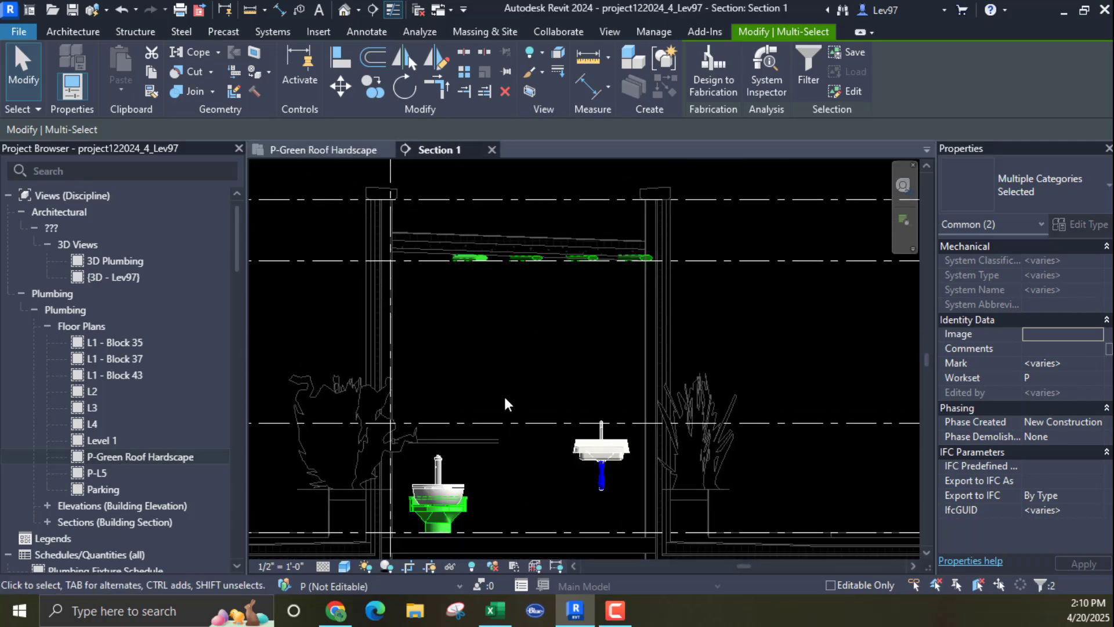
pyautogui.scroll(4, 435, 281)
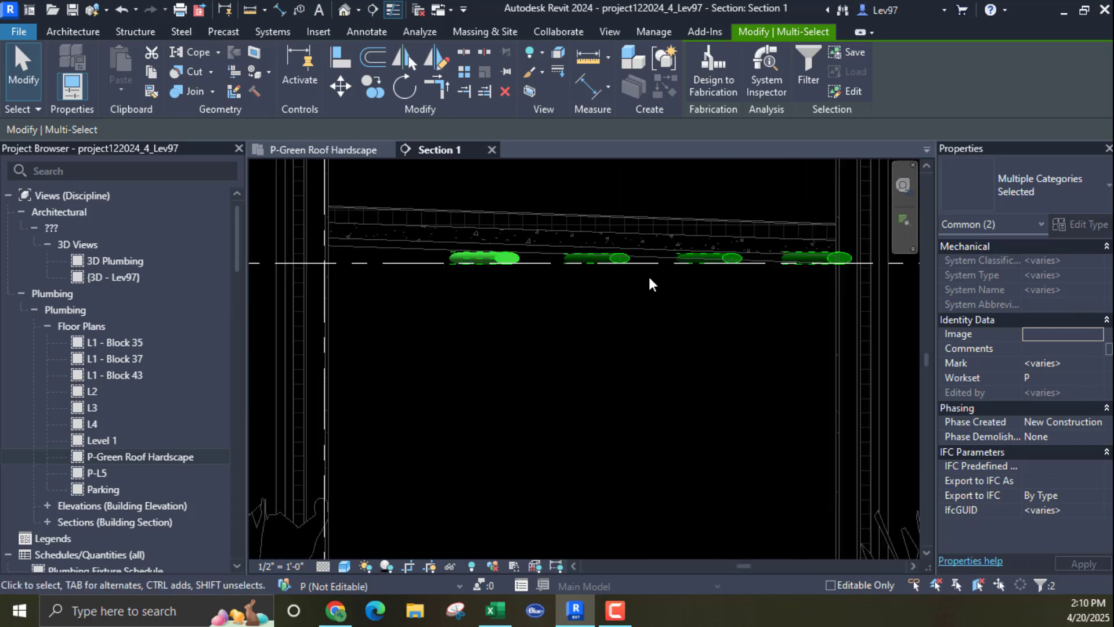
# Step: In the P-Green Roof Hardscape floor plan, delete the three angled vent pipe networks nearest the lavatories, leaving the one between the water closets
pyautogui.click(335, 149)
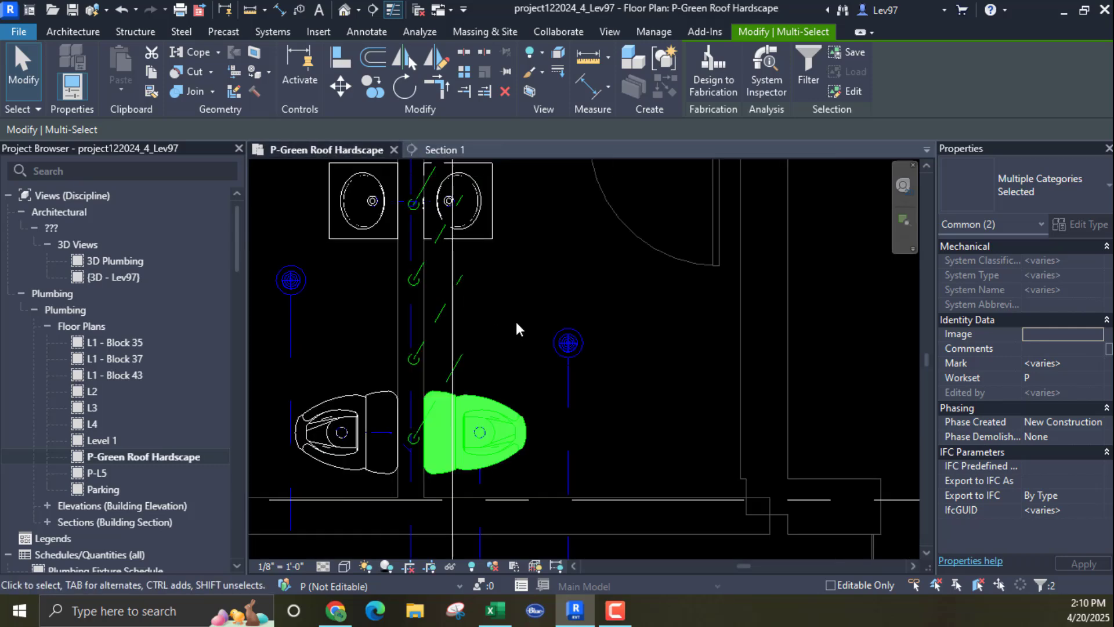
pyautogui.click(500, 289)
pyautogui.moveTo(485, 323); pyautogui.dragTo(553, 500, button='middle')
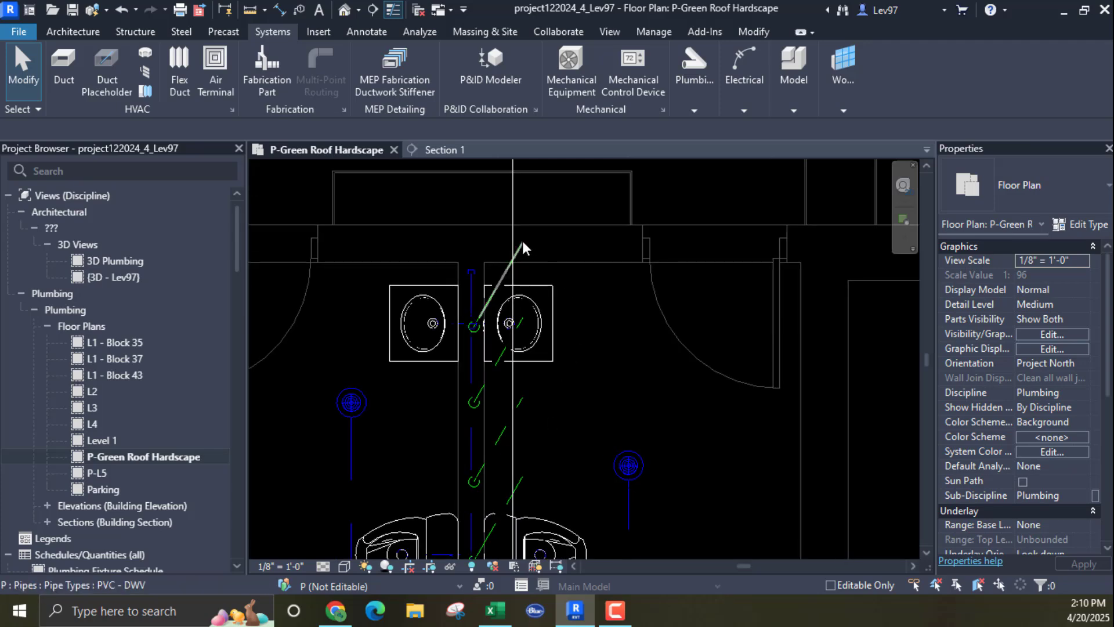
pyautogui.click(522, 242)
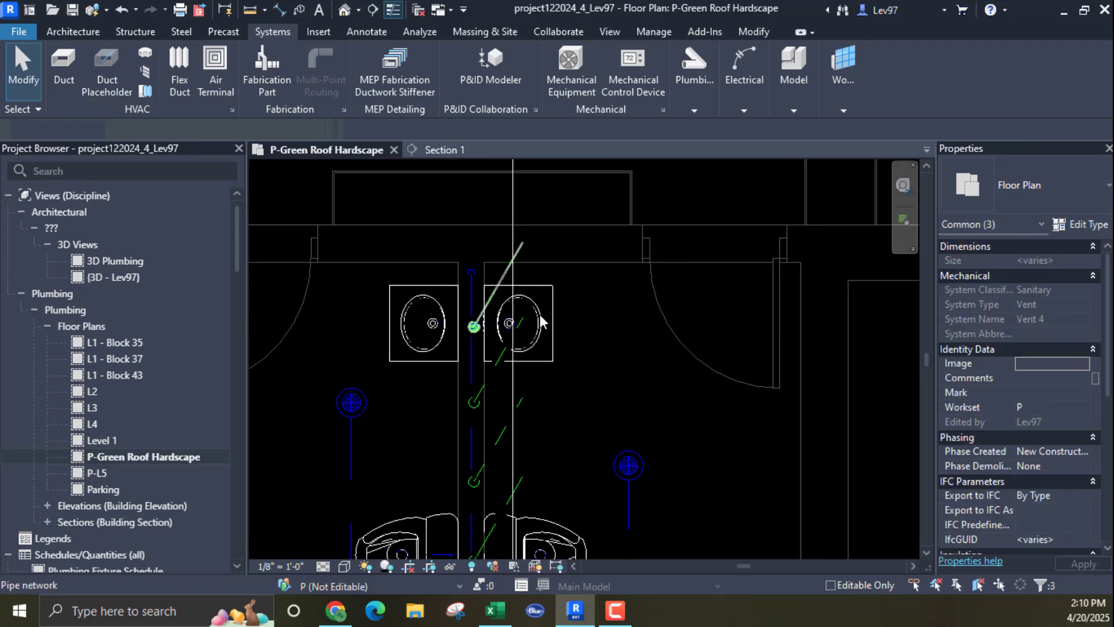
pyautogui.click(503, 368)
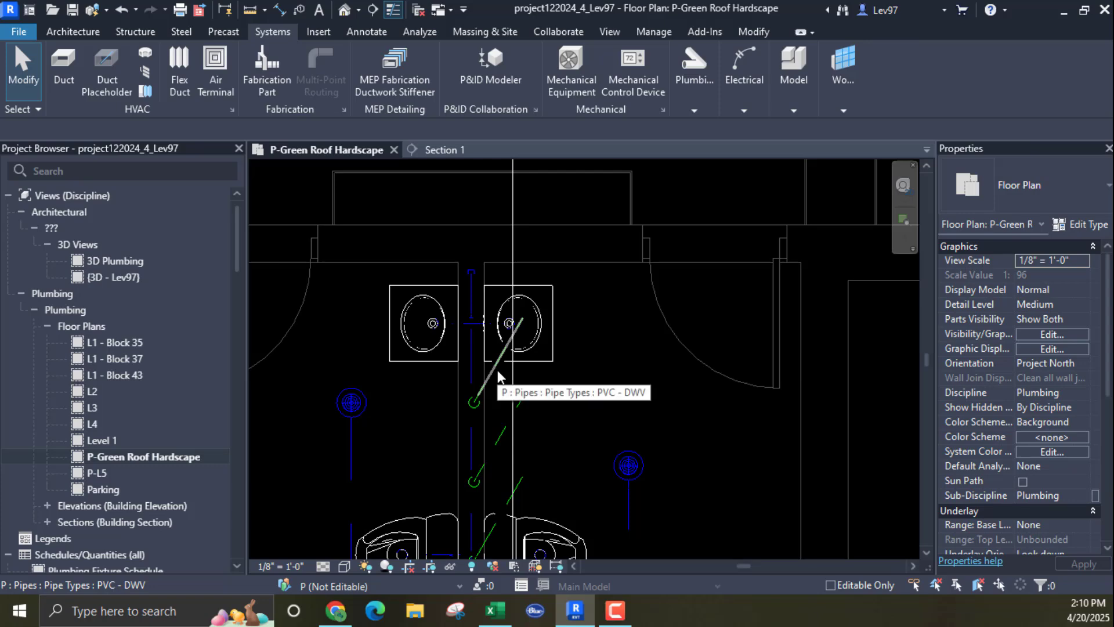
pyautogui.click(497, 371)
pyautogui.click(496, 384)
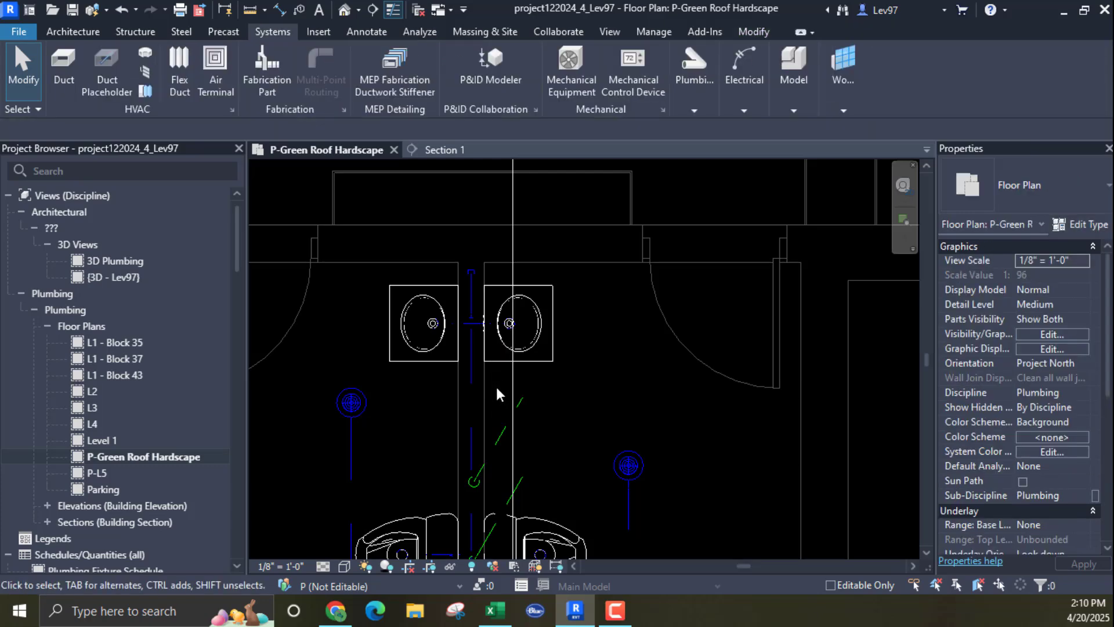
pyautogui.click(502, 433)
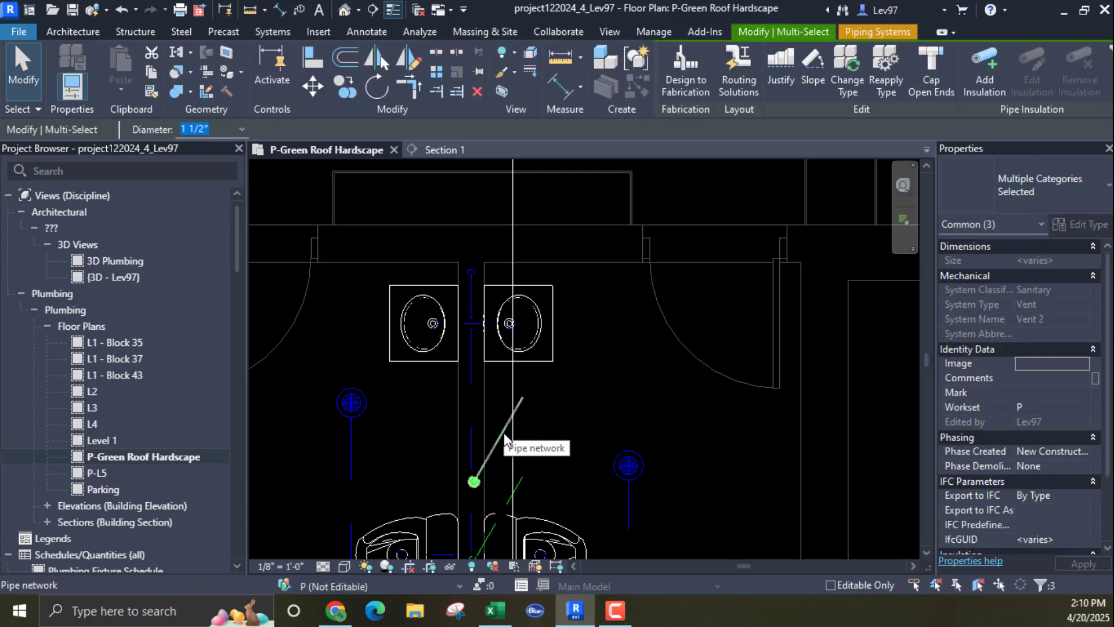
pyautogui.press('Delete')
# Step: Rotate the remaining angled vent pipe network between the water closets by 45° about the centre of its riser
pyautogui.moveTo(535, 473); pyautogui.dragTo(597, 250, button='middle')
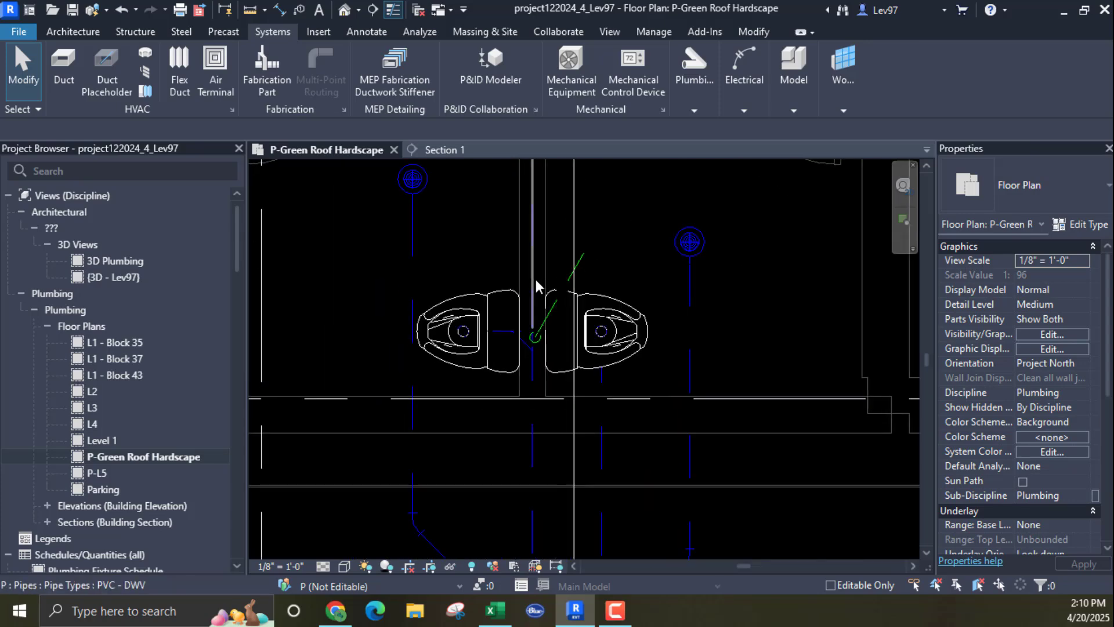
pyautogui.scroll(3, 551, 339)
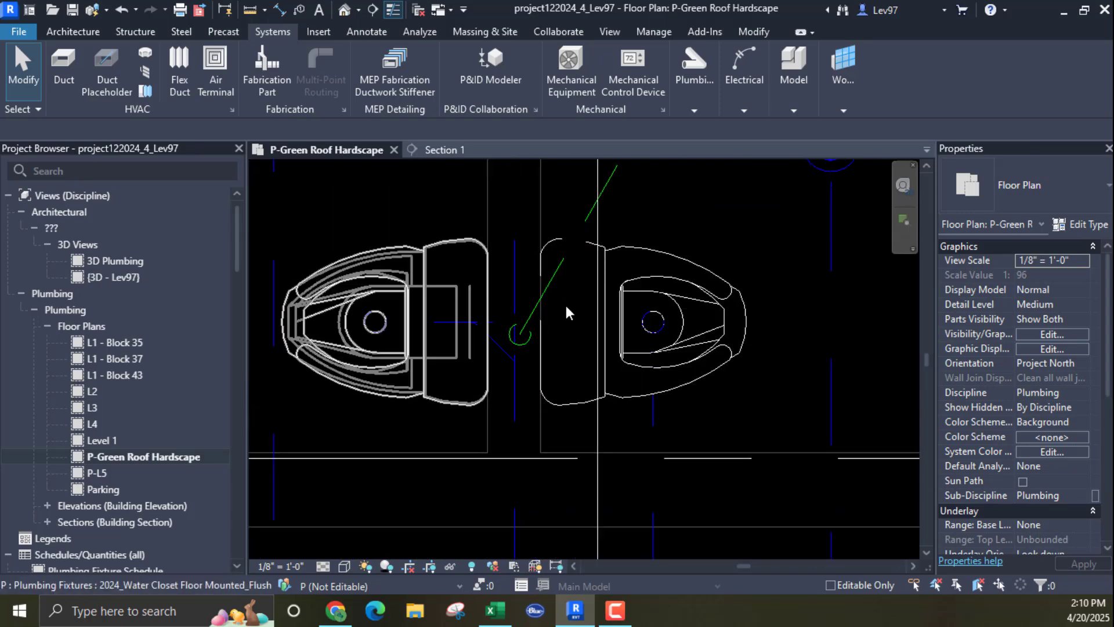
pyautogui.moveTo(567, 350); pyautogui.dragTo(559, 432, button='middle')
pyautogui.scroll(-2, 532, 372)
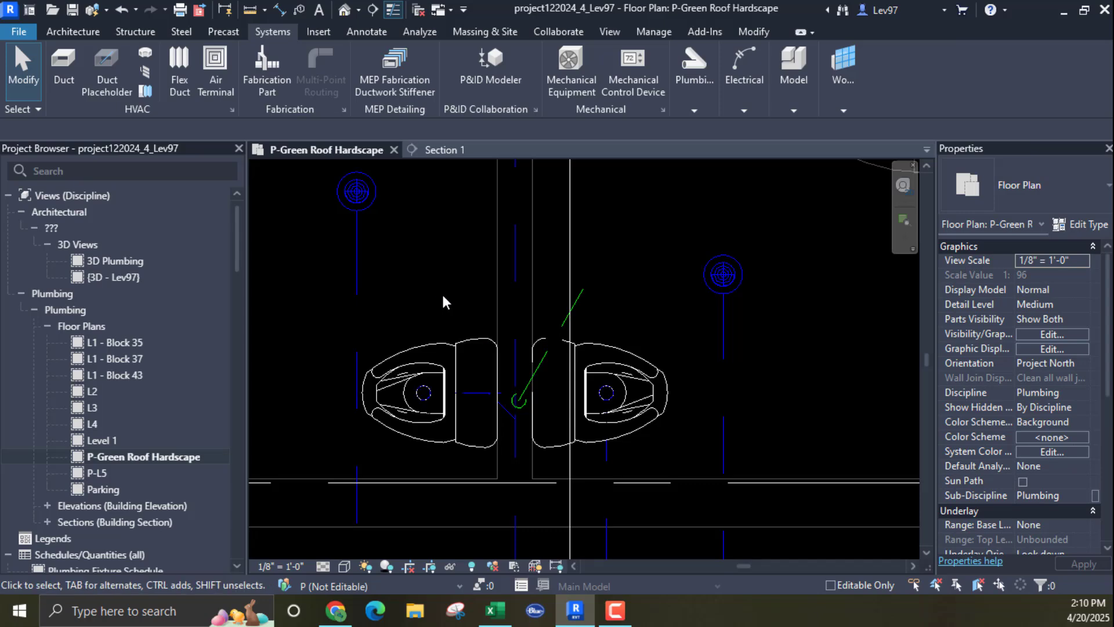
pyautogui.click(580, 294)
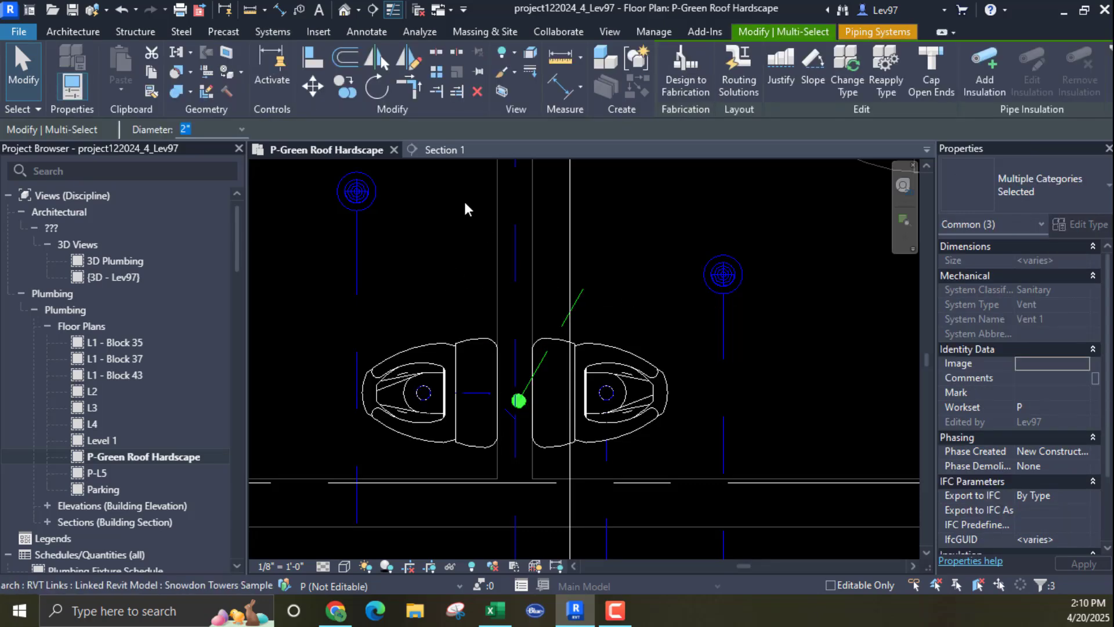
pyautogui.click(374, 88)
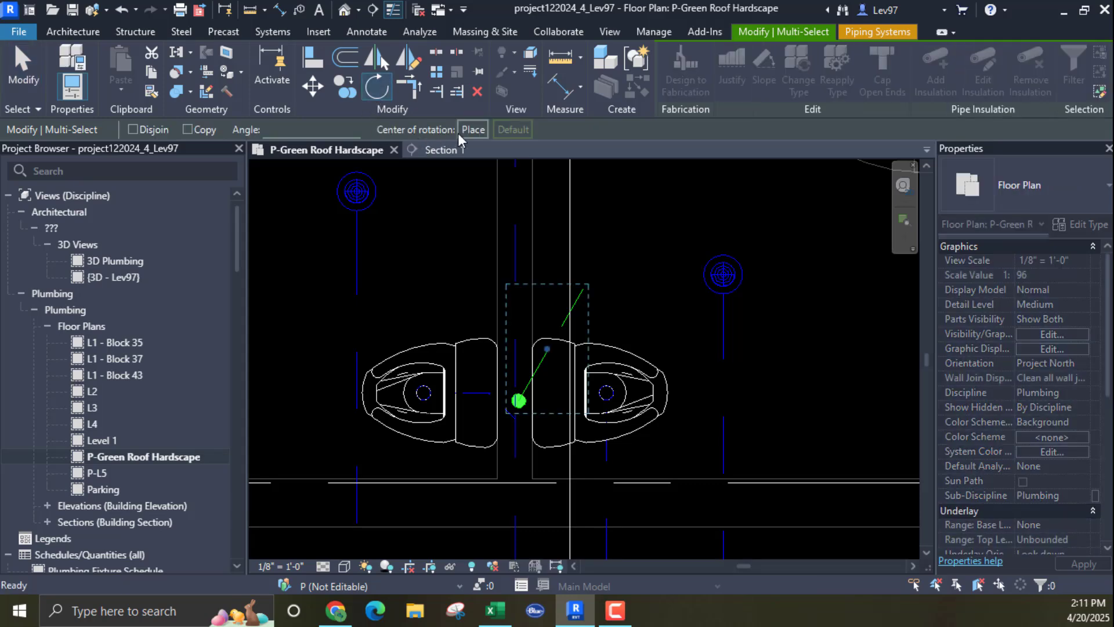
pyautogui.click(473, 130)
pyautogui.scroll(5, 514, 421)
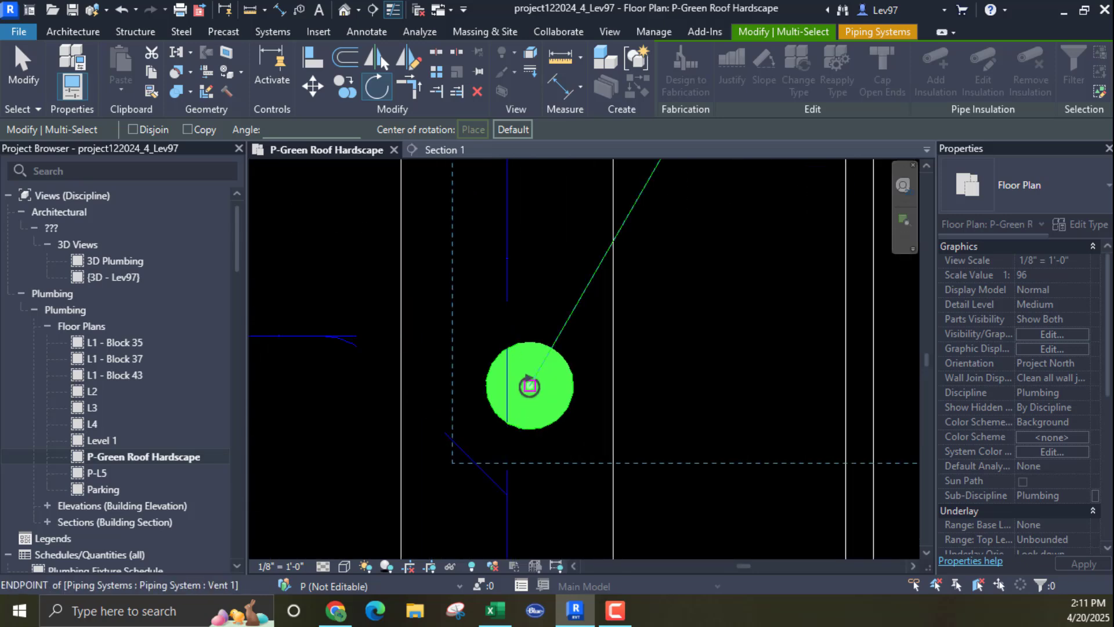
pyautogui.click(530, 385)
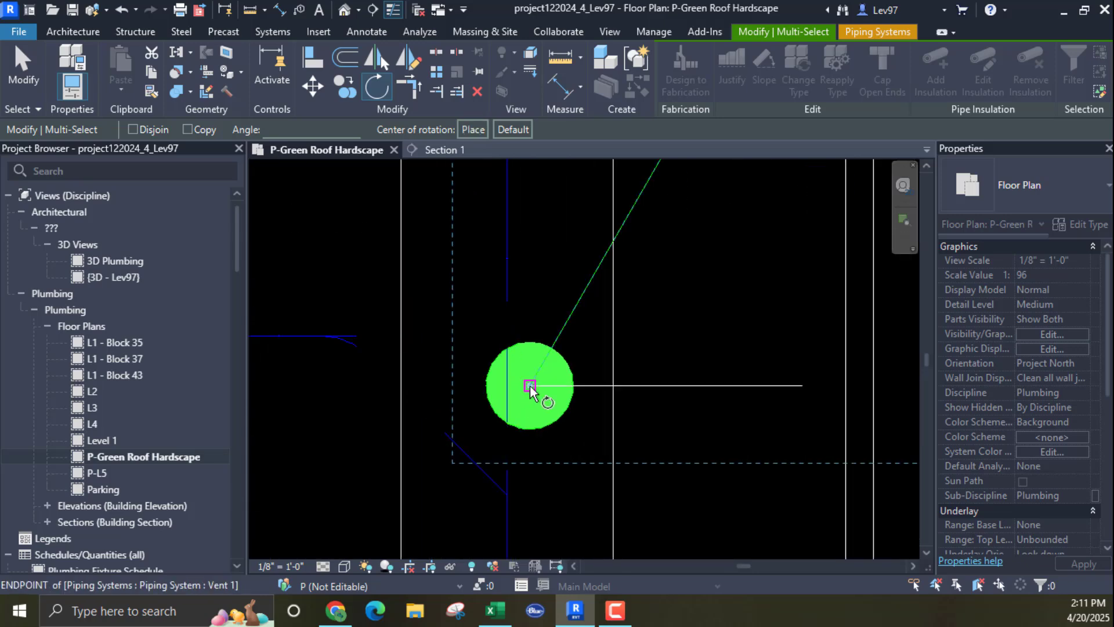
pyautogui.click(712, 381)
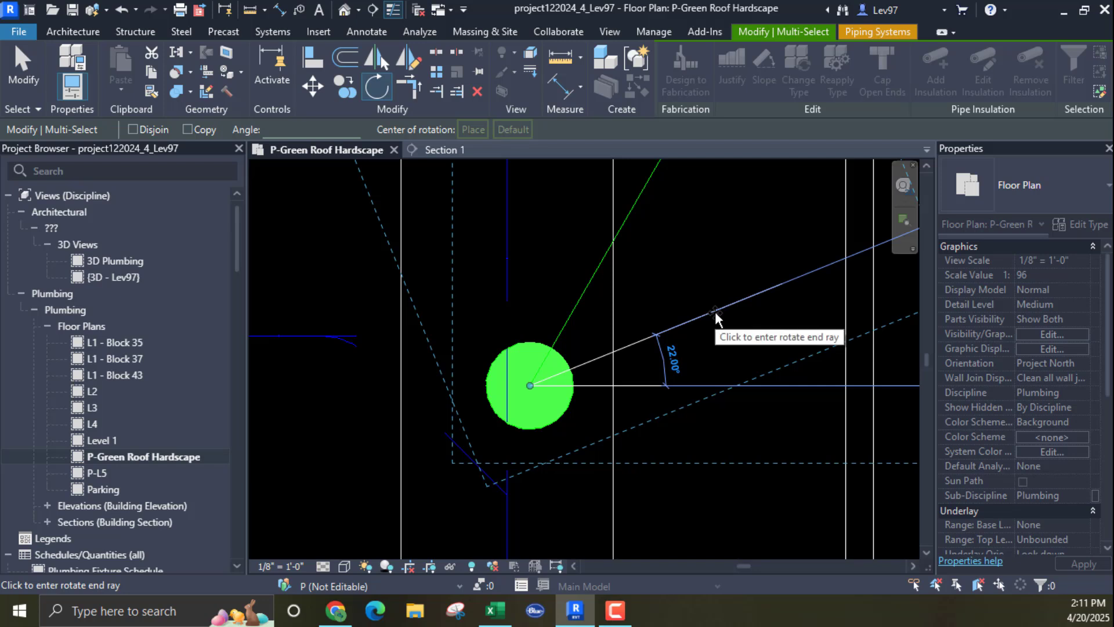
pyautogui.write('45')
pyautogui.press('Return')
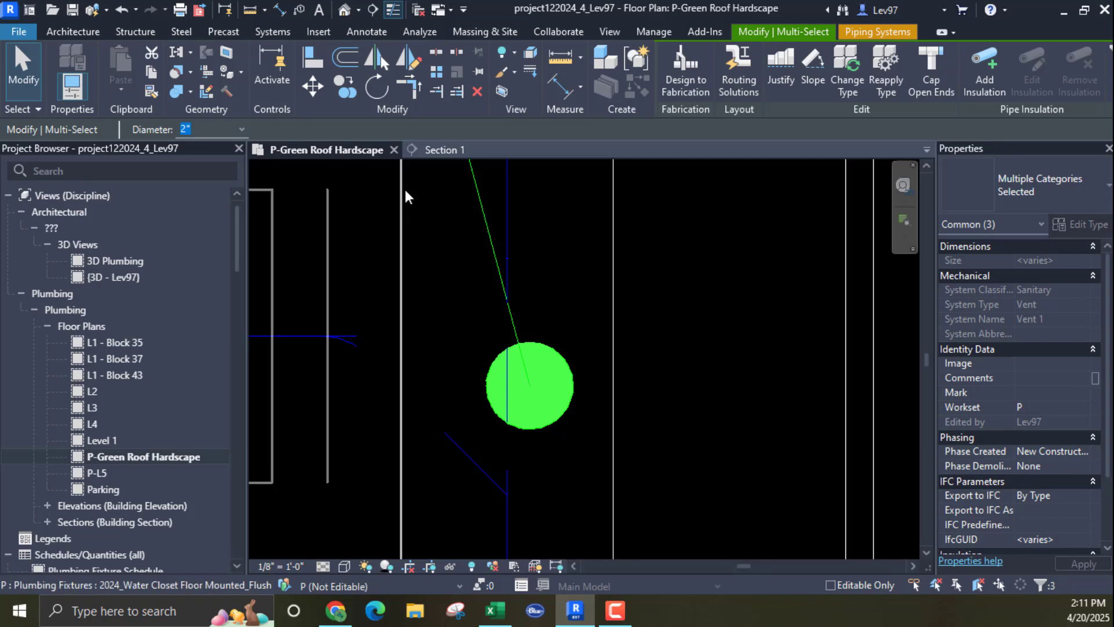
# Step: Undo the deletion of the rotated vent pipe network
pyautogui.press('Escape')
pyautogui.scroll(-5, 451, 316)
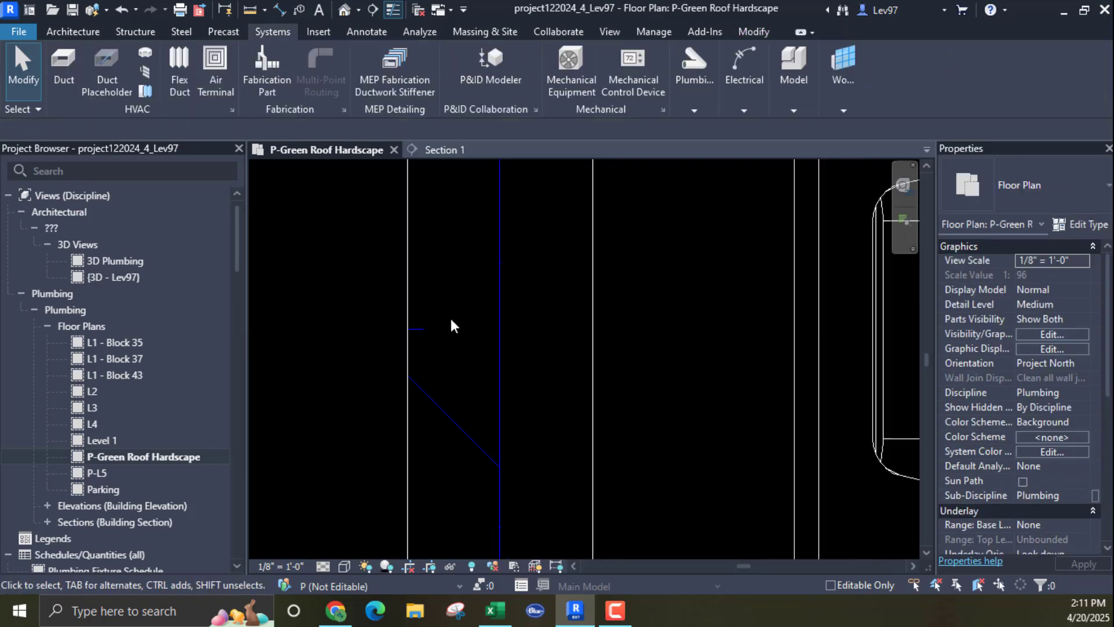
pyautogui.click(119, 10)
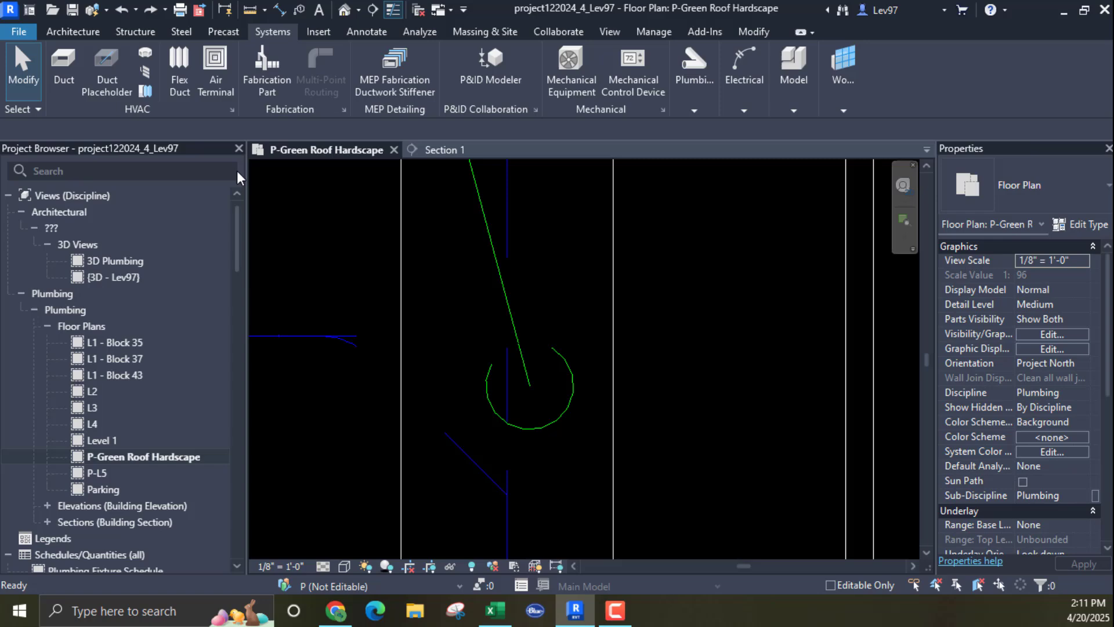
# Step: Draw a similar 2" PVC - DWV vent pipe at 9' 0" elevation, about 1'-1 1/4" long, beside and parallel to the plumbing wall
pyautogui.rightClick(485, 217)
pyautogui.click(574, 260)
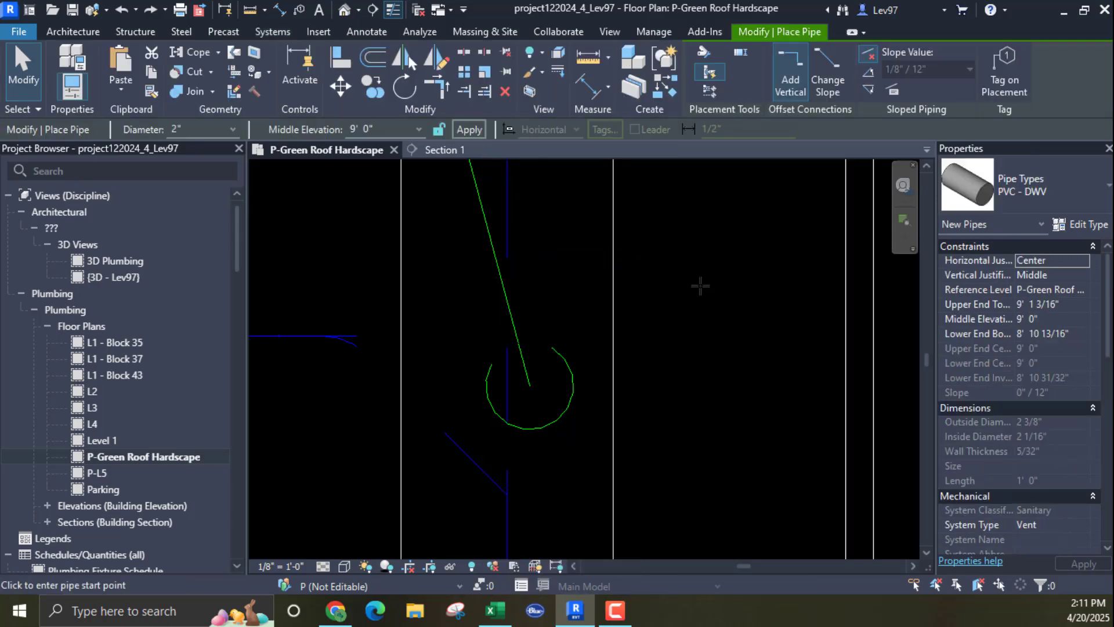
pyautogui.scroll(-2, 700, 285)
pyautogui.click(704, 230)
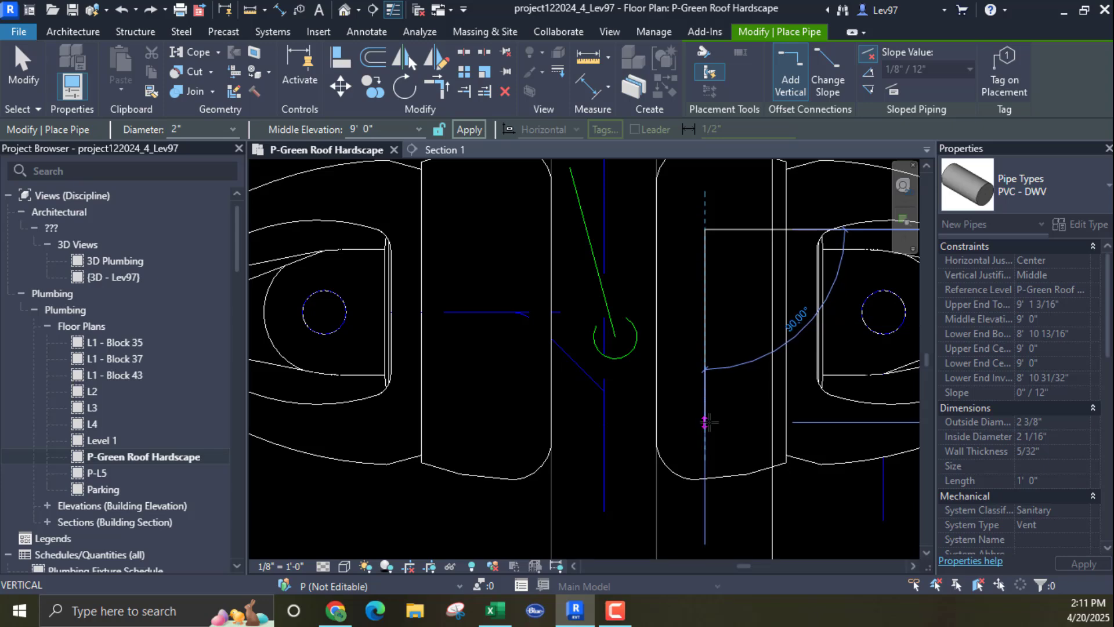
pyautogui.click(705, 422)
pyautogui.press('Escape')
pyautogui.press('Escape')
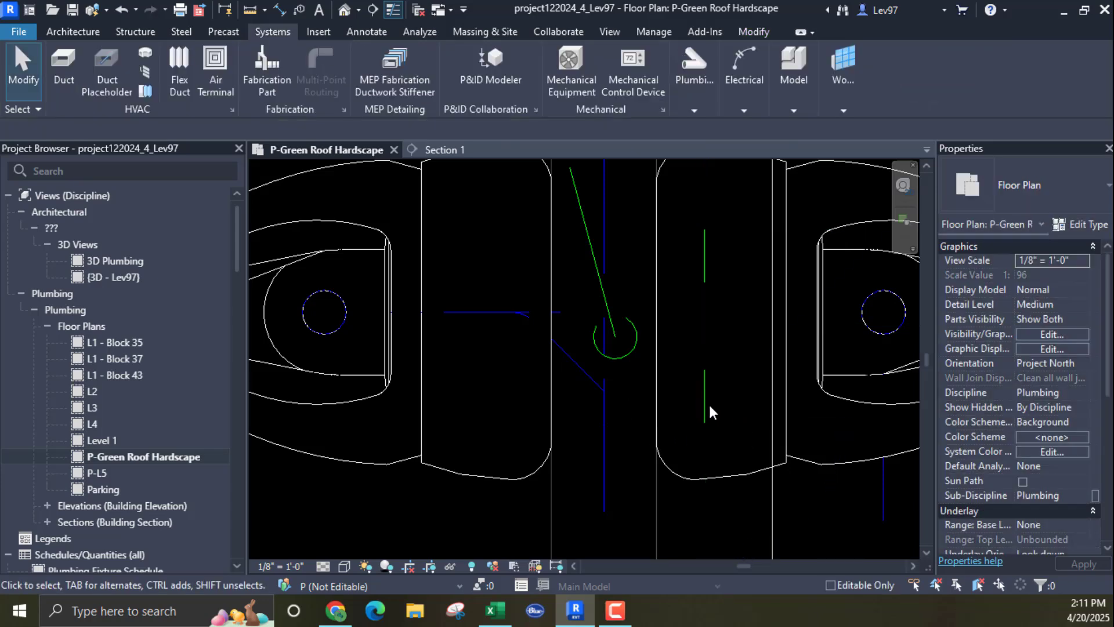
# Step: Add a vertical drop from the new vent pipe's lower plan end down to a middle elevation of 5' 0"
pyautogui.click(705, 400)
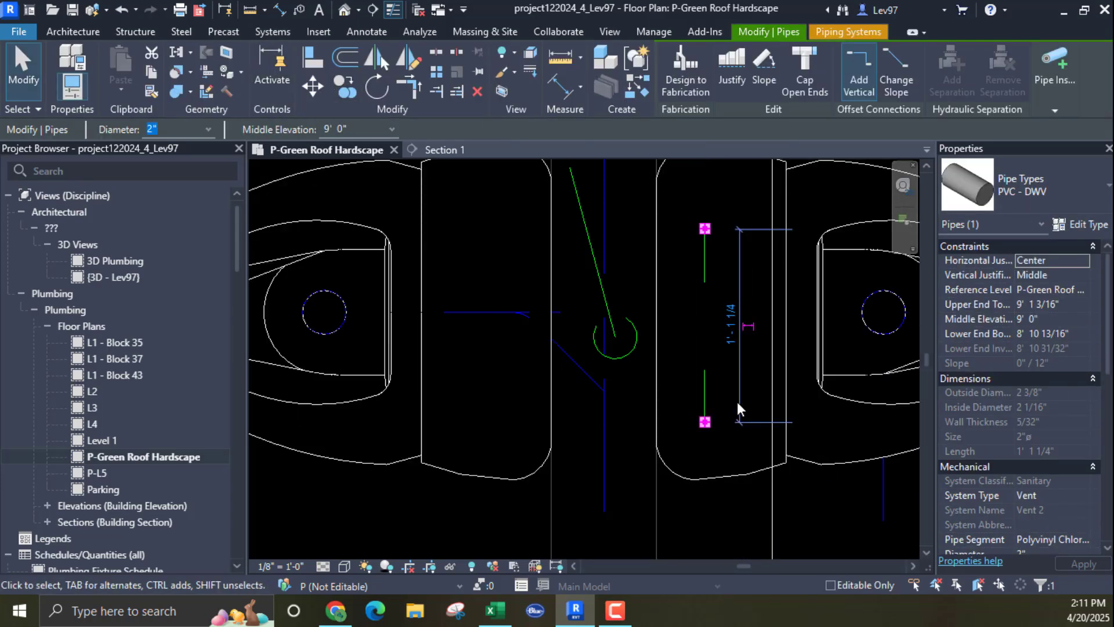
pyautogui.rightClick(702, 425)
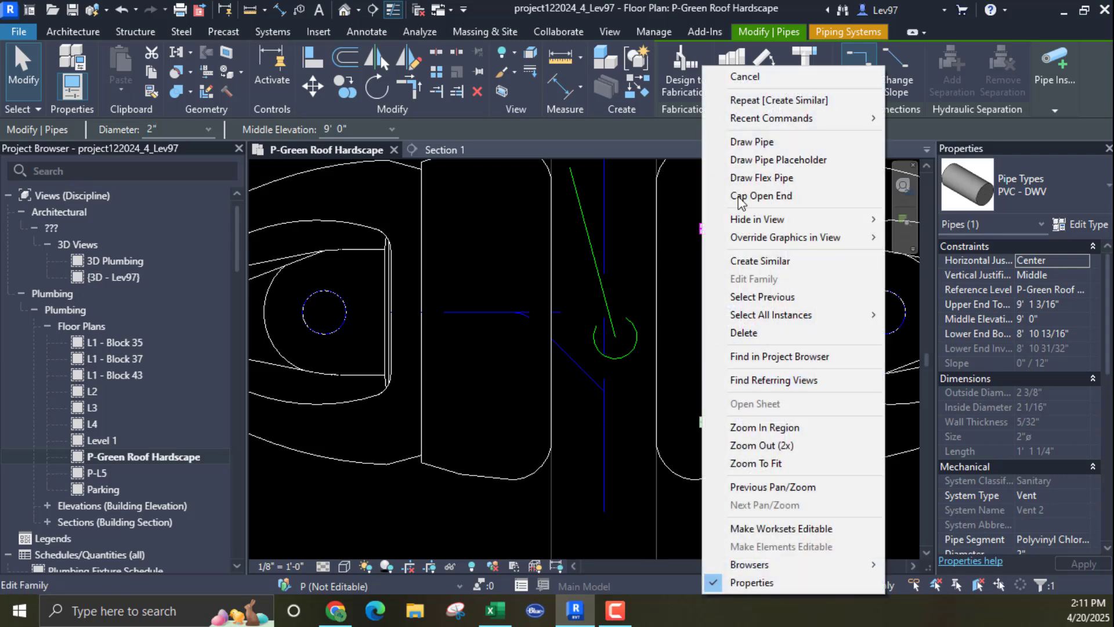
pyautogui.click(745, 142)
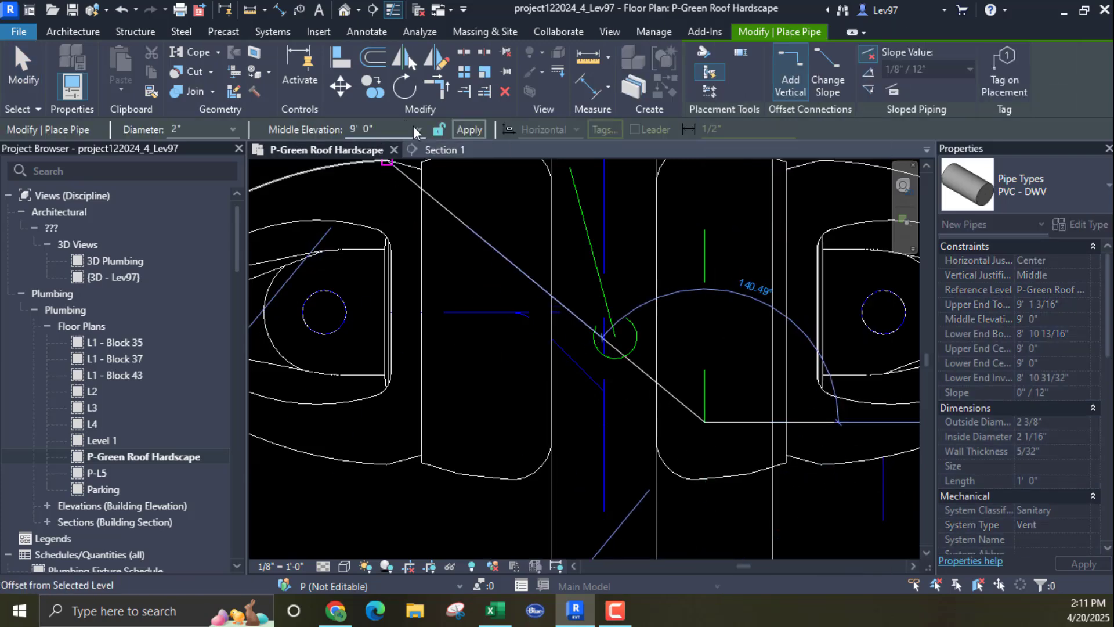
pyautogui.click(419, 128)
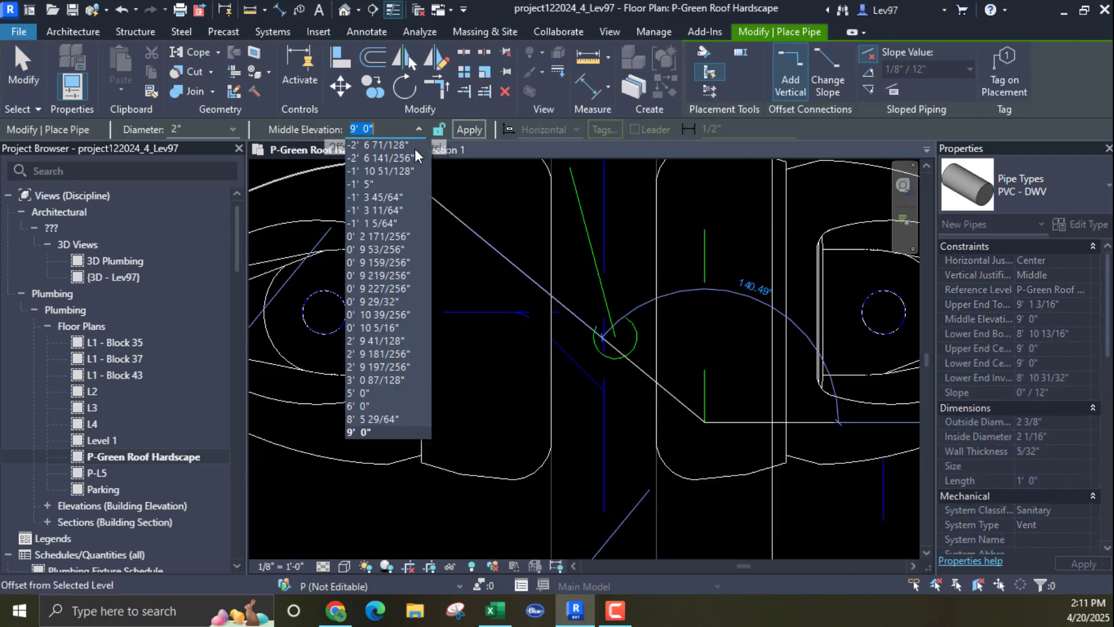
pyautogui.click(370, 394)
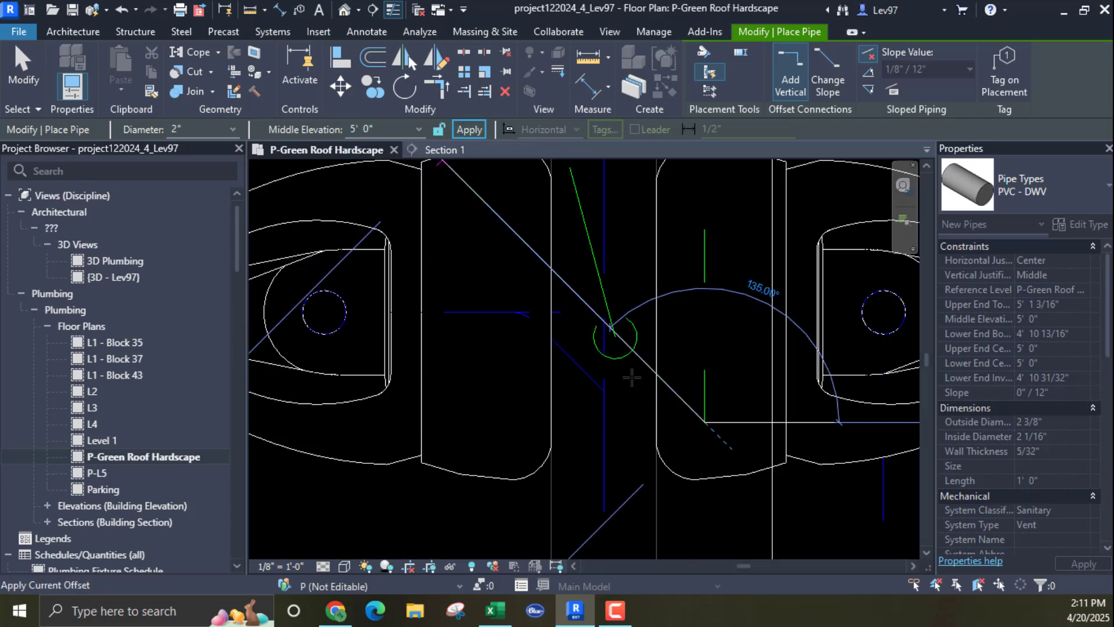
pyautogui.press('Escape')
pyautogui.press('Escape')
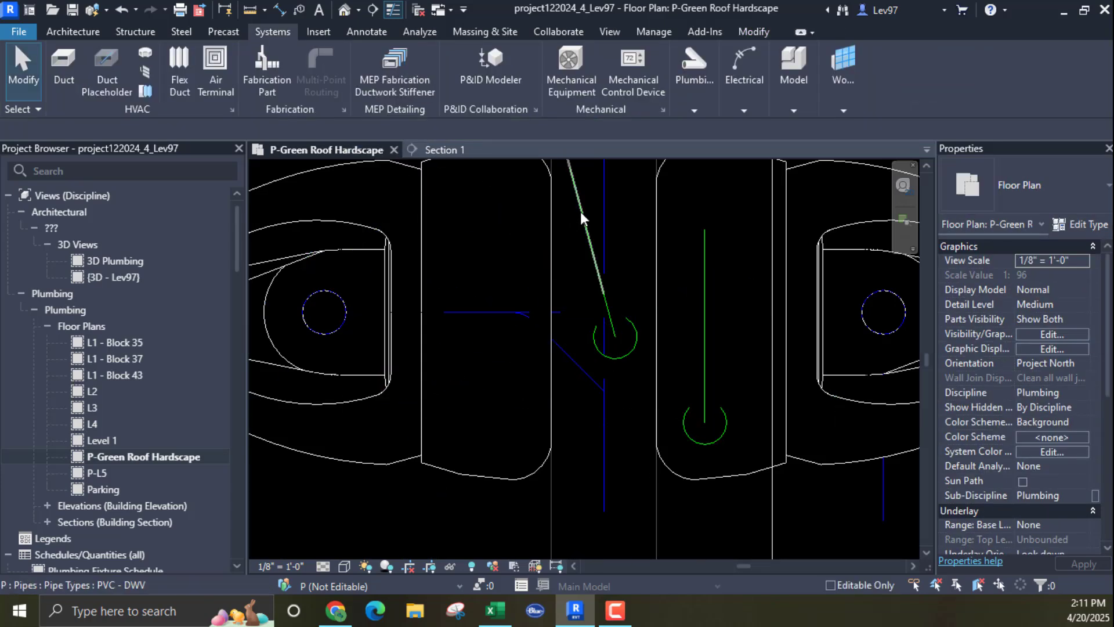
# Step: Delete the whole rotated vent pipe network inside the wall between the water closets
pyautogui.press('Tab')
pyautogui.click(580, 212)
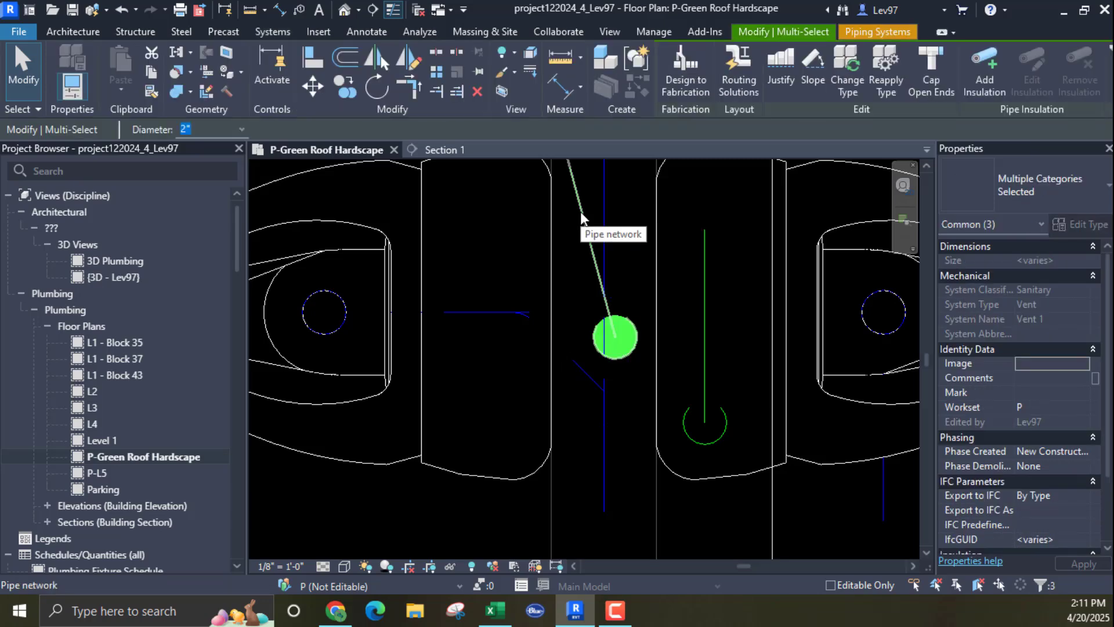
pyautogui.press('Delete')
# Step: Move the new vent pipe into the wall between the water closets and nudge its whole network up in plan towards the sanitary branch
pyautogui.moveTo(704, 283); pyautogui.dragTo(621, 294)
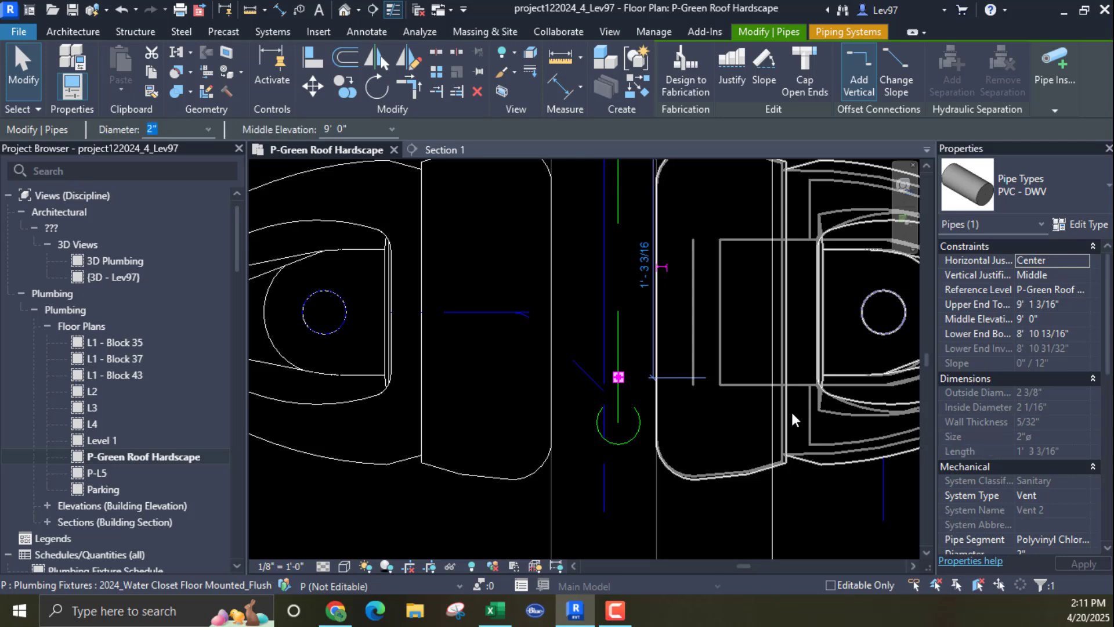
pyautogui.press('Escape')
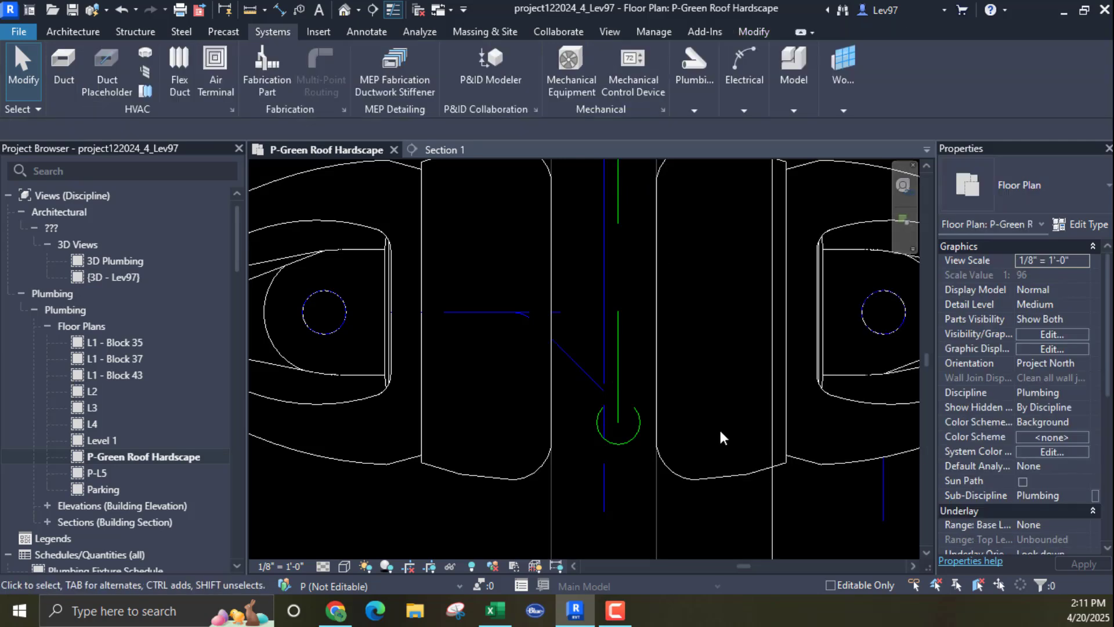
pyautogui.click(618, 216)
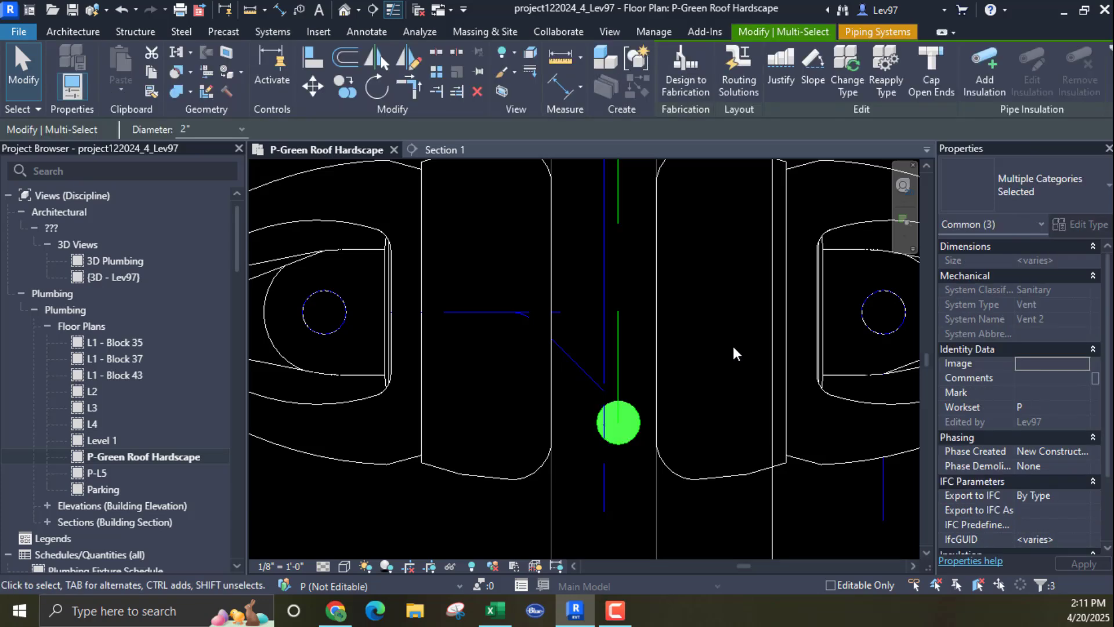
pyautogui.press('Up')
pyautogui.press('Up')
pyautogui.press('Up')
pyautogui.press('Up')
pyautogui.press('Up')
pyautogui.press('Up')
pyautogui.press('Up')
pyautogui.press('Up')
pyautogui.press('Up')
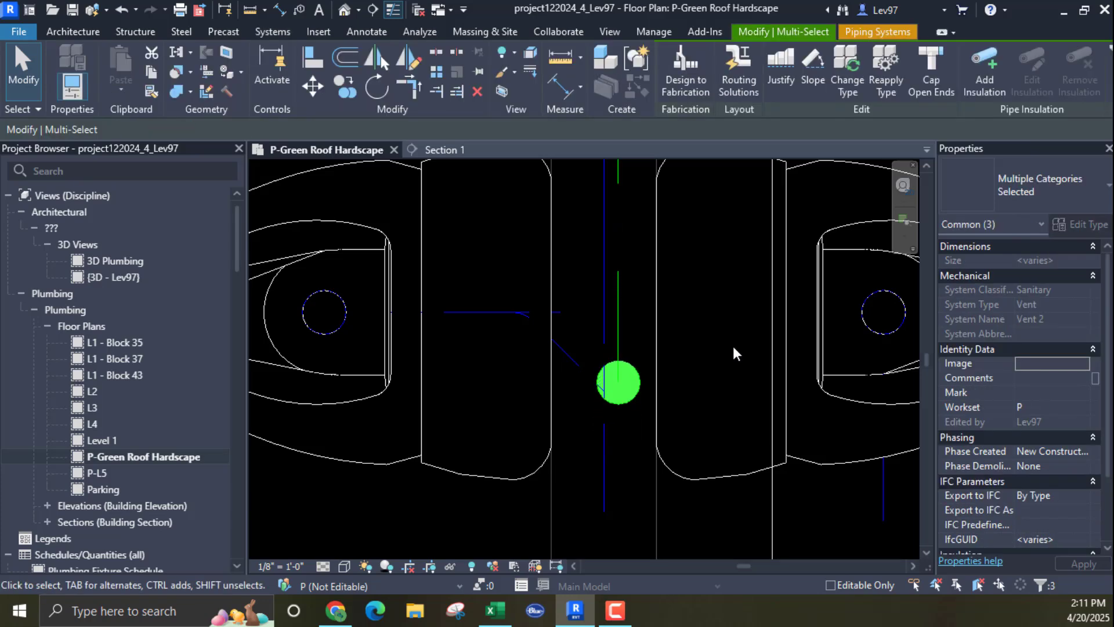
pyautogui.press('Escape')
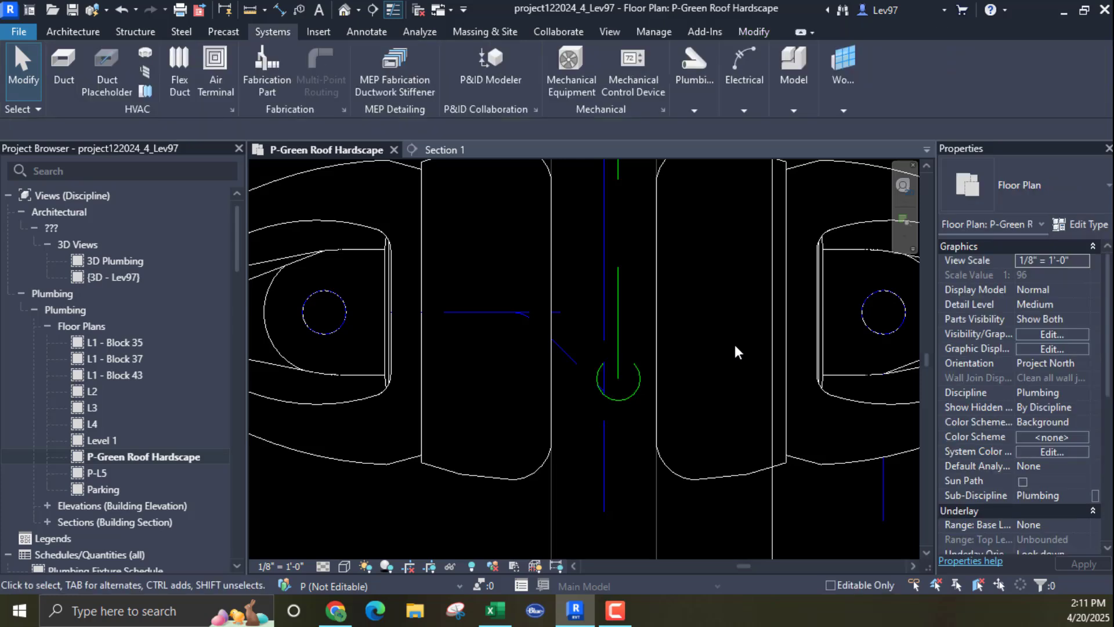
# Step: Extend the 2" vent pipe at 9' 0" from its upper plan end, between the lavatories and into the exterior wall, to about 7'-4" long
pyautogui.scroll(-2, 685, 398)
pyautogui.moveTo(716, 333); pyautogui.dragTo(695, 527, button='middle')
pyautogui.scroll(-2, 662, 470)
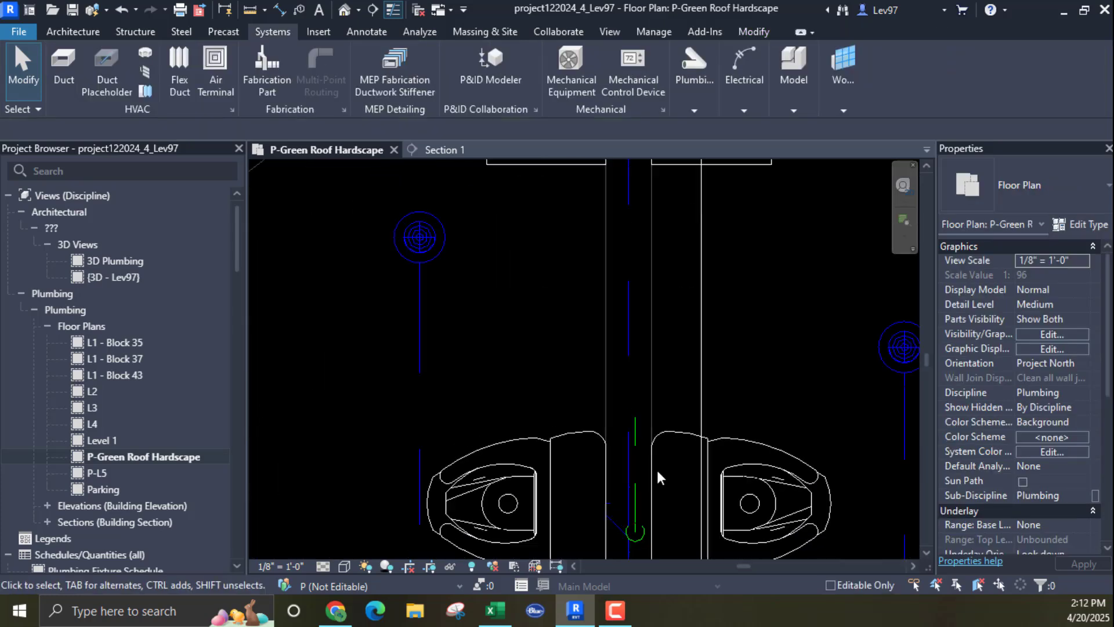
pyautogui.click(645, 422)
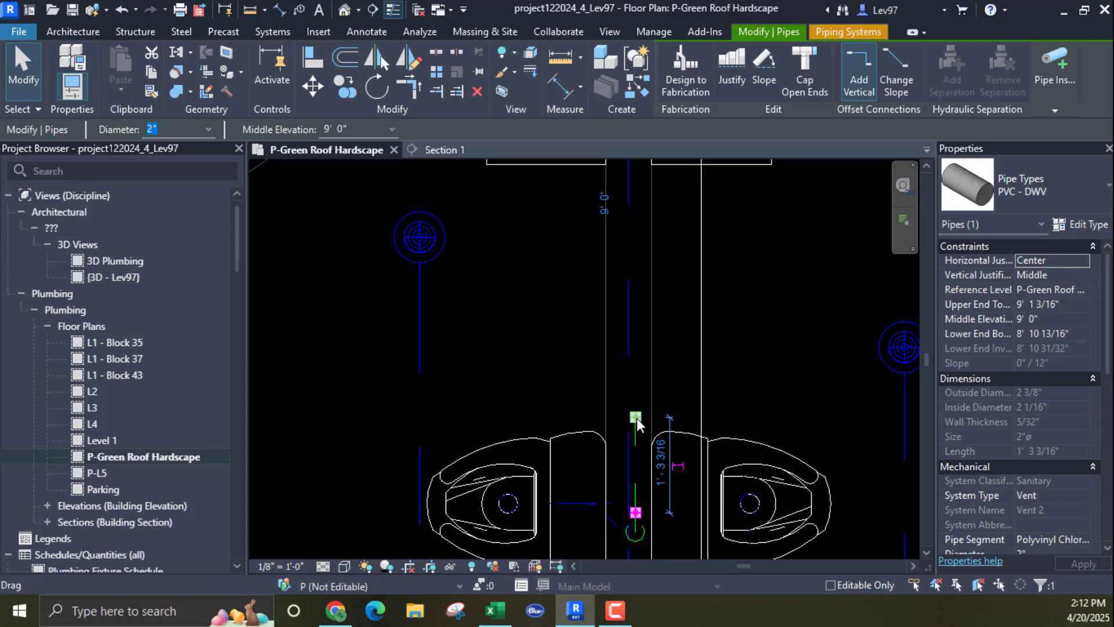
pyautogui.rightClick(636, 417)
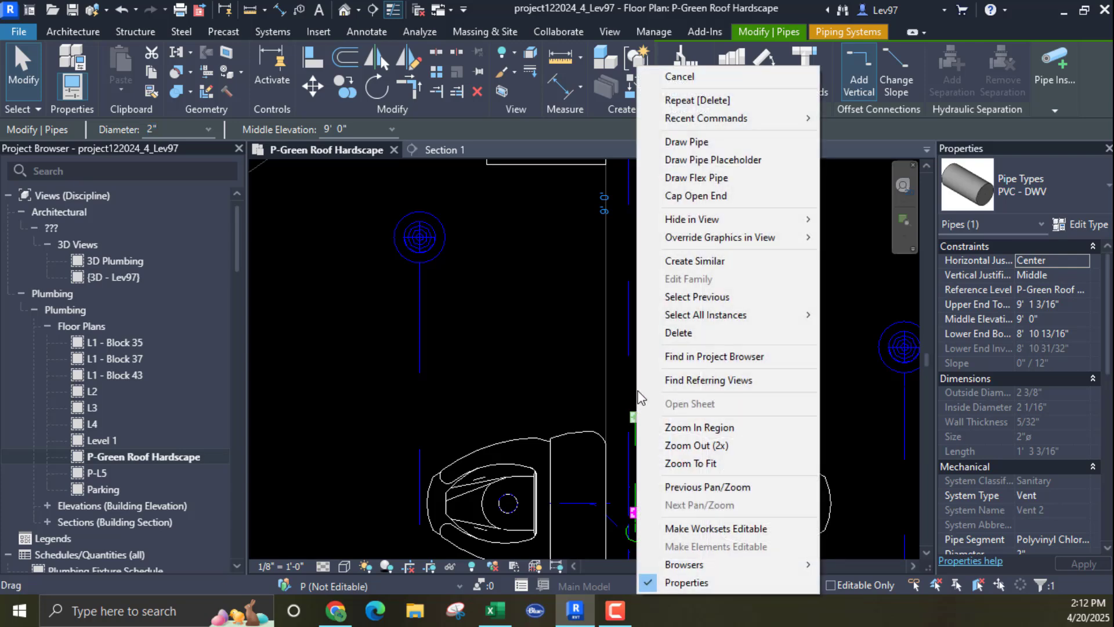
pyautogui.click(680, 143)
pyautogui.scroll(5, 661, 330)
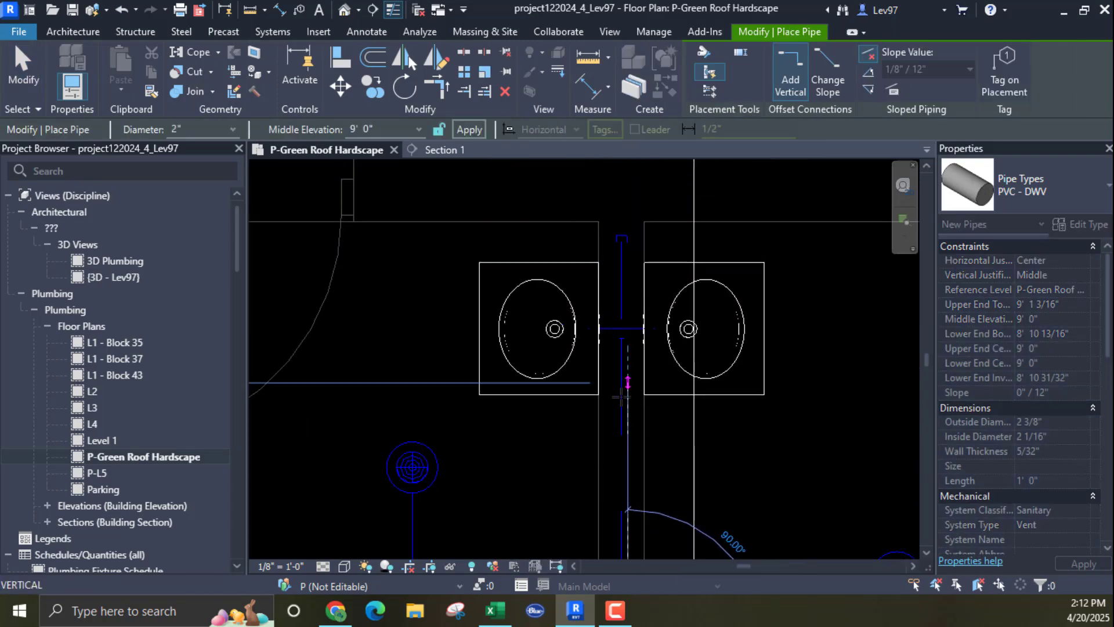
pyautogui.moveTo(640, 342); pyautogui.dragTo(630, 471, button='middle')
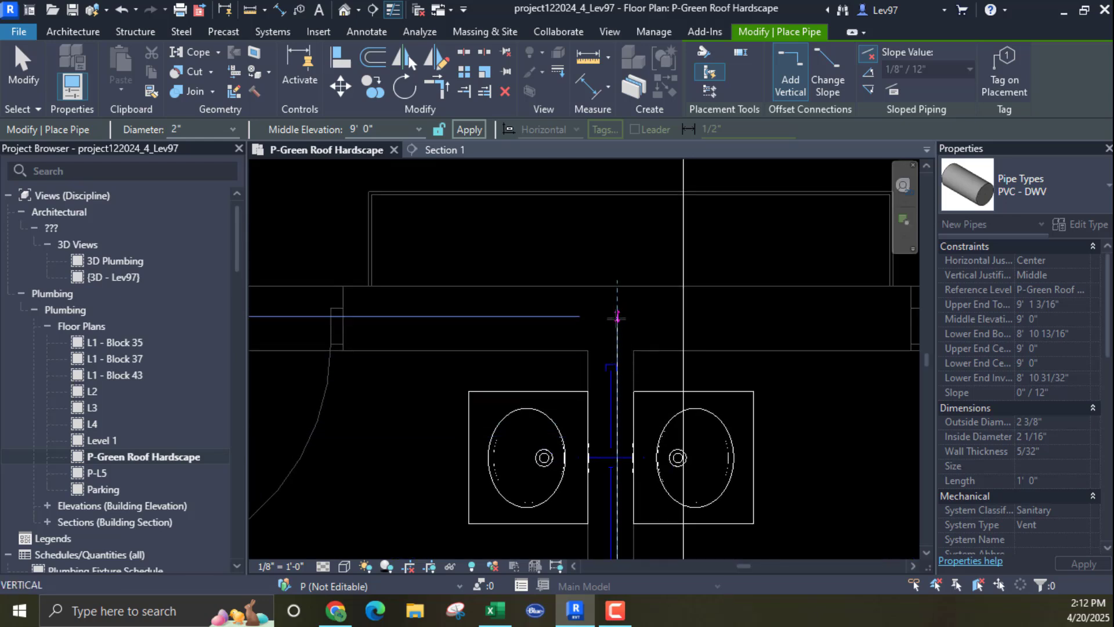
pyautogui.click(617, 317)
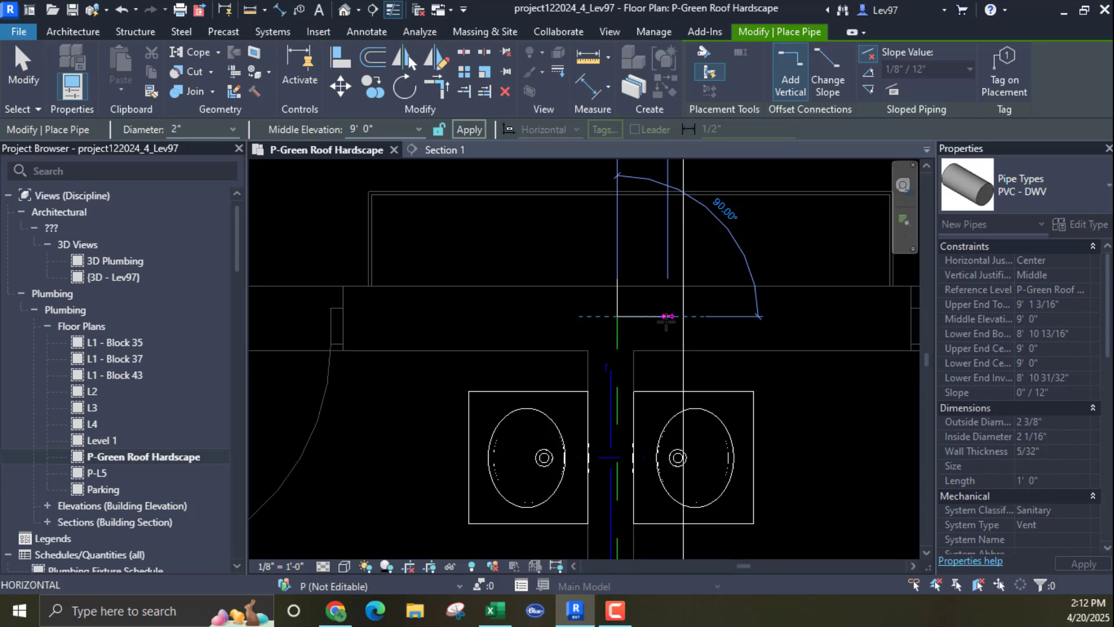
pyautogui.press('Escape')
pyautogui.press('Escape')
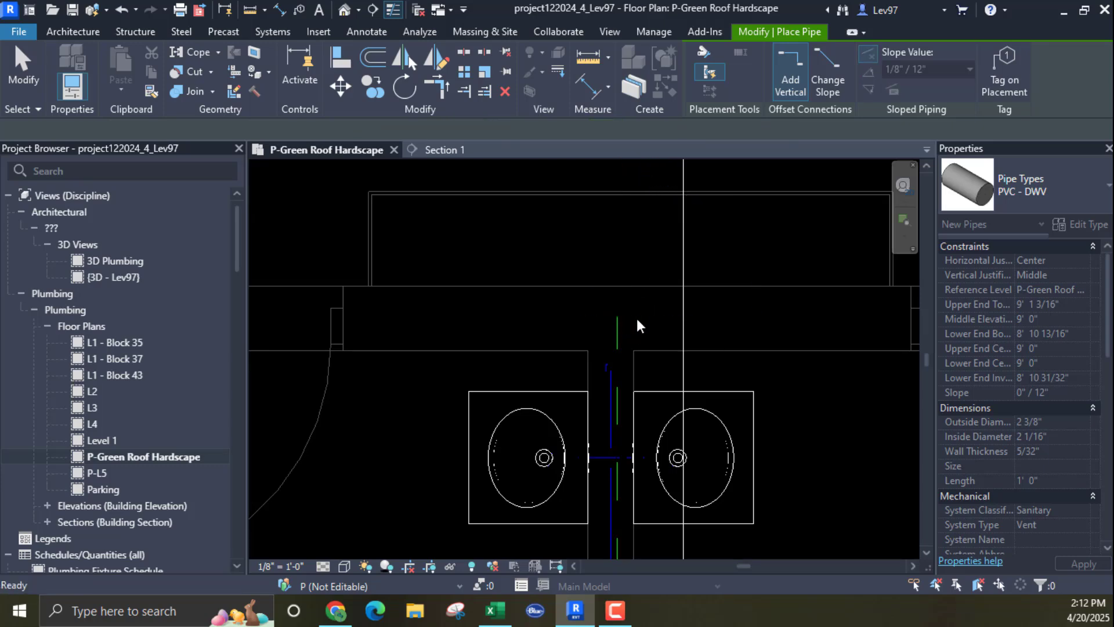
# Step: Add a vertical 2" vent riser at the pipe's end in the exterior wall, up to a middle elevation of 30' 0"
pyautogui.click(623, 340)
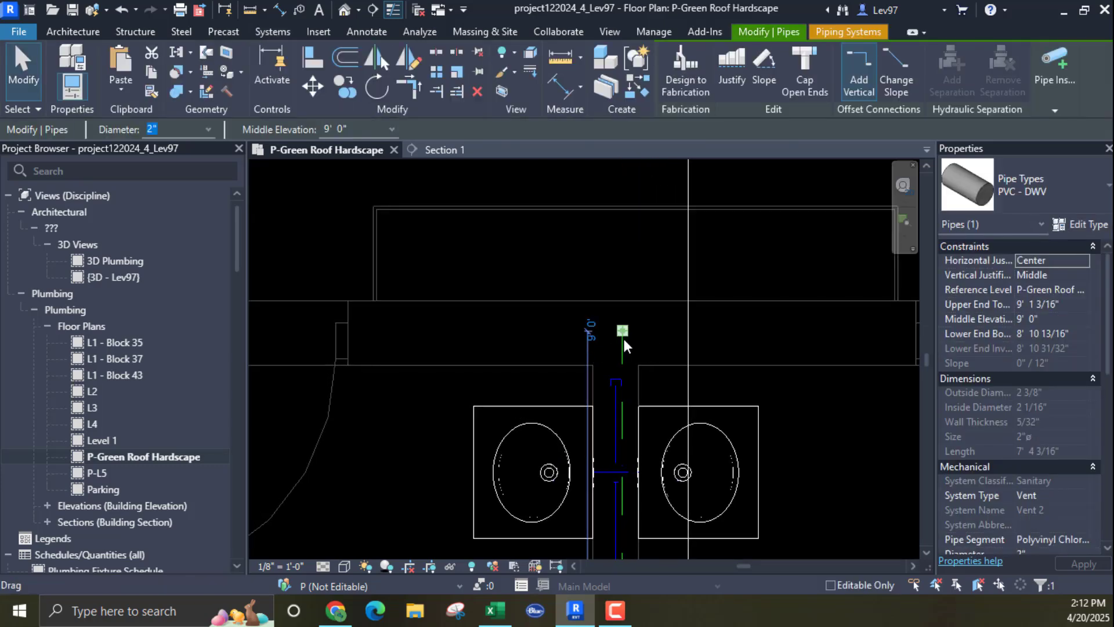
pyautogui.rightClick(624, 333)
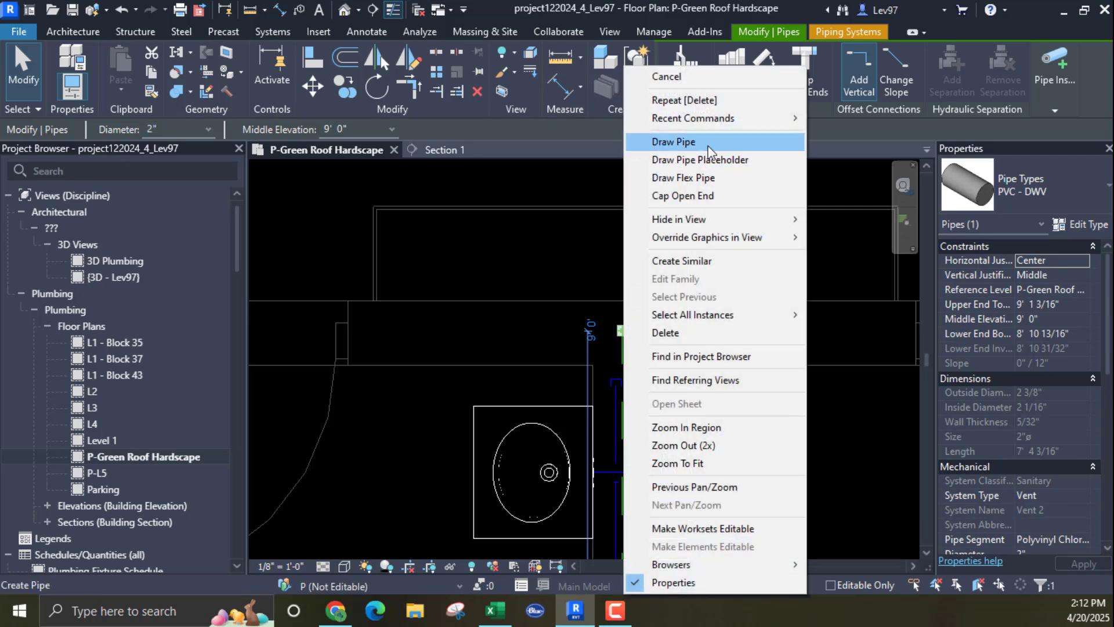
pyautogui.click(673, 142)
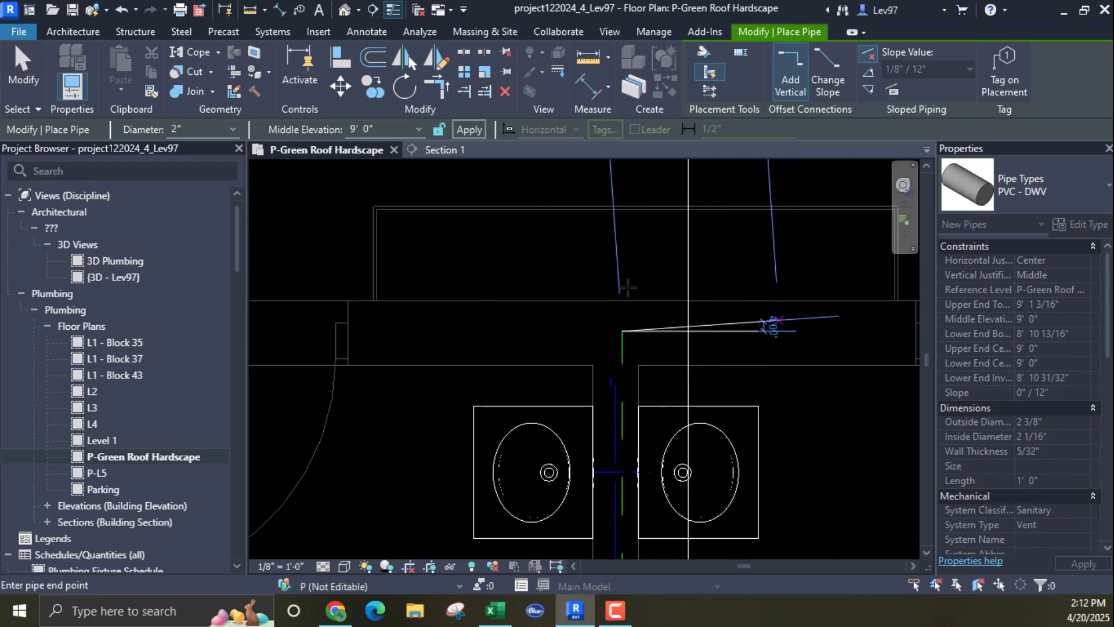
pyautogui.click(400, 128)
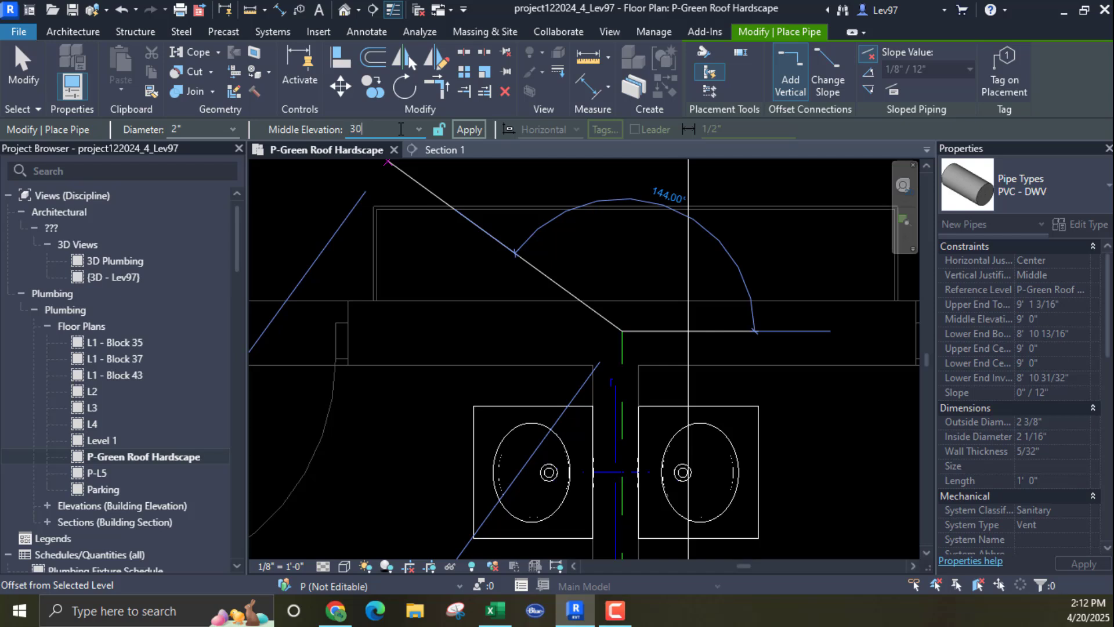
pyautogui.press('Return')
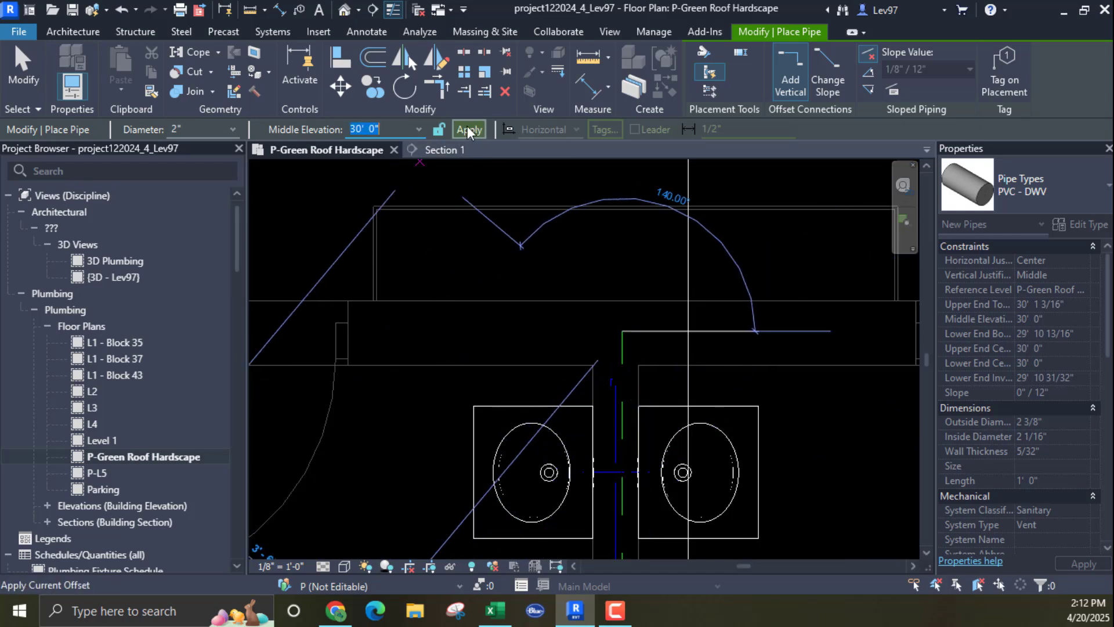
pyautogui.click(469, 130)
pyautogui.press('Escape')
pyautogui.press('Escape')
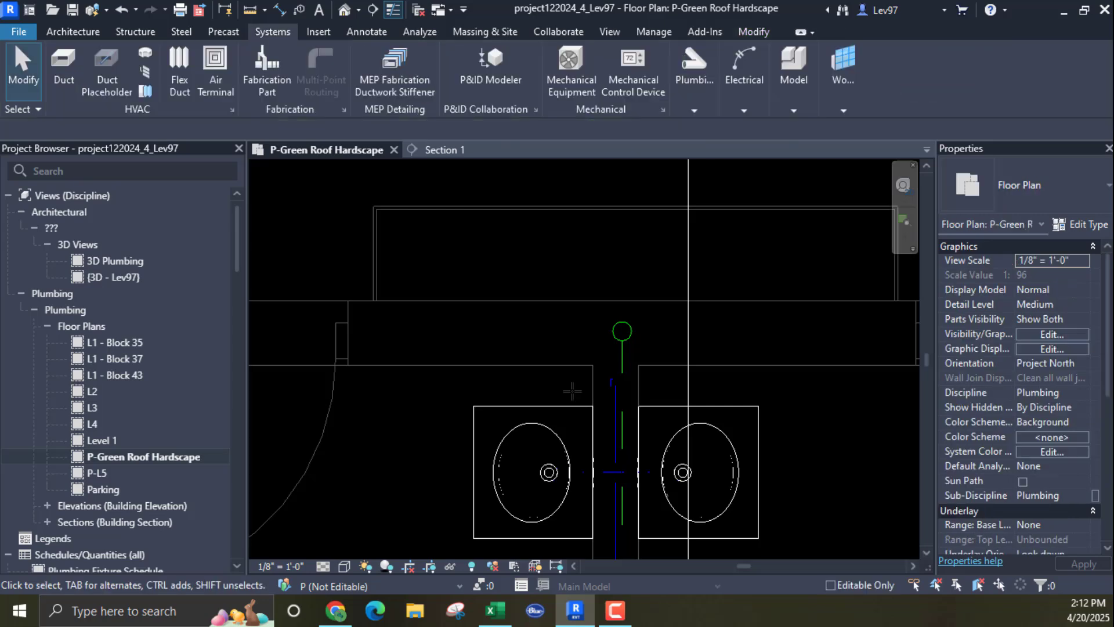
# Step: Select the new vent riser and look for it in Section 1, returning to the P-Green Roof Hardscape plan
pyautogui.scroll(-2, 566, 381)
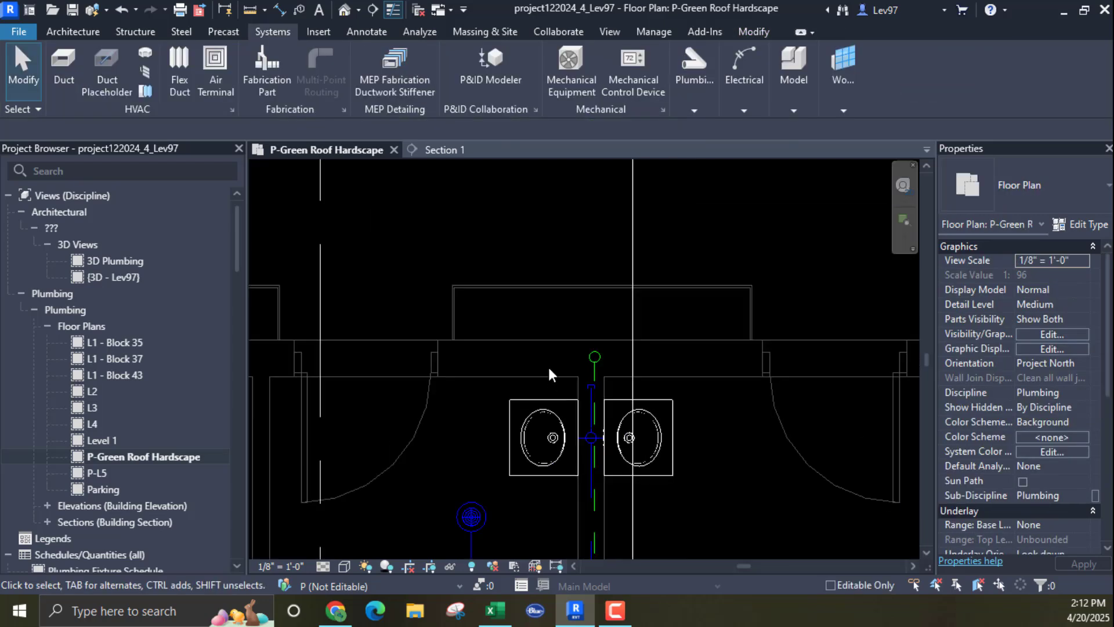
pyautogui.click(589, 355)
pyautogui.click(430, 148)
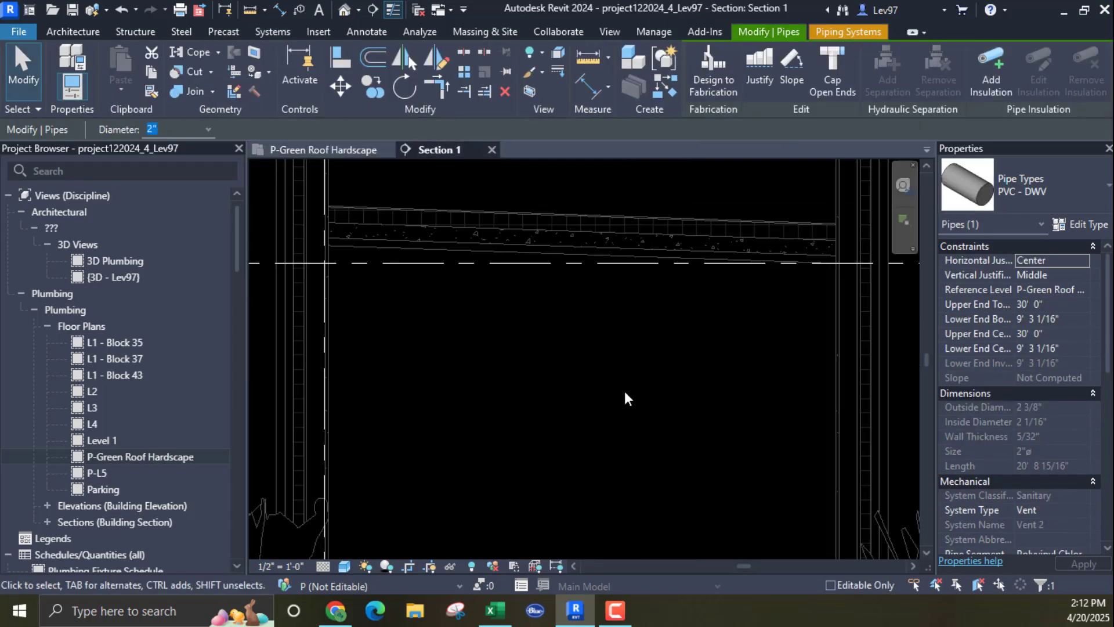
pyautogui.scroll(-5, 621, 390)
pyautogui.scroll(-5, 604, 434)
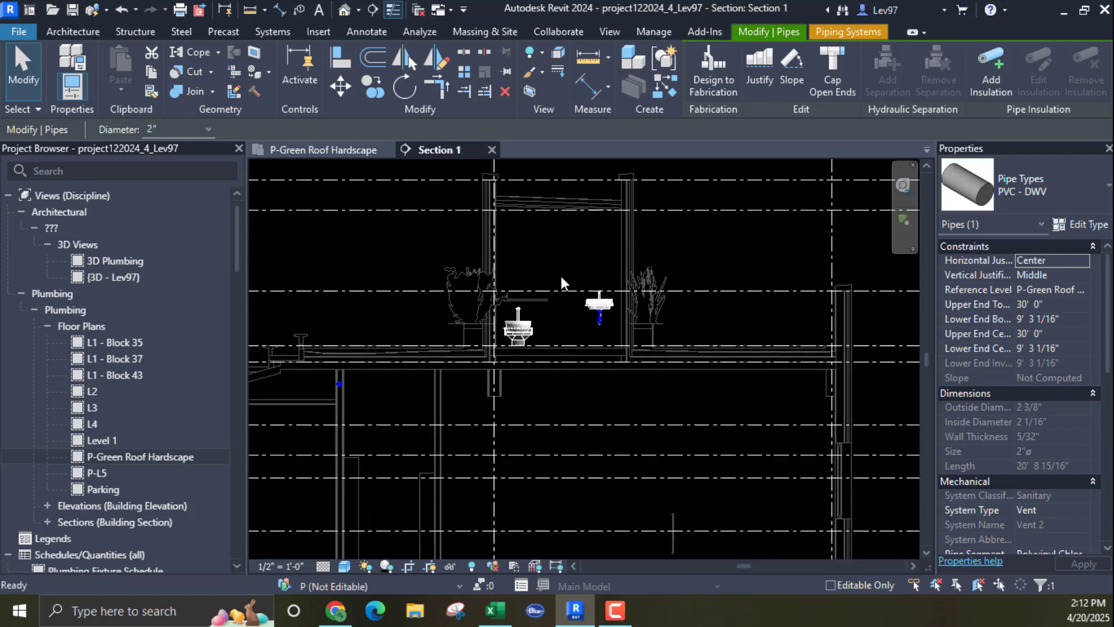
pyautogui.click(301, 149)
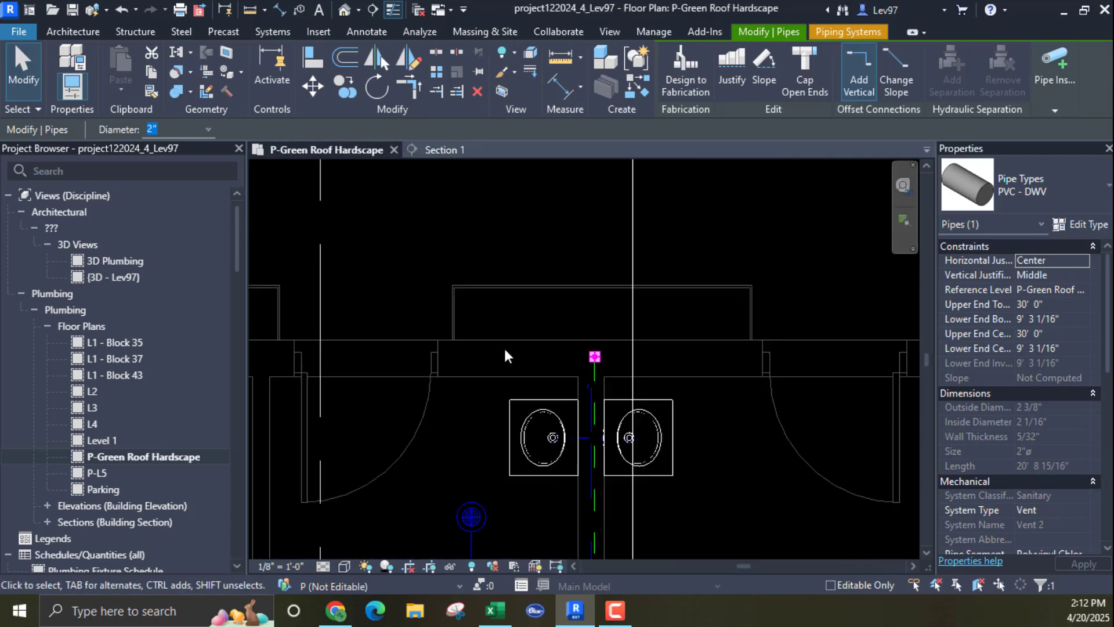
# Step: Shift the Section 1 line and its view depth towards the plumbing wall so that the section takes in the vent pipe
pyautogui.click(631, 282)
pyautogui.moveTo(570, 371); pyautogui.dragTo(518, 317, button='middle')
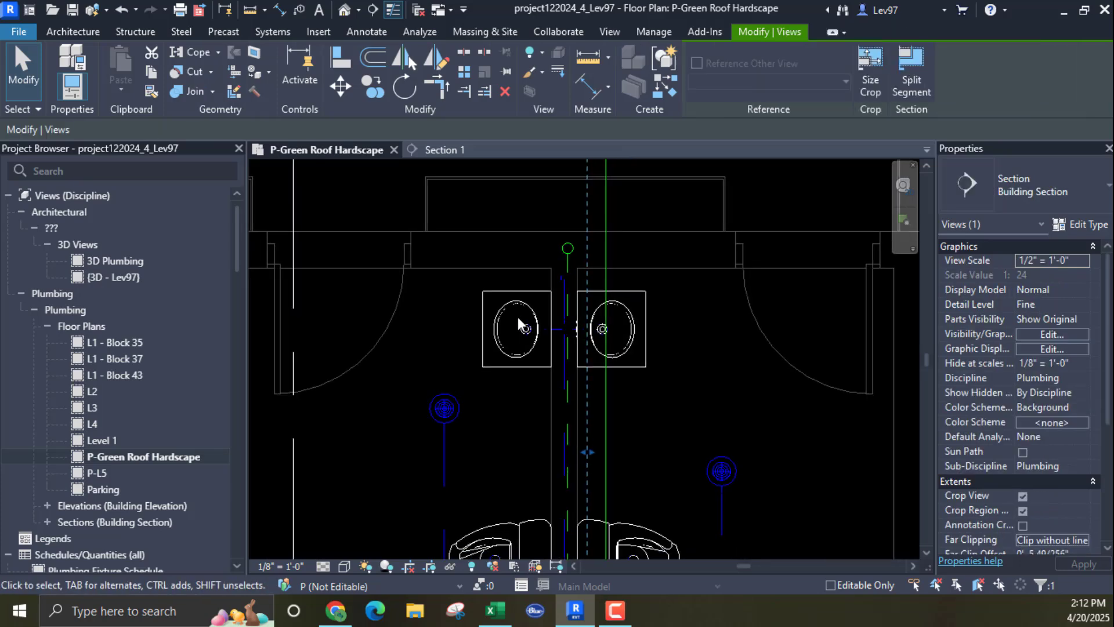
pyautogui.moveTo(602, 218); pyautogui.dragTo(577, 223)
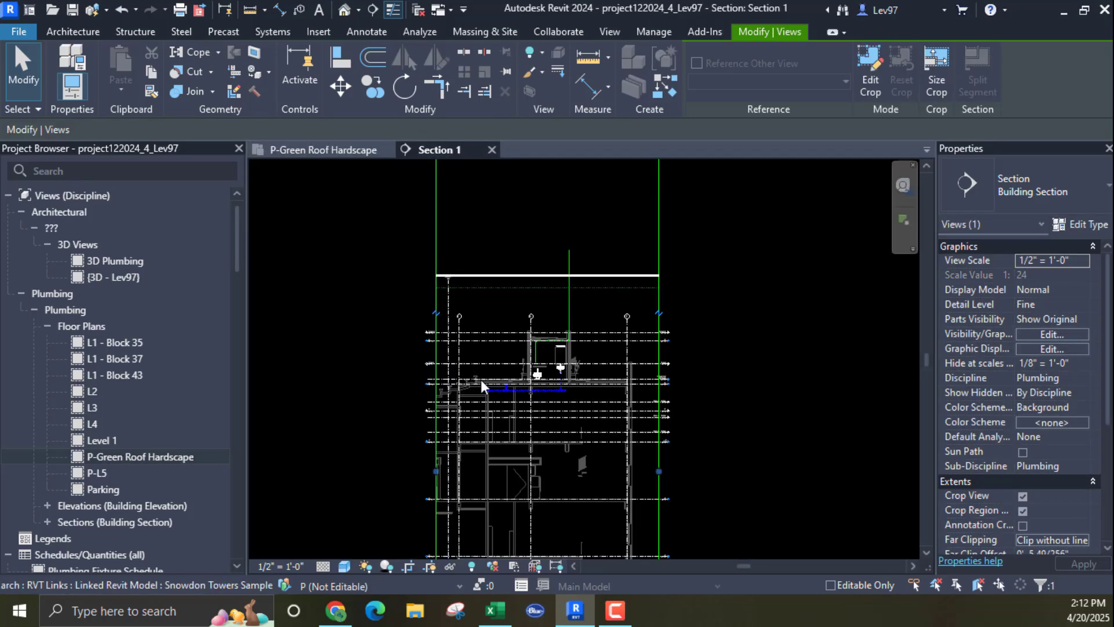
# Step: Examine the vent piping in Section 1, from the drop above the water closet to the riser through the roof
pyautogui.scroll(3, 554, 361)
pyautogui.scroll(3, 585, 307)
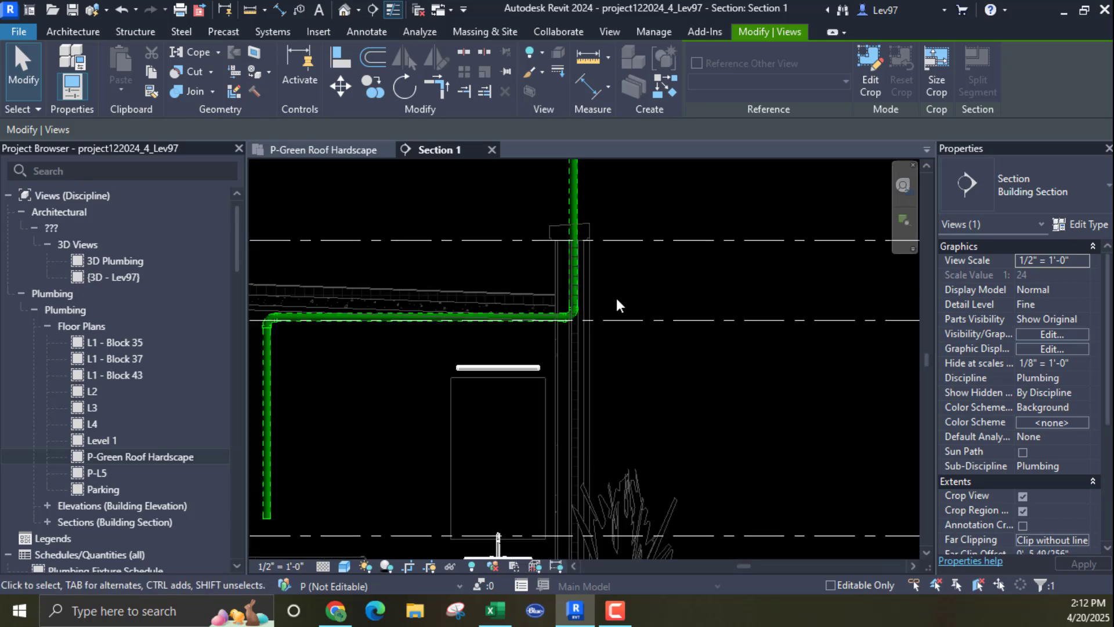
pyautogui.moveTo(616, 297); pyautogui.dragTo(653, 463, button='middle')
pyautogui.scroll(-4, 647, 396)
pyautogui.scroll(-3, 565, 372)
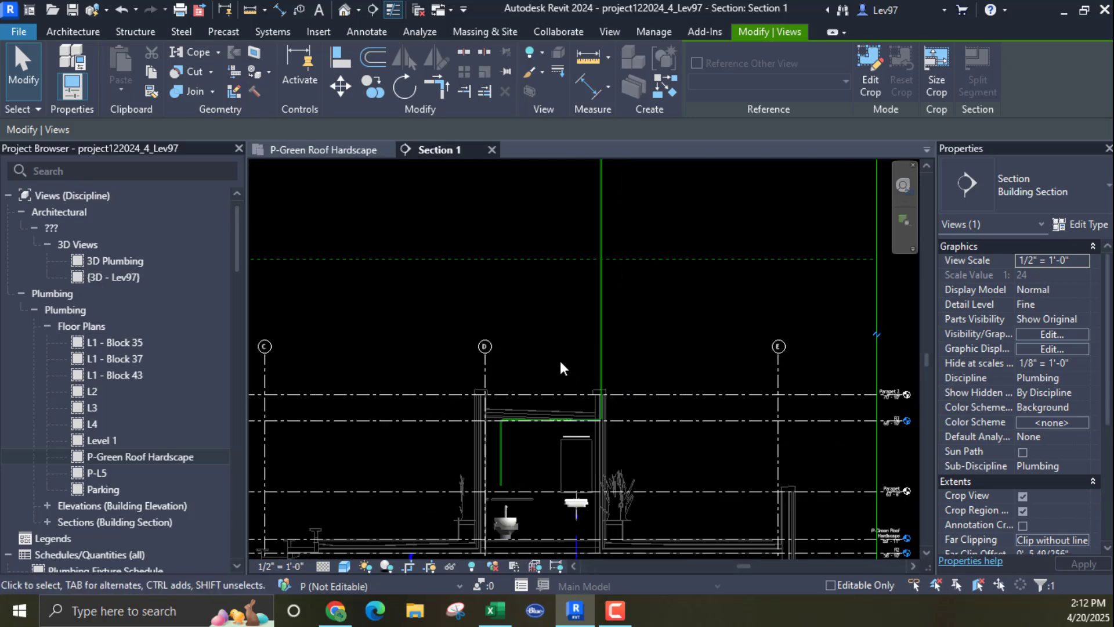
pyautogui.scroll(4, 592, 373)
pyautogui.scroll(3, 565, 354)
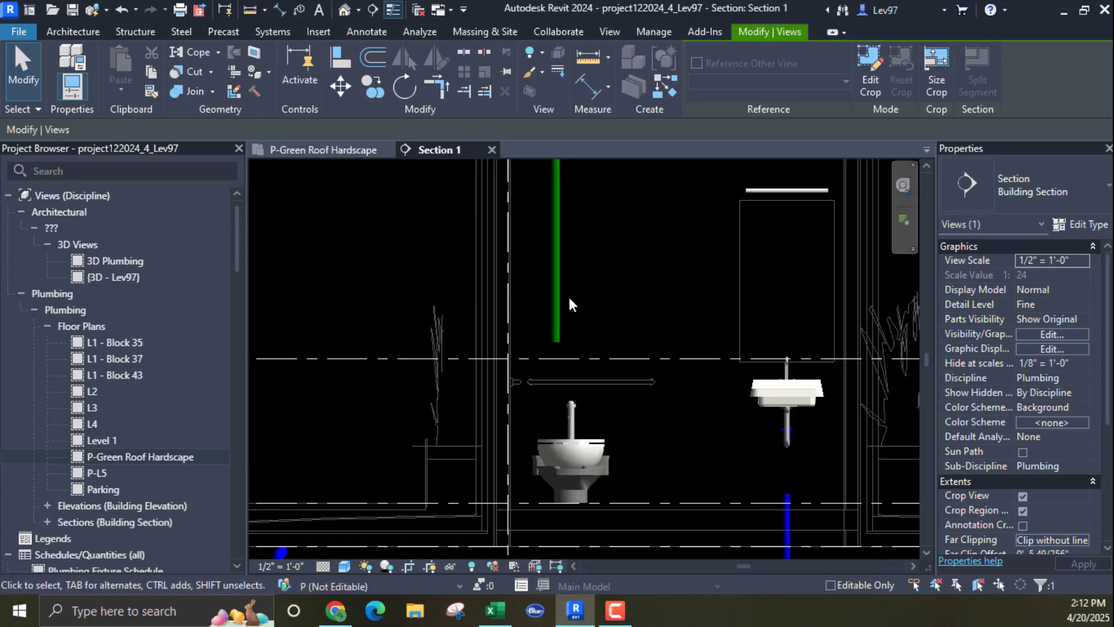
pyautogui.moveTo(576, 333); pyautogui.dragTo(528, 495, button='middle')
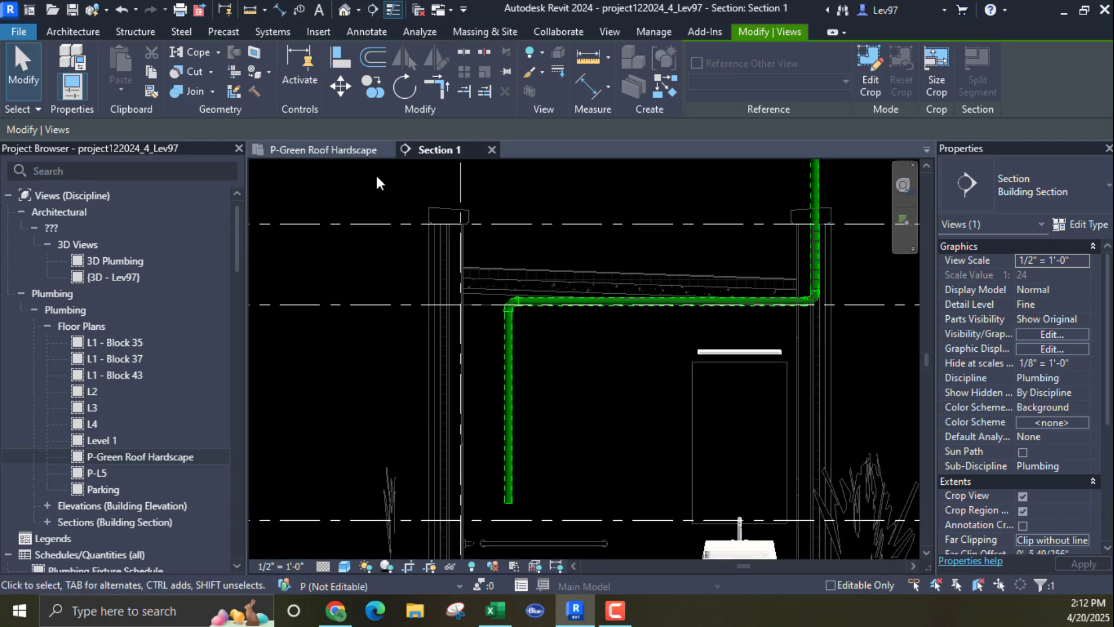
# Step: Move the Section 1 line in the P-Green Roof Hardscape plan slightly closer to the vent pipe, onto the plumbing wall's face
pyautogui.click(345, 149)
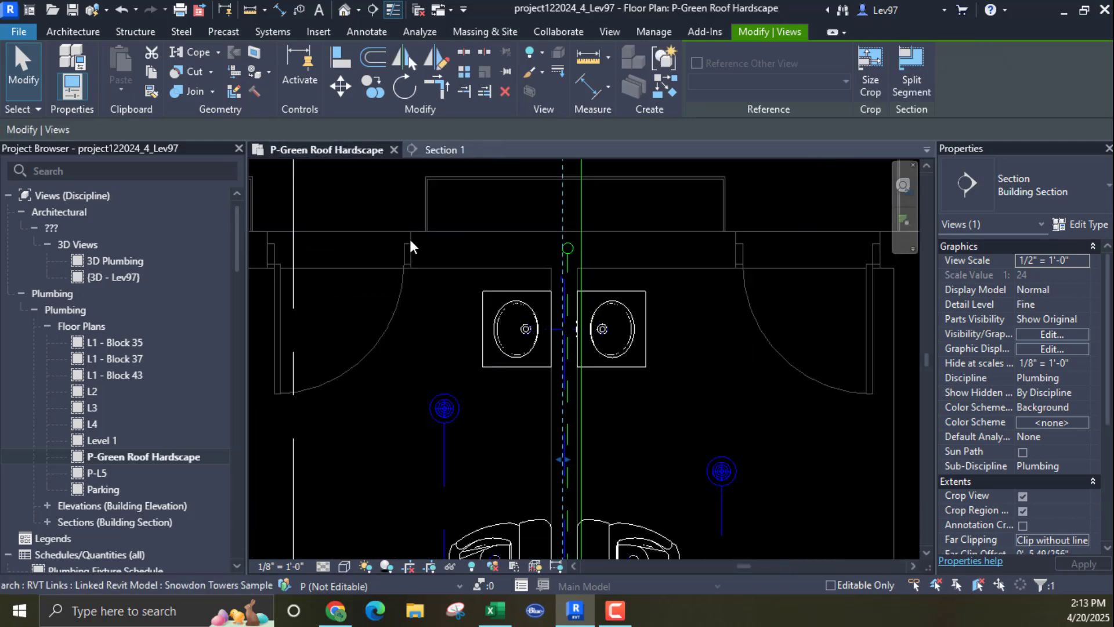
pyautogui.moveTo(582, 231); pyautogui.dragTo(576, 203)
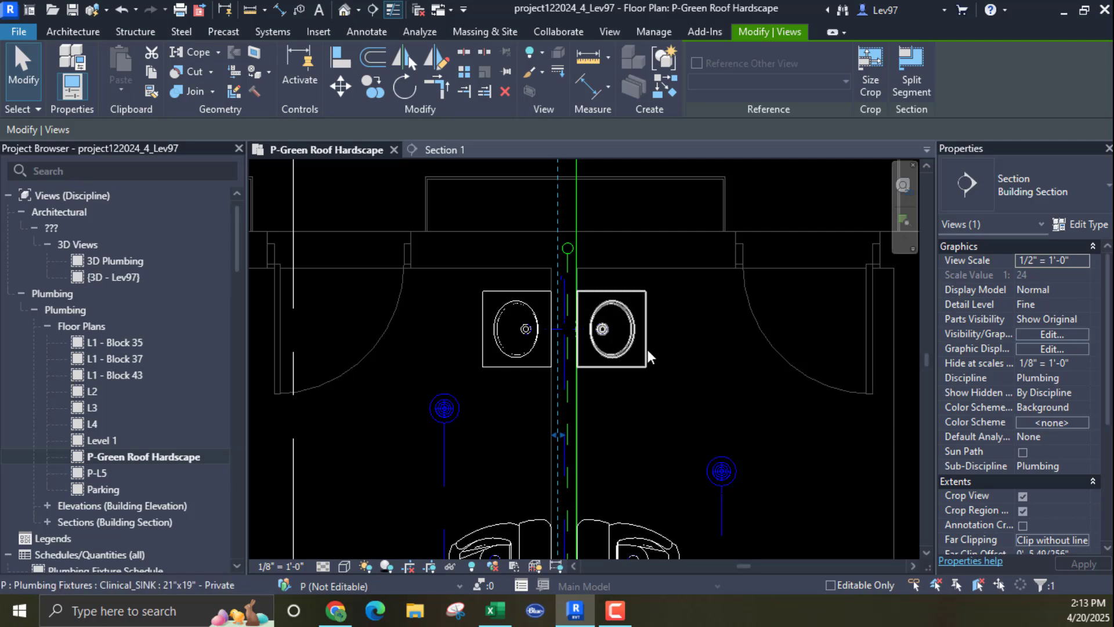
pyautogui.moveTo(646, 365); pyautogui.dragTo(674, 251, button='middle')
pyautogui.click(656, 270)
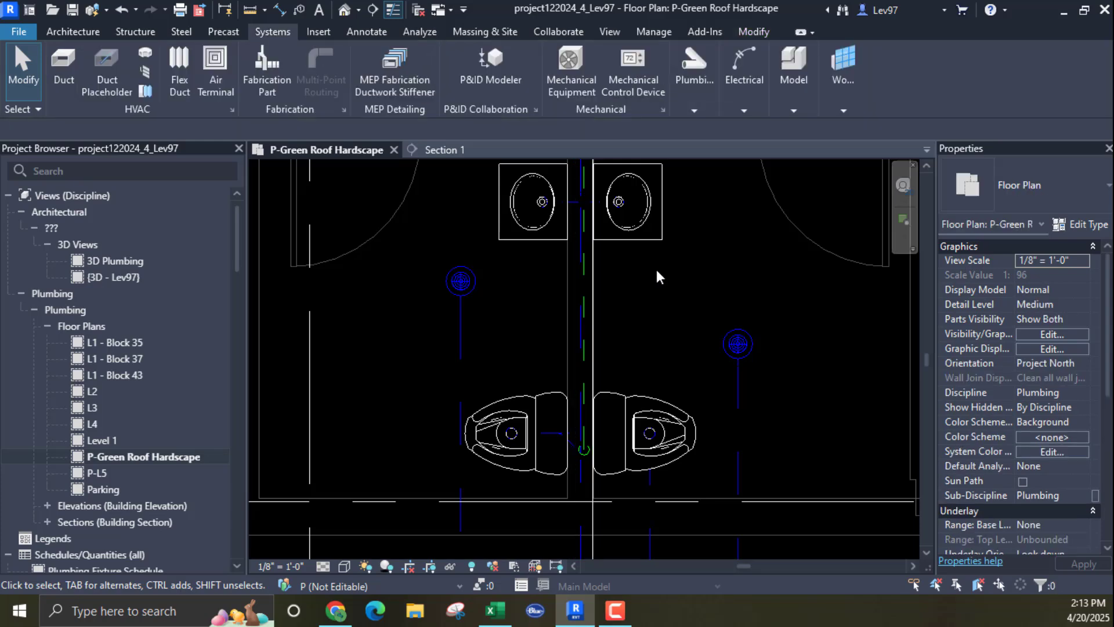
pyautogui.scroll(4, 612, 323)
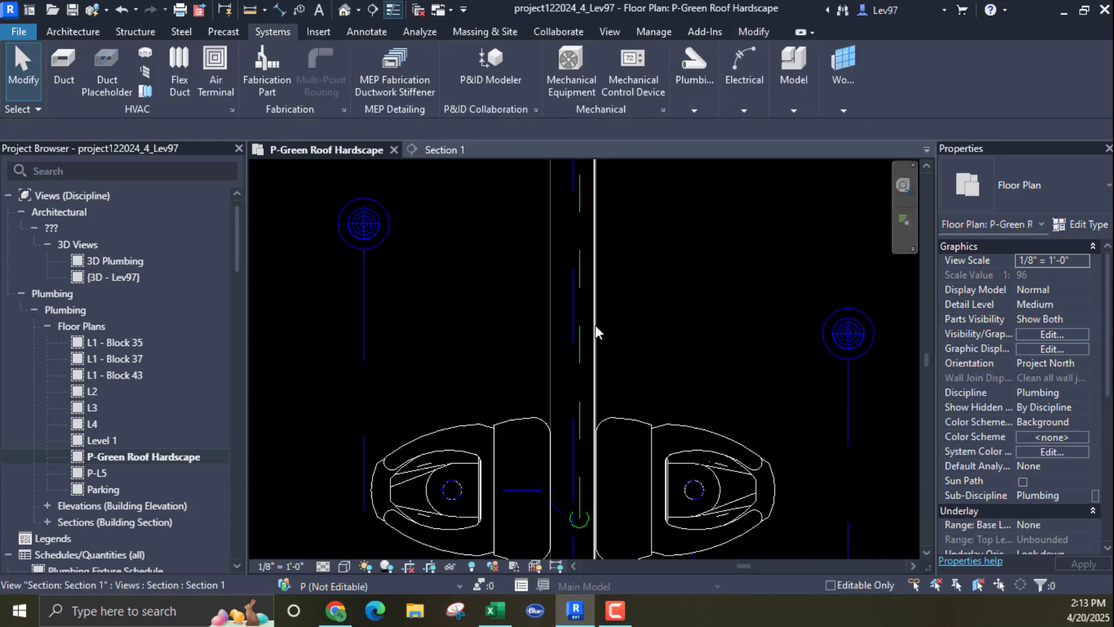
pyautogui.rightClick(583, 350)
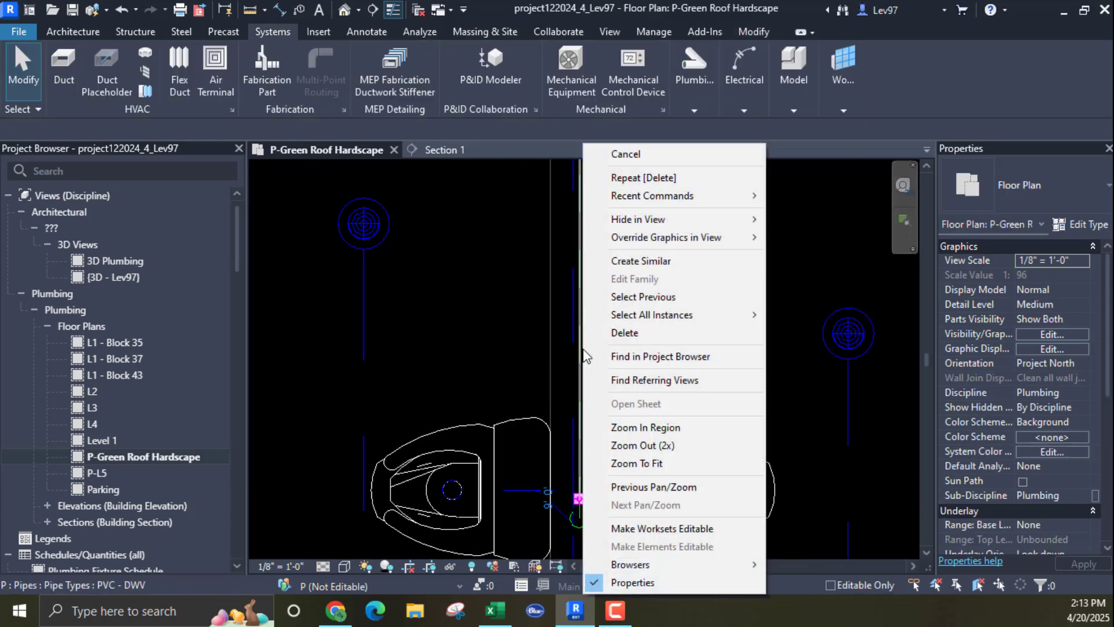
pyautogui.click(644, 296)
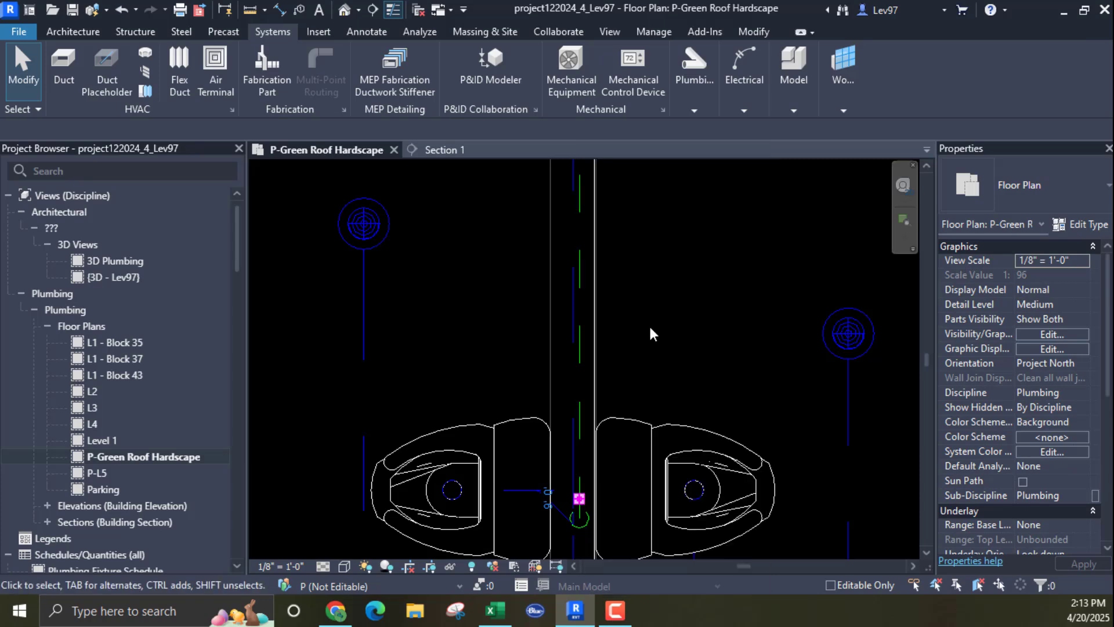
pyautogui.click(541, 273)
# Step: Move the Section 1 line just beyond the nearer floor drain, extend its view depth past the opposite drain, and select the nearer drain
pyautogui.scroll(-3, 544, 277)
pyautogui.scroll(-1, 442, 430)
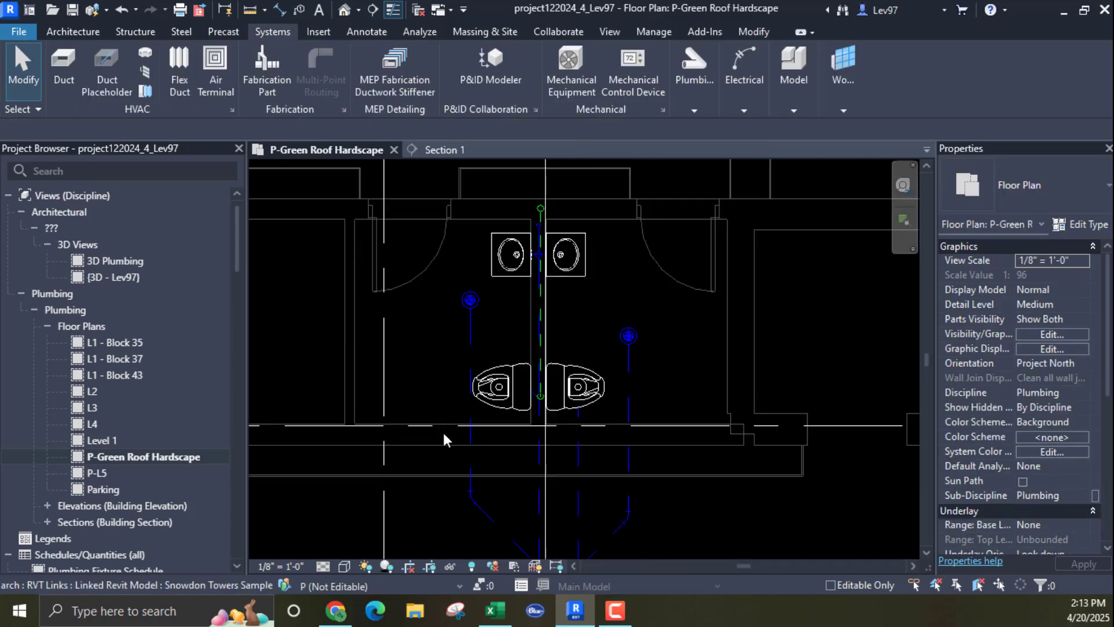
pyautogui.scroll(-1, 544, 474)
pyautogui.click(546, 473)
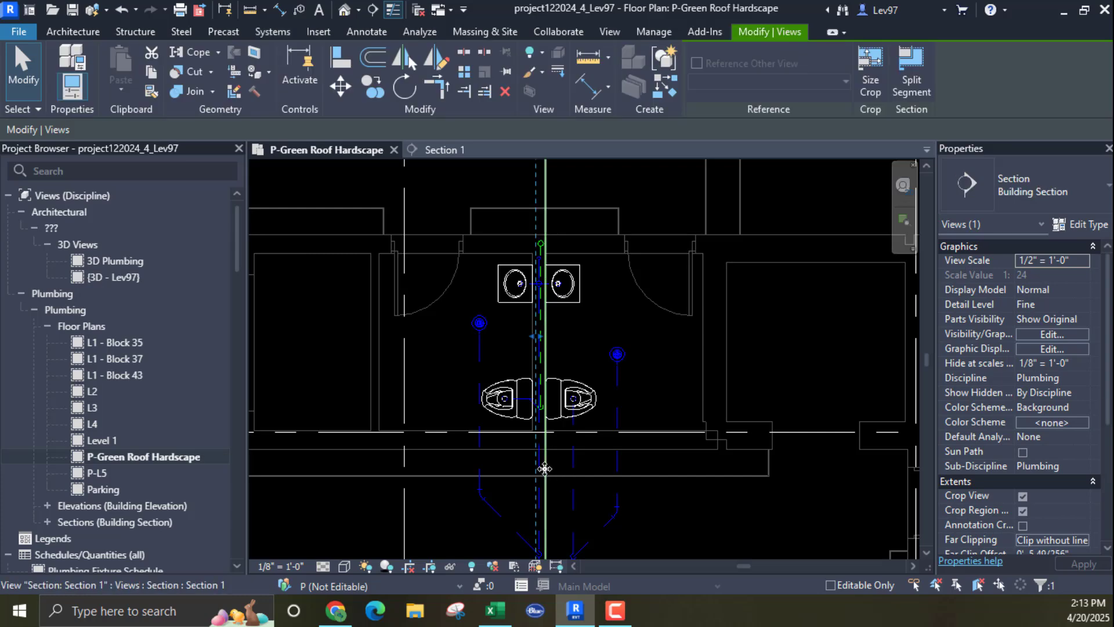
pyautogui.moveTo(545, 473); pyautogui.dragTo(625, 451)
pyautogui.moveTo(610, 319); pyautogui.dragTo(521, 329)
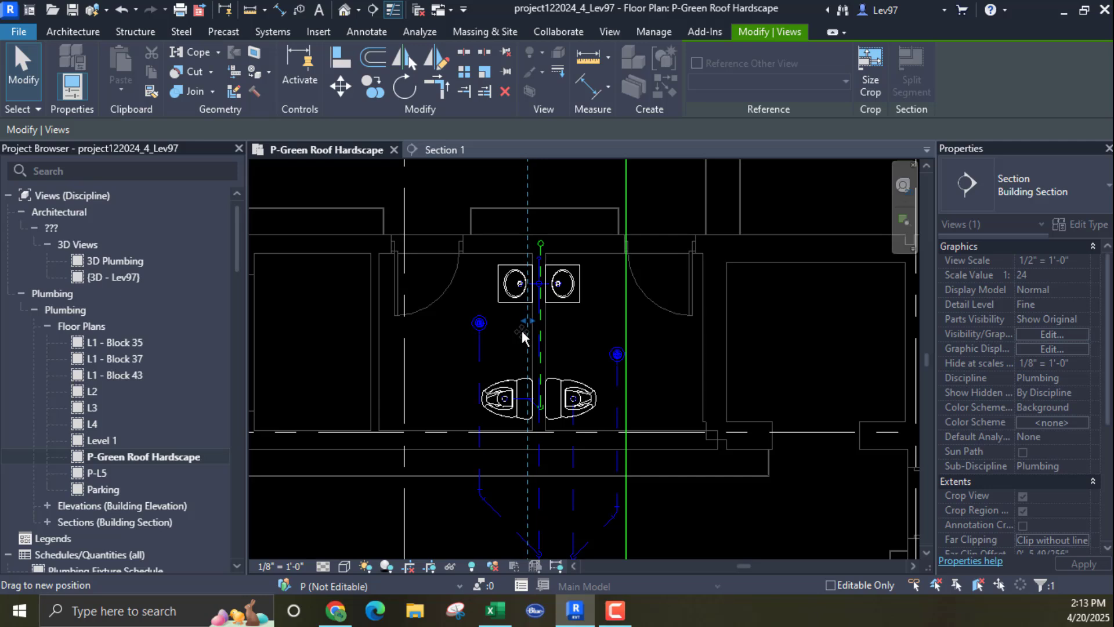
pyautogui.moveTo(521, 330); pyautogui.dragTo(466, 342)
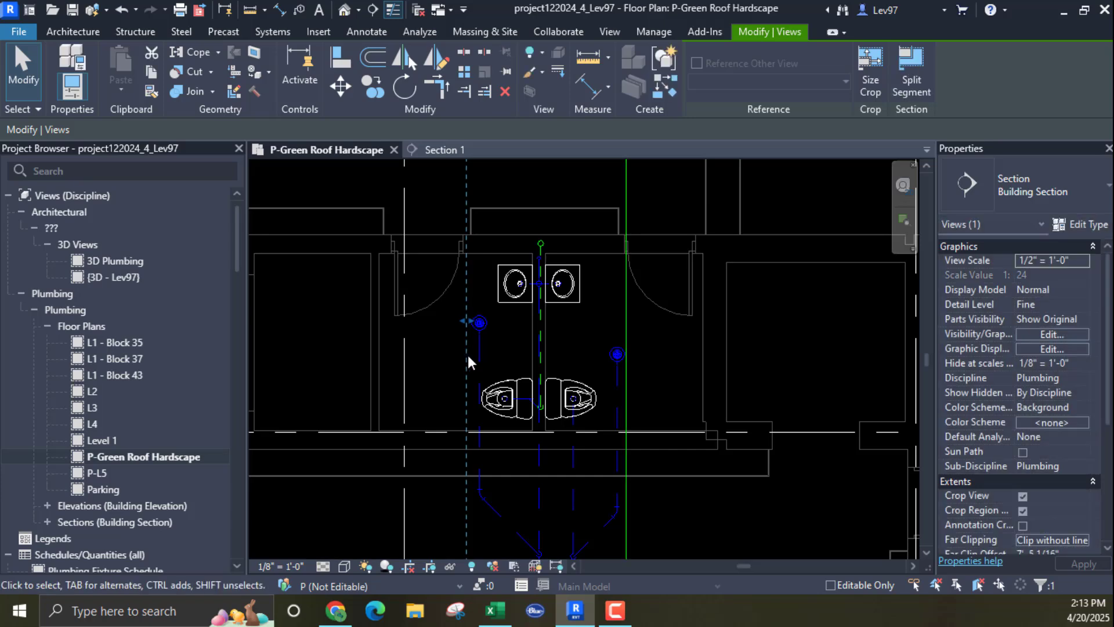
pyautogui.click(617, 353)
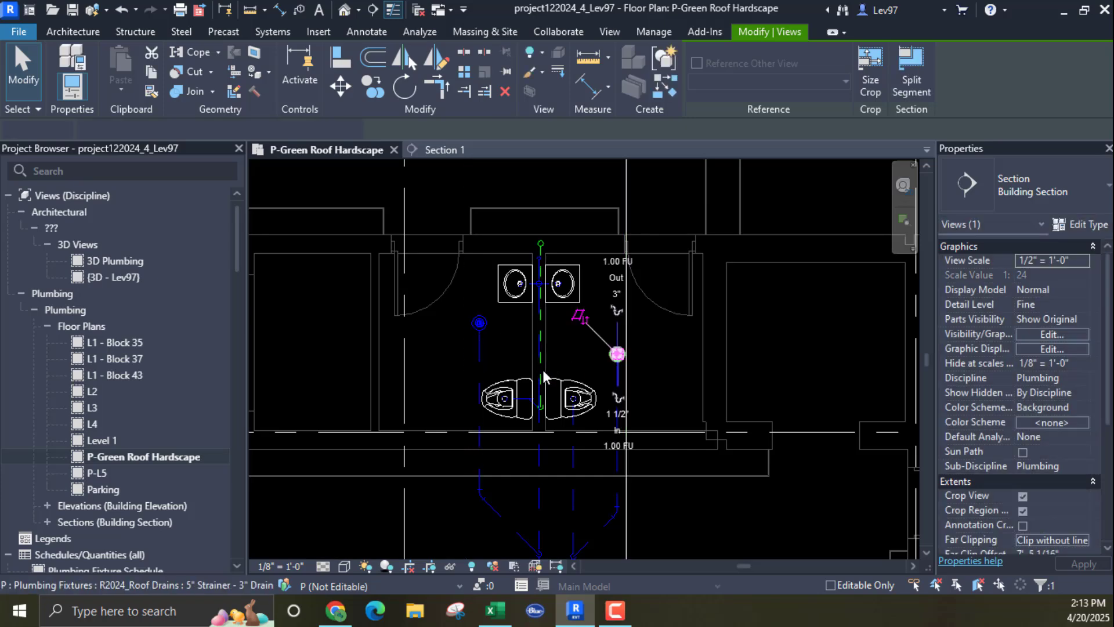
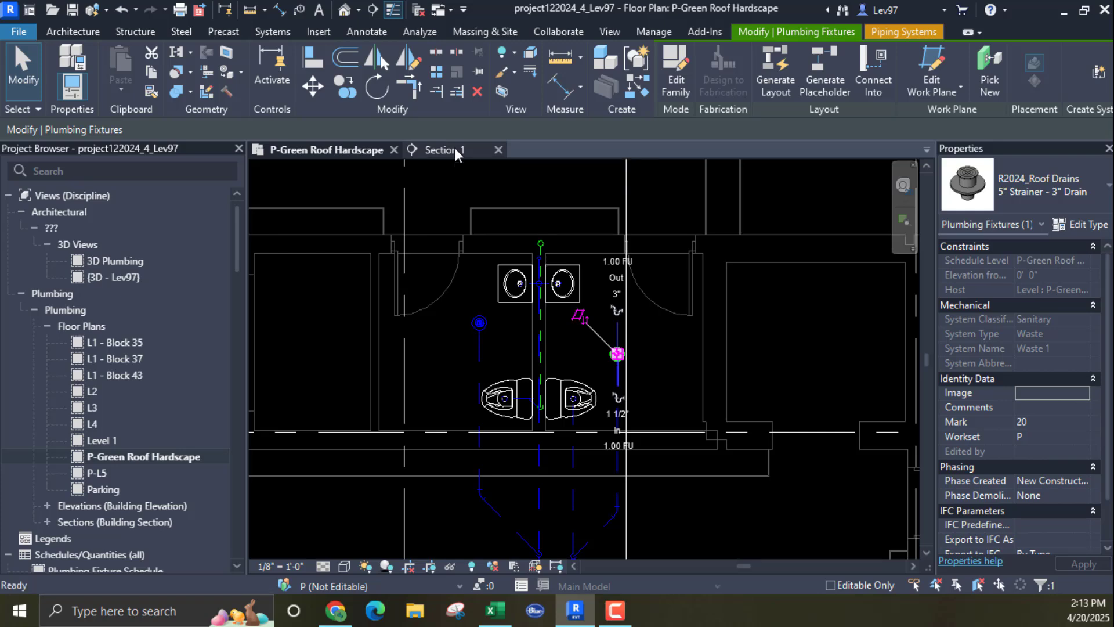
# Step: In Section 1, draw a 2" vent drop from the horizontal vent pipe down to 6' 3", beside the water closet's drop
pyautogui.click(455, 150)
pyautogui.scroll(-3, 522, 380)
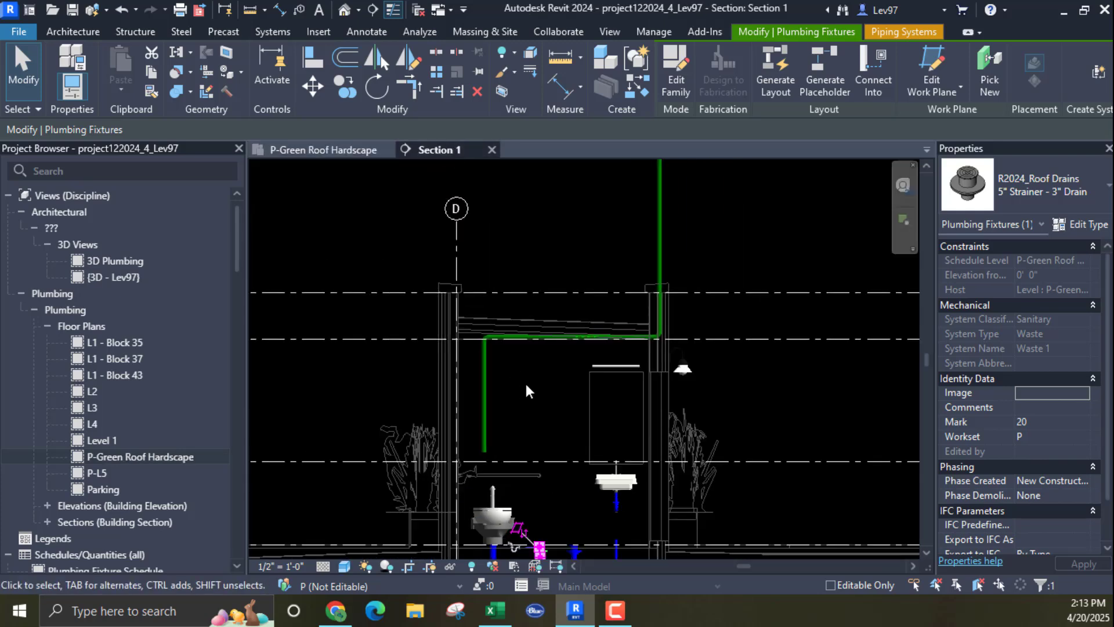
pyautogui.scroll(4, 527, 396)
pyautogui.scroll(1, 507, 428)
pyautogui.click(527, 251)
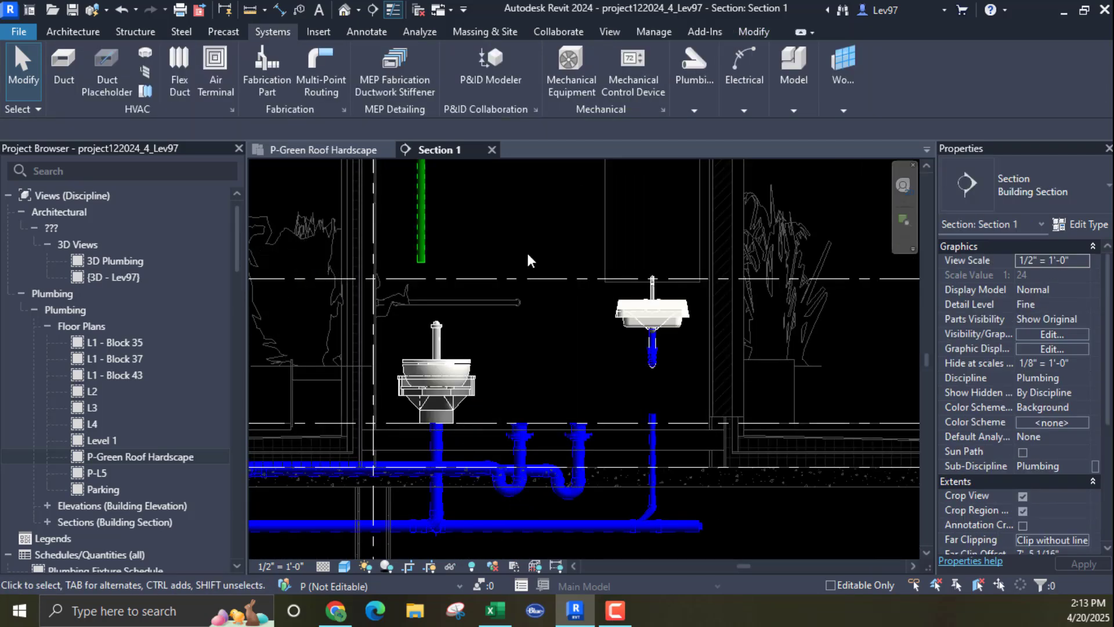
pyautogui.moveTo(527, 251); pyautogui.dragTo(520, 499, button='middle')
pyautogui.rightClick(482, 303)
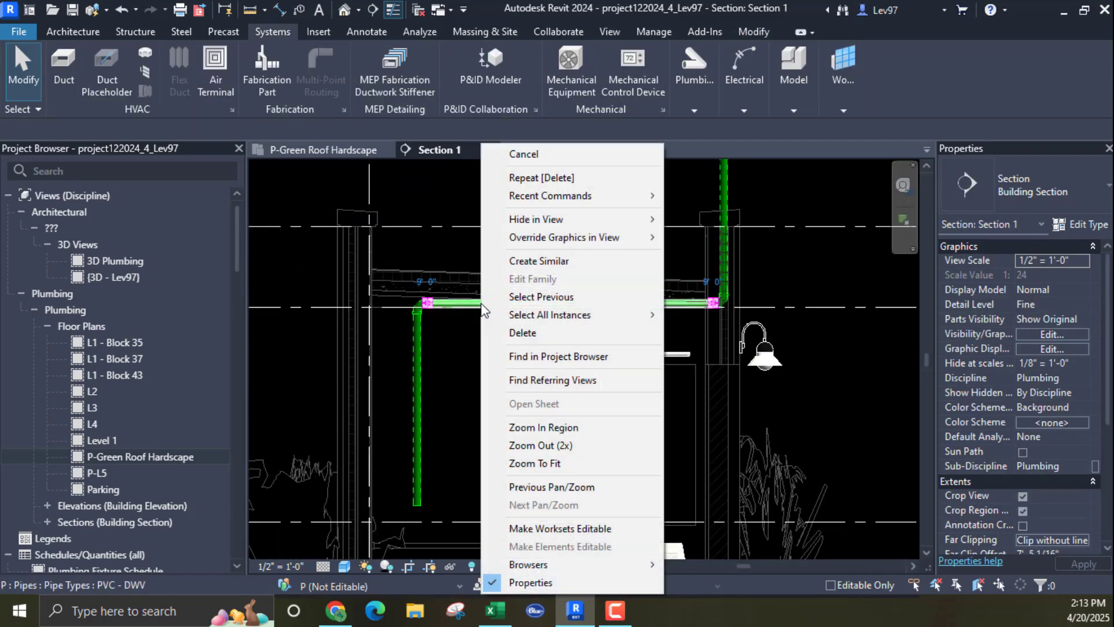
pyautogui.click(538, 261)
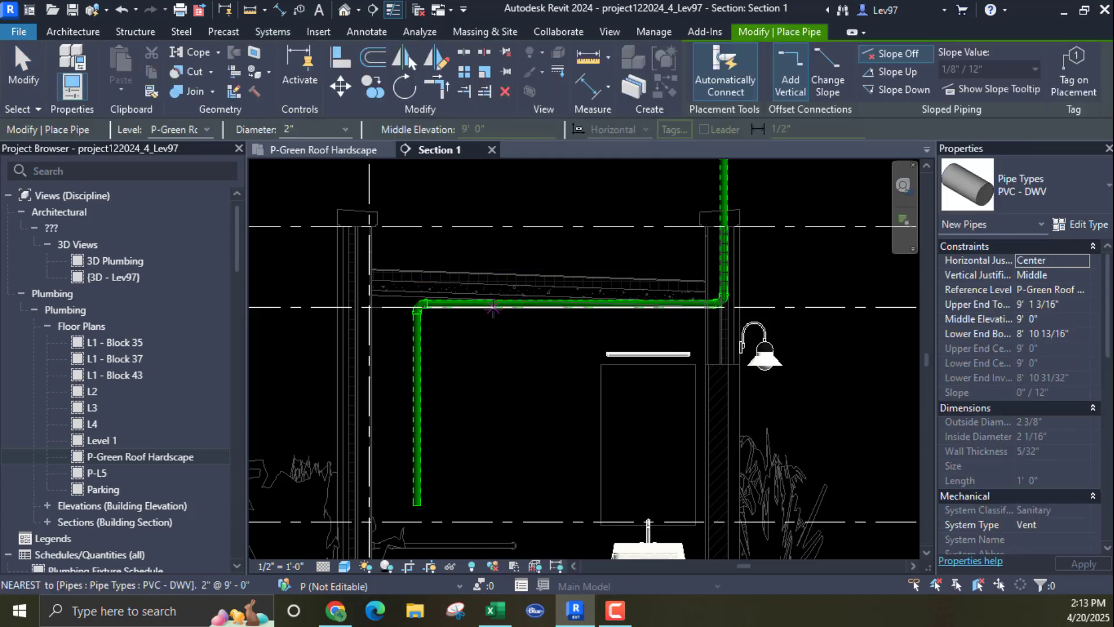
pyautogui.click(493, 304)
pyautogui.click(494, 414)
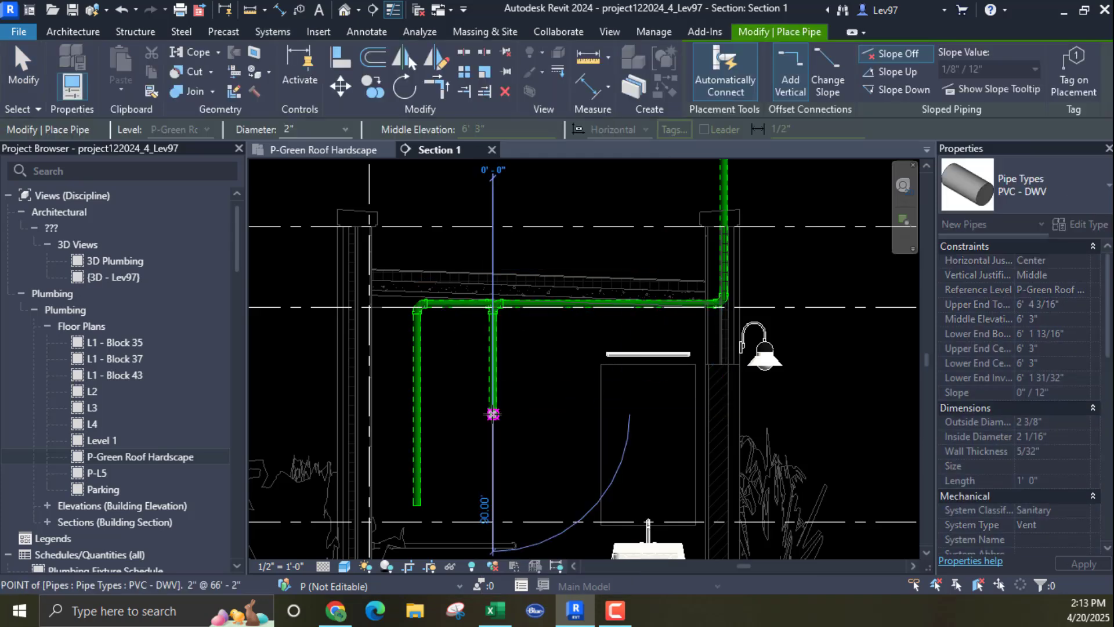
pyautogui.press('Escape')
pyautogui.press('Escape')
# Step: Set the diameter of the new vent drop beside the water closet's drop to 1 1/2"
pyautogui.scroll(2, 488, 318)
pyautogui.scroll(3, 487, 316)
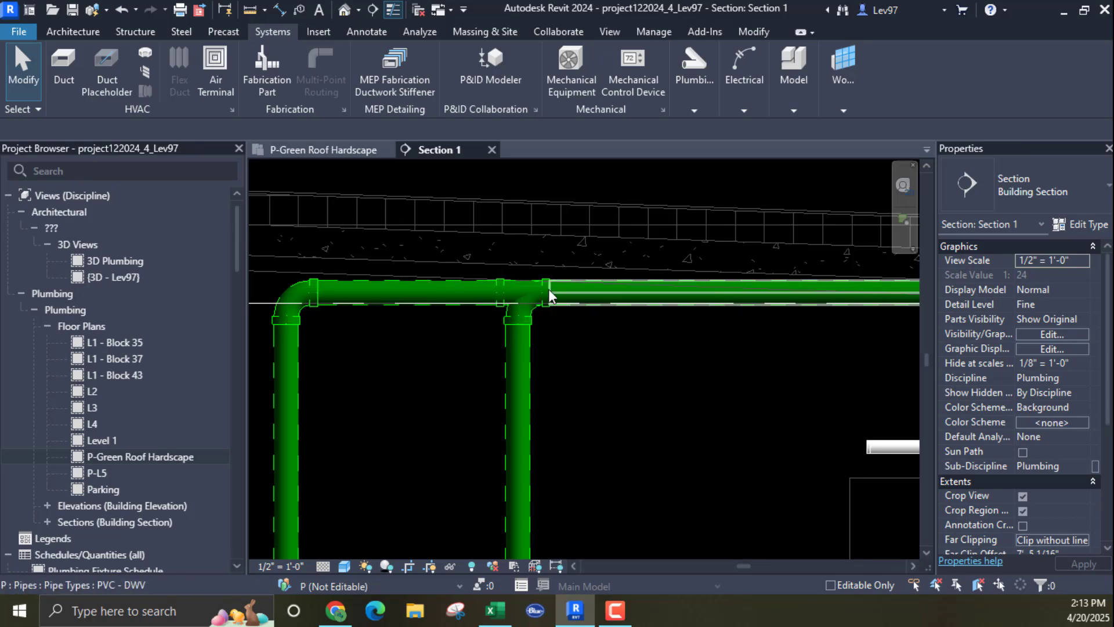
pyautogui.click(507, 401)
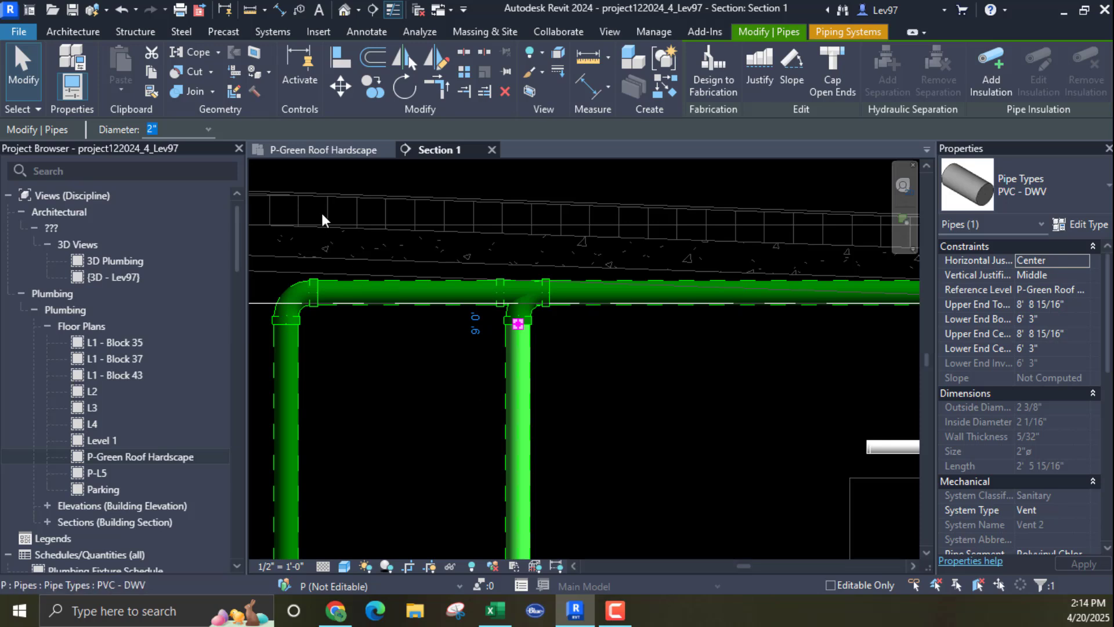
pyautogui.click(208, 128)
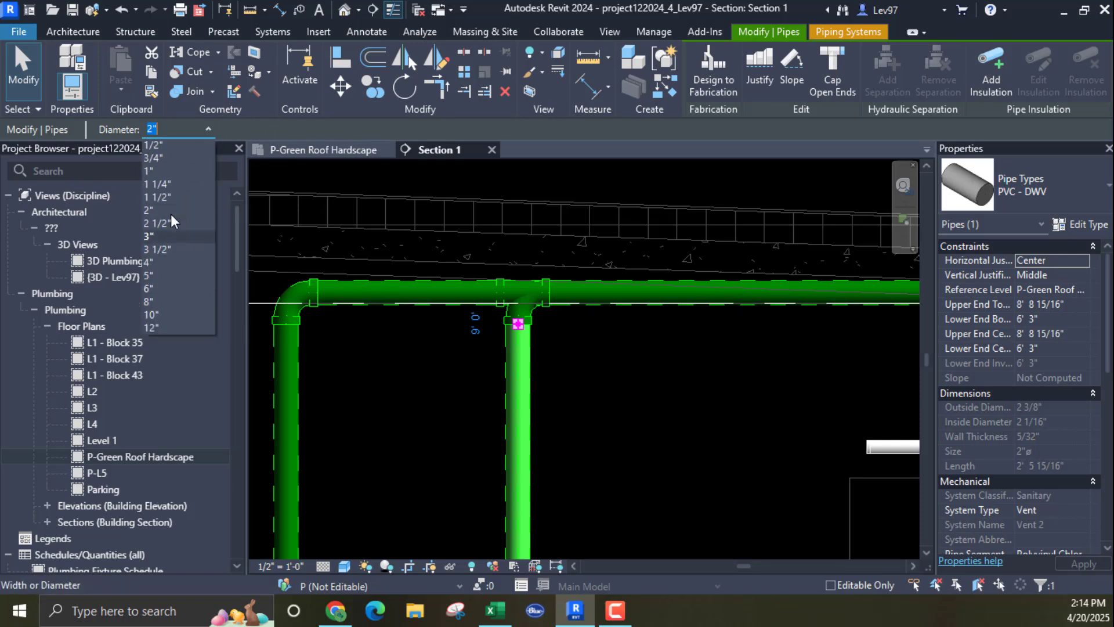
pyautogui.click(175, 195)
pyautogui.click(337, 371)
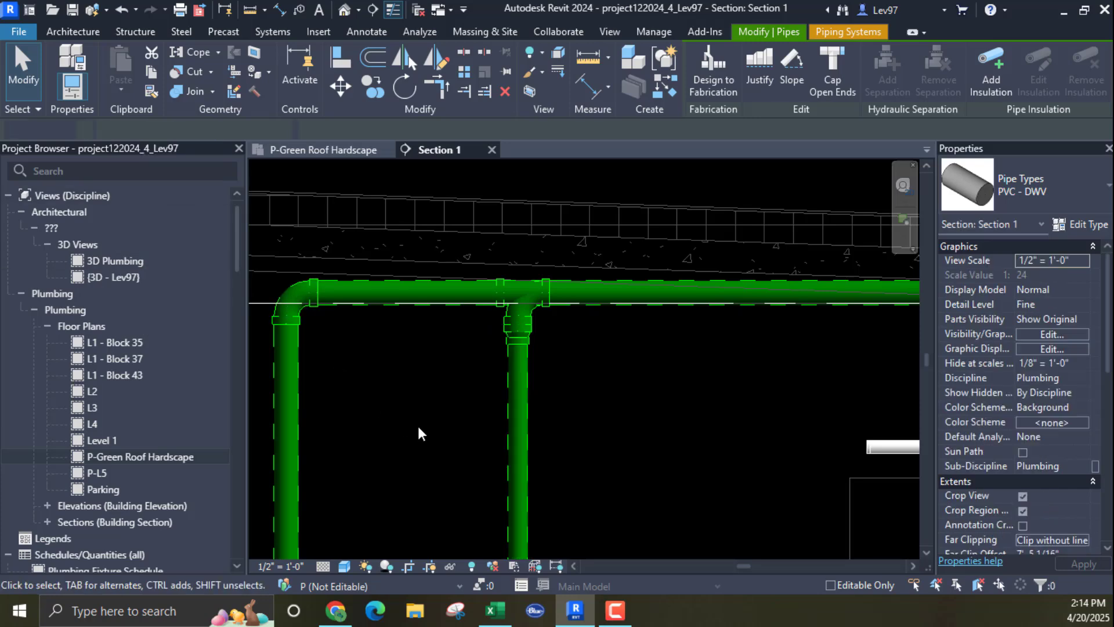
# Step: Draw another 2" vent drop in Section 1, from the horizontal vent down to 5' 6", between the 1 1/2" drop and the lavatory
pyautogui.click(325, 149)
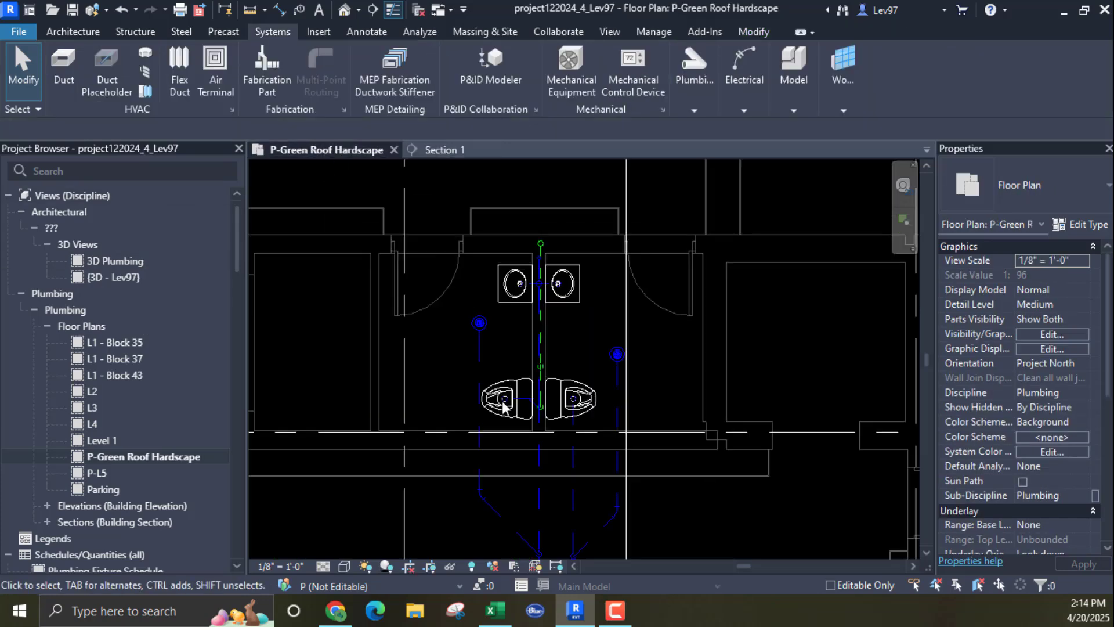
pyautogui.click(447, 149)
pyautogui.scroll(-4, 508, 410)
pyautogui.moveTo(550, 451); pyautogui.dragTo(484, 252, button='middle')
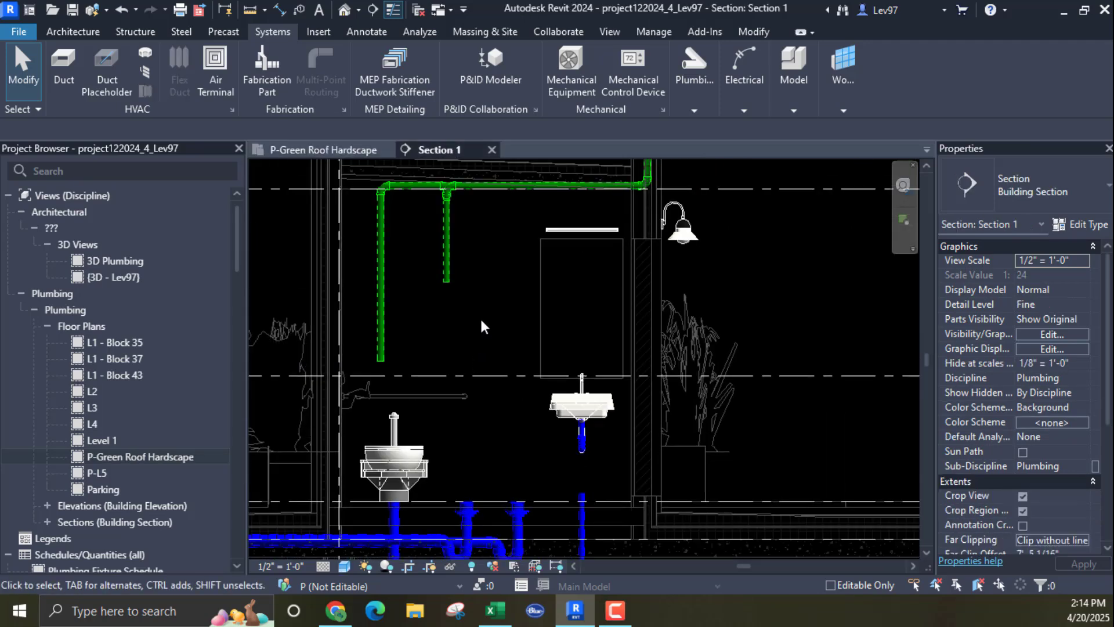
pyautogui.moveTo(479, 251); pyautogui.dragTo(480, 285, button='middle')
pyautogui.click(450, 287)
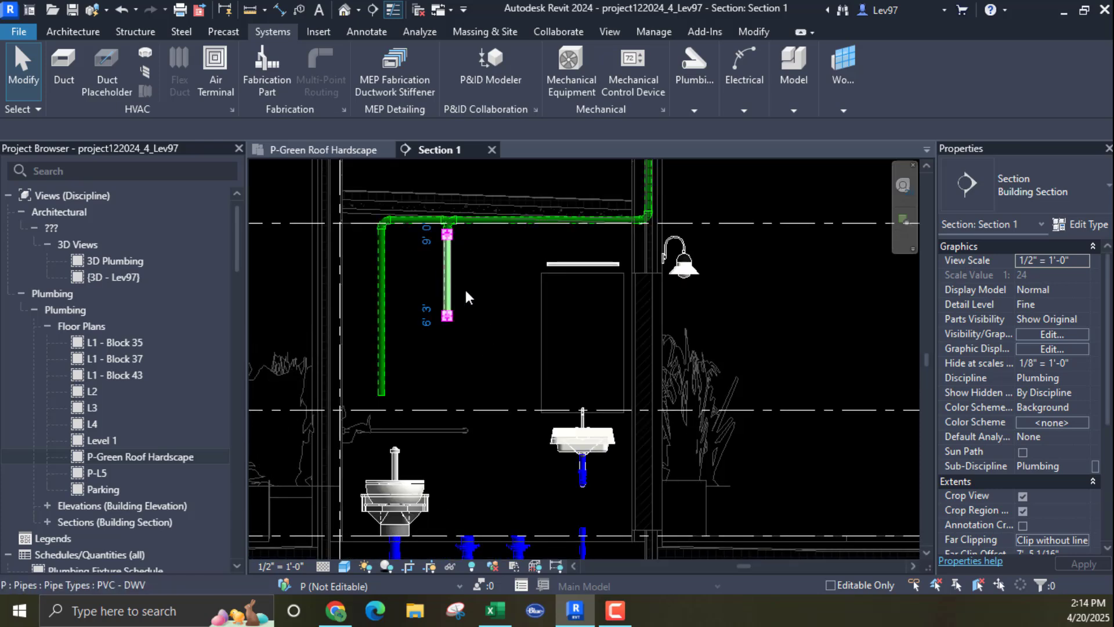
pyautogui.rightClick(468, 291)
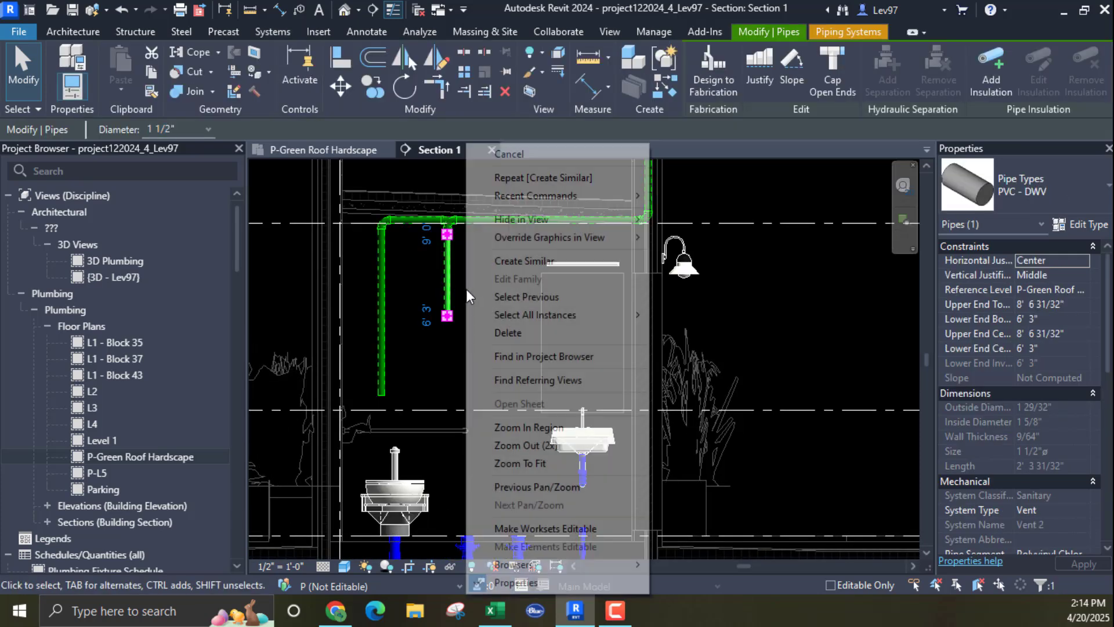
pyautogui.click(520, 259)
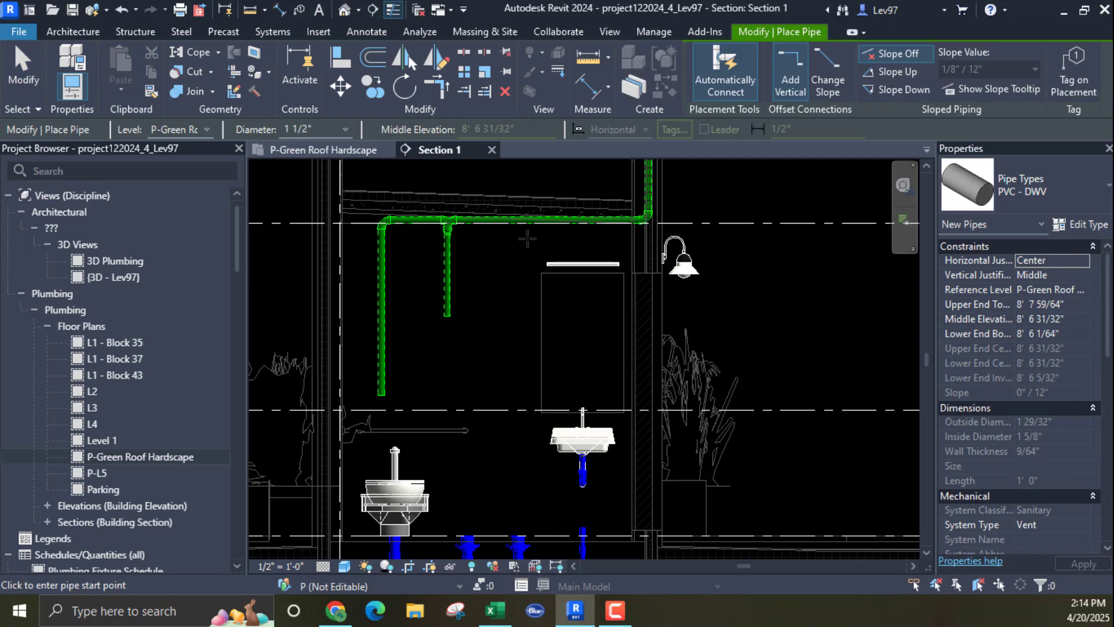
pyautogui.click(525, 220)
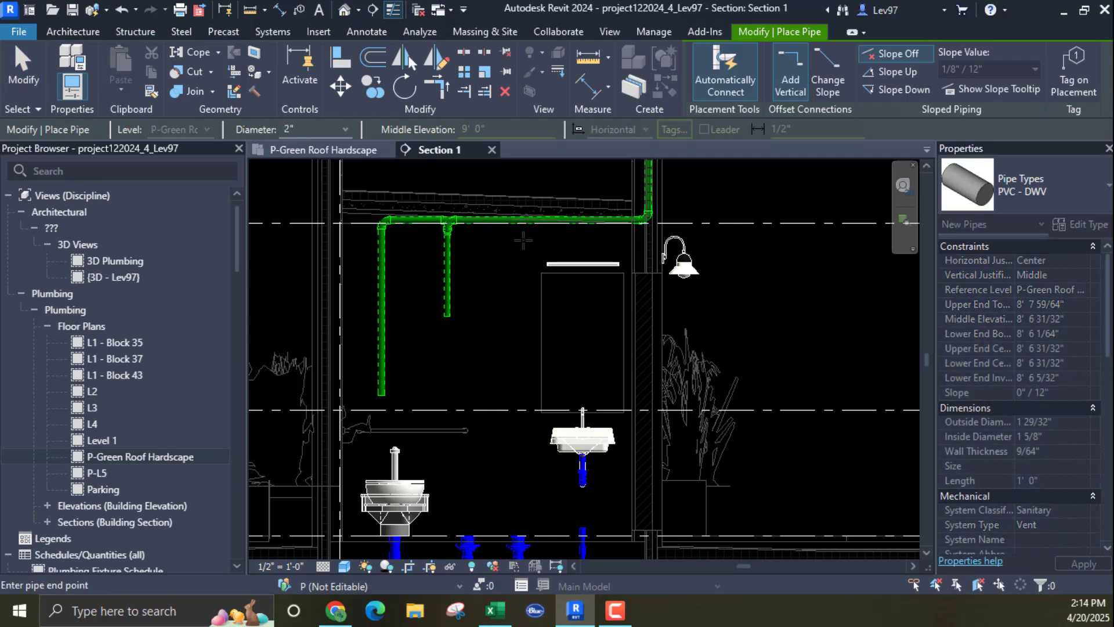
pyautogui.click(522, 343)
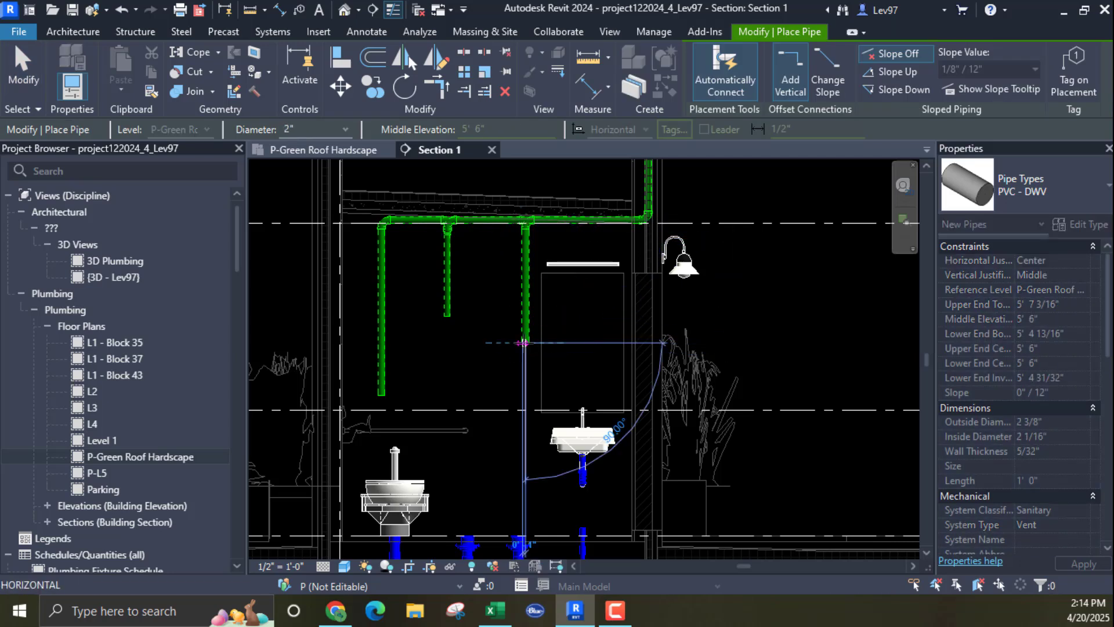
pyautogui.press('Escape')
pyautogui.press('Escape')
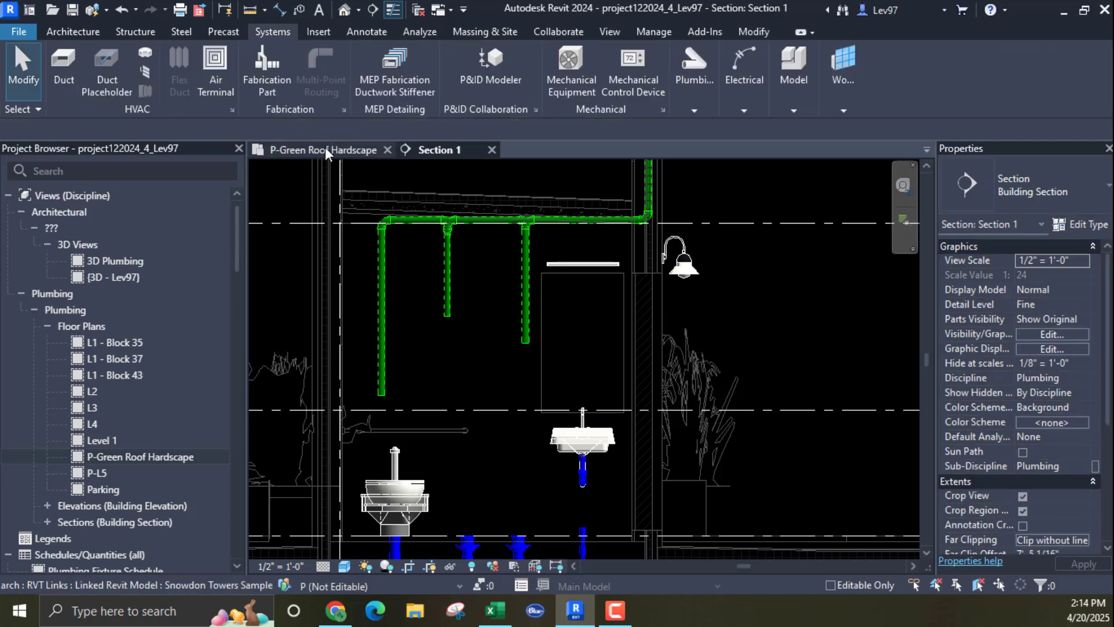
# Step: Narrow Section 1 to the plumbing wall in the P-Green Roof Hardscape plan by moving its line and view depth close to the wall, and reopen the section
pyautogui.click(325, 148)
pyautogui.scroll(2, 525, 358)
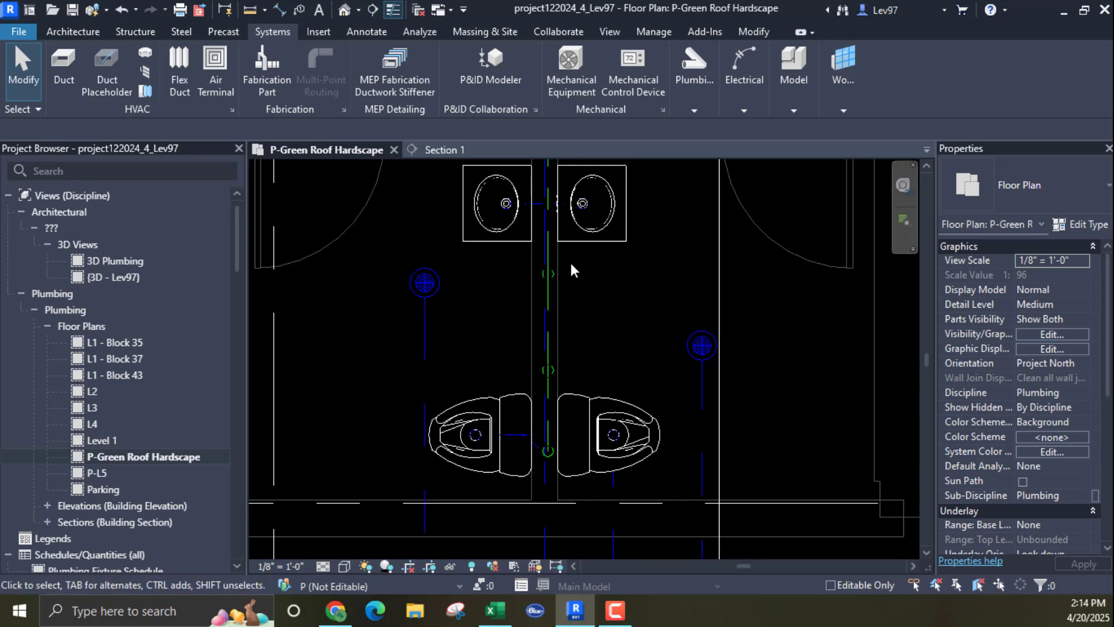
pyautogui.moveTo(570, 261); pyautogui.dragTo(524, 439, button='middle')
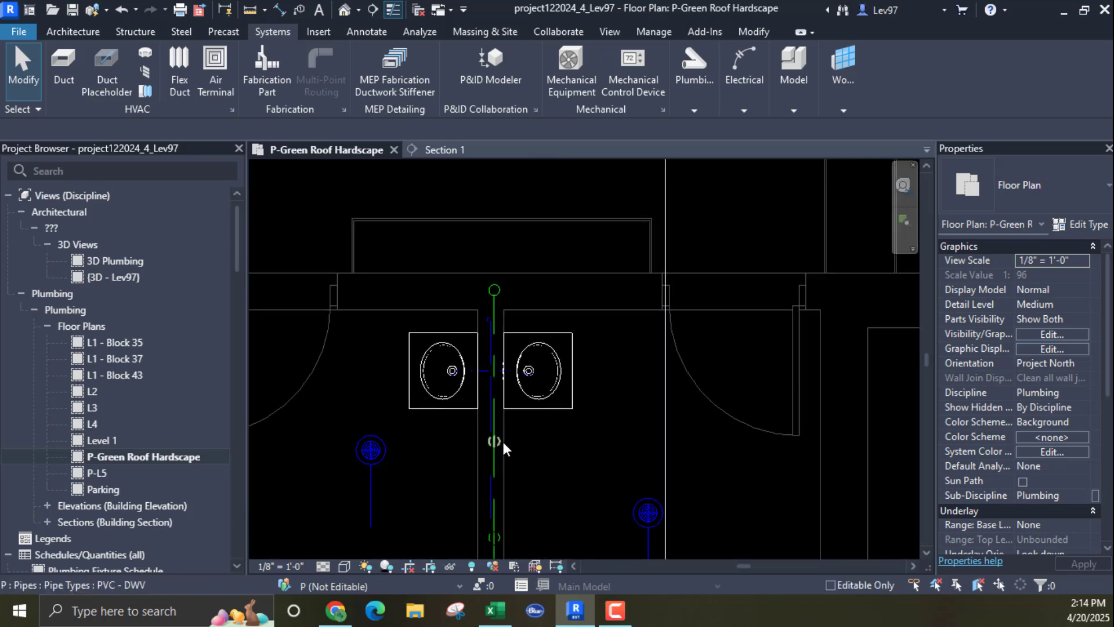
pyautogui.click(667, 464)
pyautogui.moveTo(663, 475); pyautogui.dragTo(519, 412)
pyautogui.scroll(-2, 559, 447)
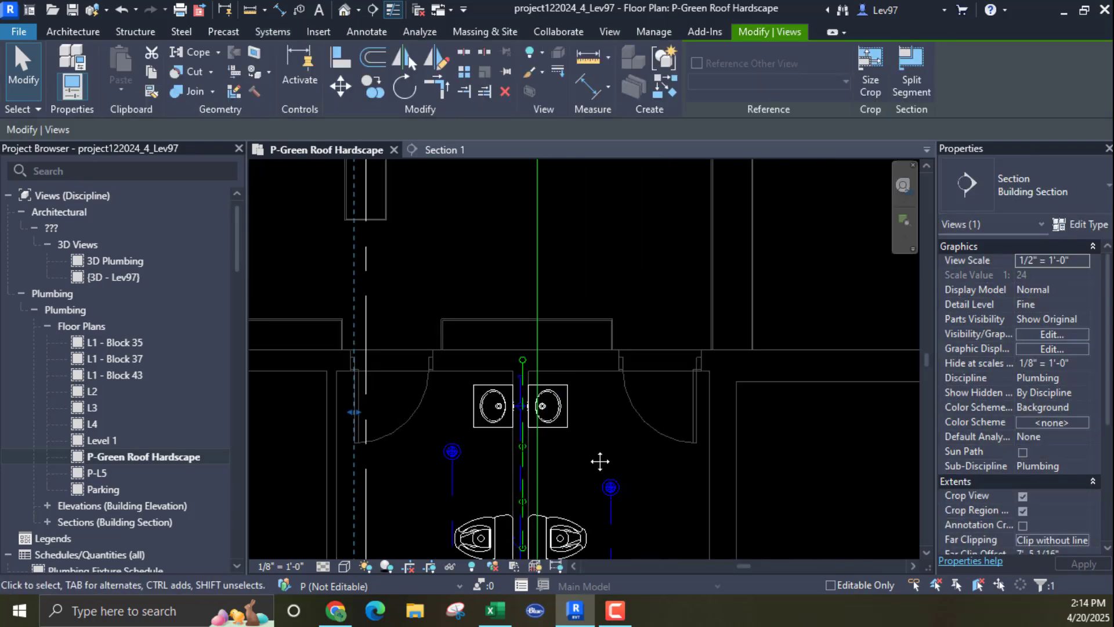
pyautogui.moveTo(600, 461); pyautogui.dragTo(656, 417, button='middle')
pyautogui.moveTo(453, 376); pyautogui.dragTo(608, 389)
pyautogui.scroll(3, 604, 377)
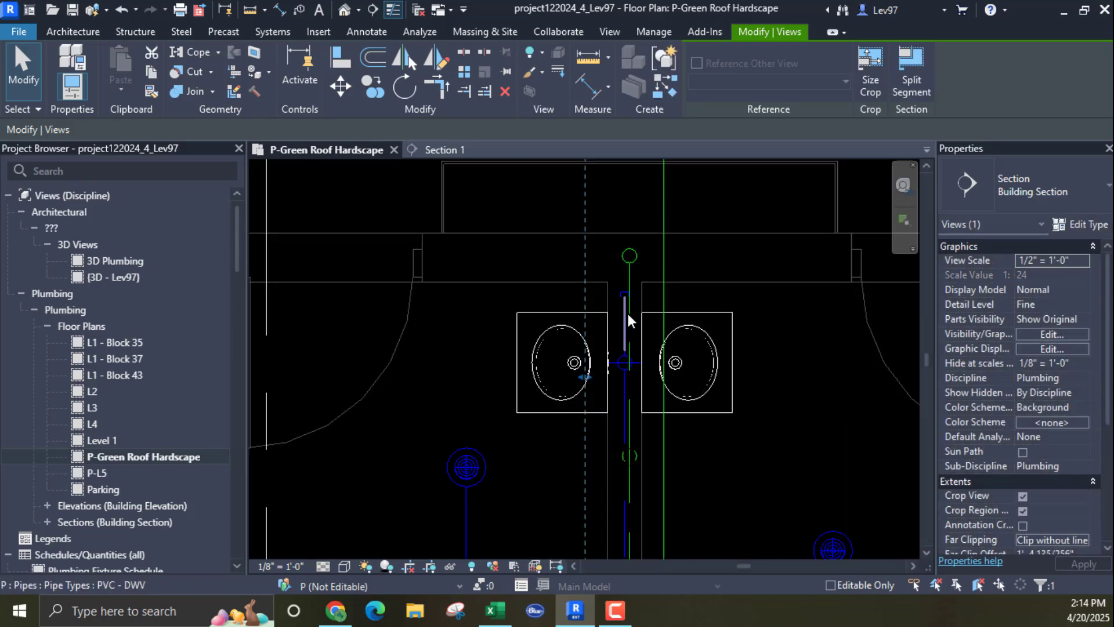
pyautogui.click(652, 315)
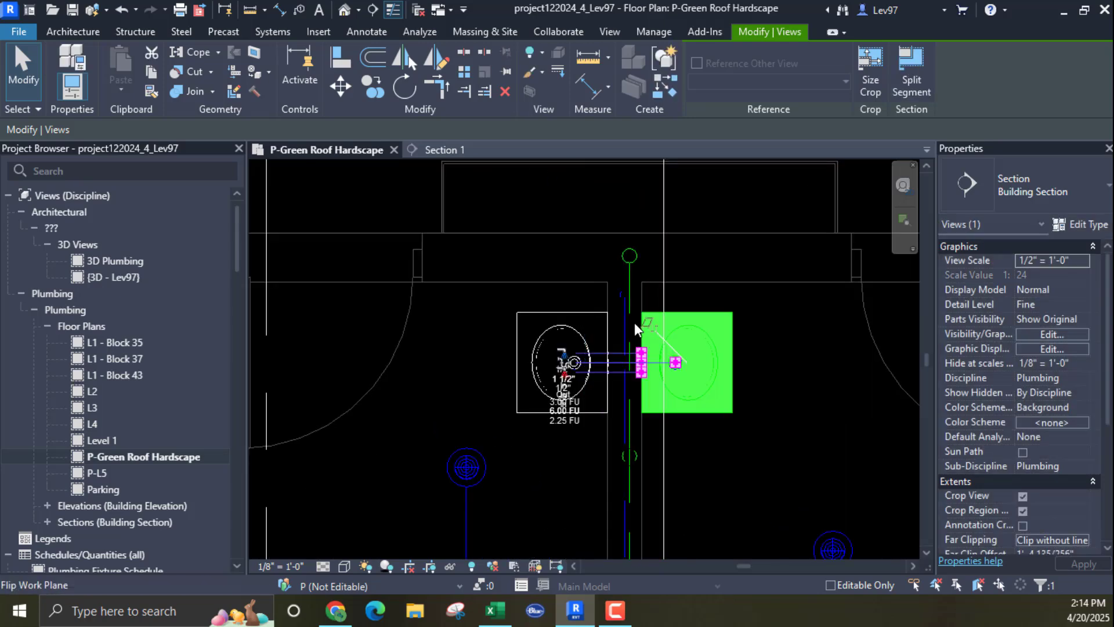
pyautogui.click(452, 151)
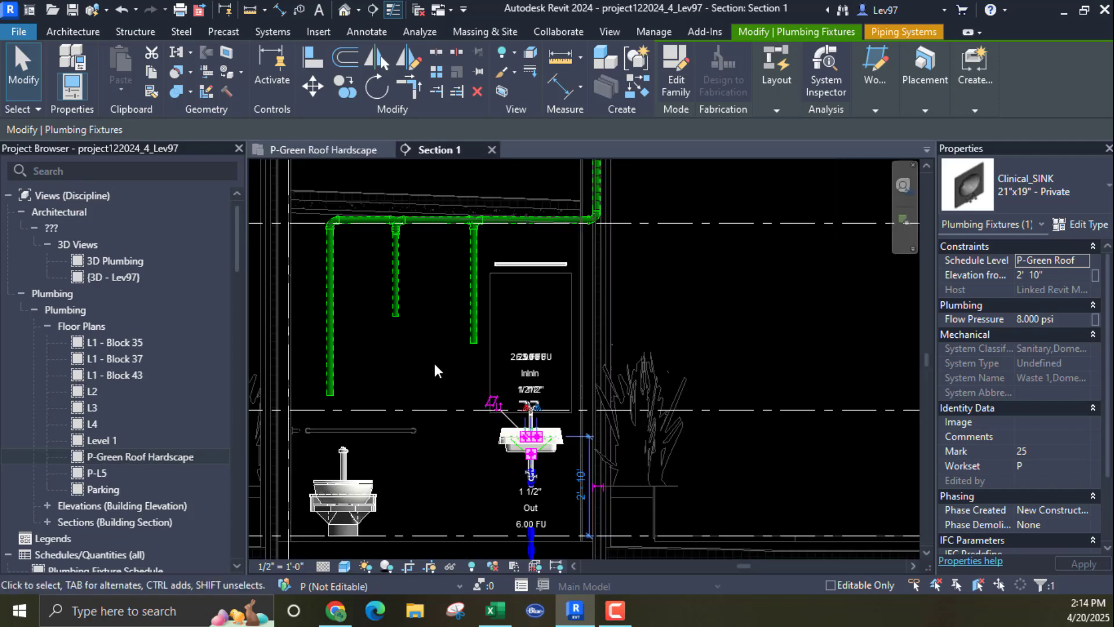
# Step: Try to draw a 2" vent pipe above the lavatory from below up to the horizontal vent, and undo it
pyautogui.rightClick(475, 301)
pyautogui.click(532, 262)
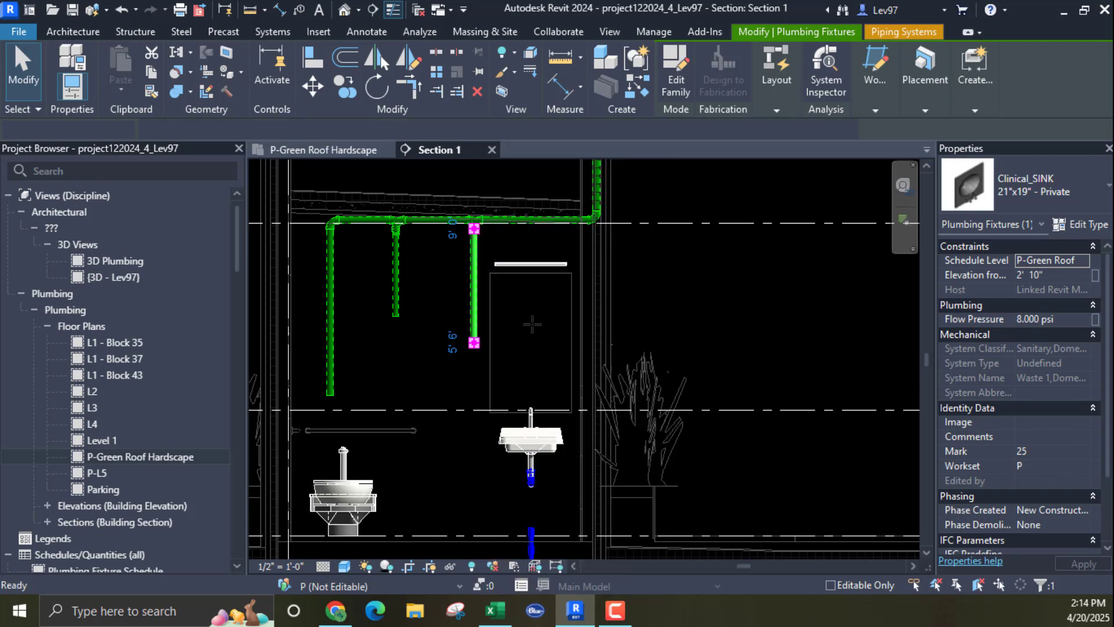
pyautogui.click(531, 330)
pyautogui.scroll(2, 537, 233)
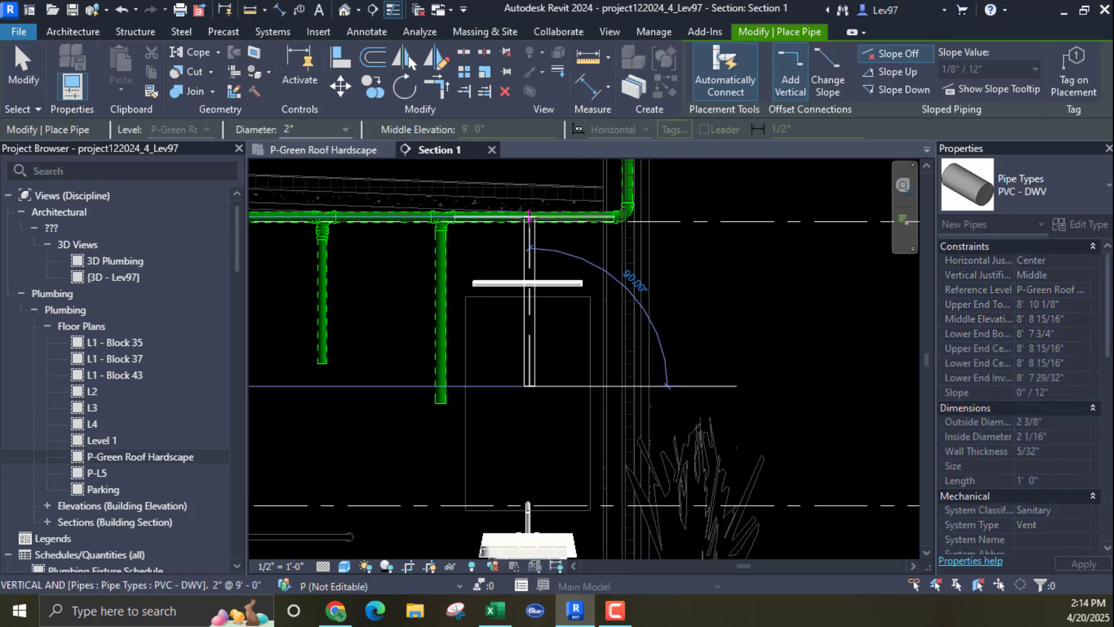
pyautogui.click(536, 231)
pyautogui.press('Escape')
pyautogui.press('Escape')
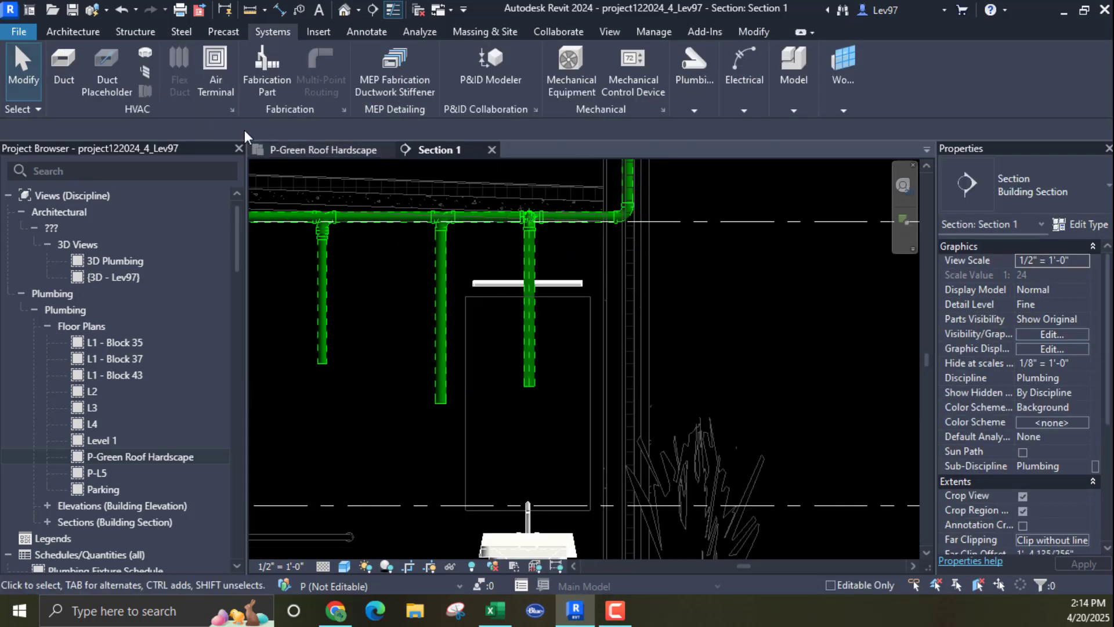
pyautogui.click(126, 7)
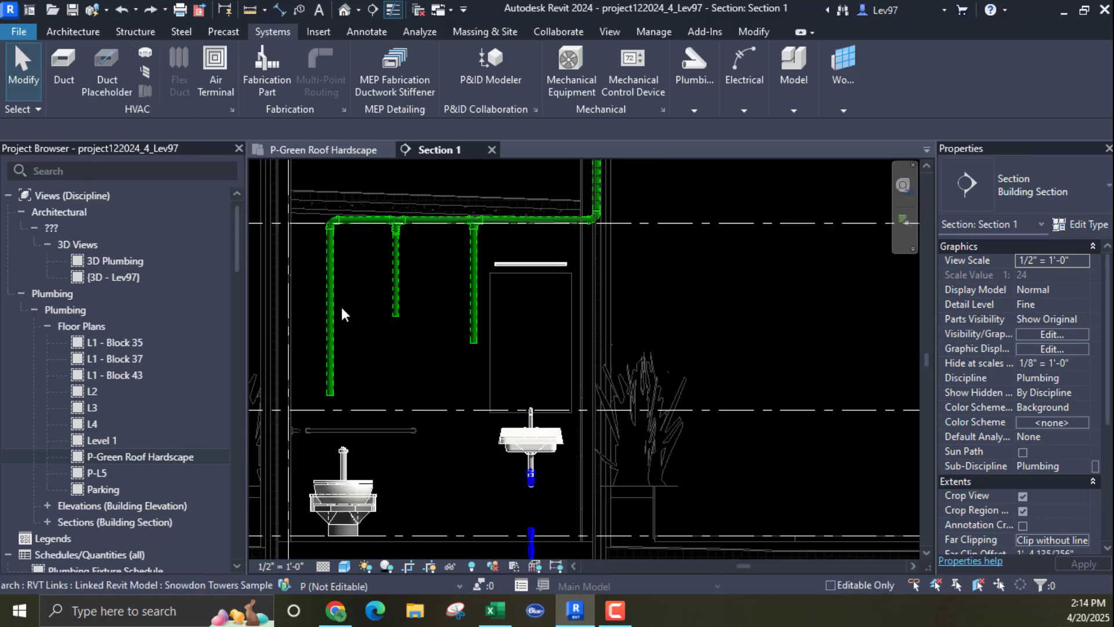
# Step: Draw a 2" vent drop from the horizontal vent down to 6' 10" above the lavatory in Section 1
pyautogui.scroll(3, 464, 259)
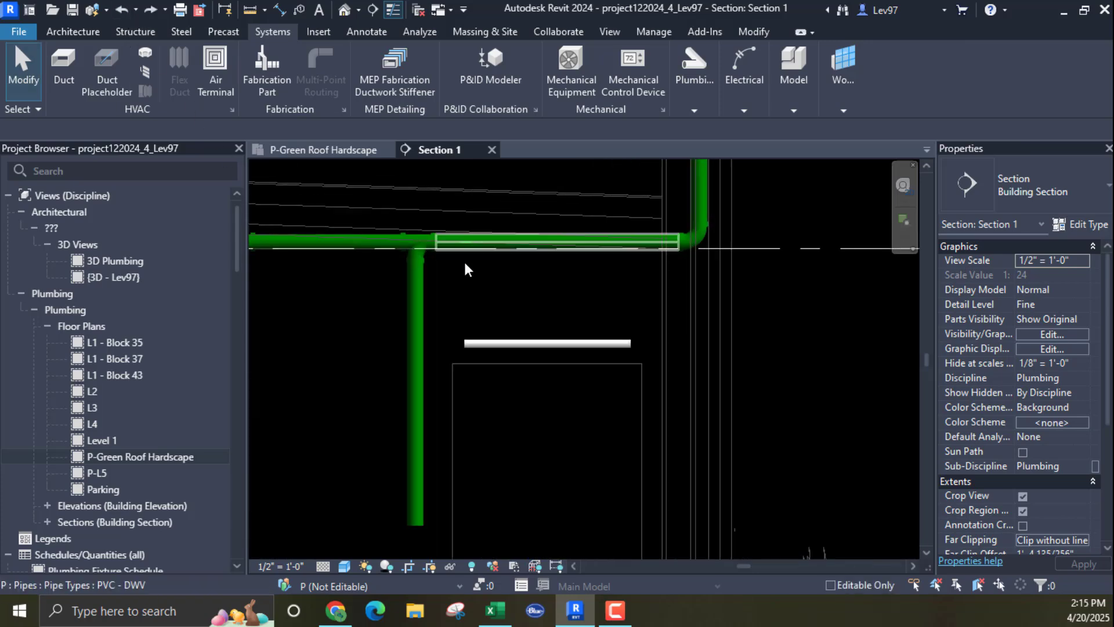
pyautogui.rightClick(515, 232)
pyautogui.click(561, 261)
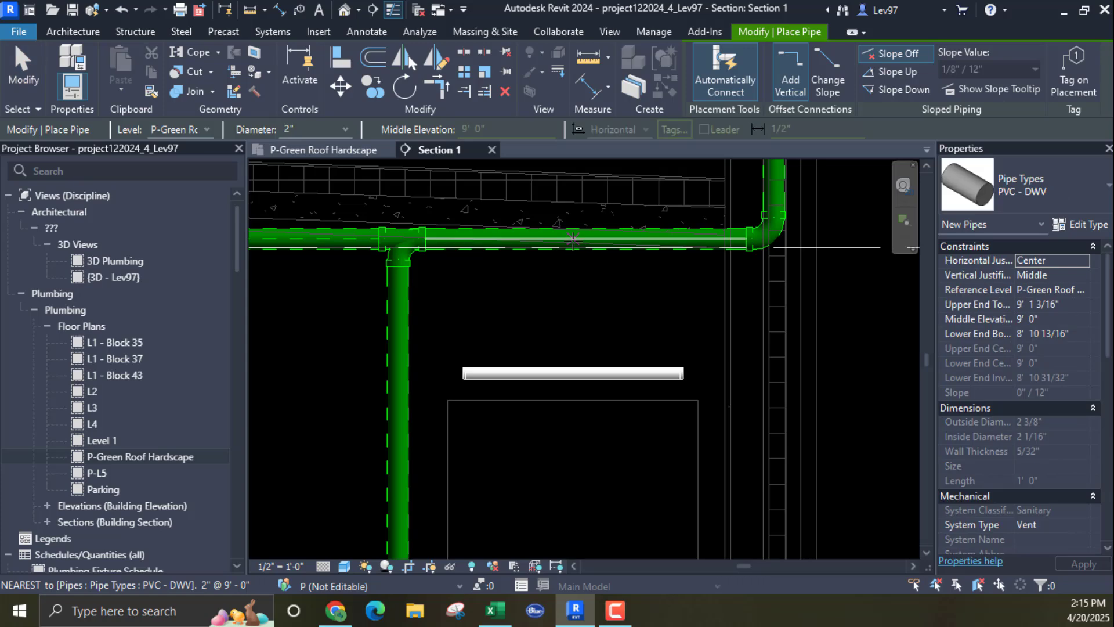
pyautogui.click(573, 240)
pyautogui.click(580, 470)
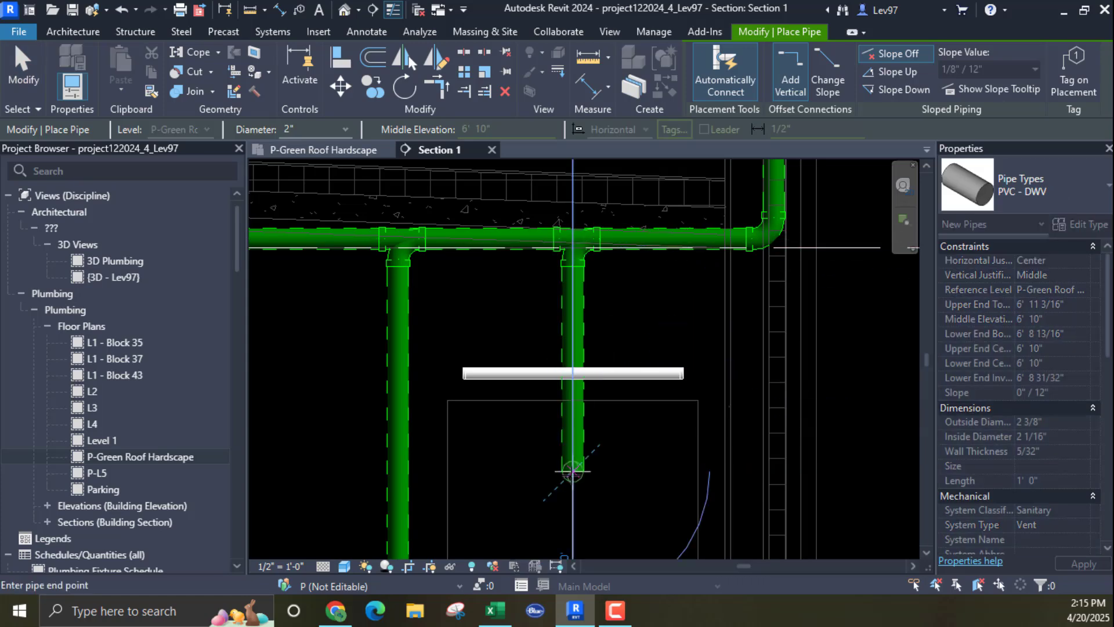
pyautogui.press('Escape')
pyautogui.press('Escape')
# Step: Set the diameter of the vent drop above the lavatory to 1 1/2"
pyautogui.click(580, 463)
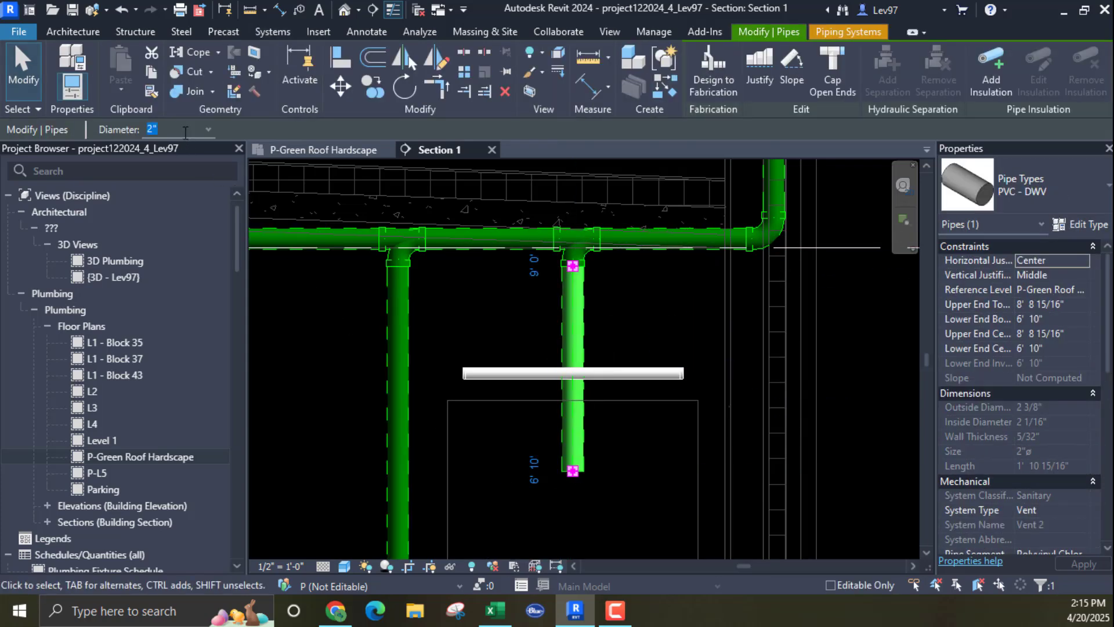
pyautogui.click(208, 128)
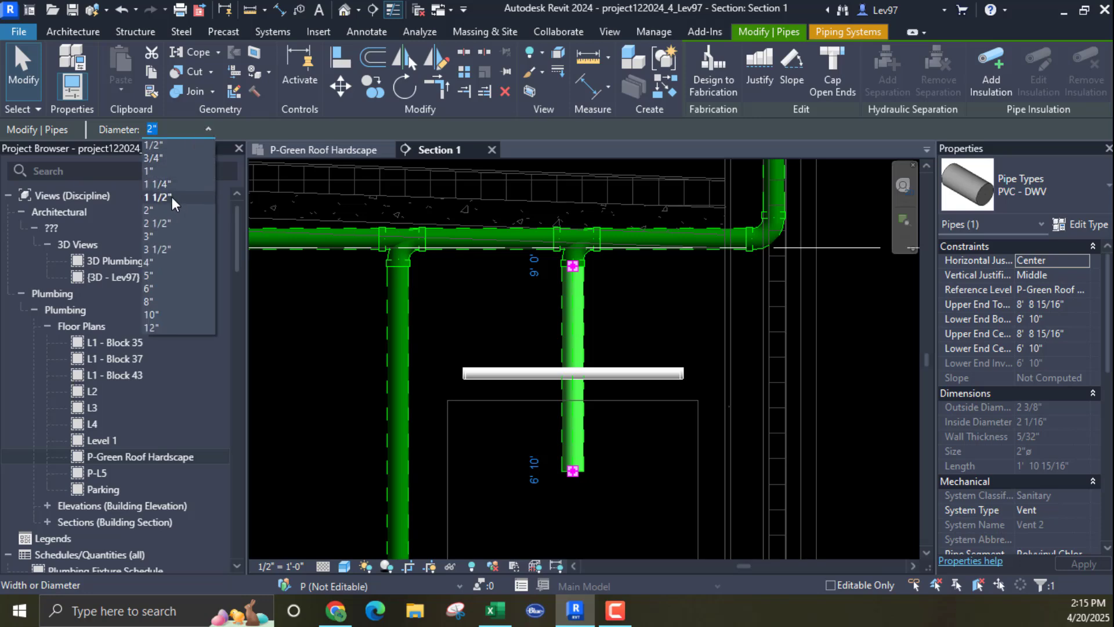
pyautogui.click(172, 197)
pyautogui.press('Escape')
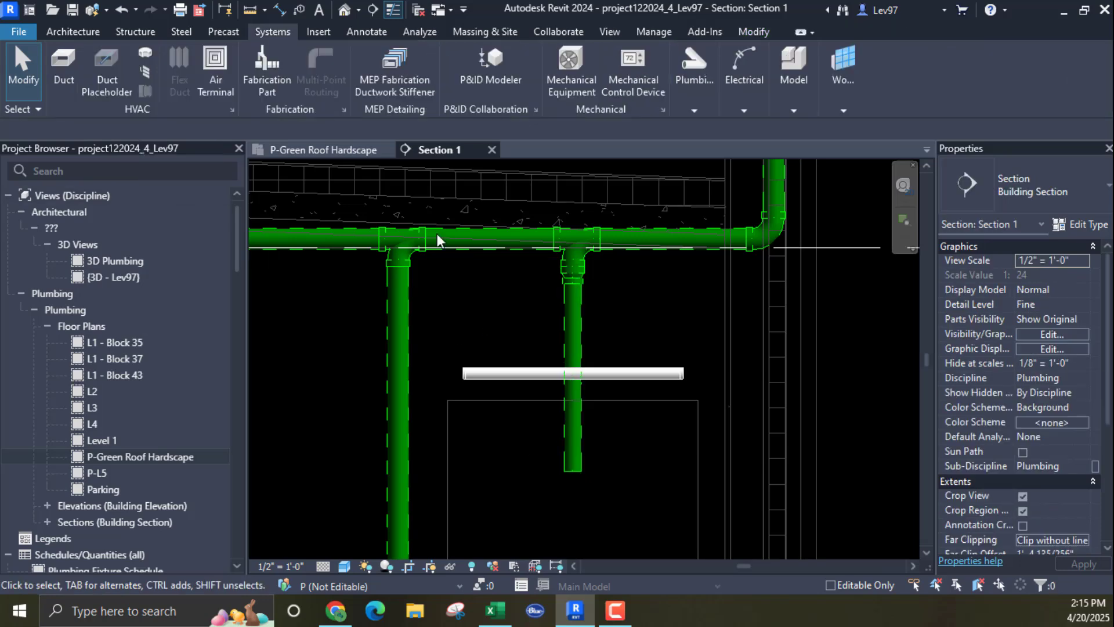
# Step: Examine the vent piping along the plumbing wall between the lavatories and water closets in the P-Green Roof Hardscape plan
pyautogui.click(330, 151)
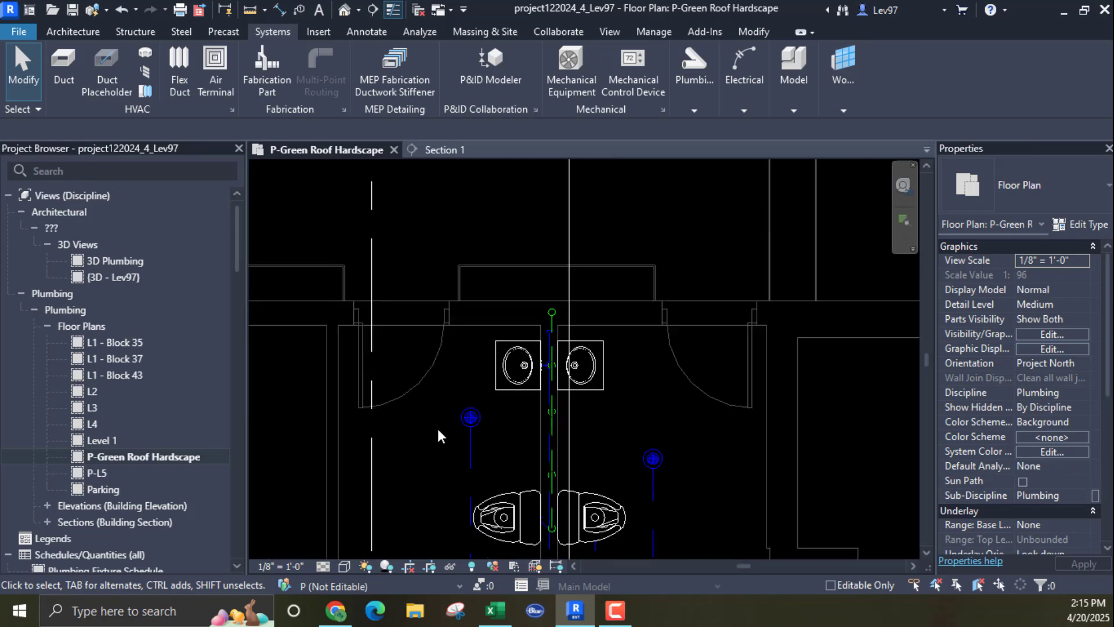
pyautogui.moveTo(438, 428); pyautogui.dragTo(430, 259, button='middle')
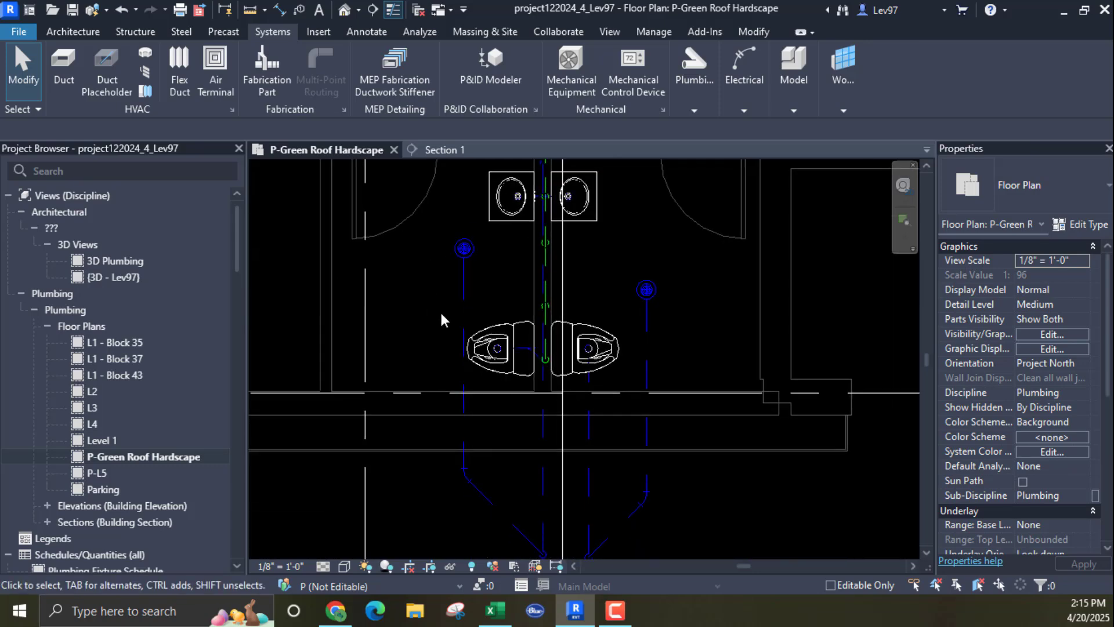
pyautogui.moveTo(431, 330); pyautogui.dragTo(379, 457, button='middle')
pyautogui.scroll(1, 468, 365)
pyautogui.scroll(2, 468, 356)
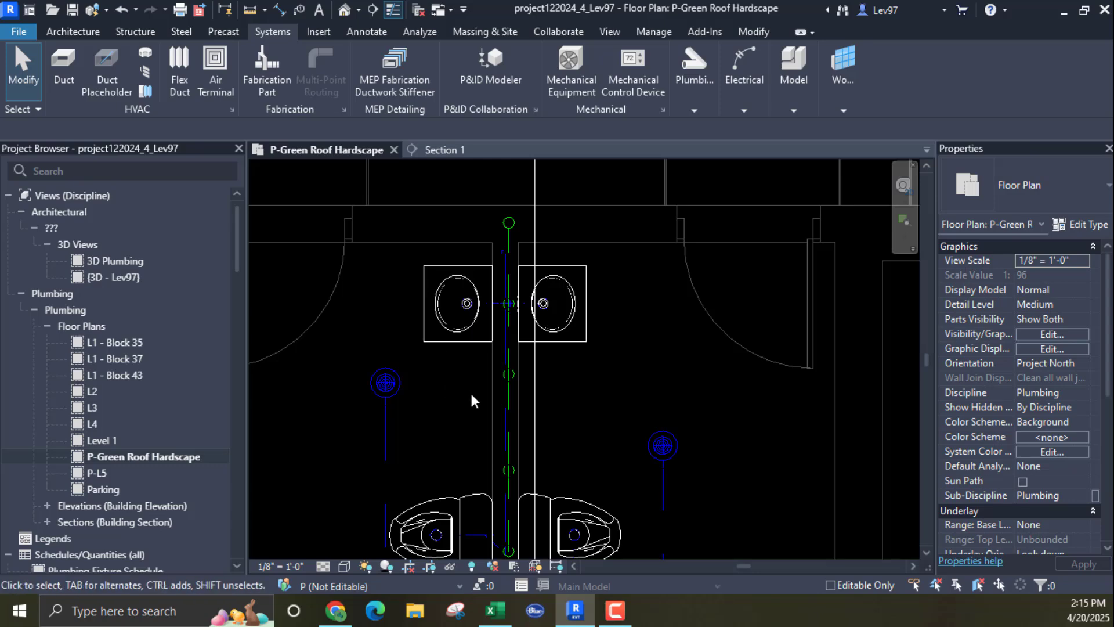
pyautogui.moveTo(456, 413); pyautogui.dragTo(478, 332, button='middle')
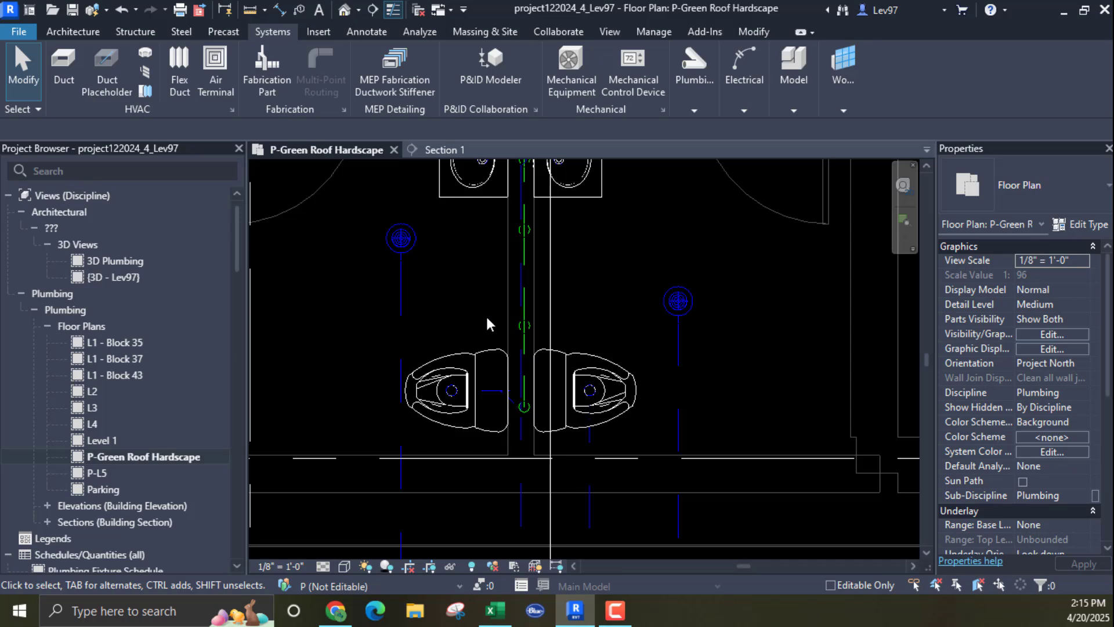
pyautogui.moveTo(489, 310); pyautogui.dragTo(464, 441, button='middle')
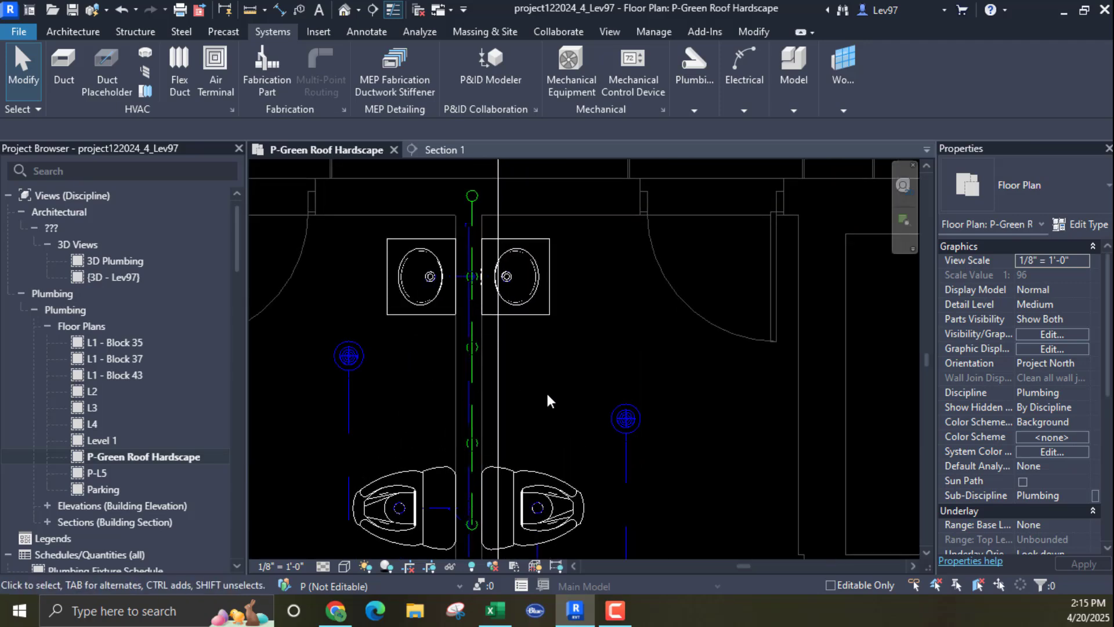
pyautogui.moveTo(532, 372); pyautogui.dragTo(677, 342, button='middle')
pyautogui.moveTo(520, 329); pyautogui.dragTo(541, 470, button='middle')
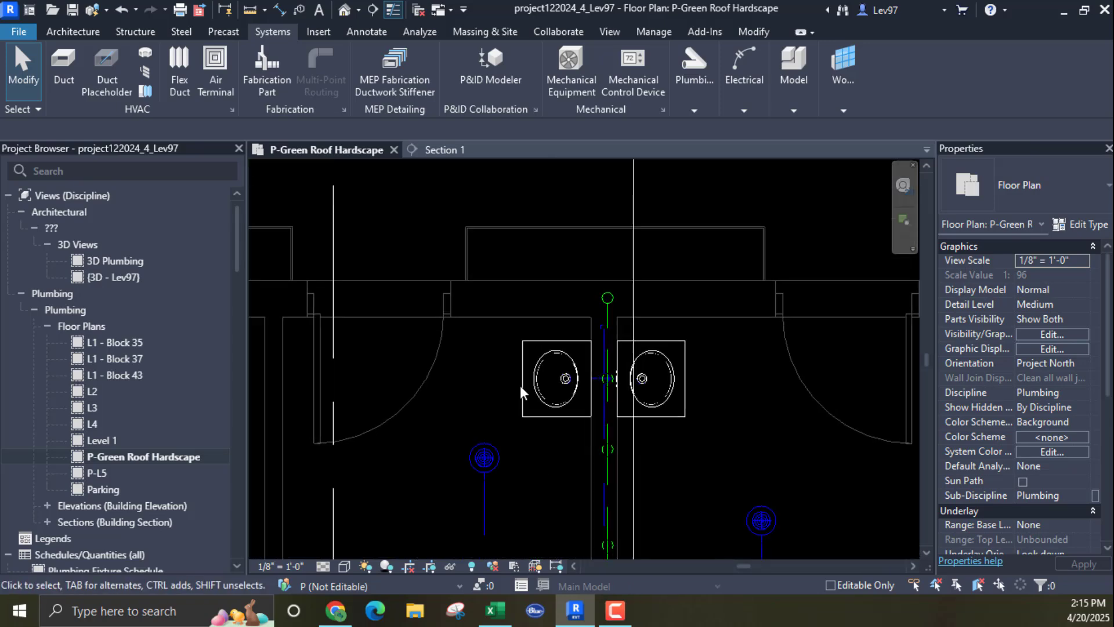
pyautogui.moveTo(551, 283)
pyautogui.mouseDown(button='middle')
pyautogui.moveTo(537, 279)
pyautogui.moveTo(549, 292)
pyautogui.mouseUp(button='middle')
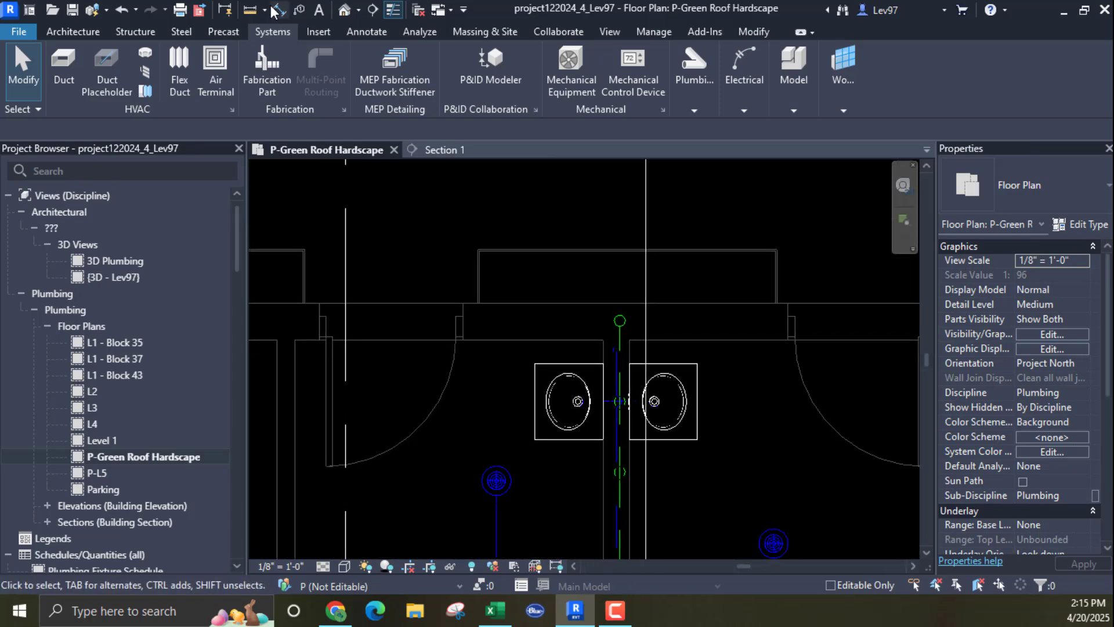
# Step: Annotate the vent riser above the lavatories with the text "2"vtr", using a two-segment leader pointing to the riser
pyautogui.click(369, 29)
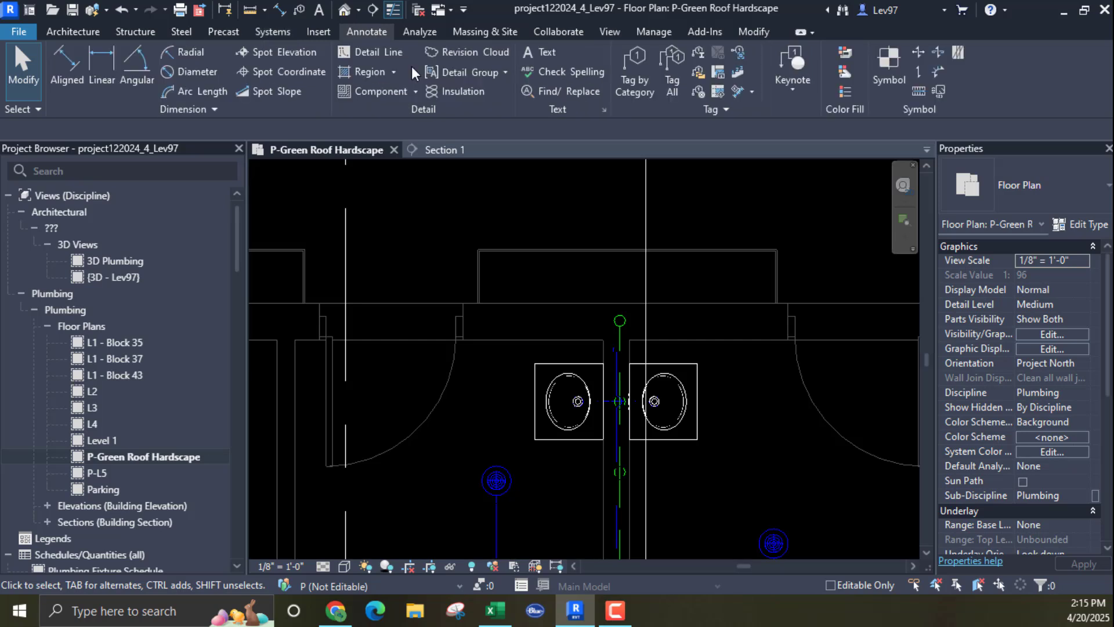
pyautogui.click(545, 52)
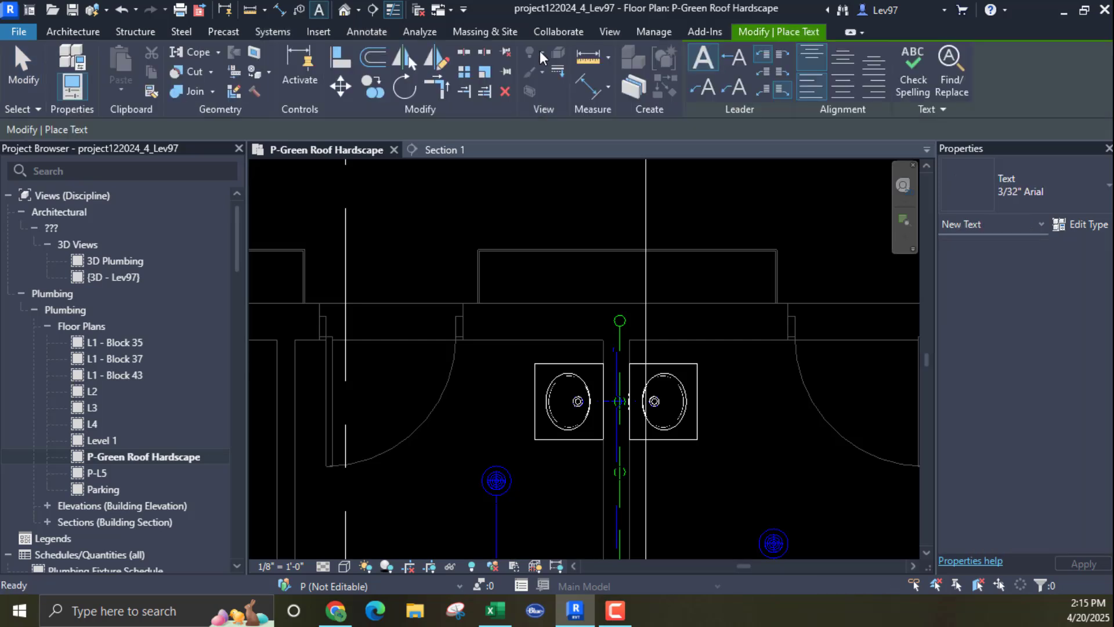
pyautogui.click(707, 86)
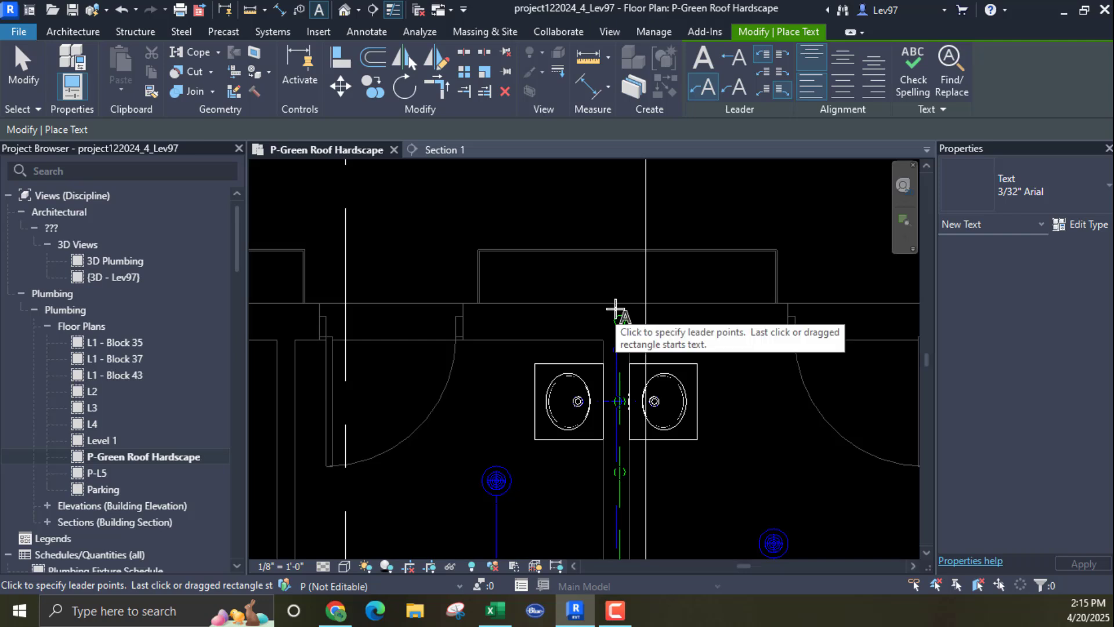
pyautogui.click(615, 307)
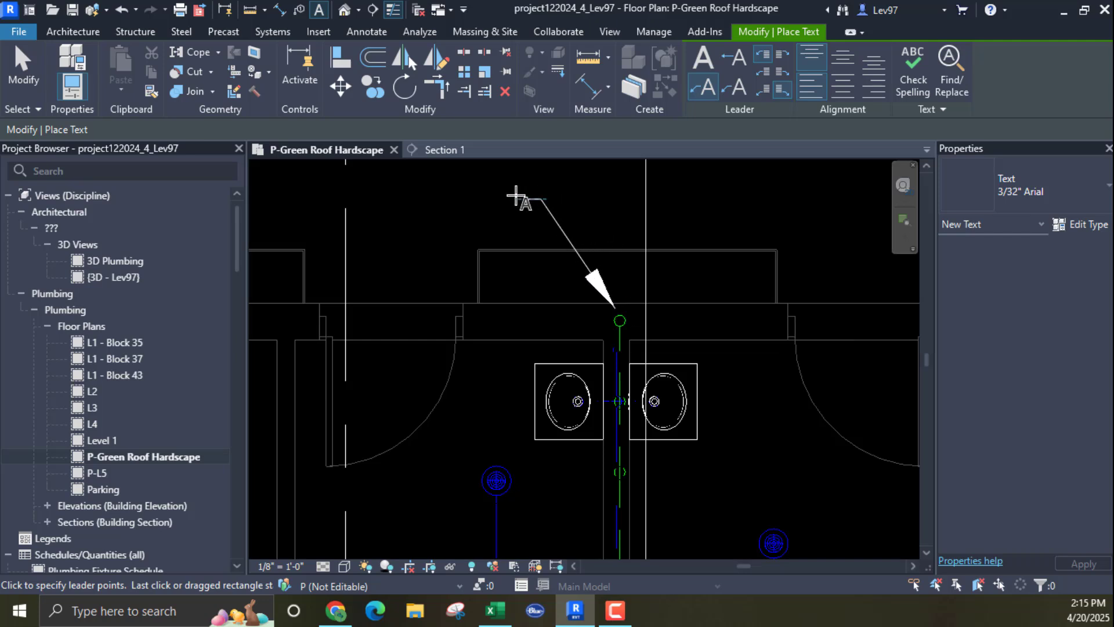
pyautogui.click(513, 196)
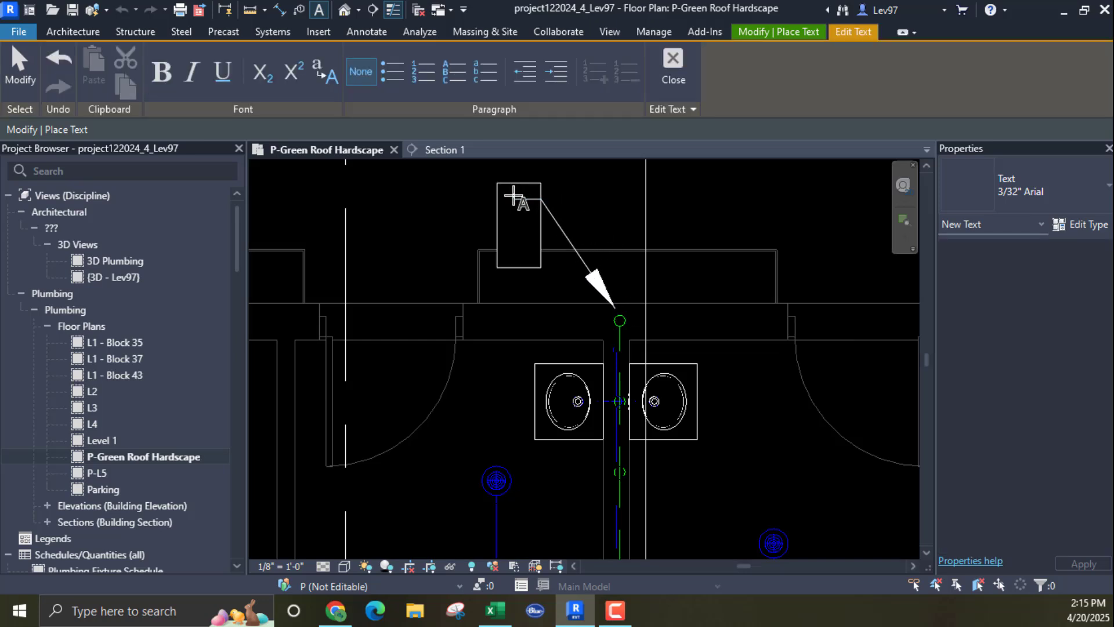
pyautogui.write('2"')
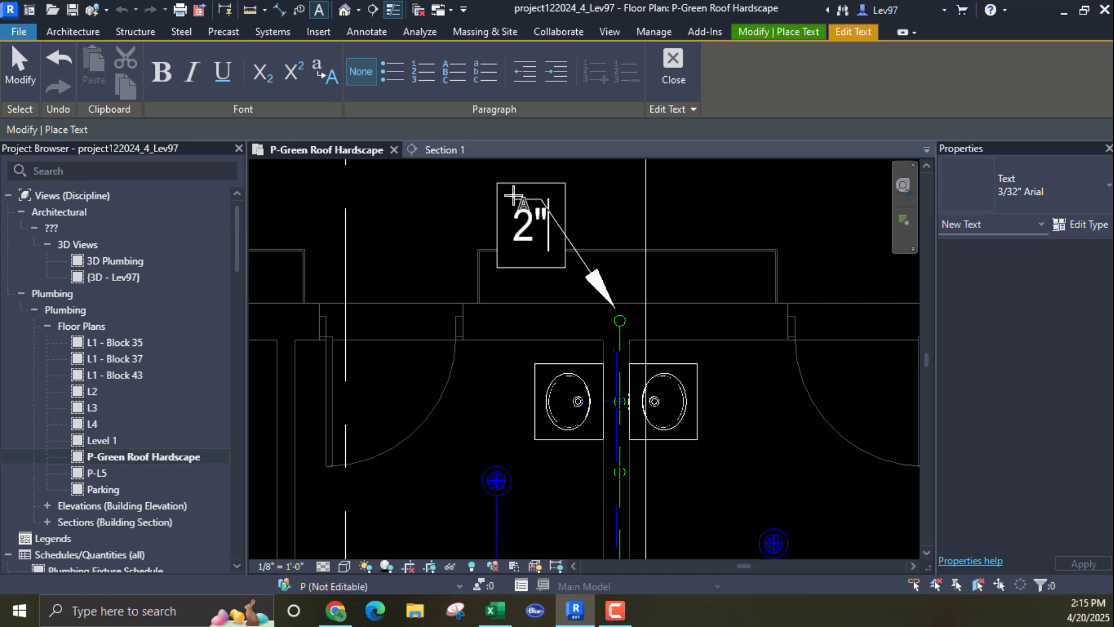
pyautogui.write('vtr')
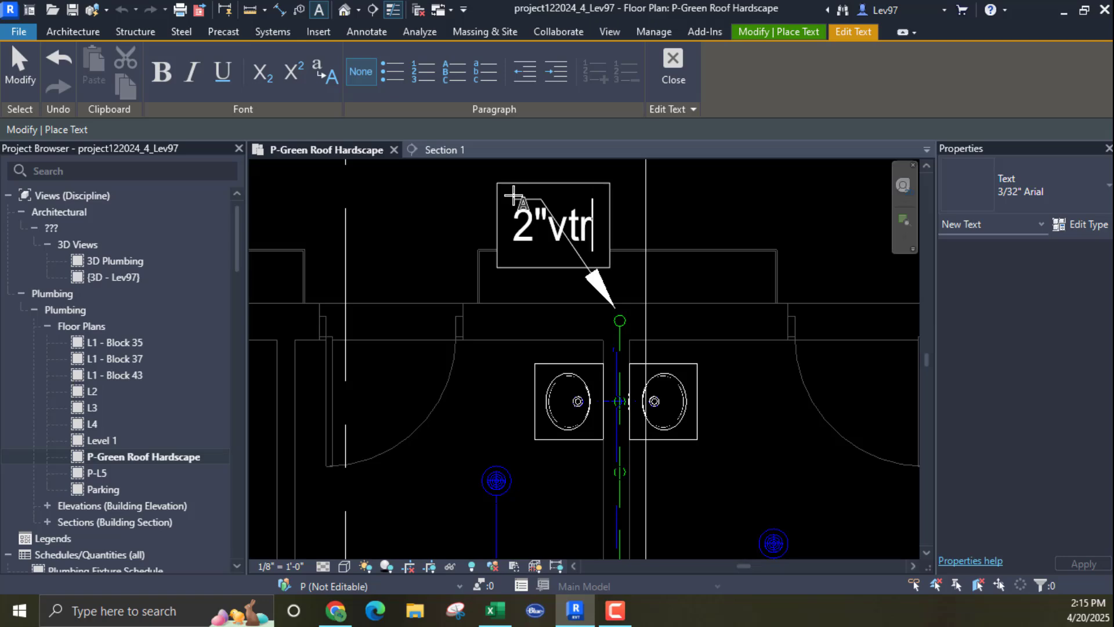
pyautogui.click(427, 259)
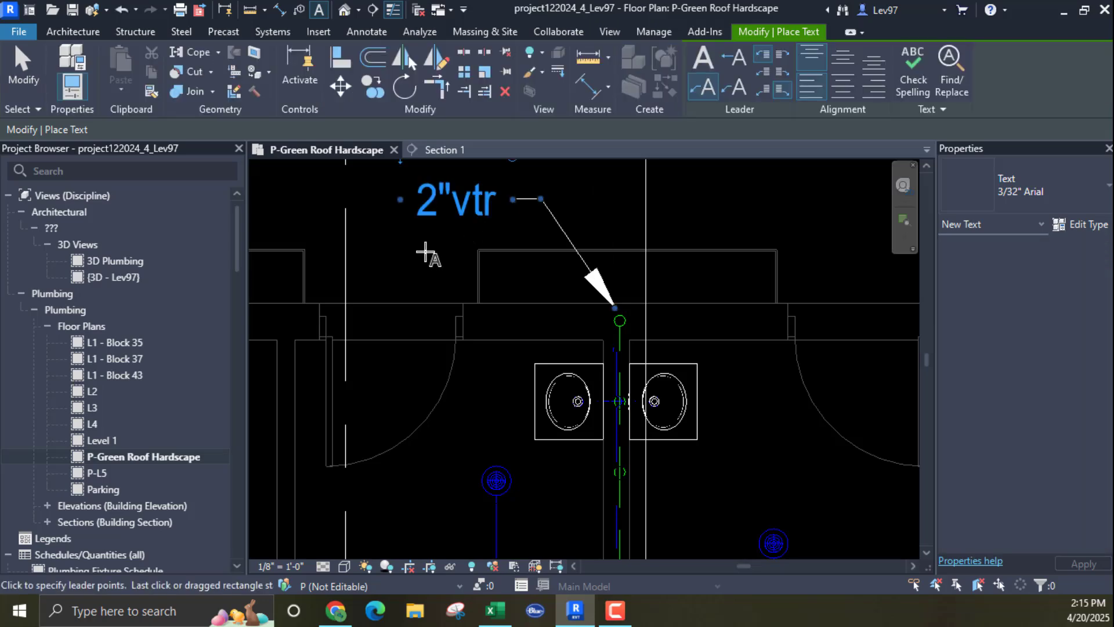
pyautogui.press('Escape')
pyautogui.press('Escape')
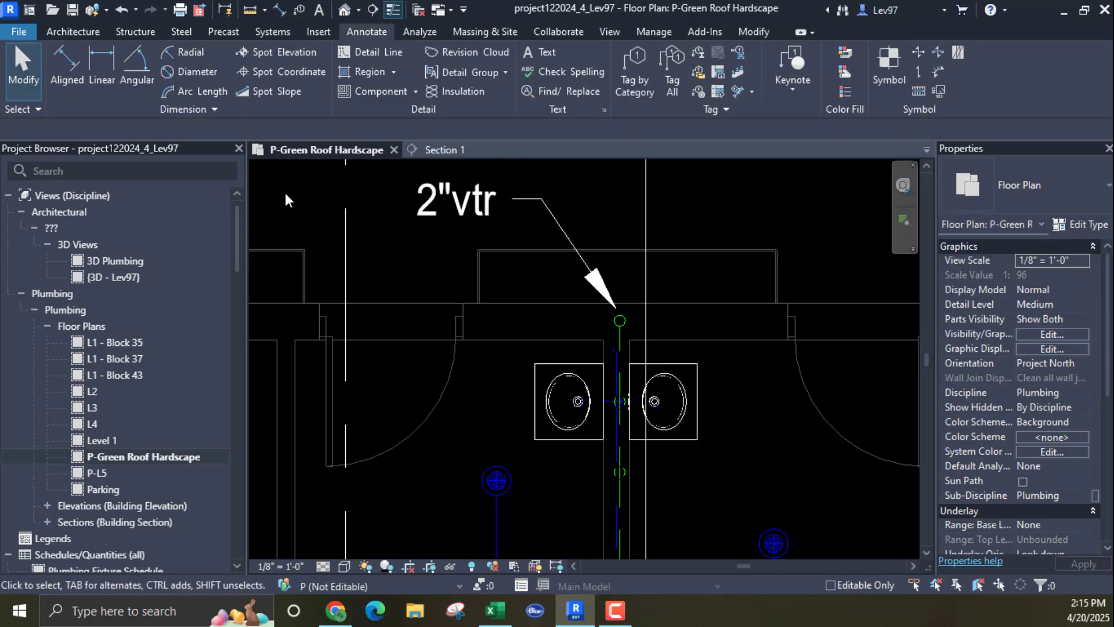
# Step: Synchronize the project with the central model immediately
pyautogui.click(109, 9)
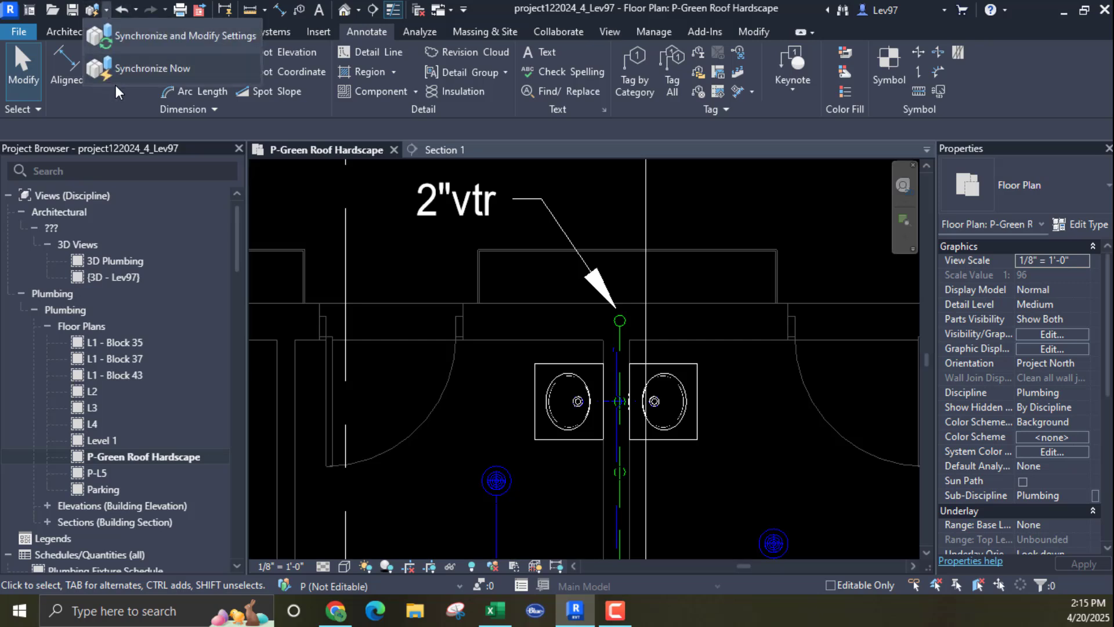
pyautogui.click(141, 69)
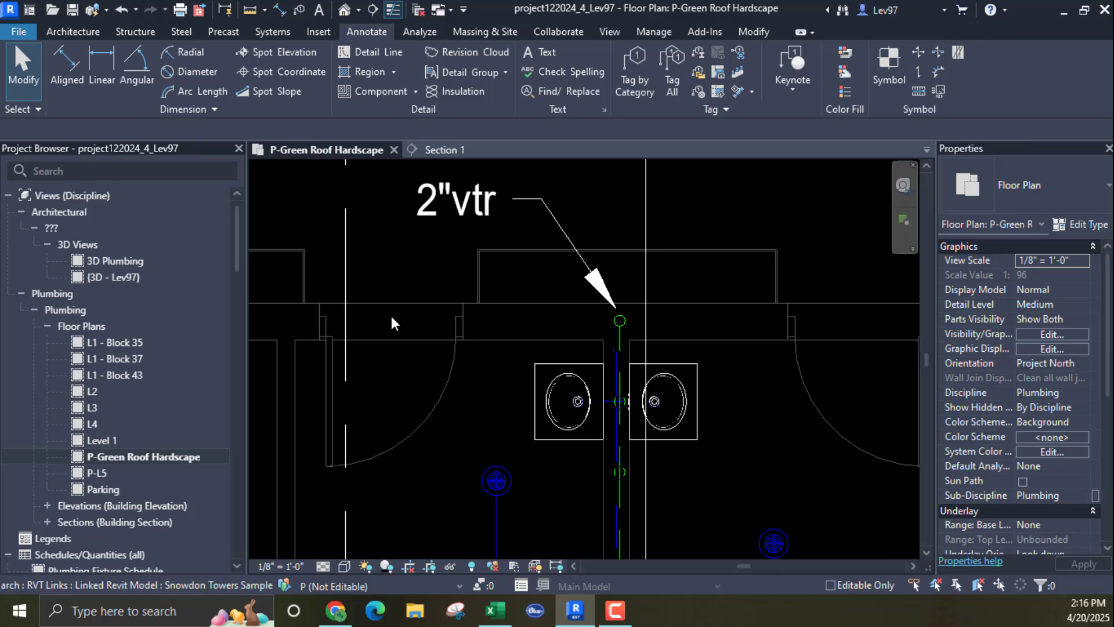
# Step: Preview the print of the visible portion of the P-Green Roof Hardscape plan around the restrooms, and close the preview
pyautogui.scroll(-3, 399, 325)
pyautogui.moveTo(399, 328); pyautogui.dragTo(423, 129, button='middle')
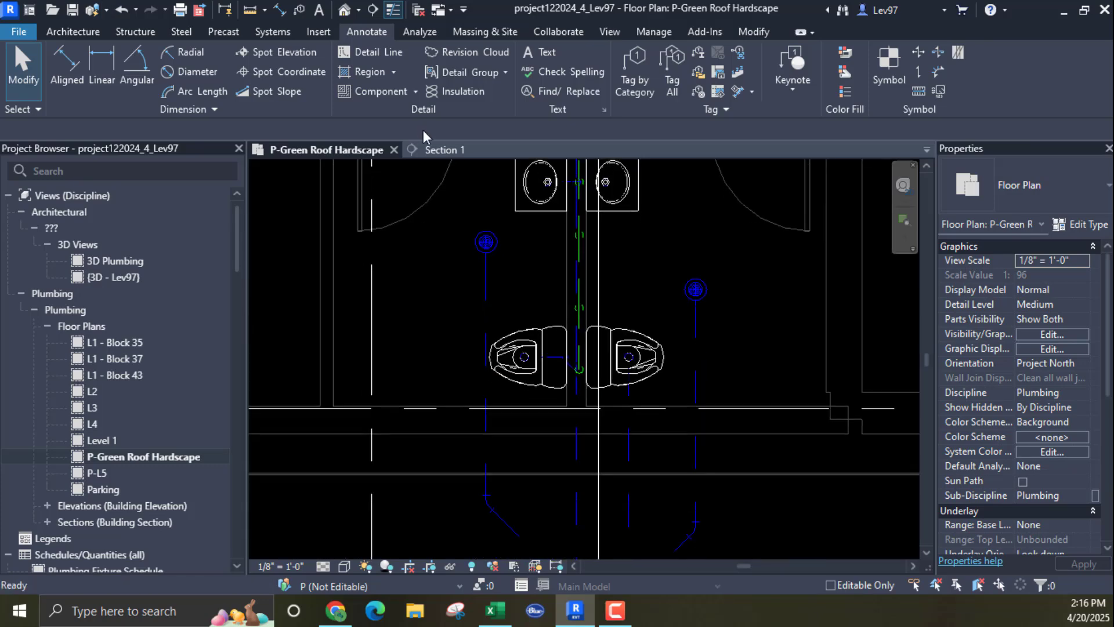
pyautogui.scroll(-2, 452, 285)
pyautogui.moveTo(459, 309); pyautogui.dragTo(469, 360, button='middle')
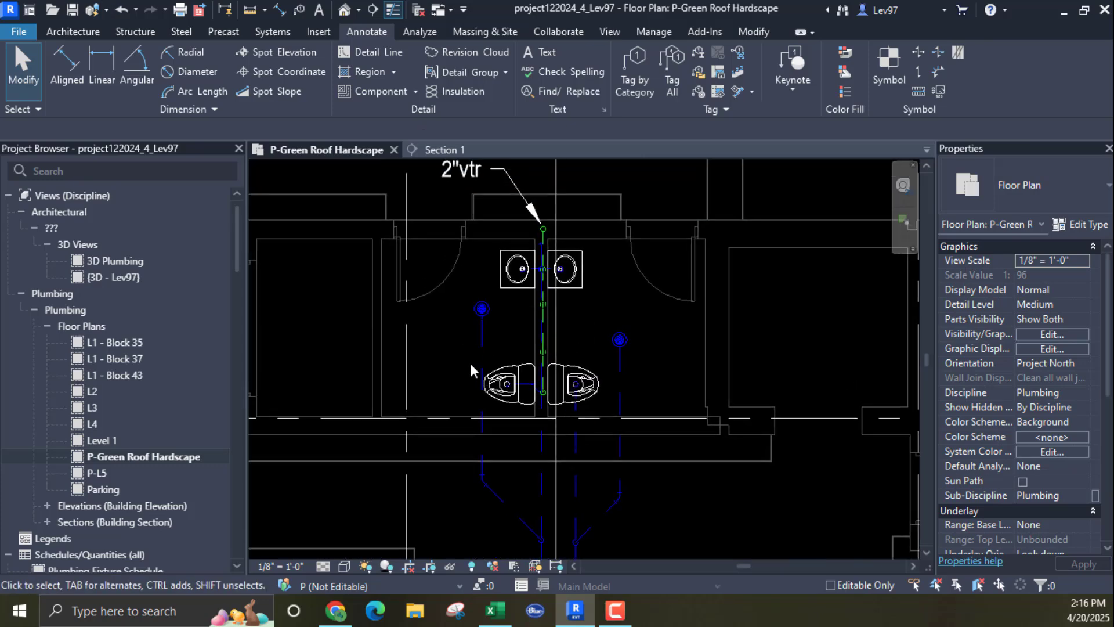
pyautogui.scroll(4, 518, 311)
pyautogui.moveTo(516, 310)
pyautogui.mouseDown(button='middle')
pyautogui.moveTo(512, 273)
pyautogui.moveTo(529, 348)
pyautogui.mouseUp(button='middle')
pyautogui.scroll(-4, 512, 274)
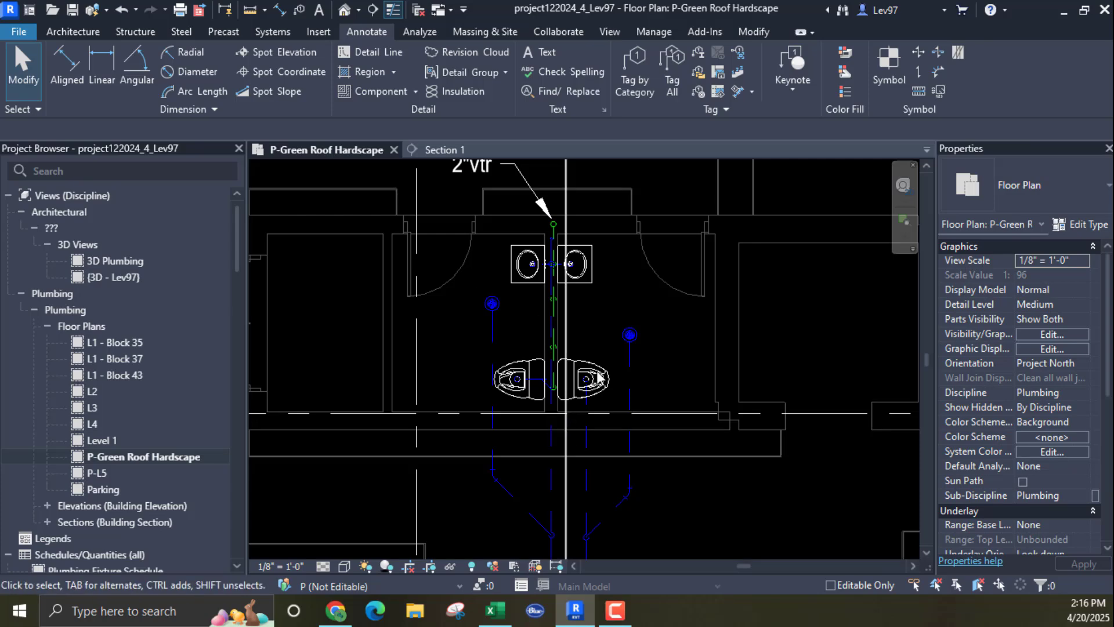
pyautogui.click(180, 9)
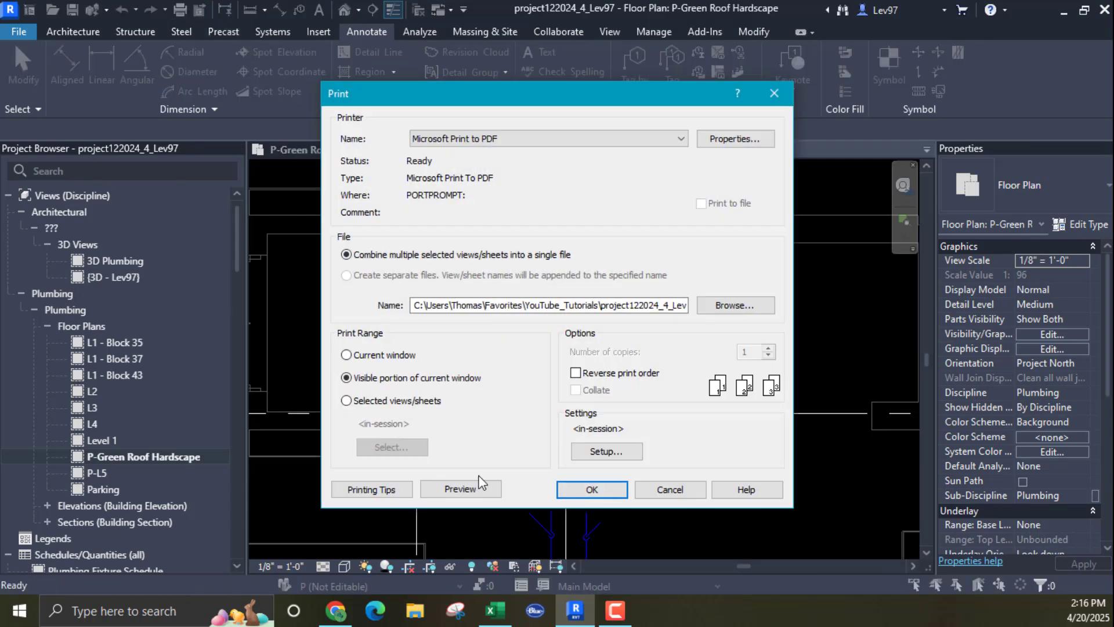
pyautogui.click(460, 488)
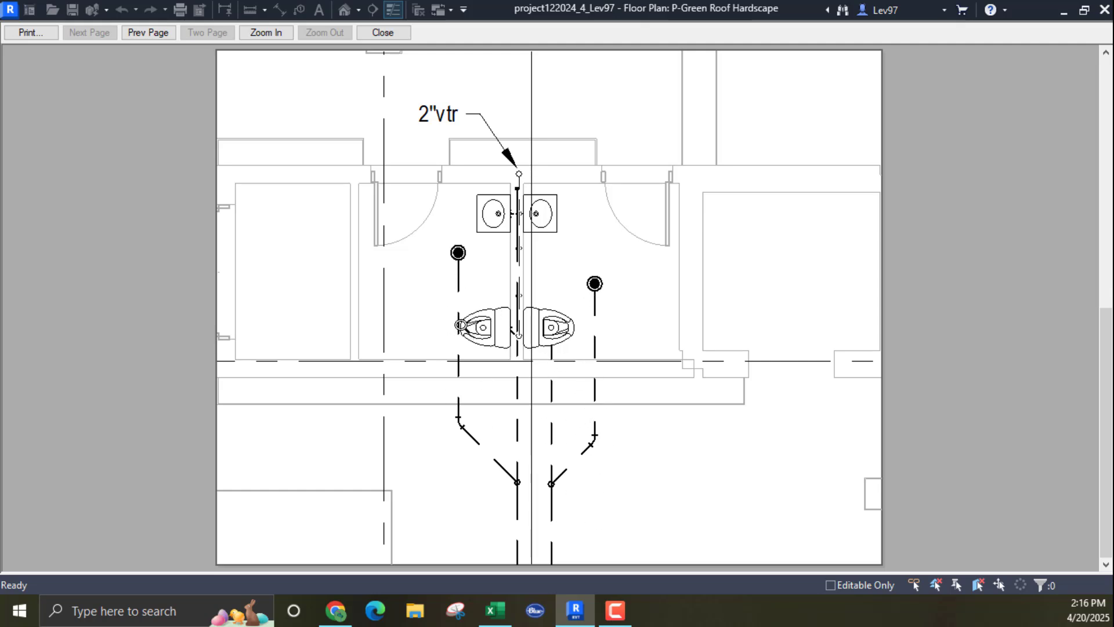
pyautogui.click(384, 32)
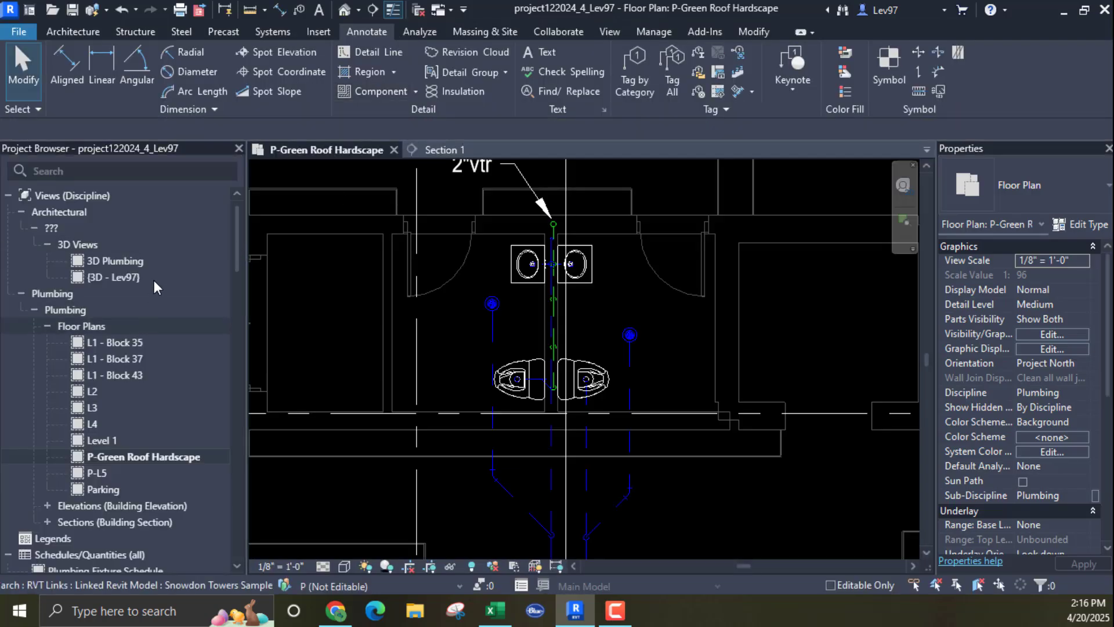
# Step: Search the project browser for "vent" to locate the Vent piping system, and clear the search
pyautogui.click(97, 172)
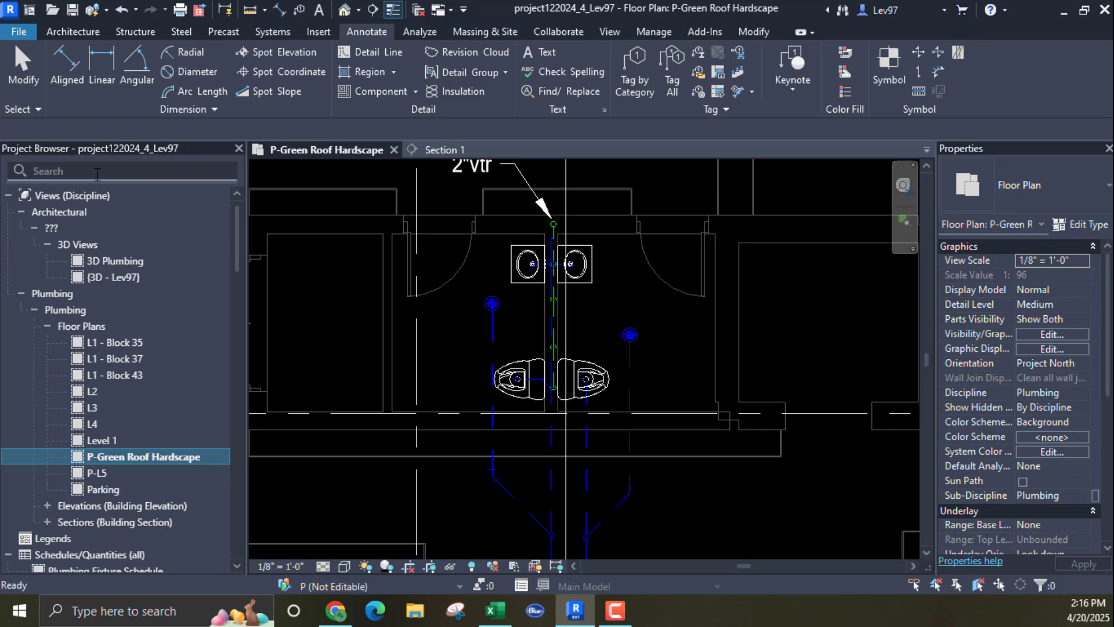
pyautogui.write('vent')
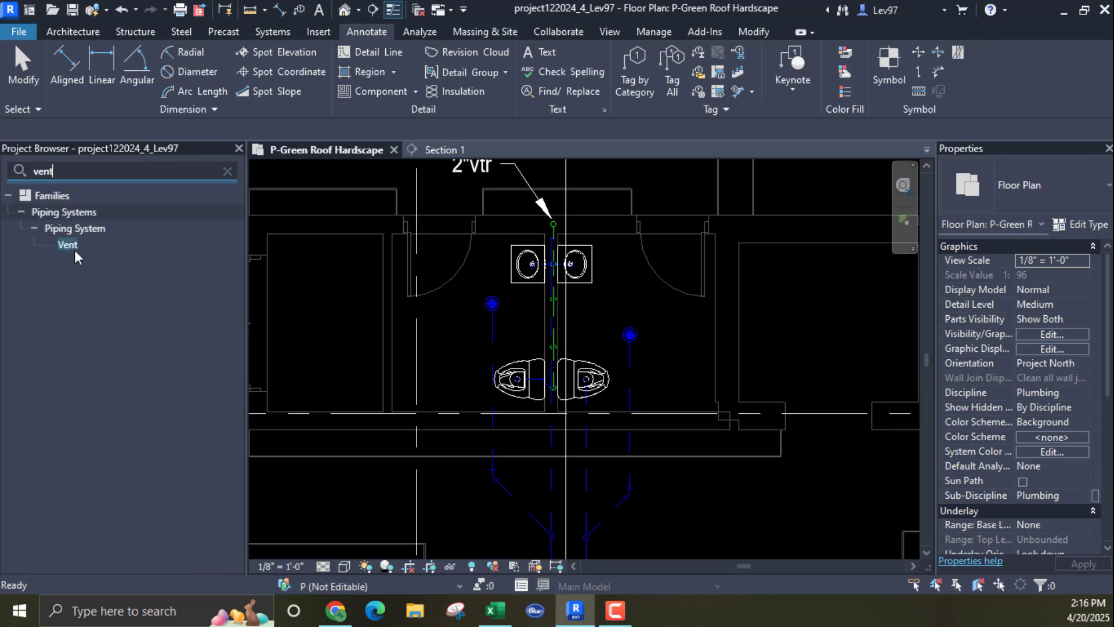
pyautogui.click(227, 172)
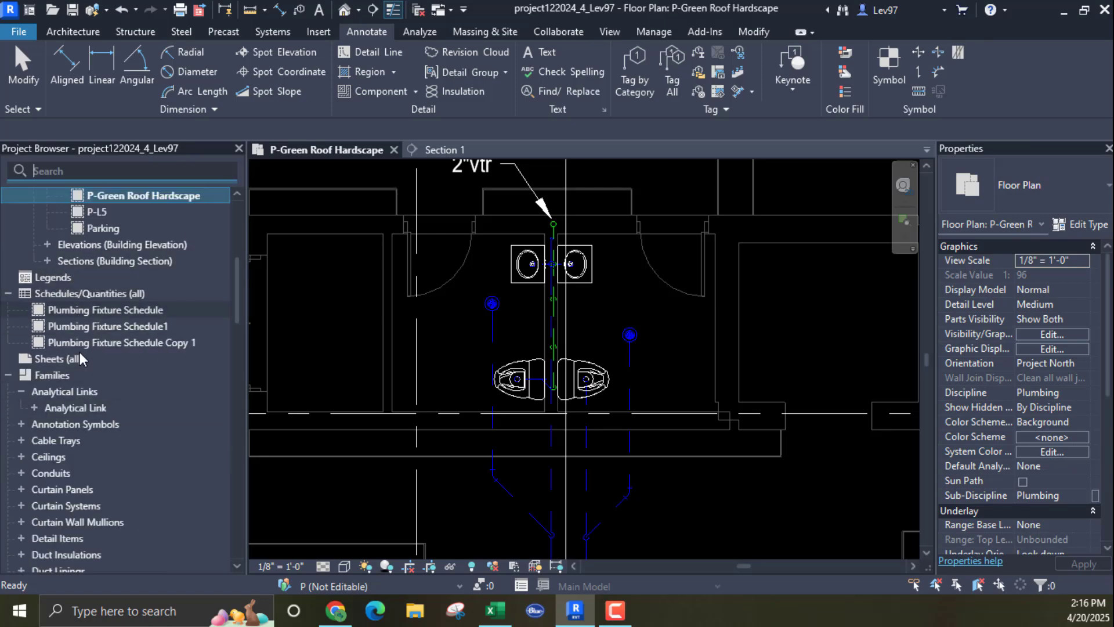
pyautogui.scroll(2, 119, 413)
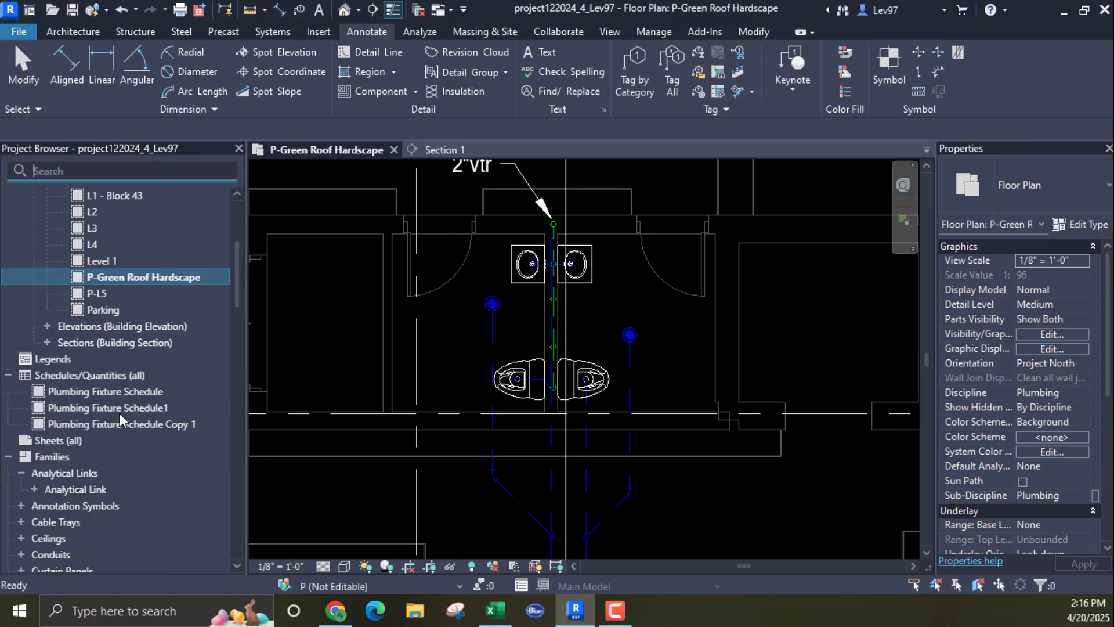
pyautogui.scroll(-2, 120, 413)
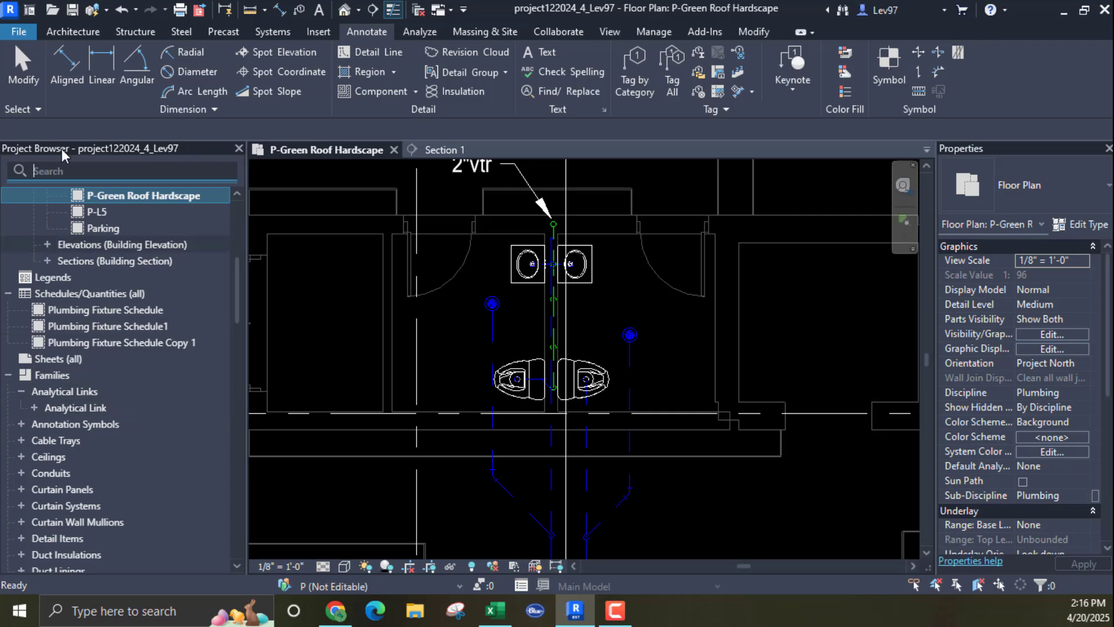
# Step: Search the project browser for "waste", select the Waste piping system, and clear the search
pyautogui.click(57, 169)
pyautogui.write('w')
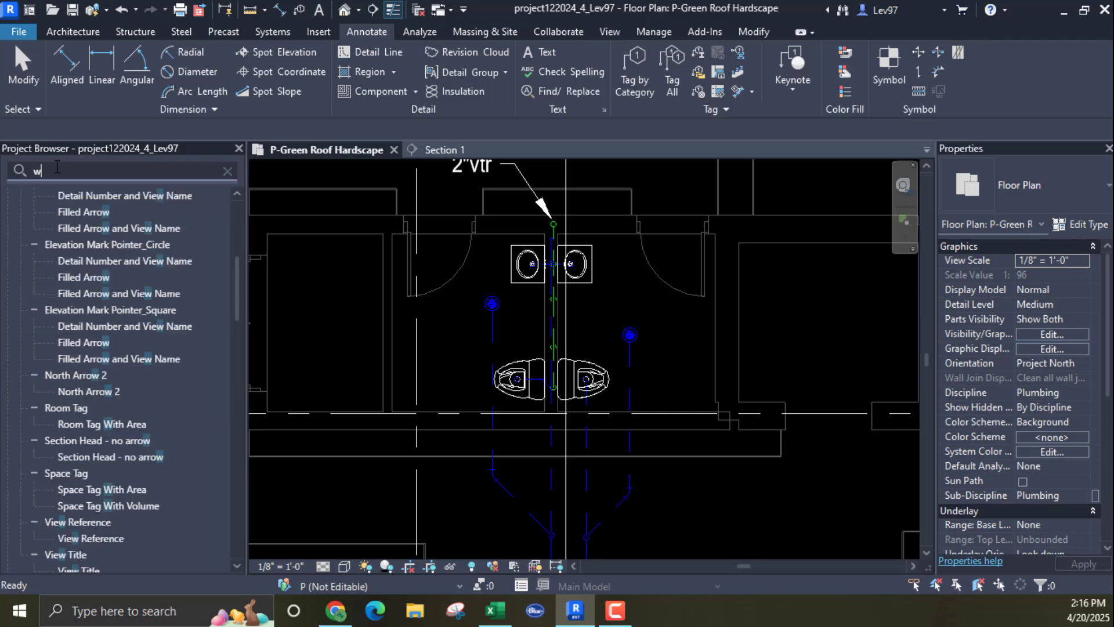
pyautogui.write('aste')
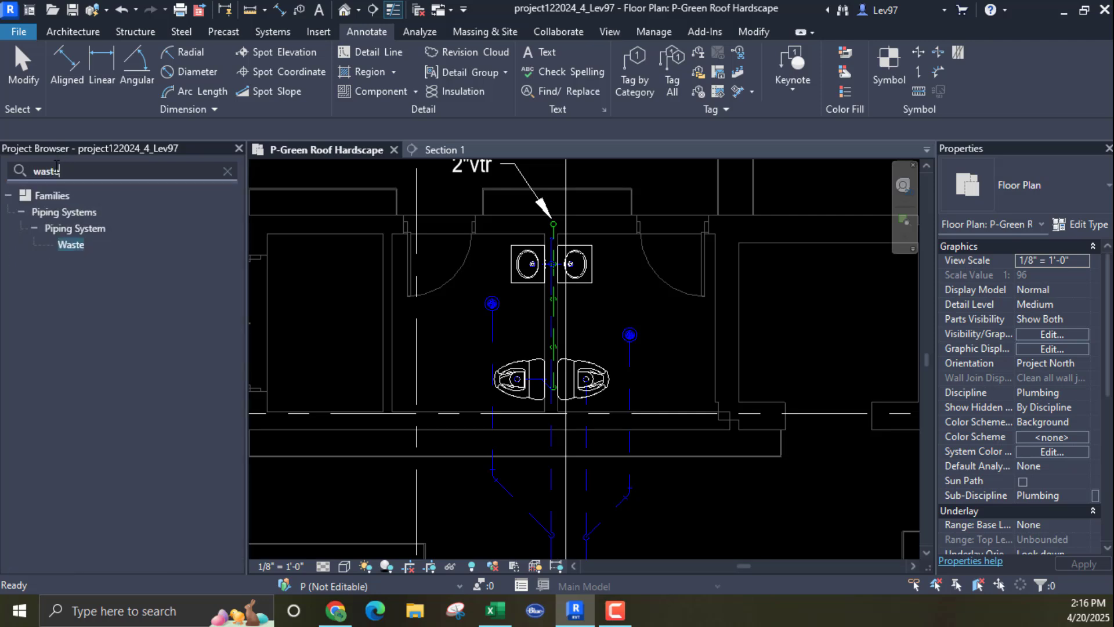
pyautogui.click(67, 246)
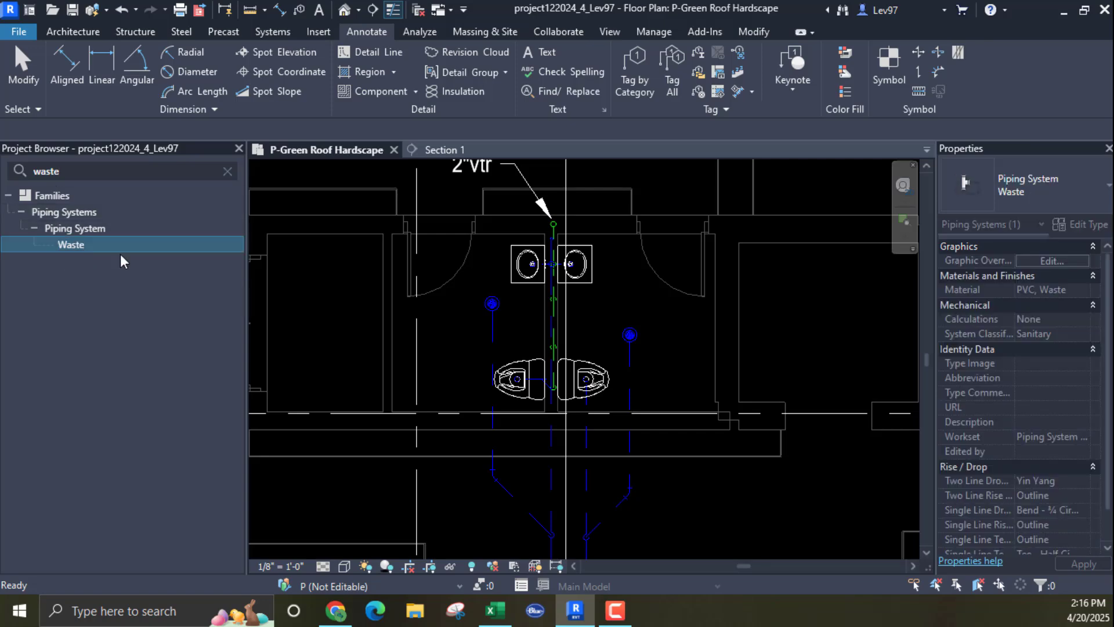
pyautogui.click(227, 171)
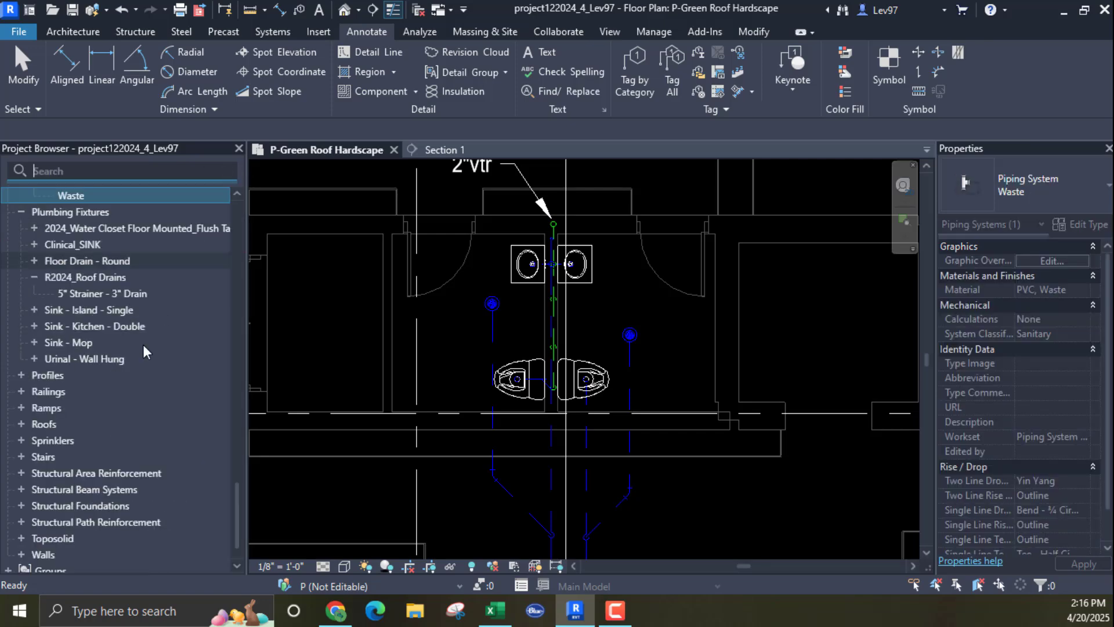
# Step: Open the Waste piping system's type properties and review its line graphics overrides without changing them
pyautogui.scroll(2, 76, 261)
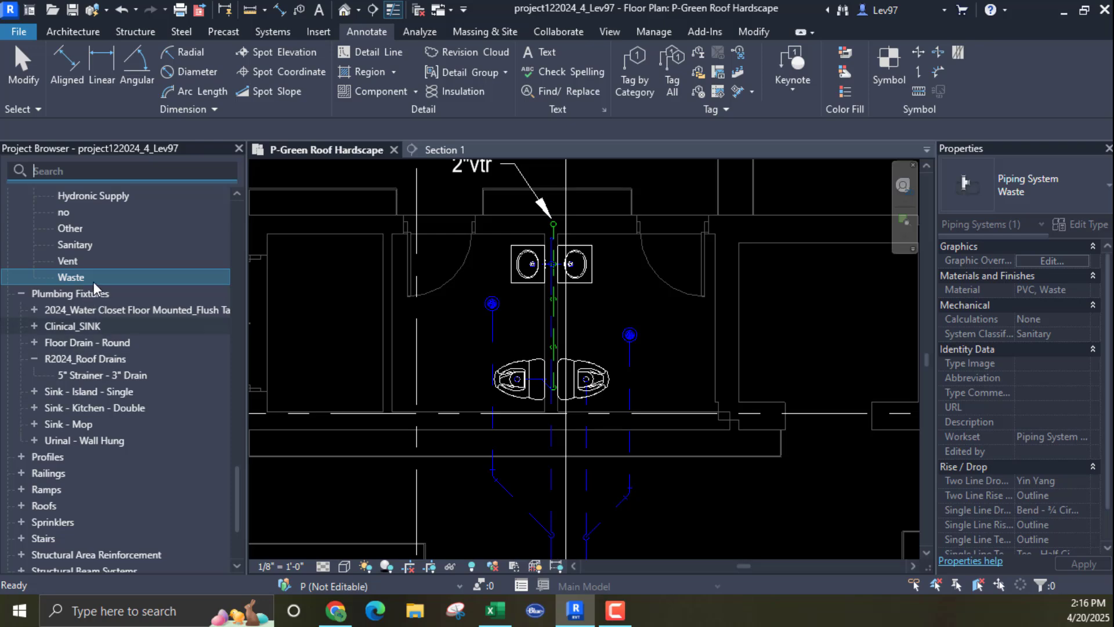
pyautogui.rightClick(114, 276)
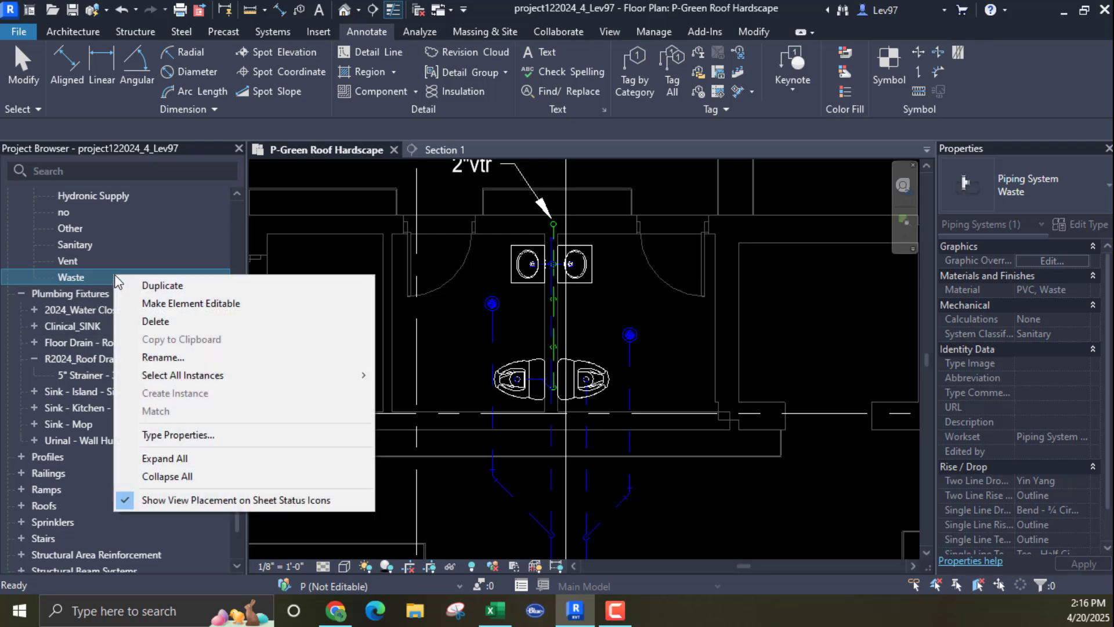
pyautogui.click(177, 435)
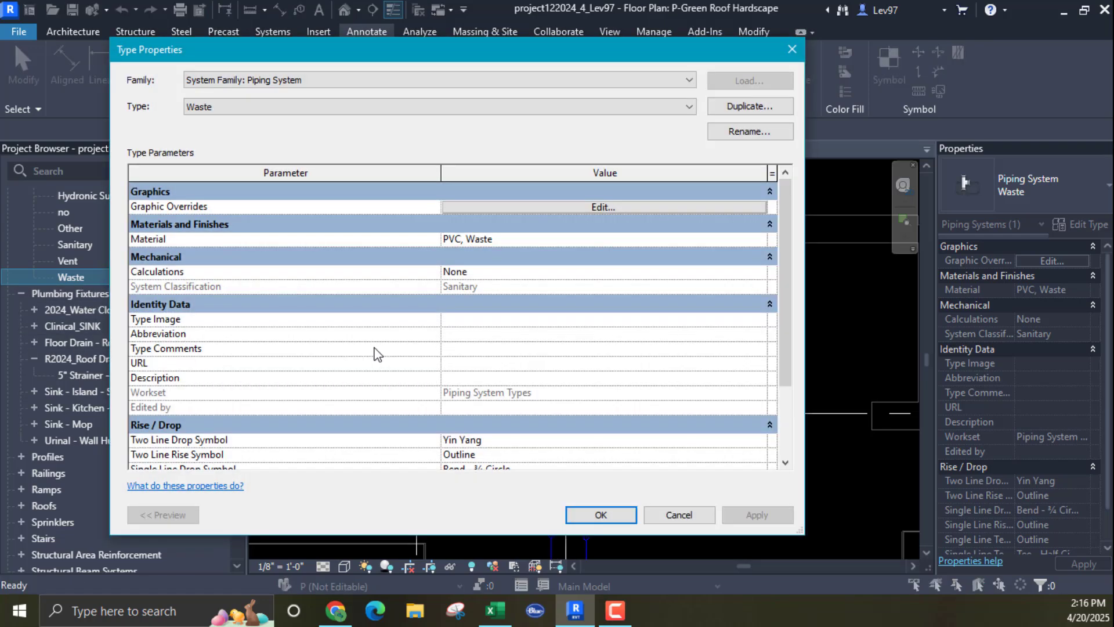
pyautogui.click(526, 206)
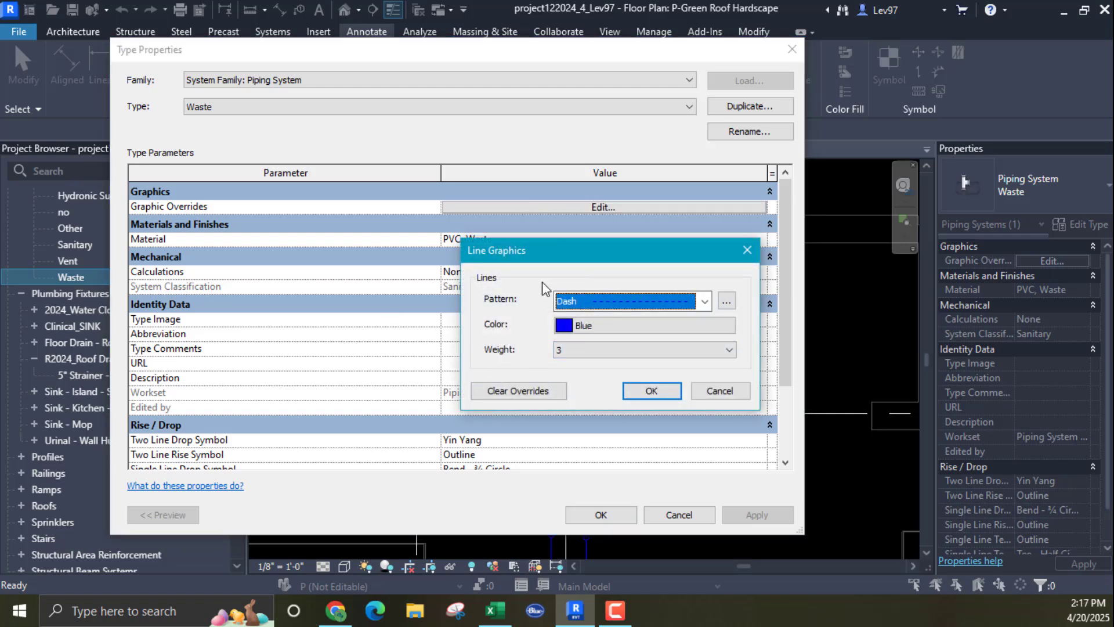
pyautogui.click(718, 392)
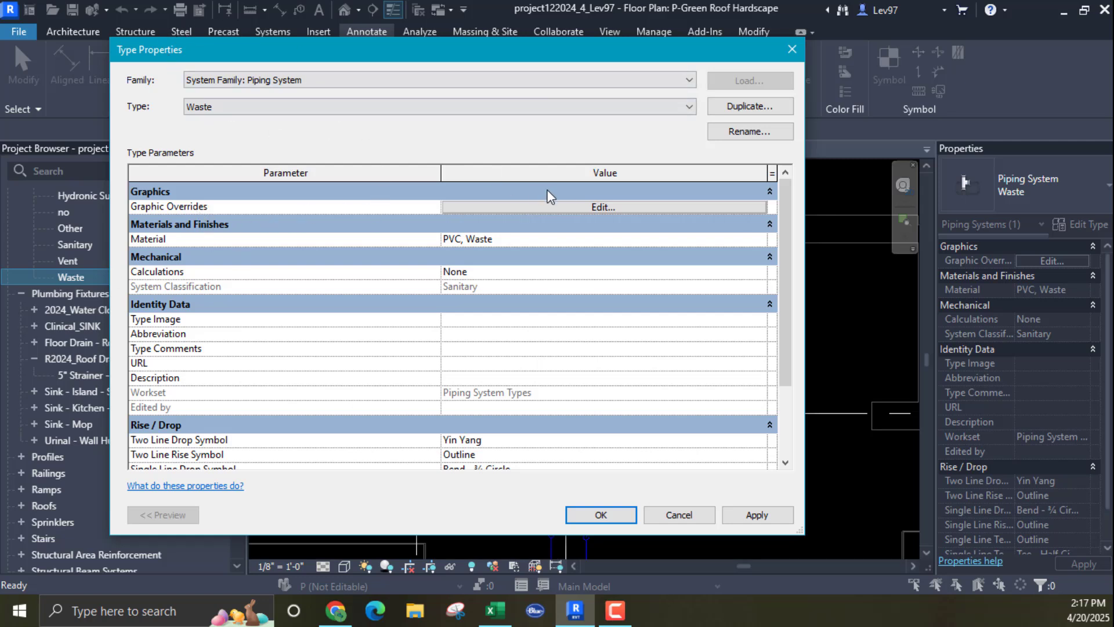
# Step: Set the line color in the Waste piping system's graphic overrides to Green and apply it to the plan
pyautogui.click(603, 207)
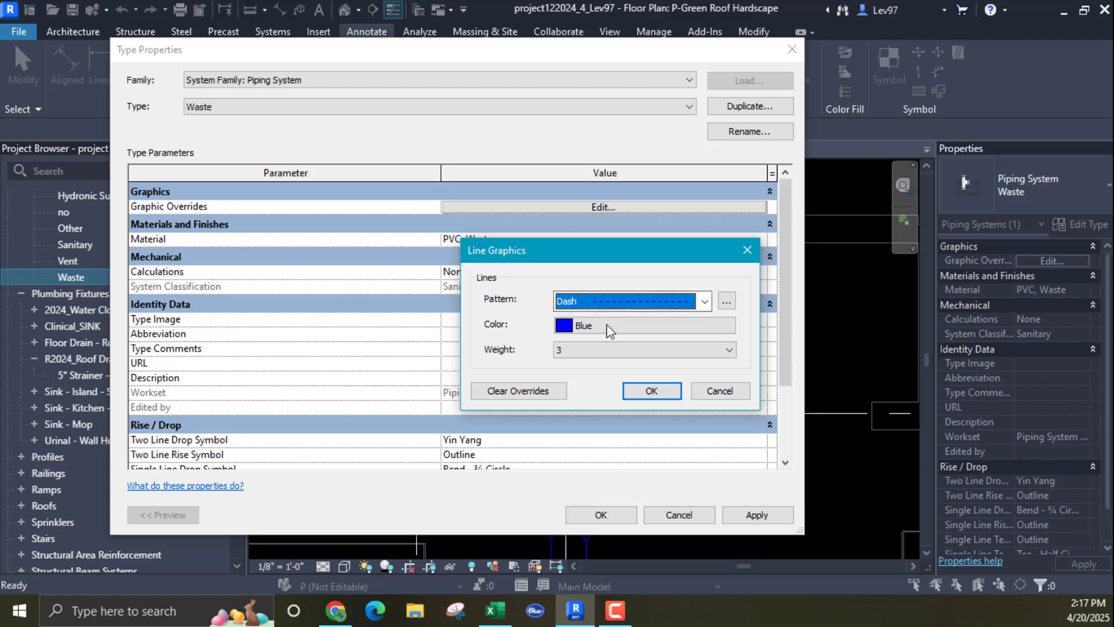
pyautogui.click(607, 324)
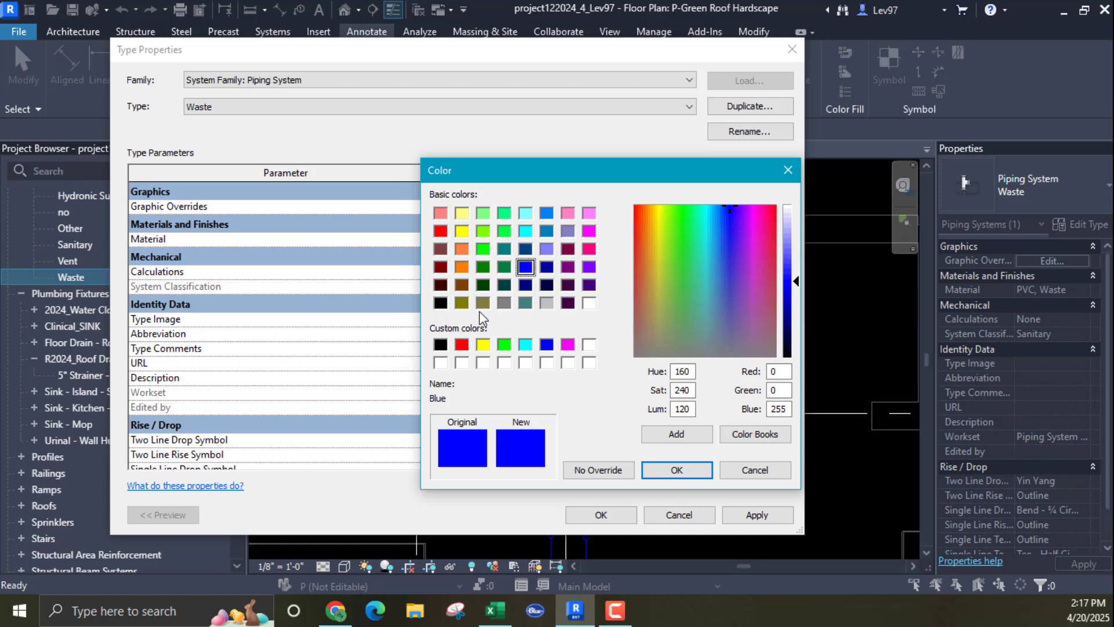
pyautogui.click(504, 344)
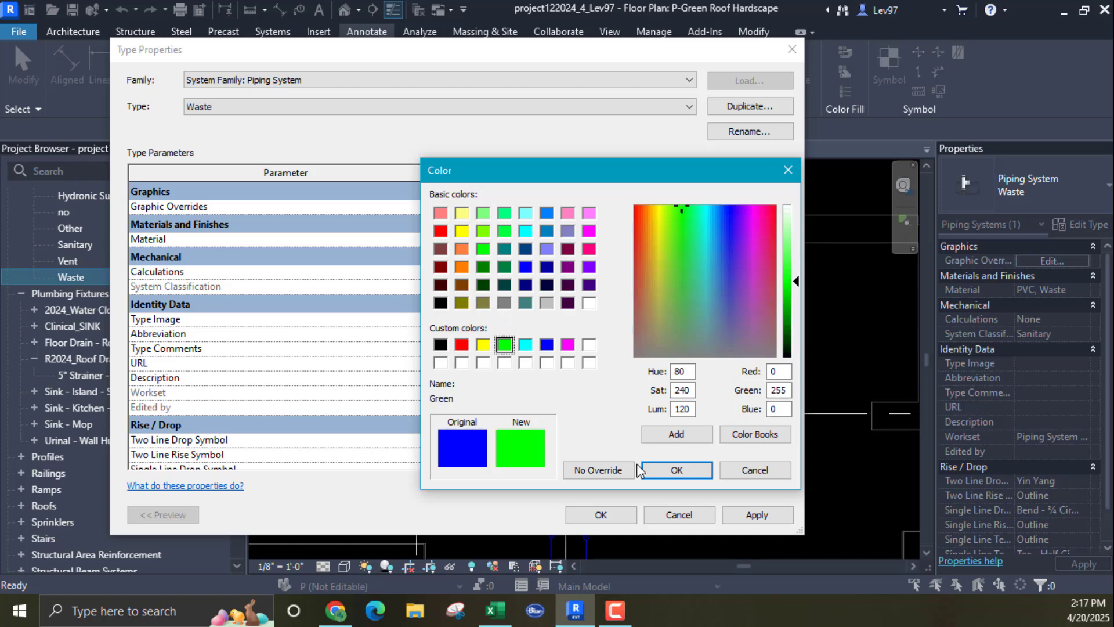
pyautogui.click(676, 469)
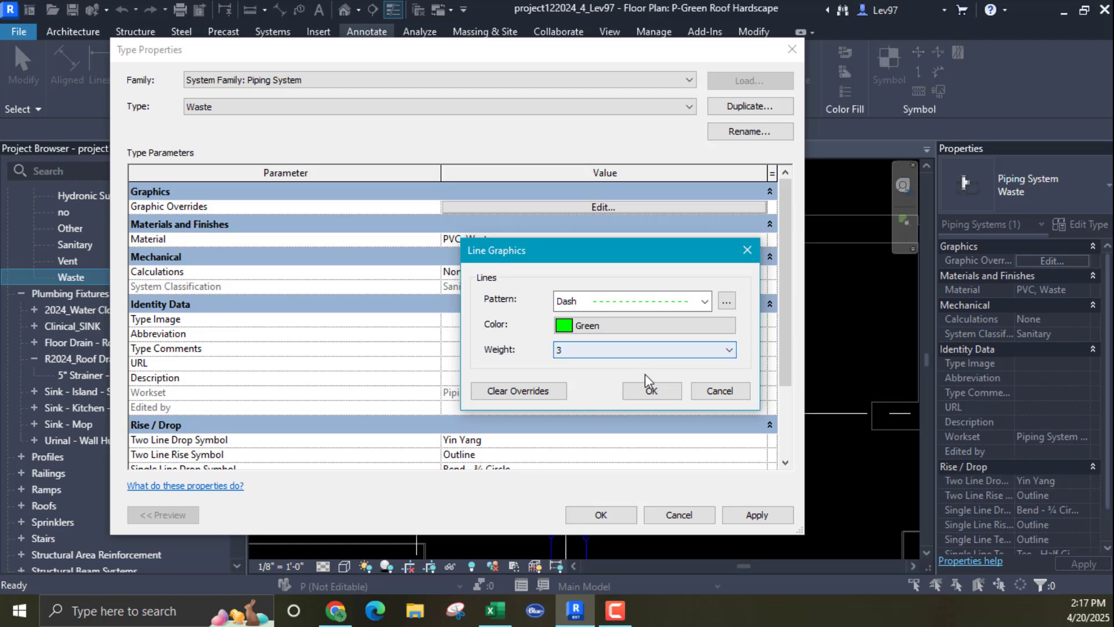
pyautogui.click(650, 391)
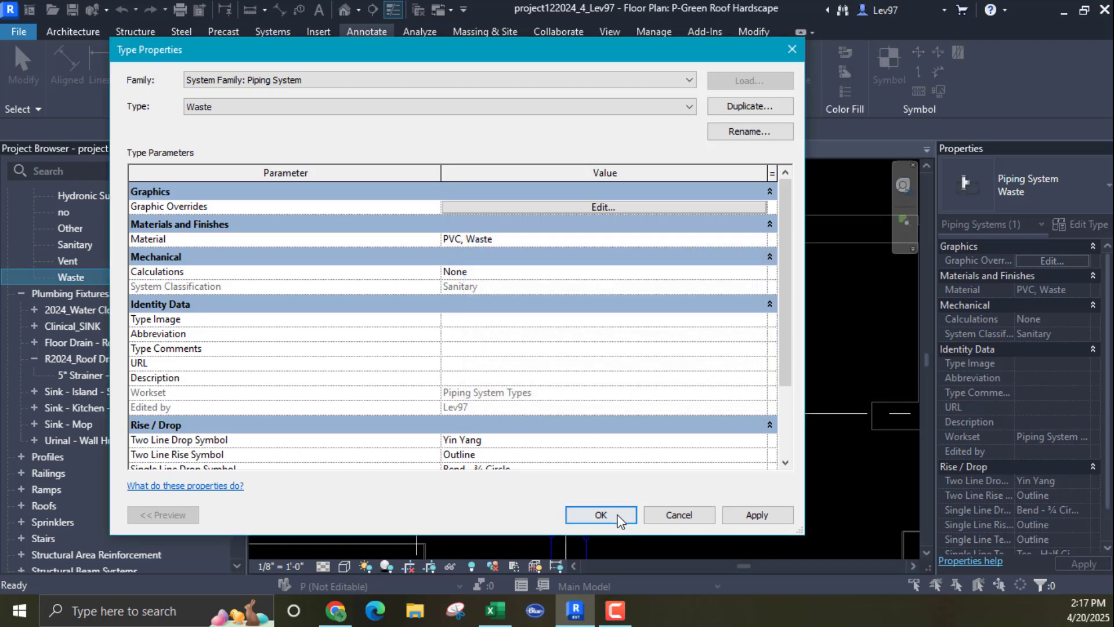
pyautogui.click(601, 514)
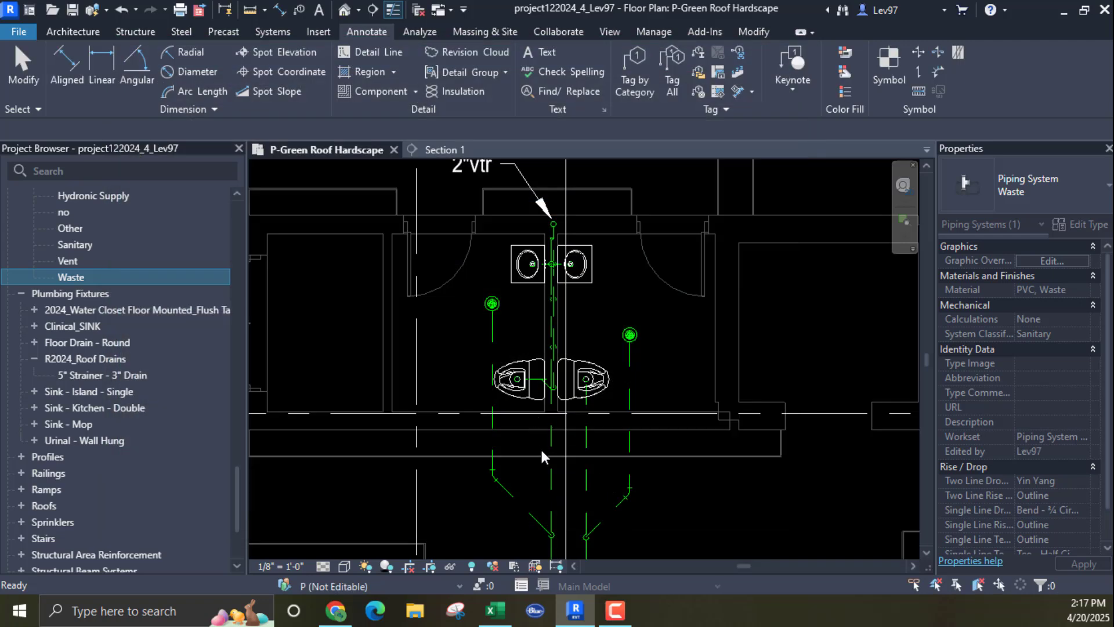
pyautogui.press('Escape')
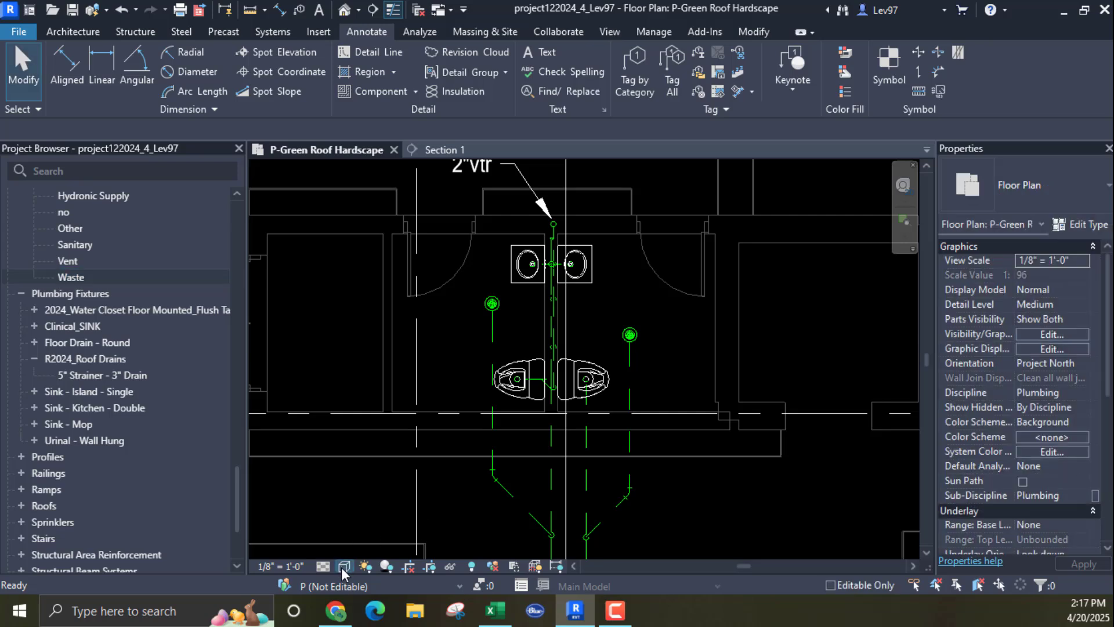
# Step: Set the floor plan's visual style to Realistic and its detail level to Fine, and inspect the piping around the water closets
pyautogui.click(346, 566)
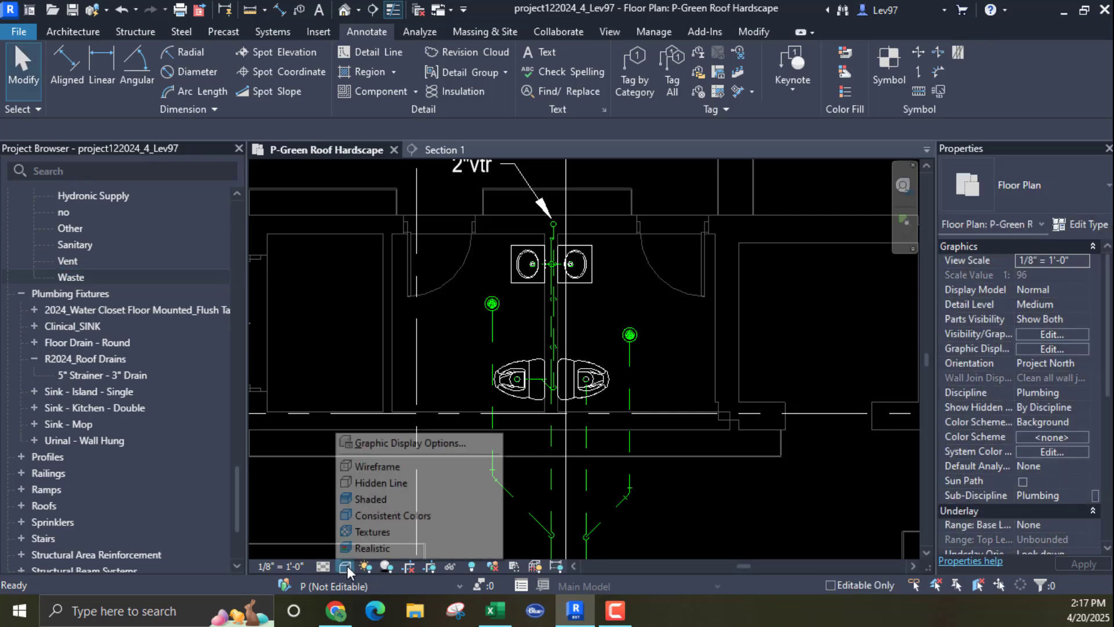
pyautogui.click(374, 548)
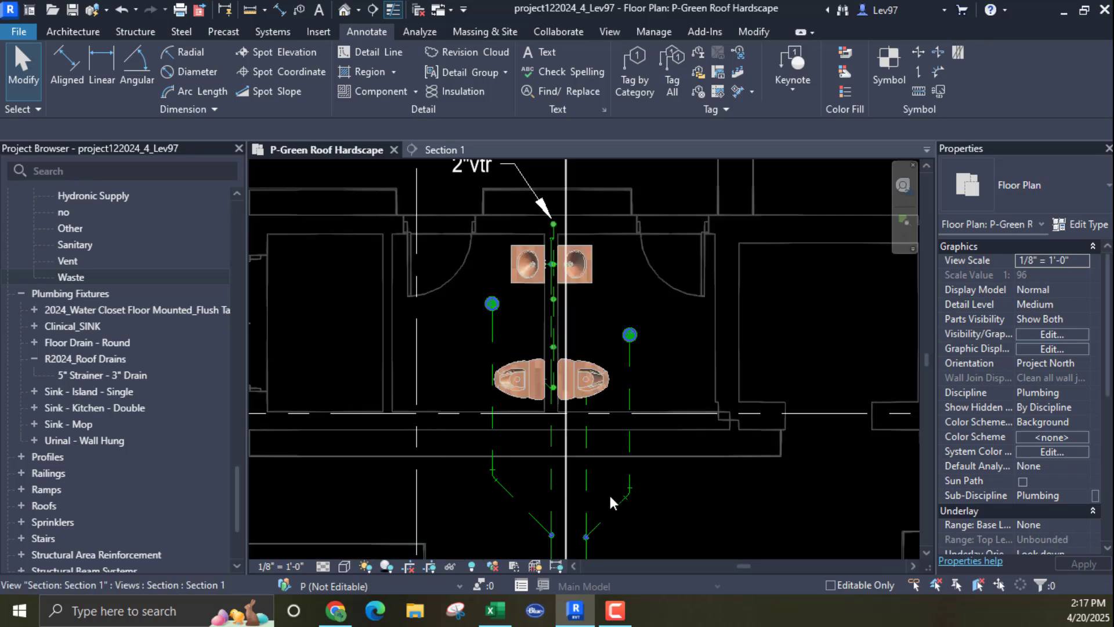
pyautogui.click(319, 568)
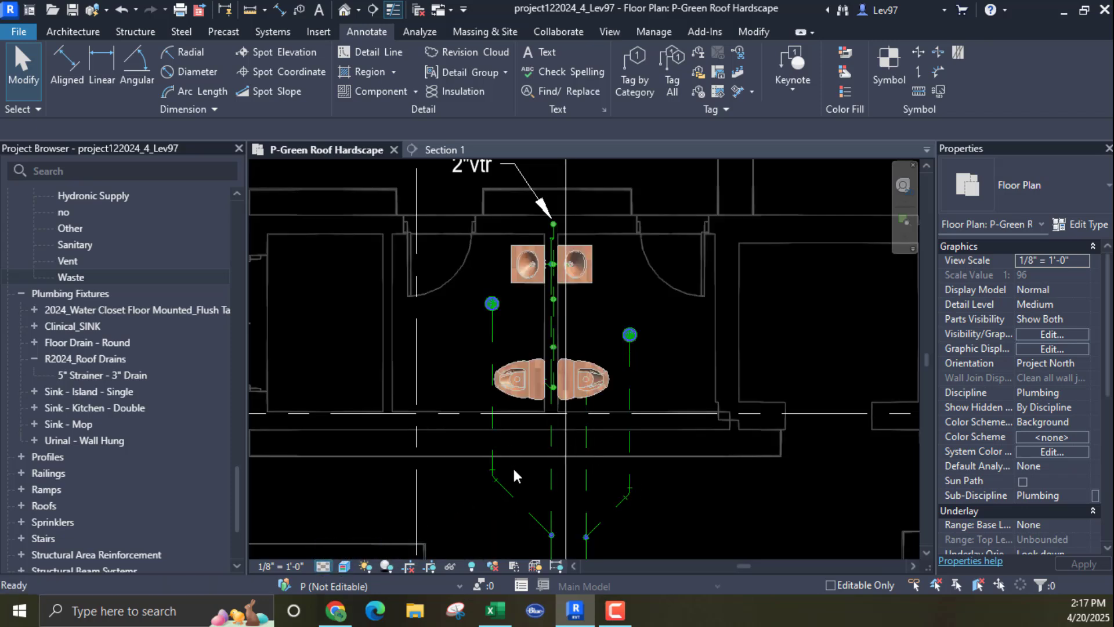
pyautogui.scroll(2, 478, 365)
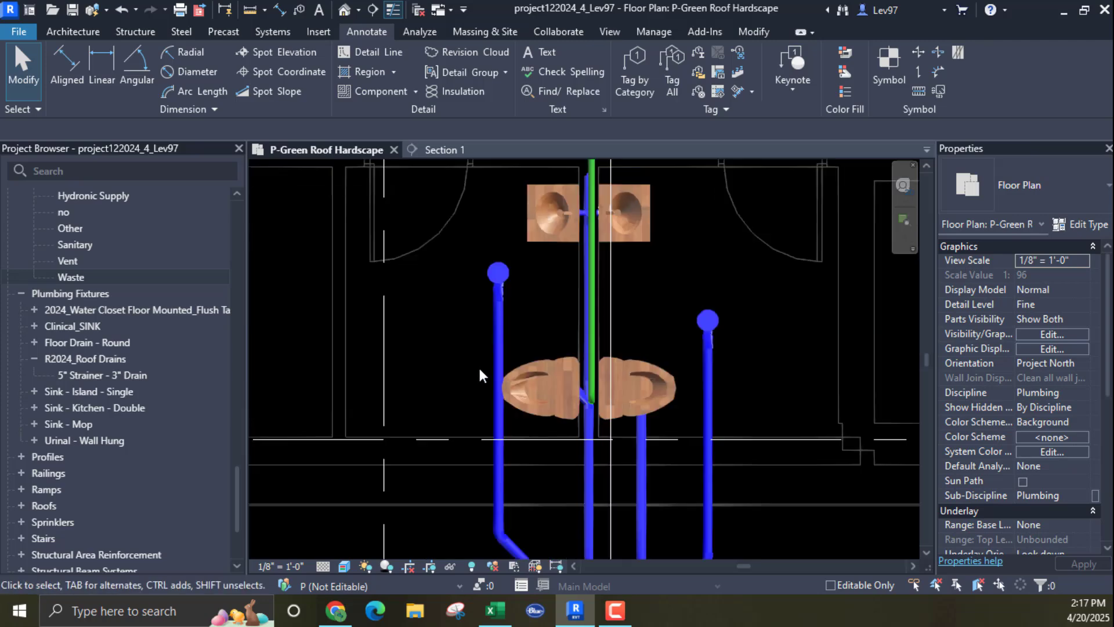
pyautogui.scroll(2, 478, 366)
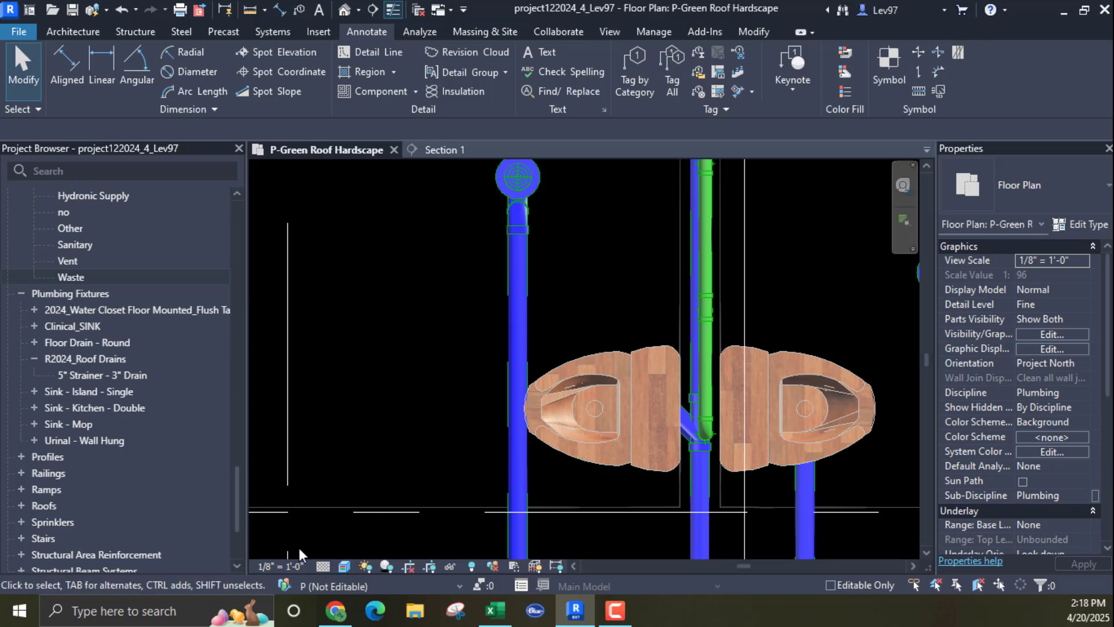
# Step: Reopen the Waste piping system's type properties and set its graphic override line color to Blue
pyautogui.rightClick(88, 277)
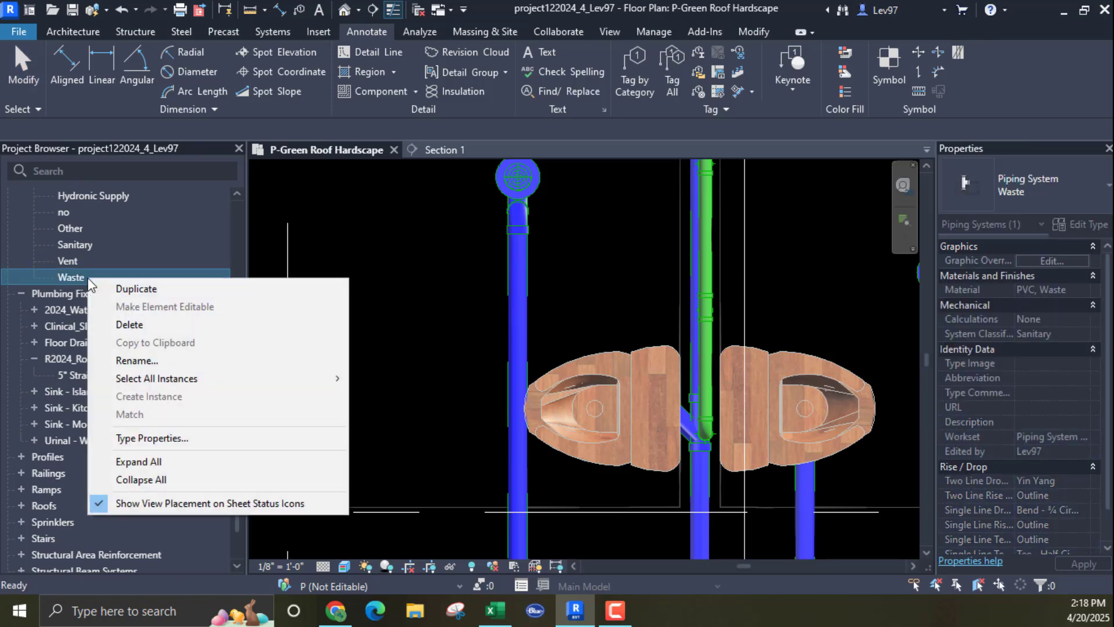
pyautogui.click(174, 441)
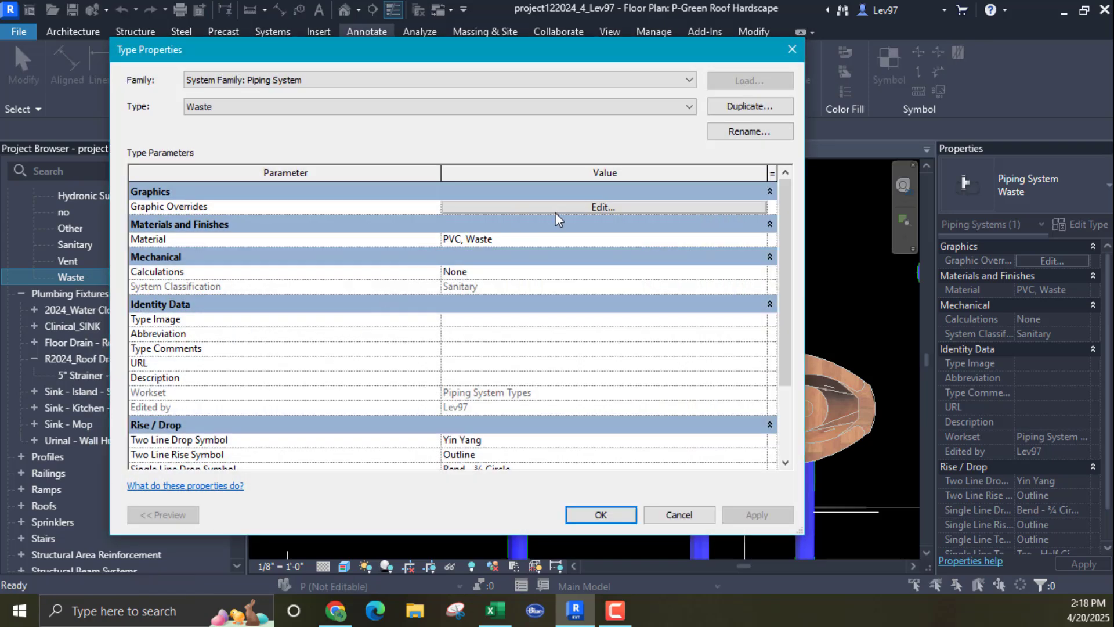
pyautogui.click(558, 208)
pyautogui.click(610, 325)
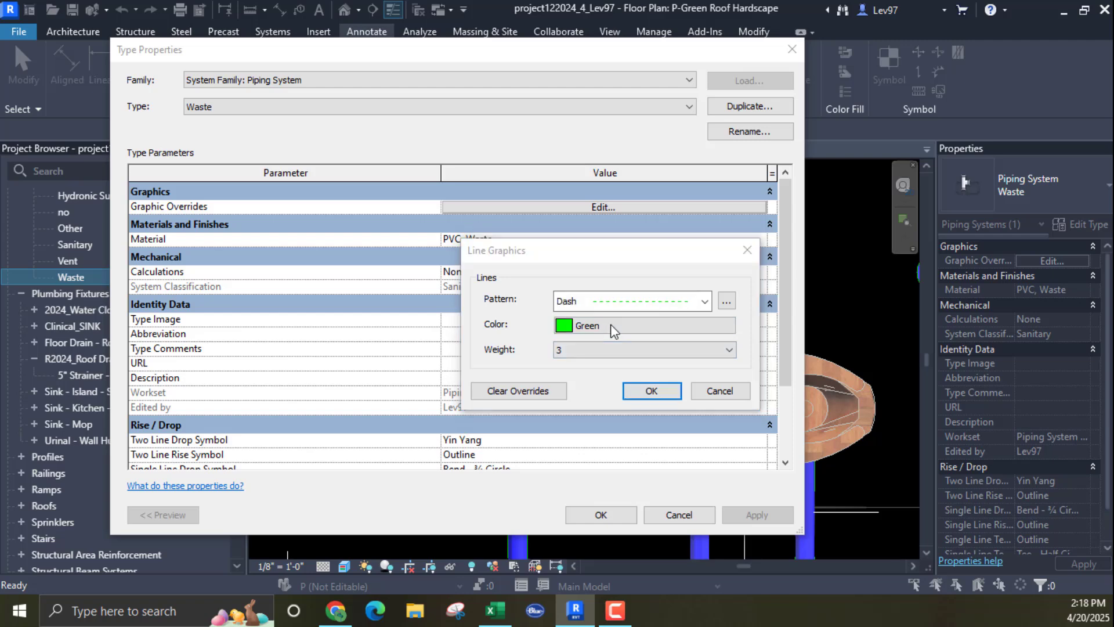
pyautogui.click(547, 344)
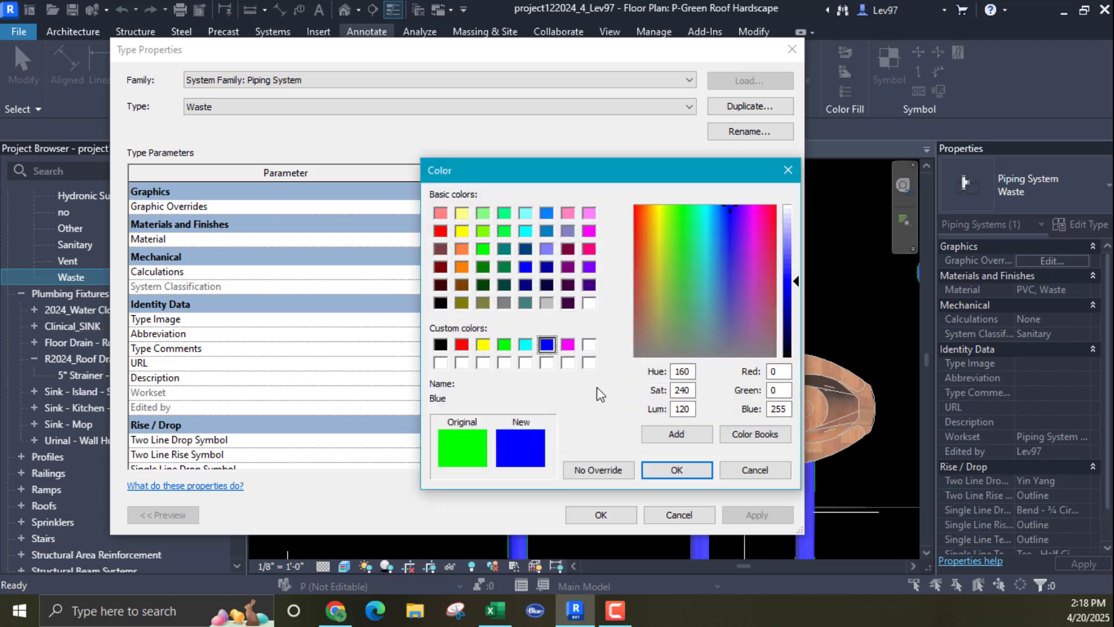
pyautogui.click(677, 469)
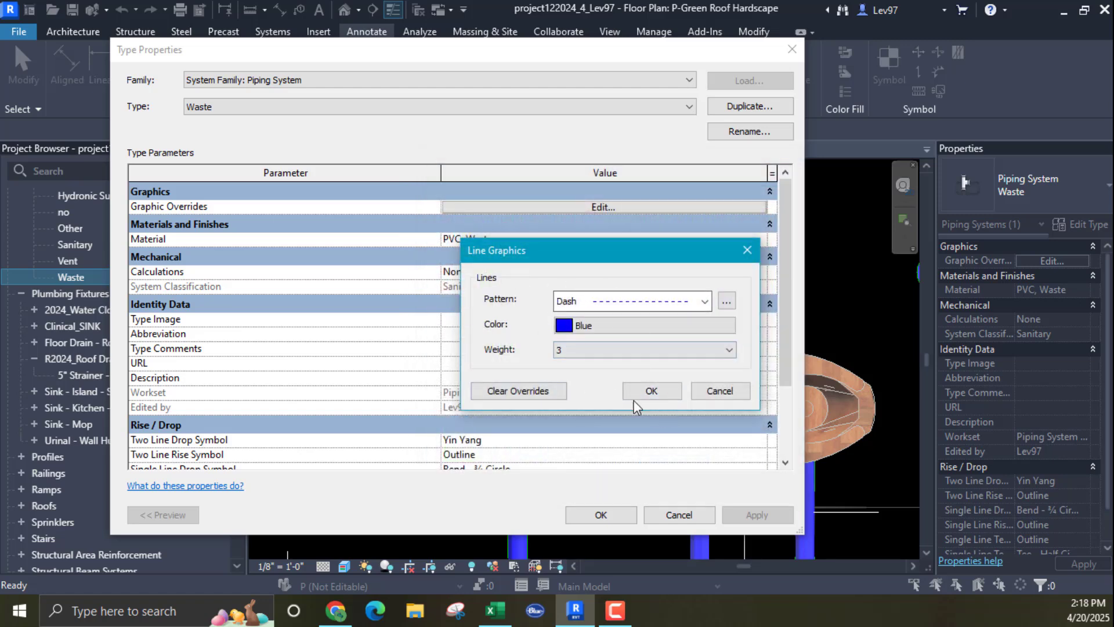
pyautogui.click(650, 390)
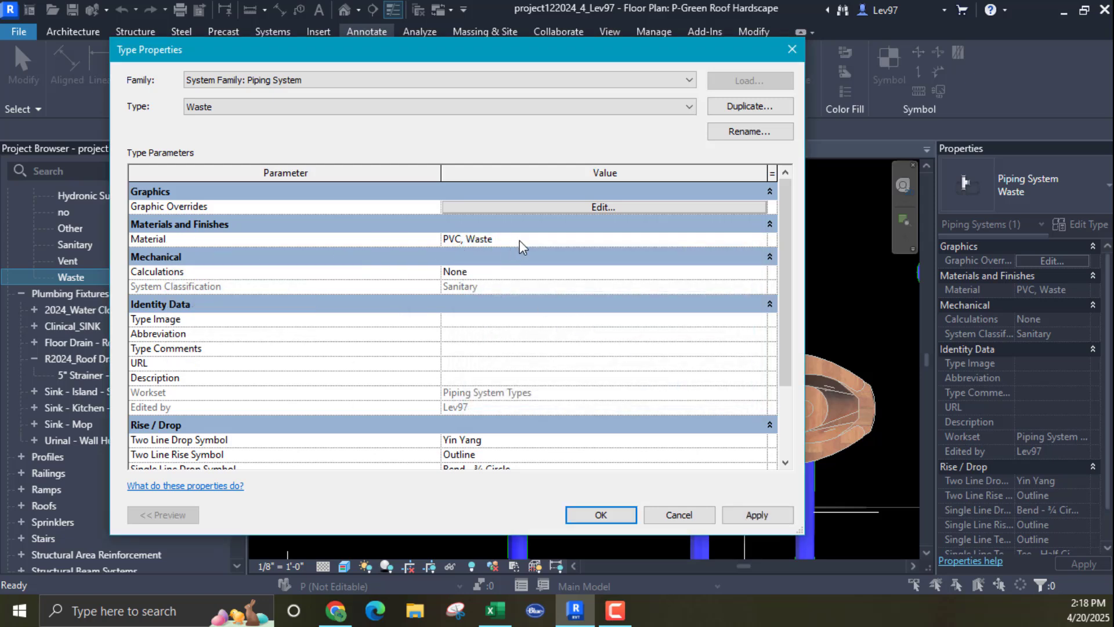
# Step: Set the appearance color of the Waste piping system's PVC, Waste material to Cyan (RGB 0 255 255) and apply it to the plan
pyautogui.click(611, 246)
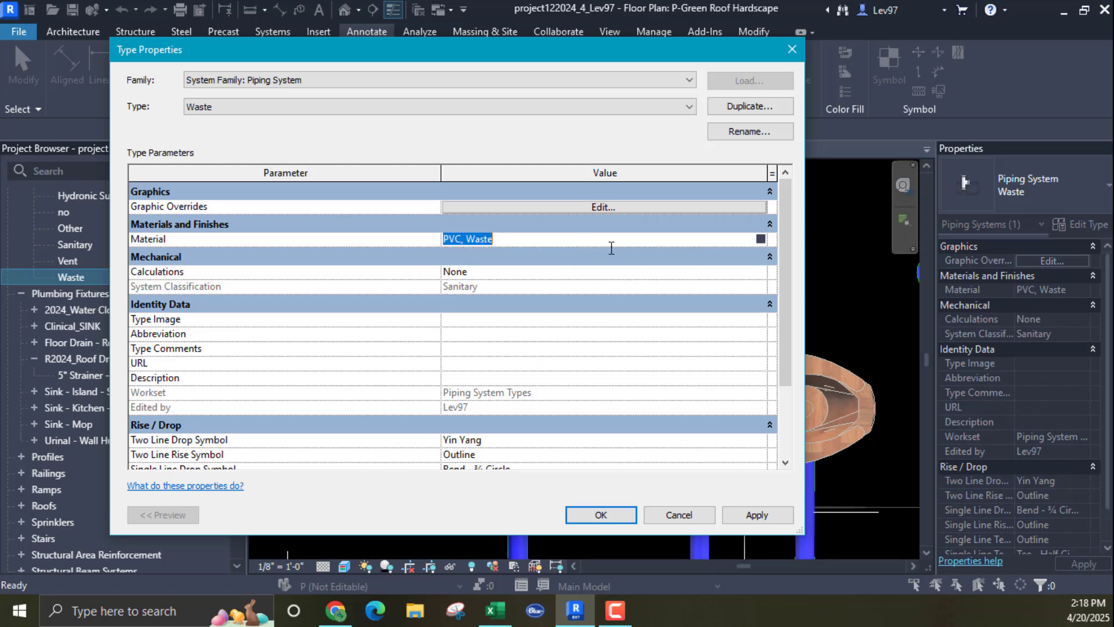
pyautogui.click(760, 239)
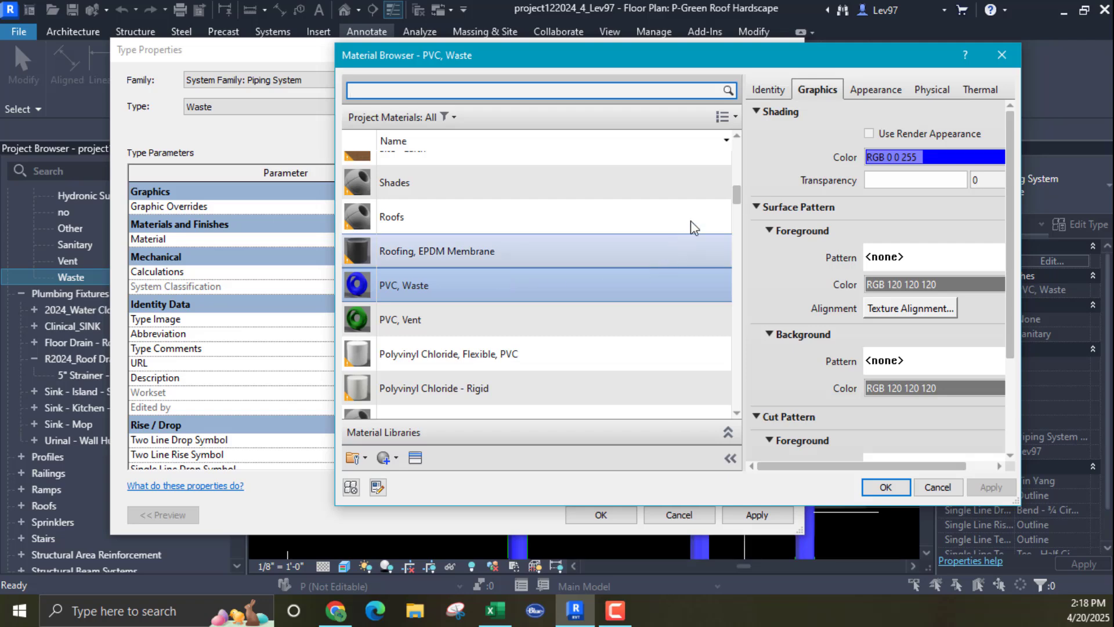
pyautogui.click(869, 91)
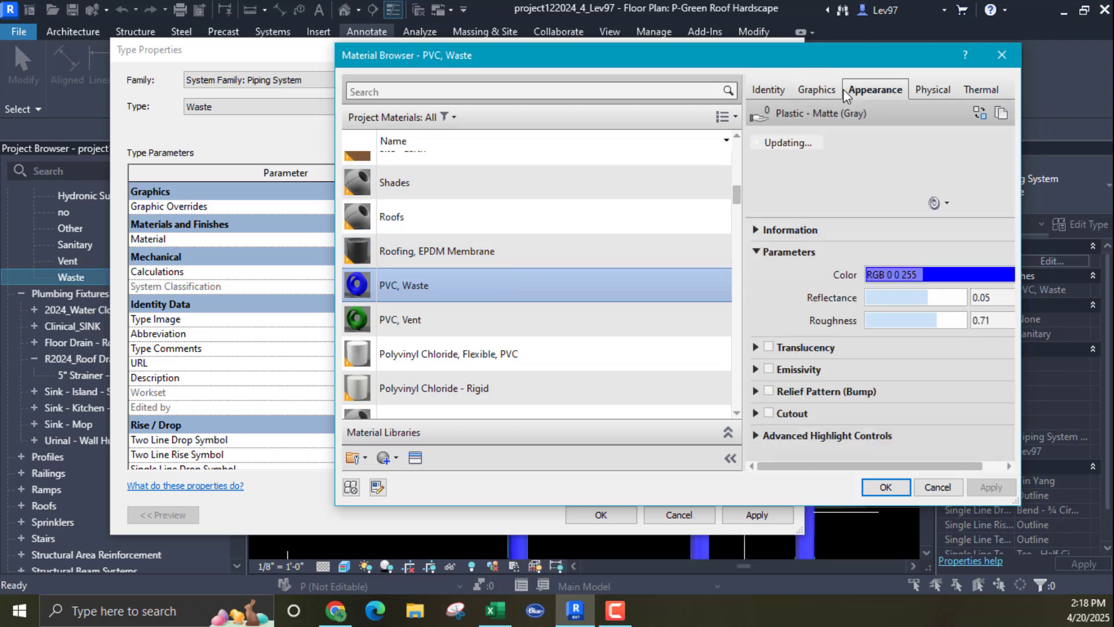
pyautogui.click(929, 275)
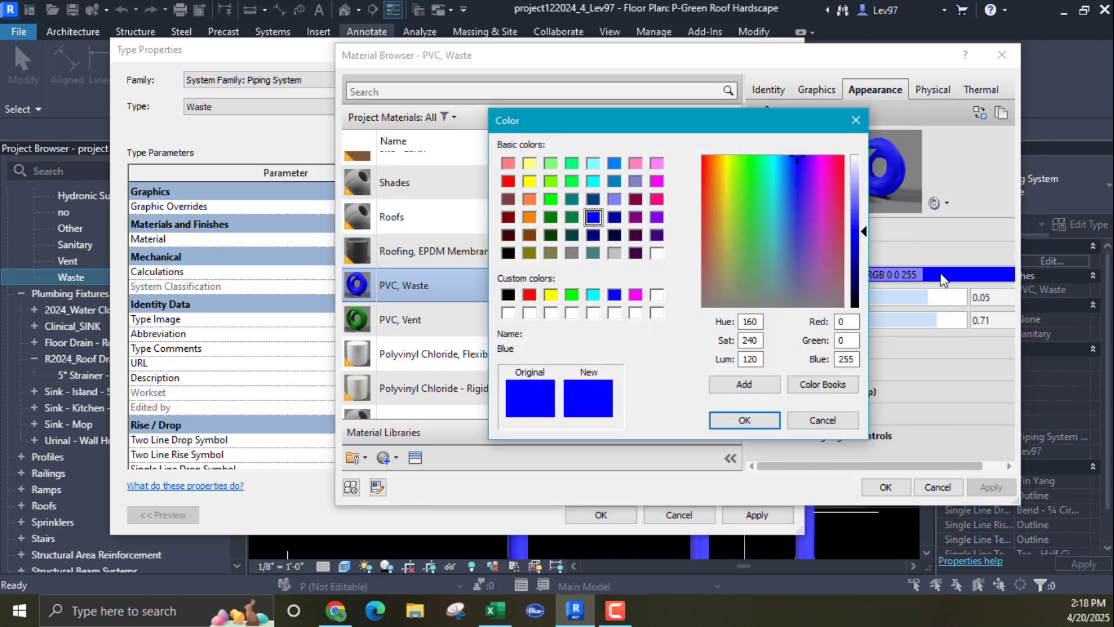
pyautogui.click(592, 182)
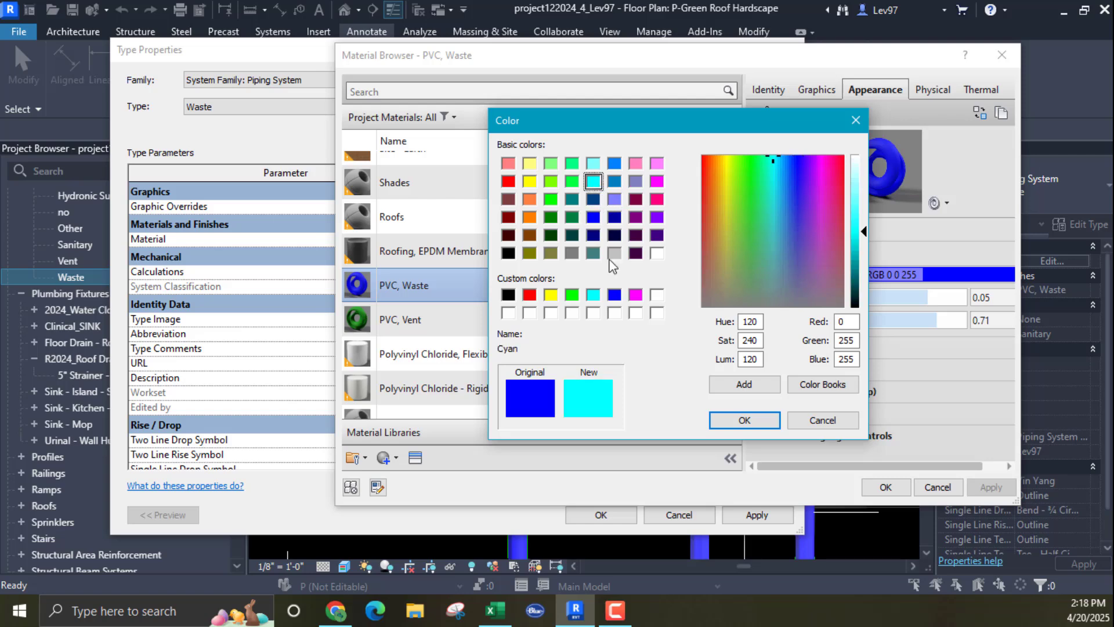
pyautogui.click(744, 420)
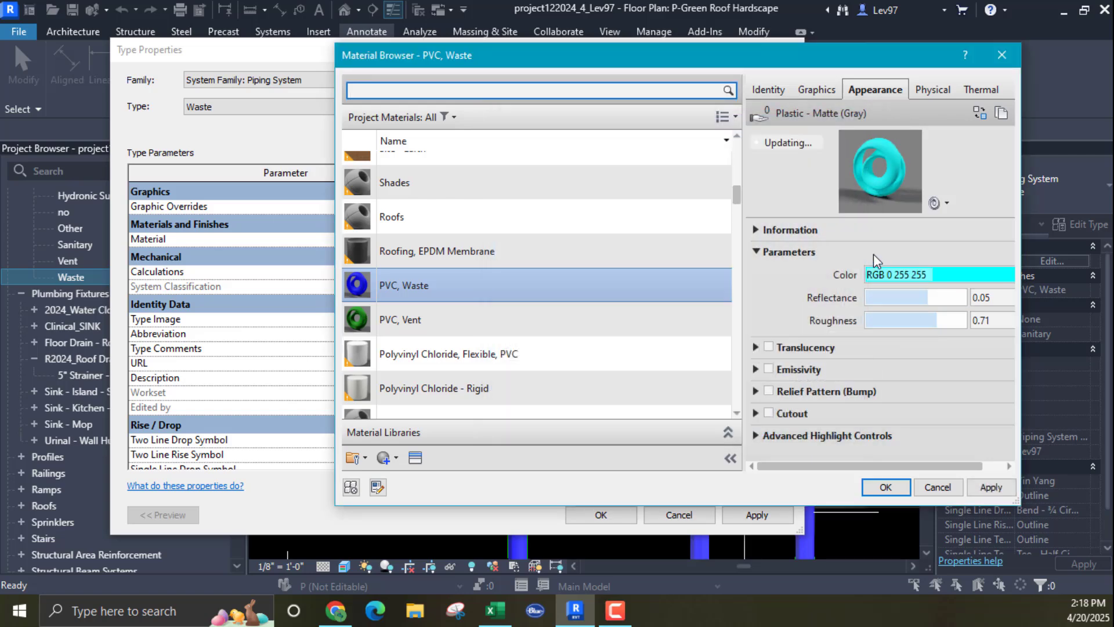
pyautogui.click(816, 90)
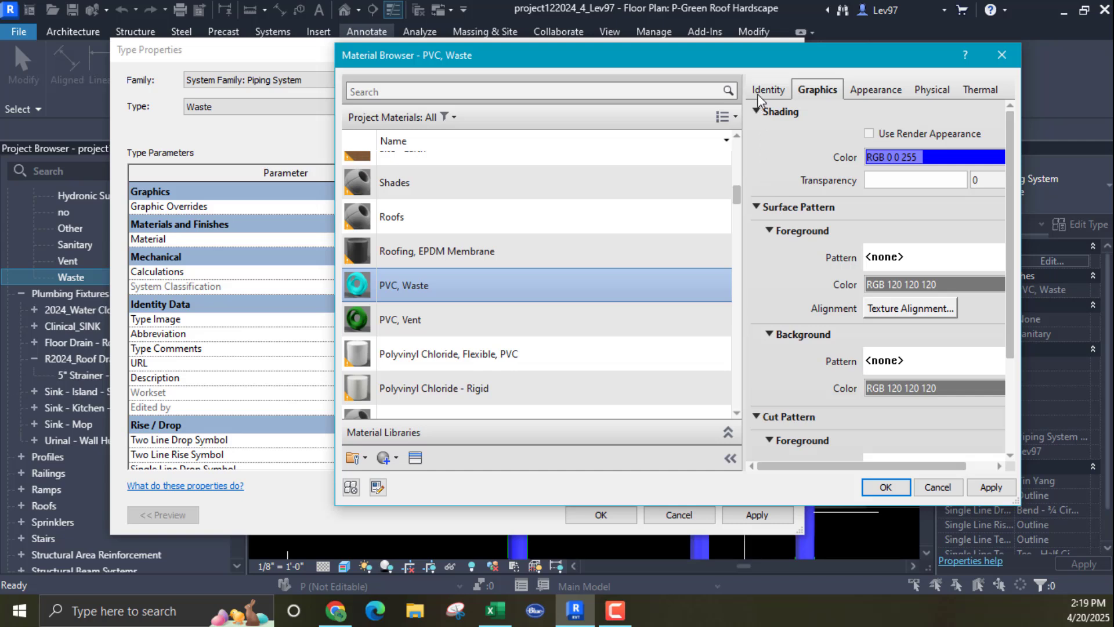
pyautogui.click(873, 90)
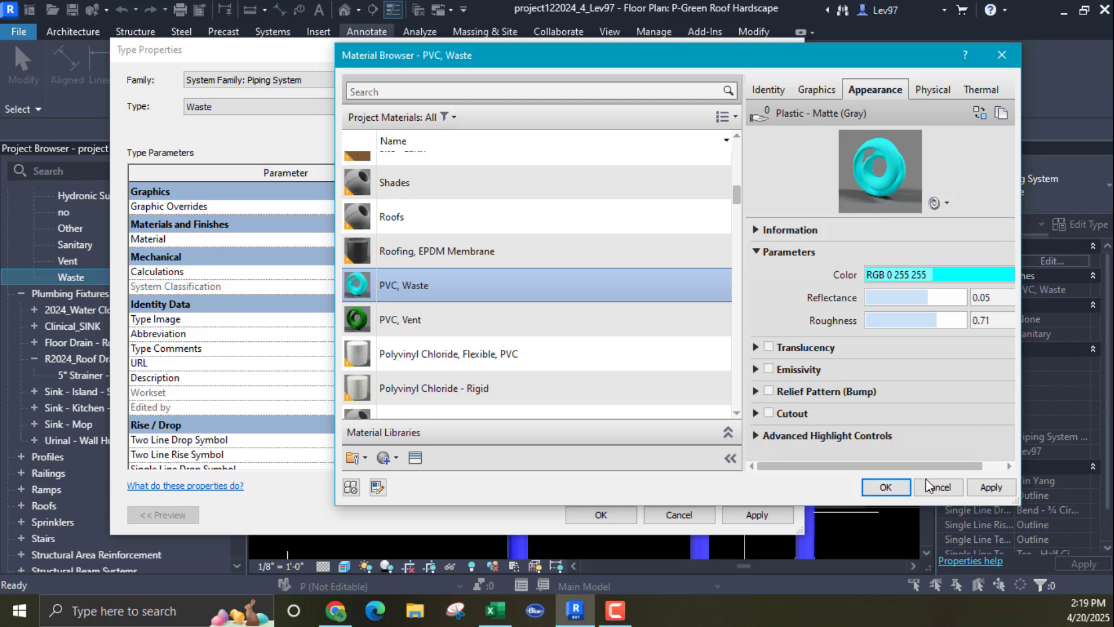
pyautogui.click(885, 487)
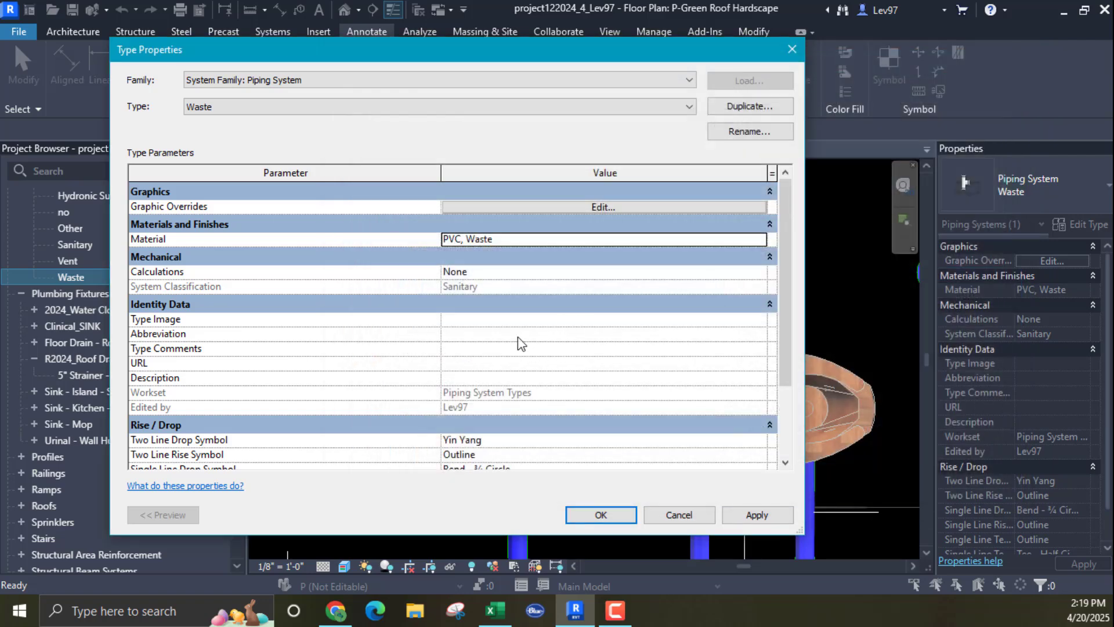
pyautogui.click(606, 514)
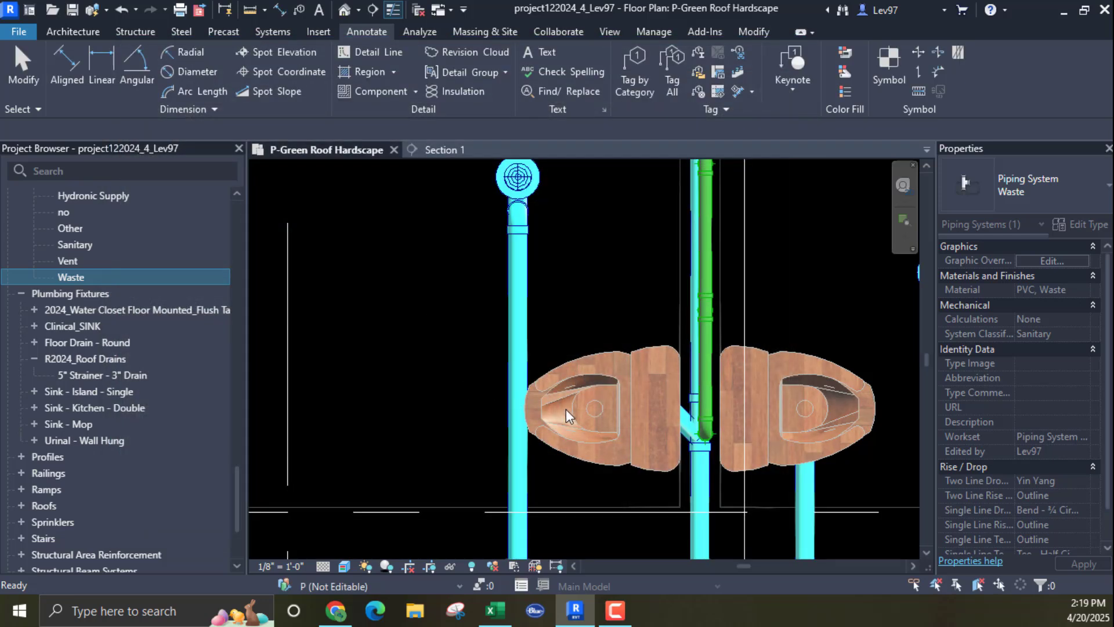
# Step: Switch the floor plan to the Hidden Line visual style and Medium detail level
pyautogui.click(342, 567)
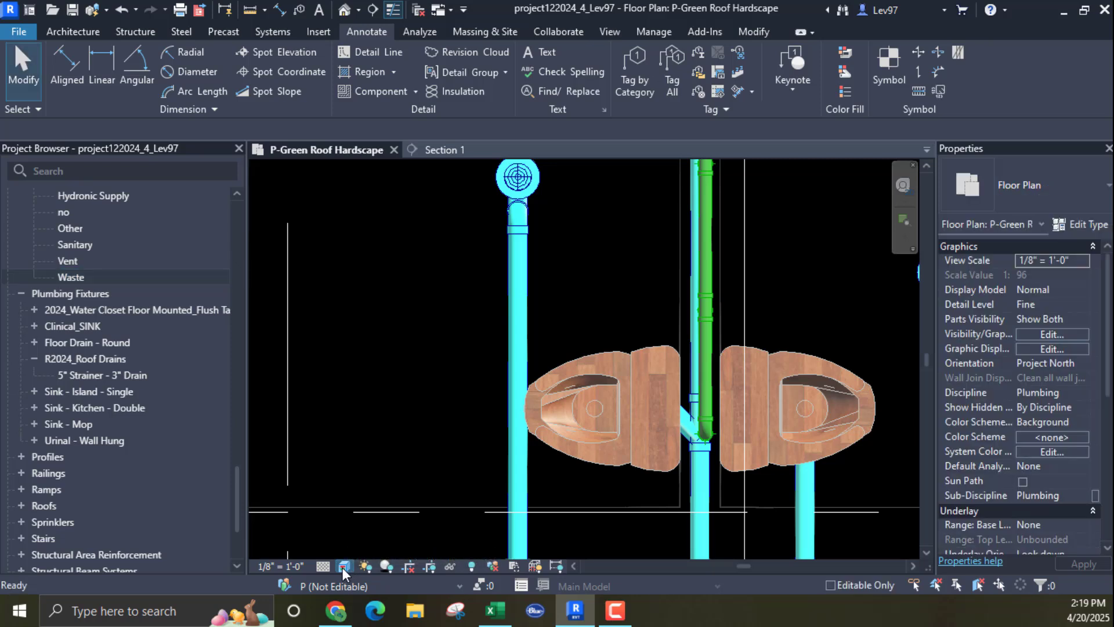
pyautogui.click(343, 569)
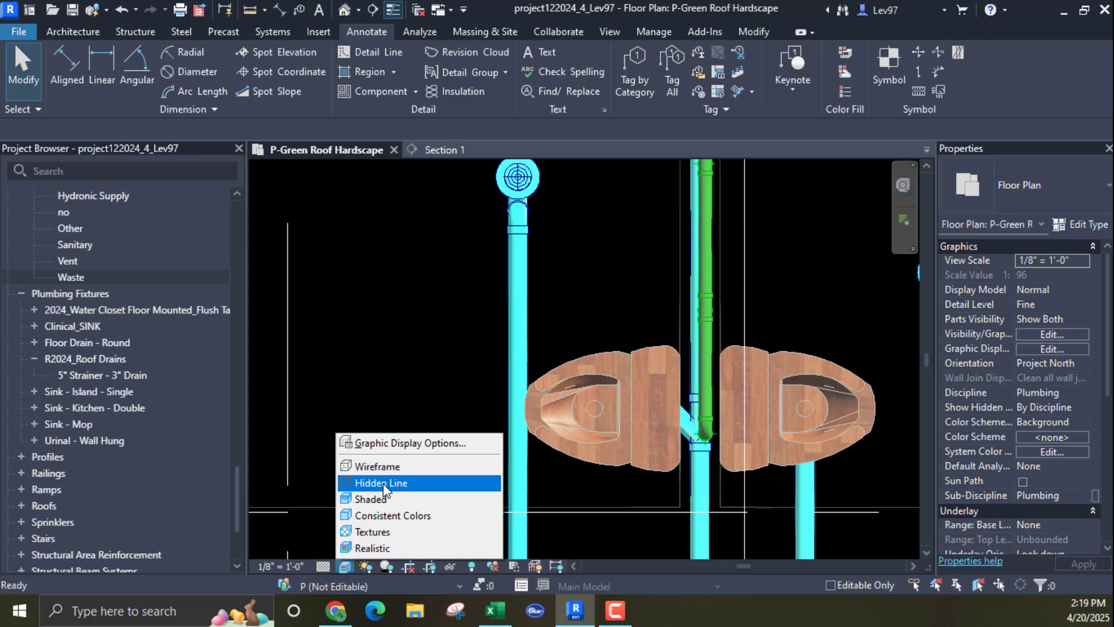
pyautogui.click(383, 484)
pyautogui.click(323, 566)
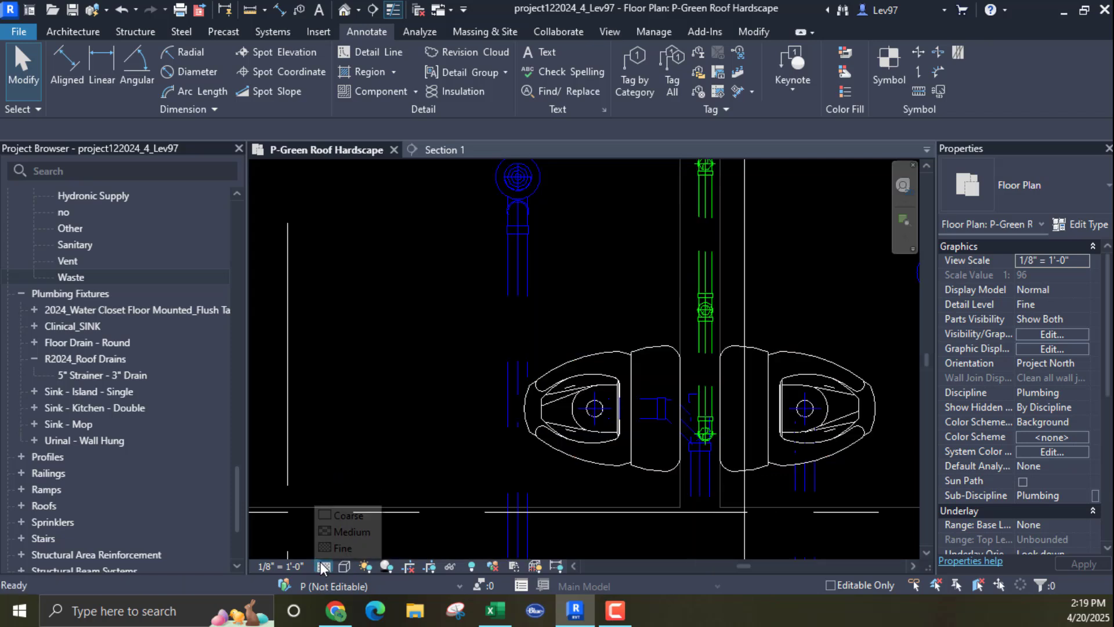
pyautogui.click(345, 532)
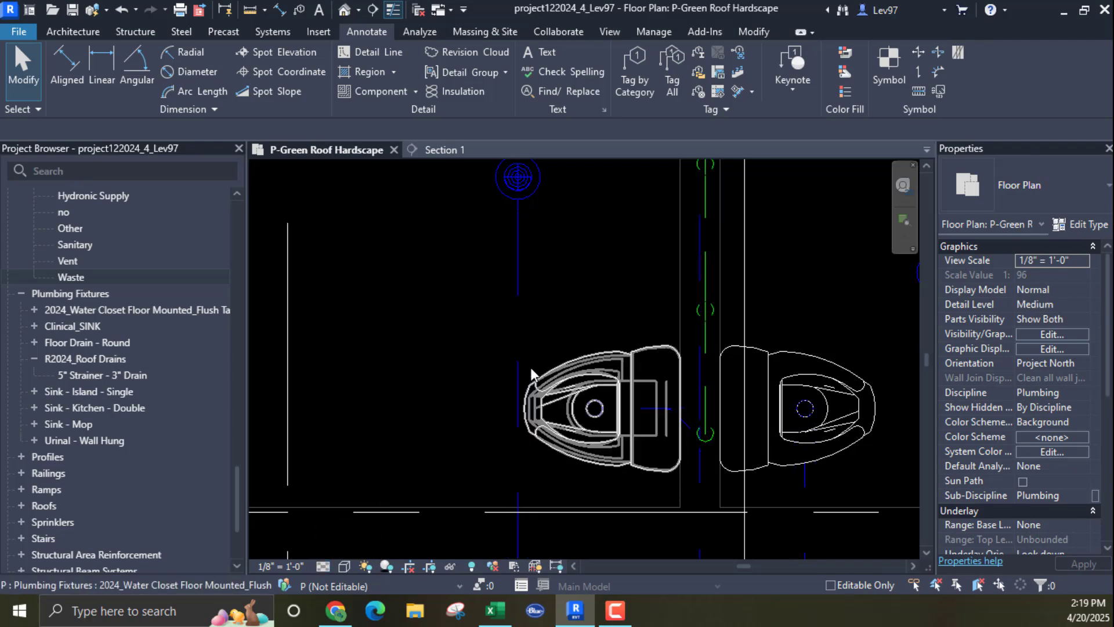
# Step: Review the line graphics overrides in the Waste piping system's type properties without changing them
pyautogui.click(81, 276)
pyautogui.rightClick(81, 277)
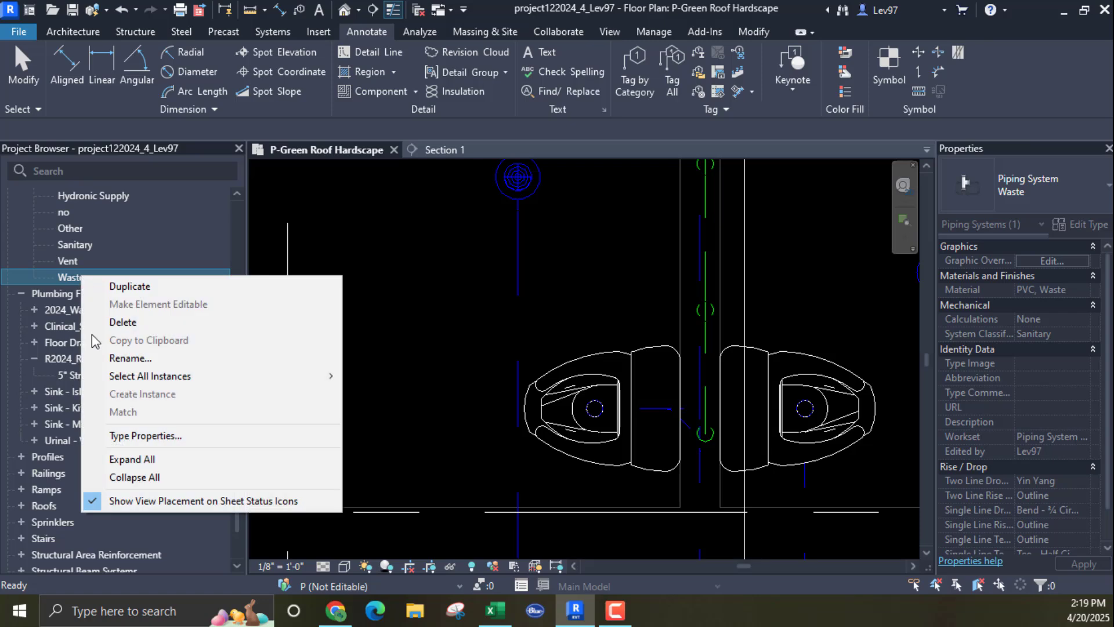
pyautogui.click(160, 435)
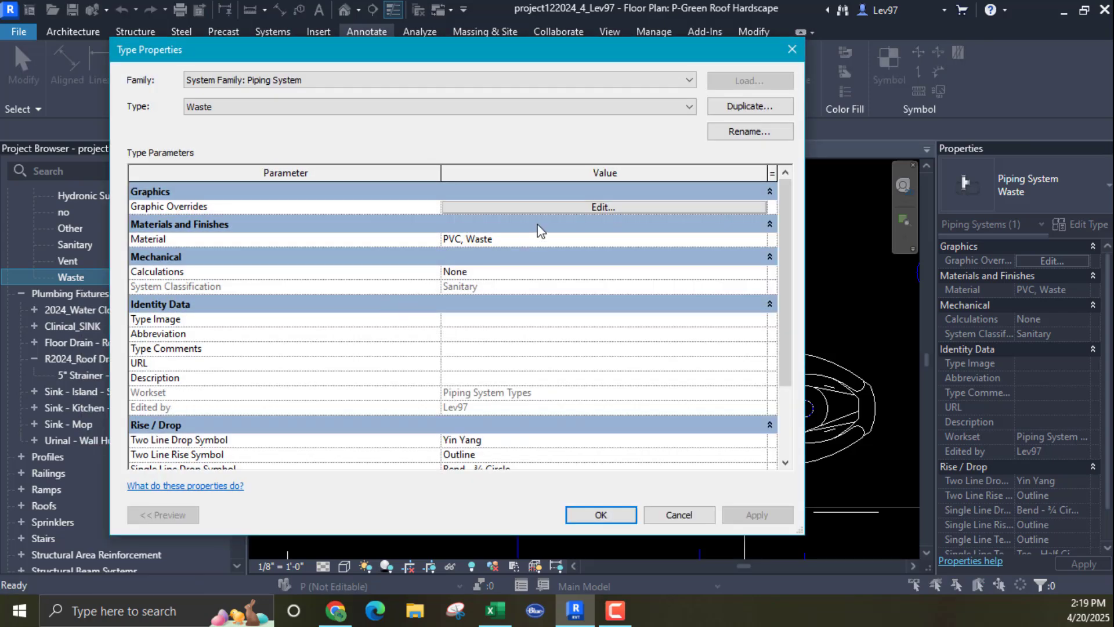
pyautogui.click(548, 208)
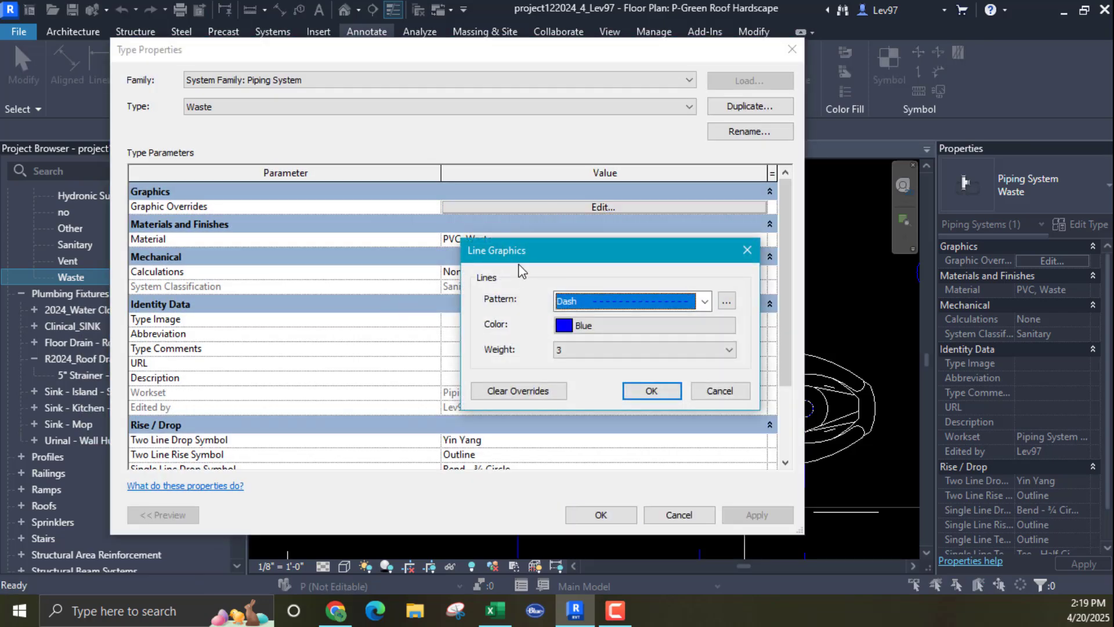
pyautogui.click(719, 392)
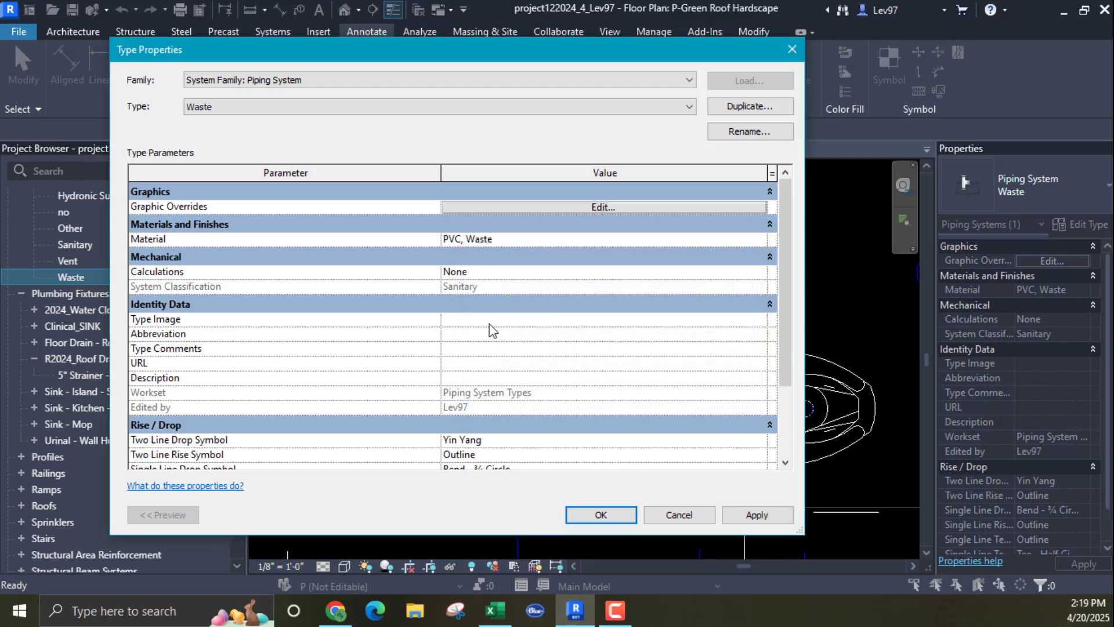
pyautogui.click(677, 514)
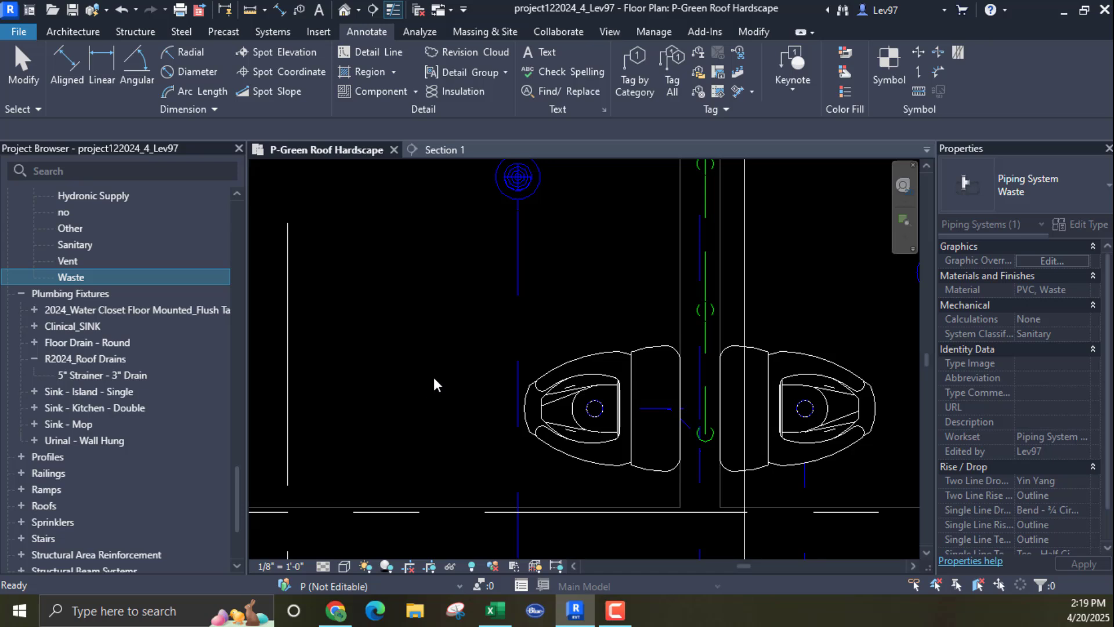
# Step: Reopen the Waste piping system's type properties and set the PVC, Waste material's appearance color to Blue (RGB 0 0 255)
pyautogui.rightClick(114, 276)
pyautogui.click(206, 432)
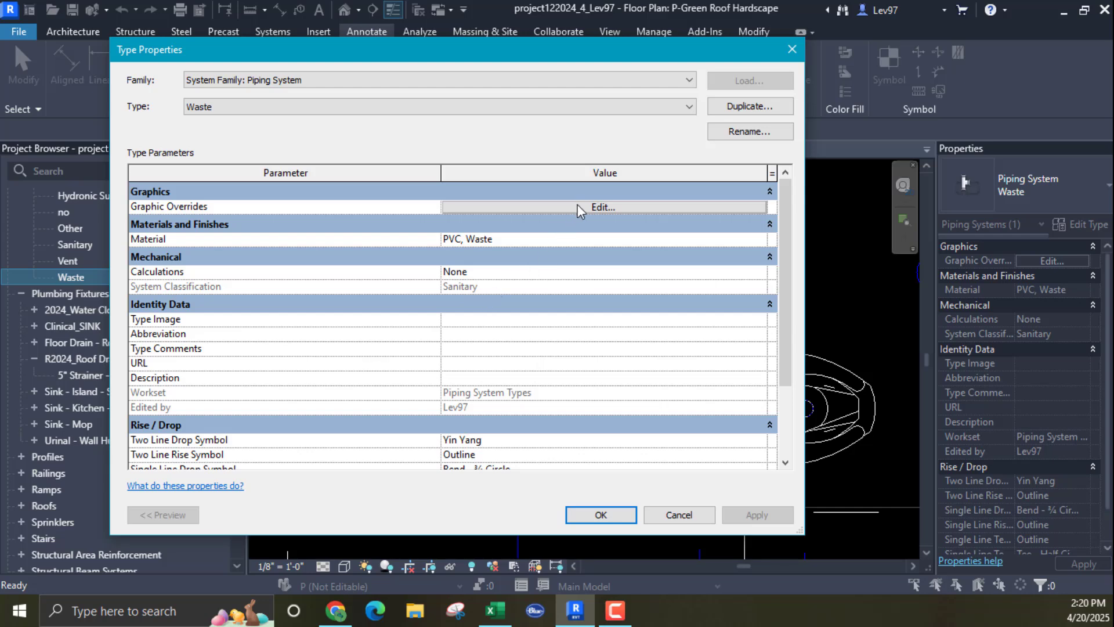
pyautogui.click(580, 207)
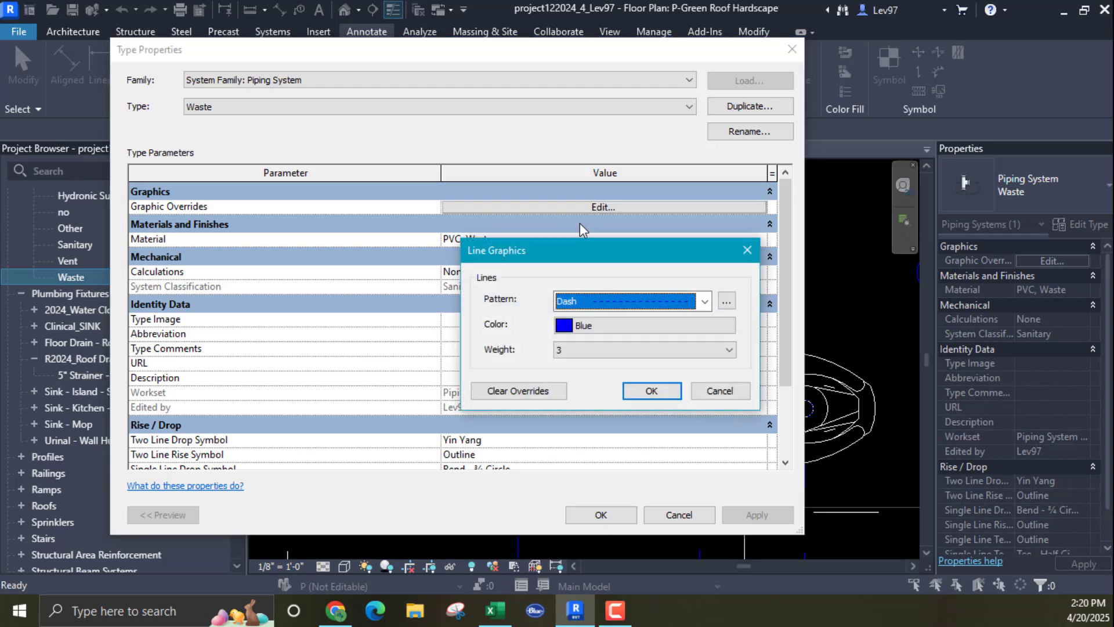
pyautogui.click(718, 390)
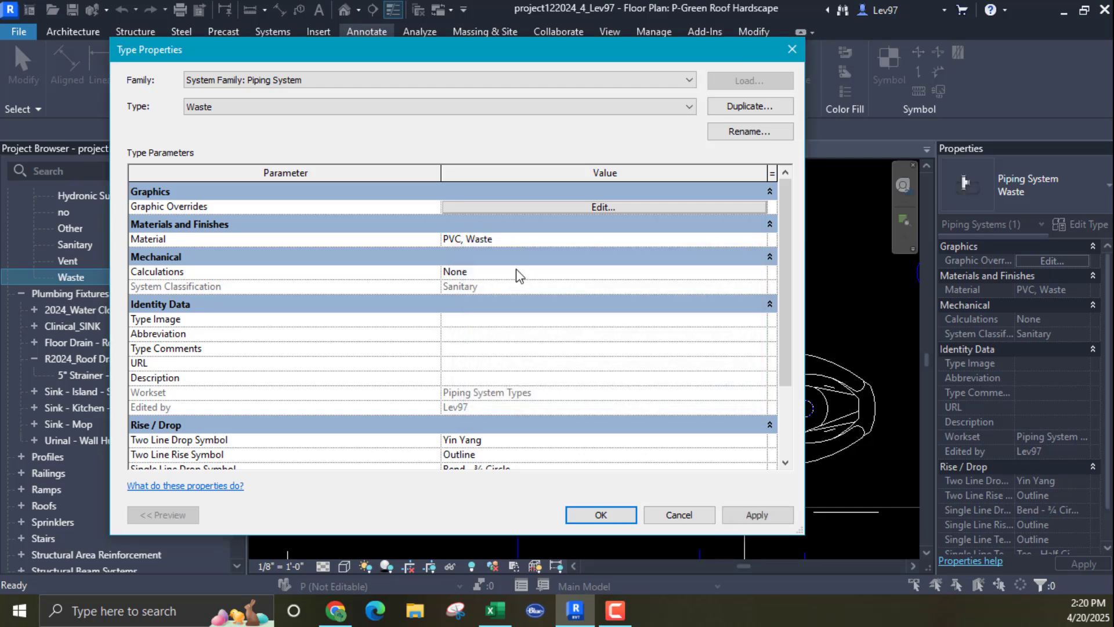
pyautogui.click(656, 237)
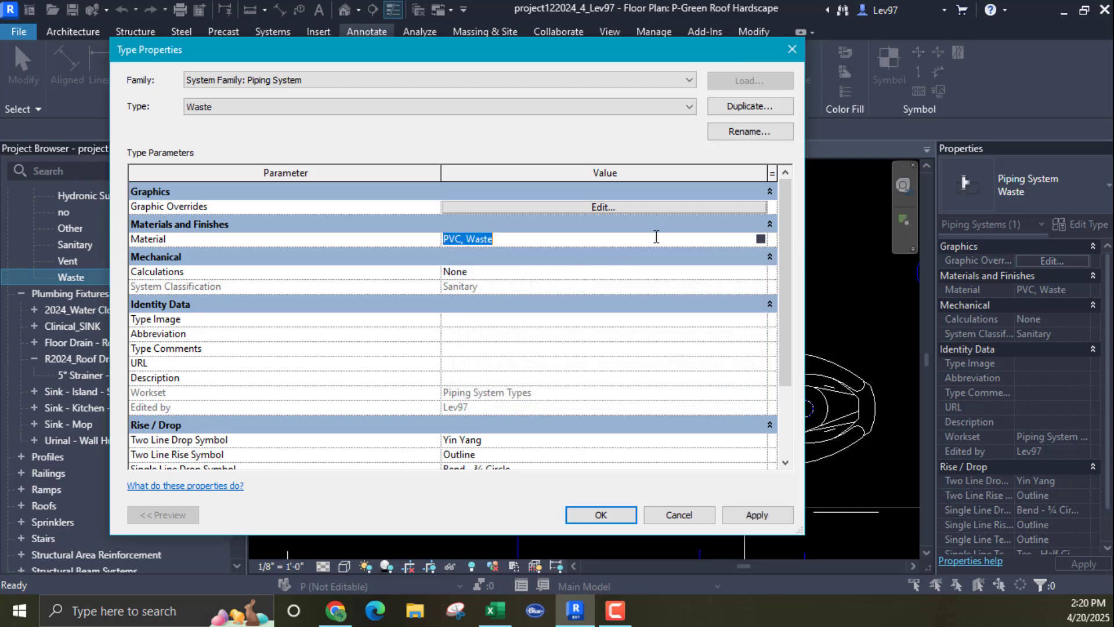
pyautogui.click(761, 239)
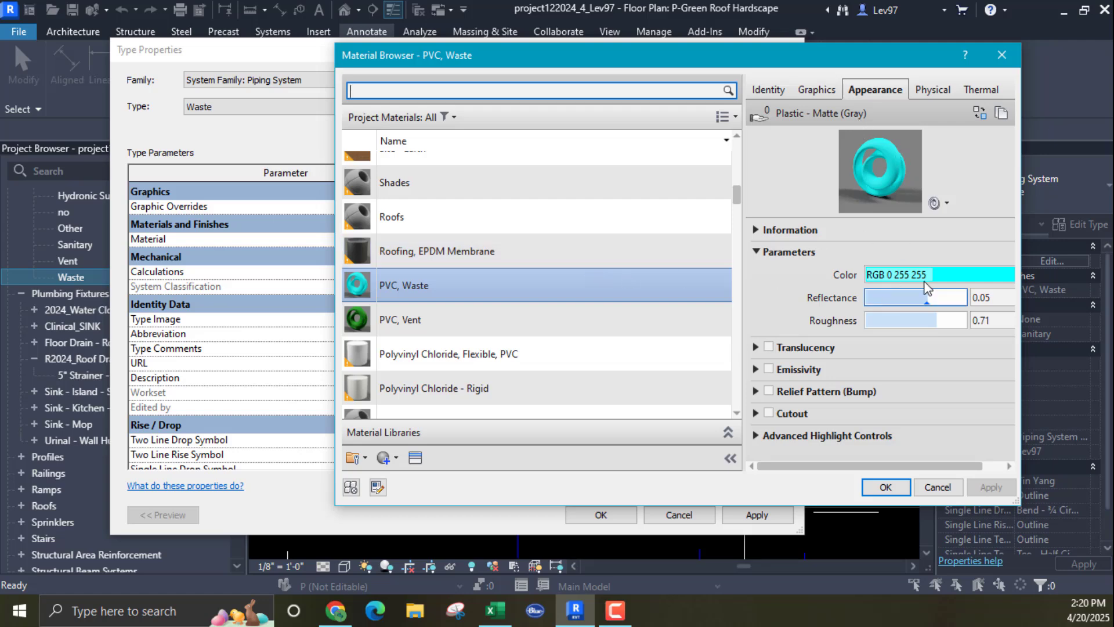
pyautogui.click(873, 276)
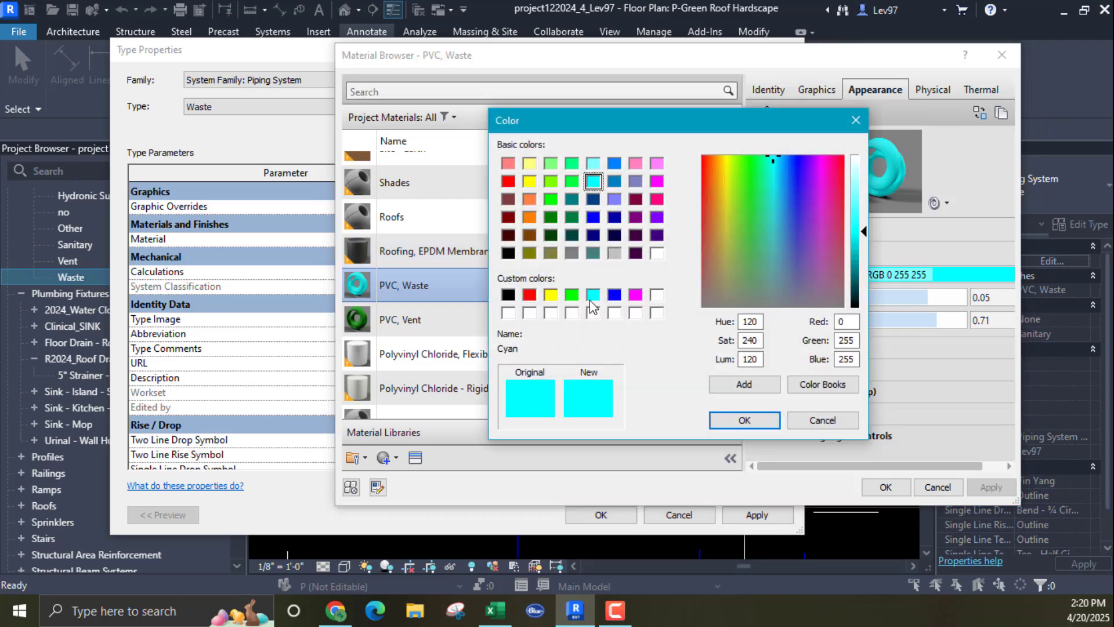
pyautogui.click(615, 295)
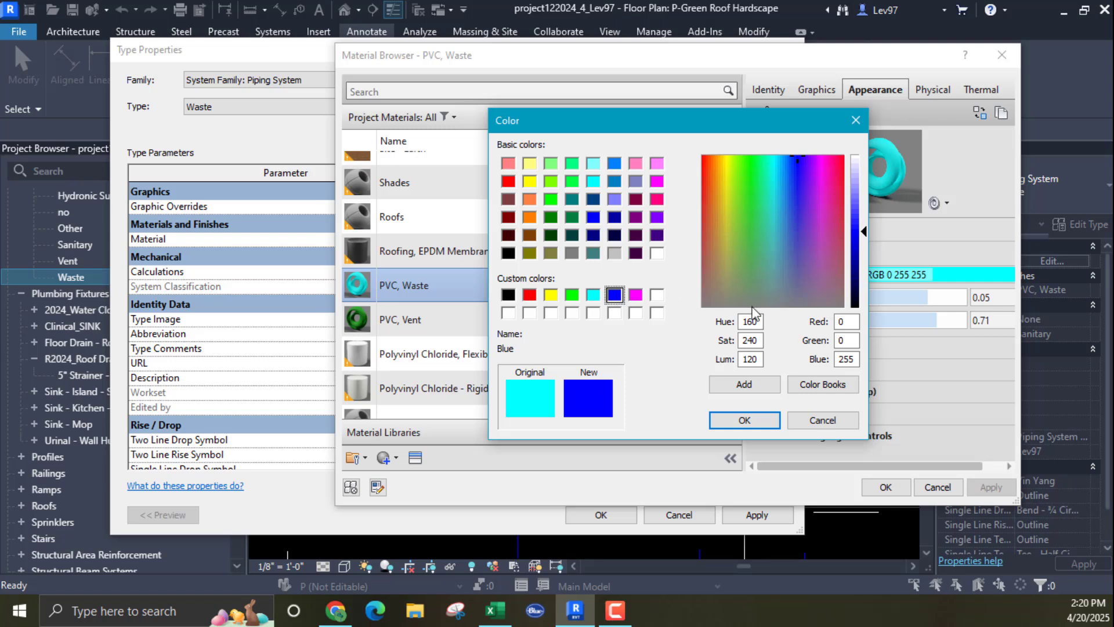
pyautogui.click(745, 421)
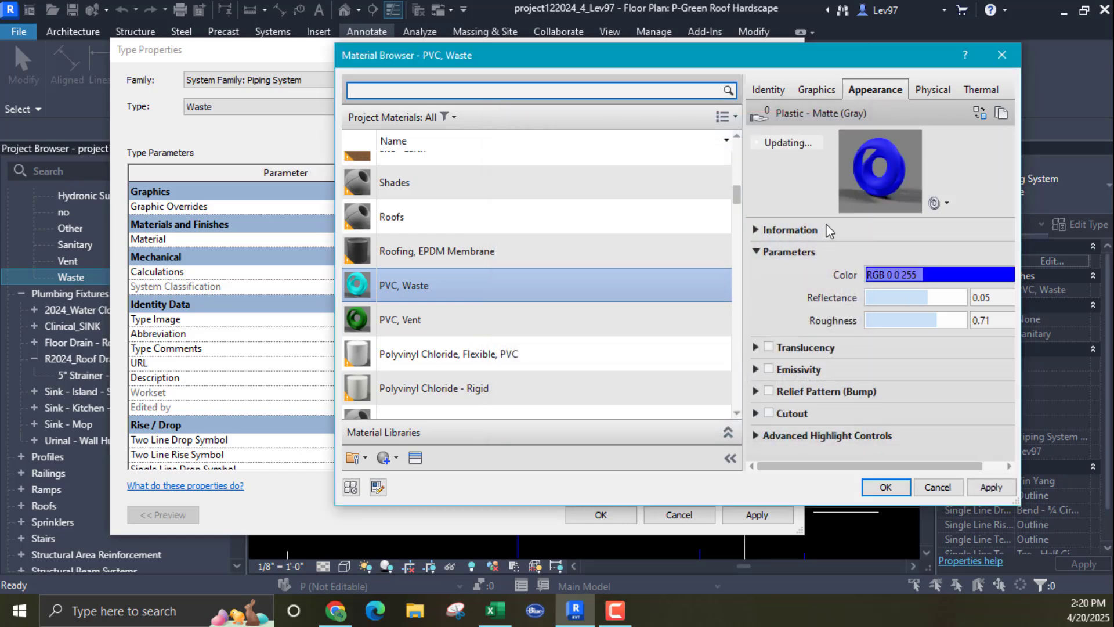
pyautogui.click(886, 487)
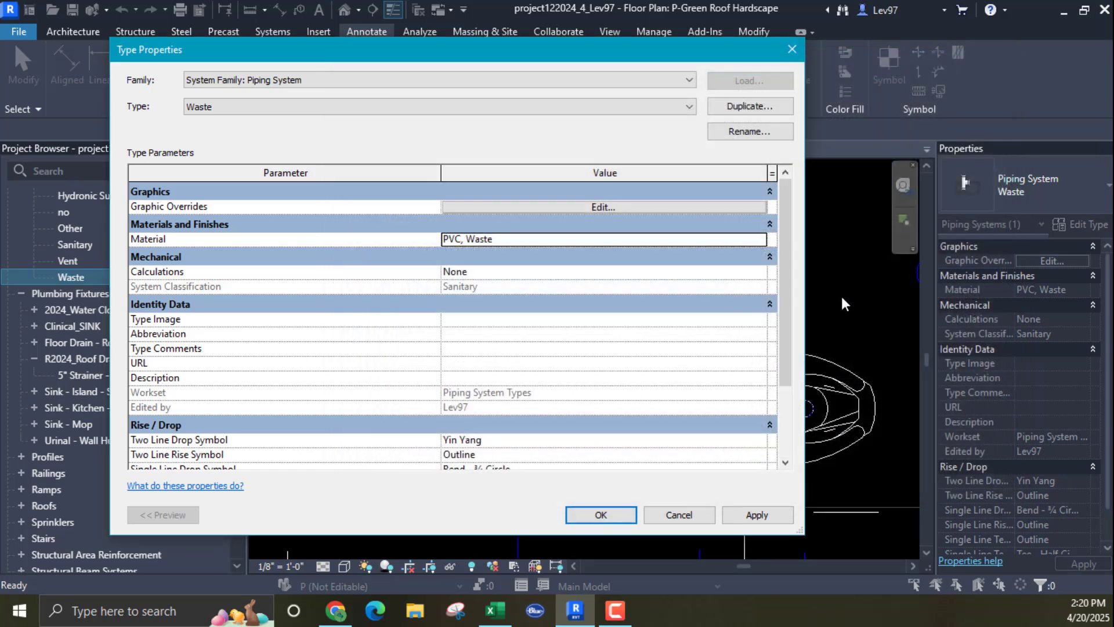
pyautogui.click(603, 515)
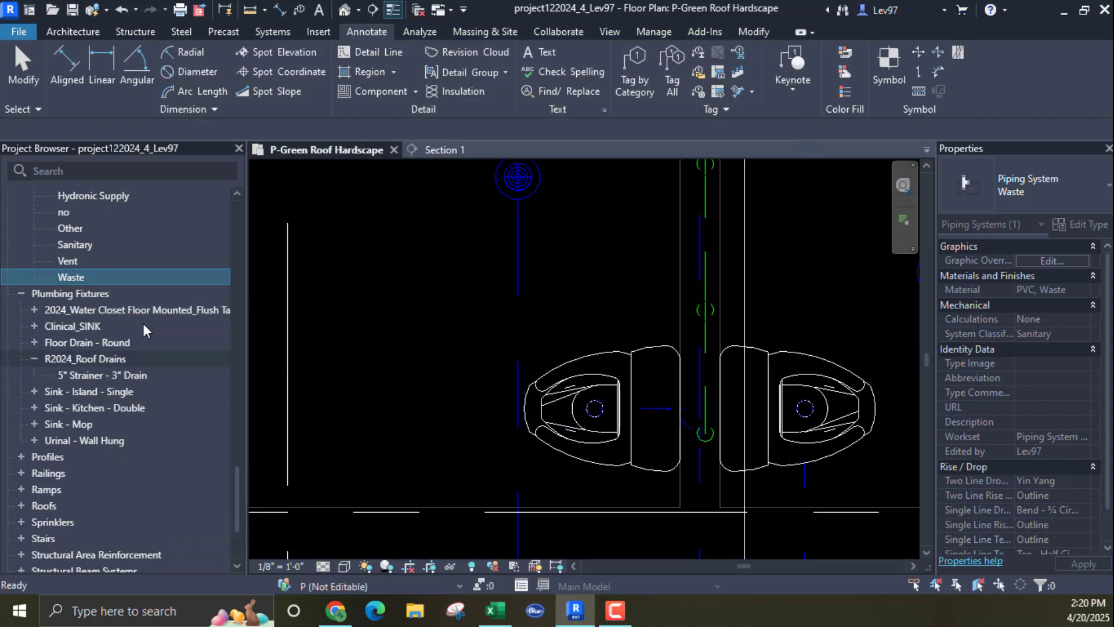
# Step: Set the floor plan to Realistic visual style and Fine detail level, and inspect the waste piping down to the 3"ss dn callout
pyautogui.press('Escape')
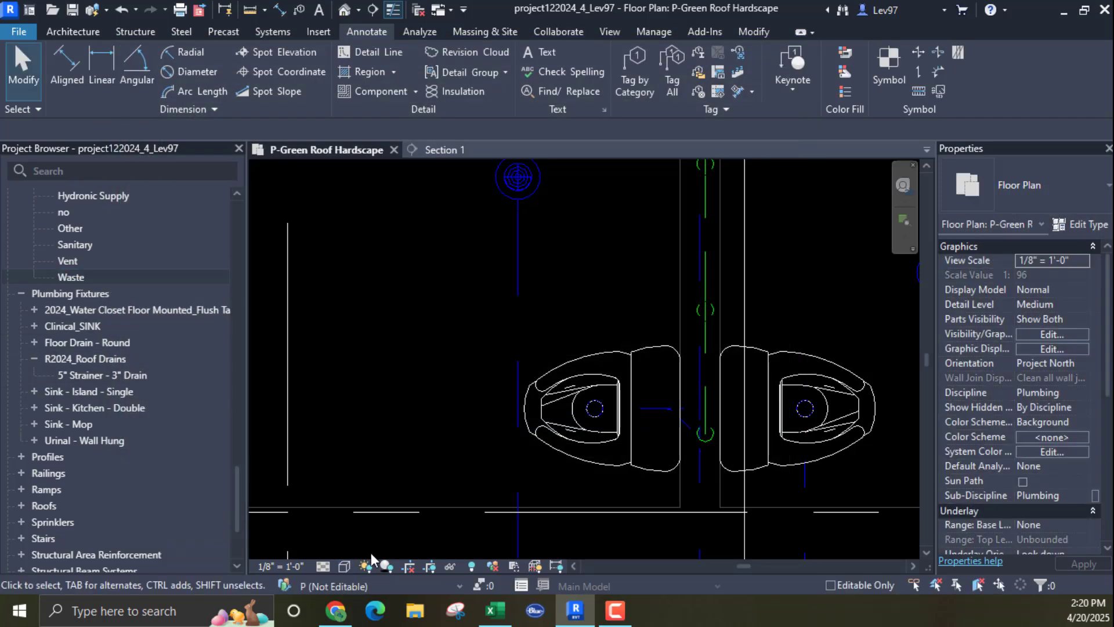
pyautogui.click(344, 565)
pyautogui.click(371, 541)
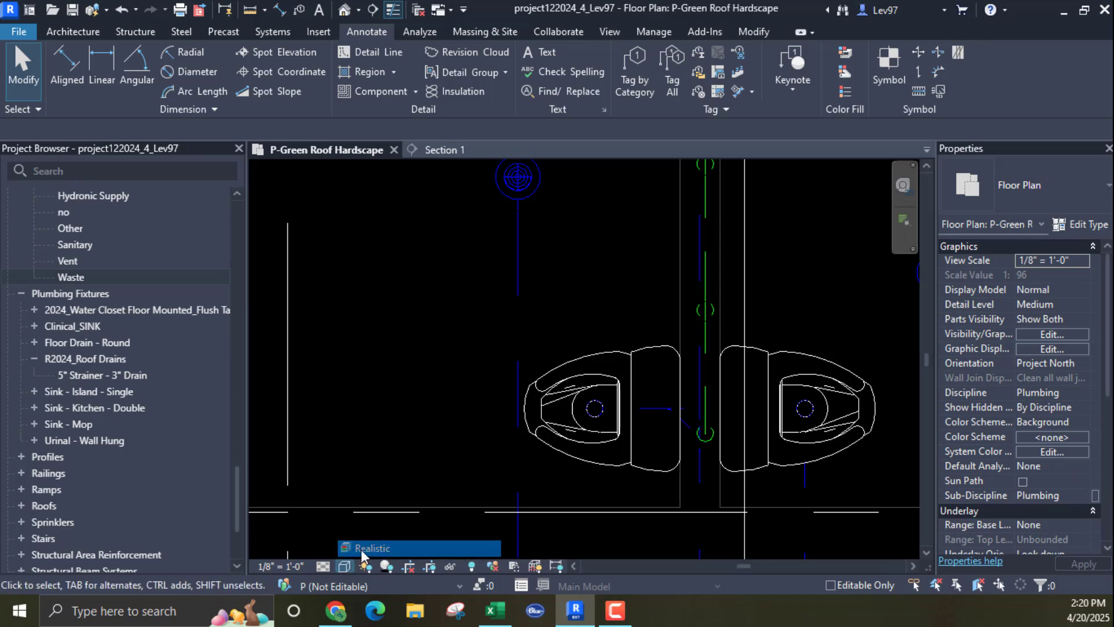
pyautogui.click(323, 565)
pyautogui.click(343, 547)
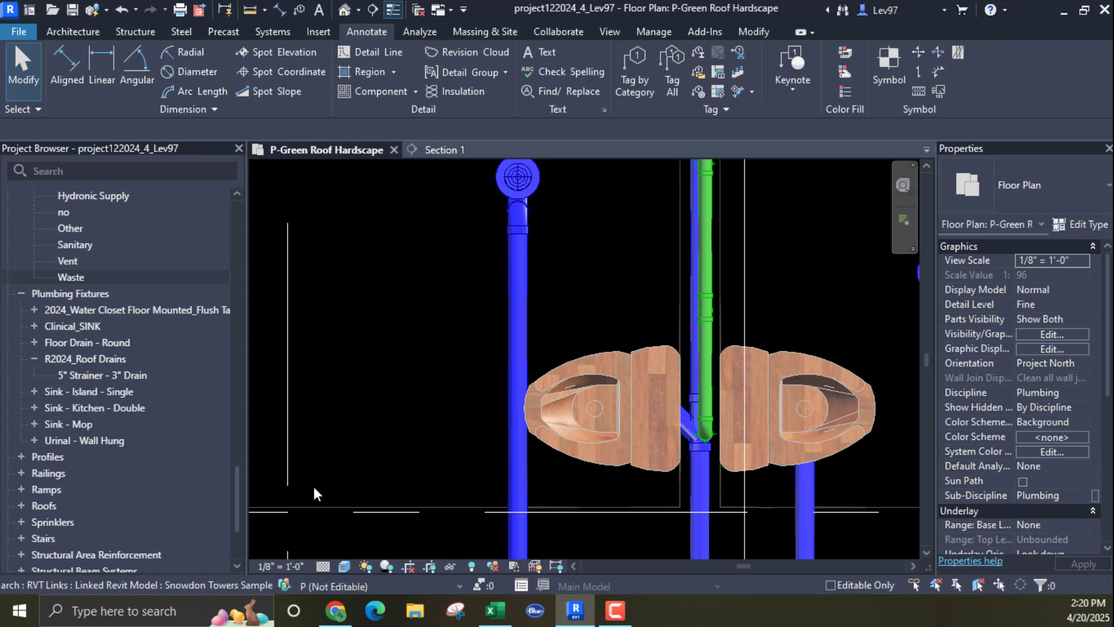
pyautogui.scroll(-2, 348, 447)
pyautogui.scroll(-2, 417, 350)
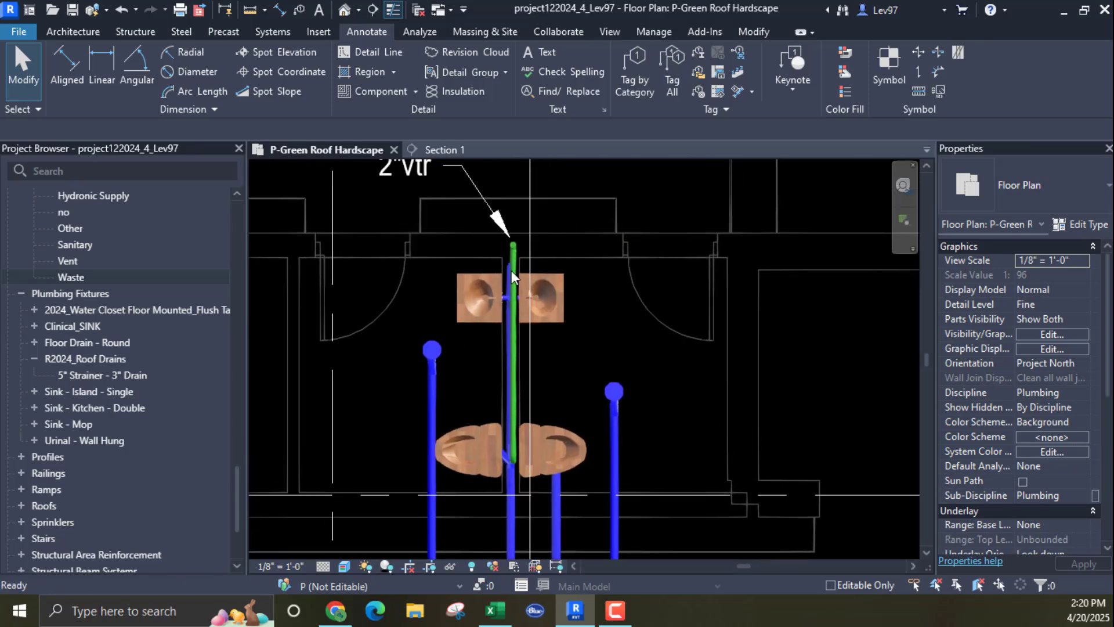
pyautogui.moveTo(398, 436); pyautogui.dragTo(476, 318, button='middle')
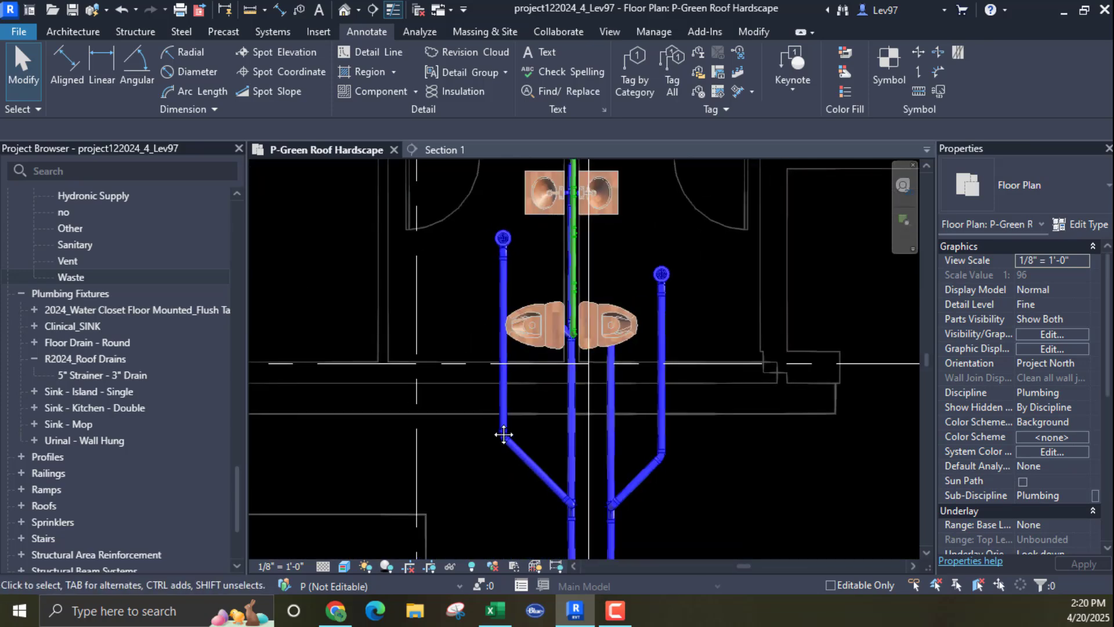
pyautogui.moveTo(498, 438); pyautogui.dragTo(479, 364, button='middle')
pyautogui.moveTo(506, 405); pyautogui.dragTo(433, 299, button='middle')
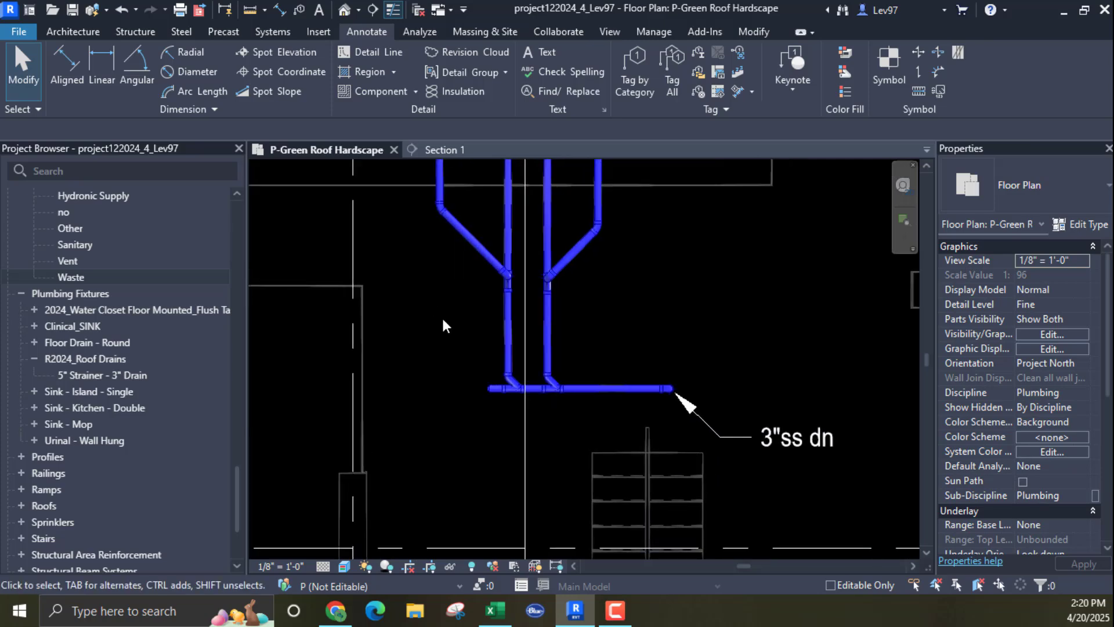
# Step: Return the P-Green Roof Hardscape floor plan to the Hidden Line visual style and Medium detail level
pyautogui.scroll(-3, 457, 356)
pyautogui.moveTo(440, 341); pyautogui.dragTo(458, 437, button='middle')
pyautogui.scroll(2, 508, 396)
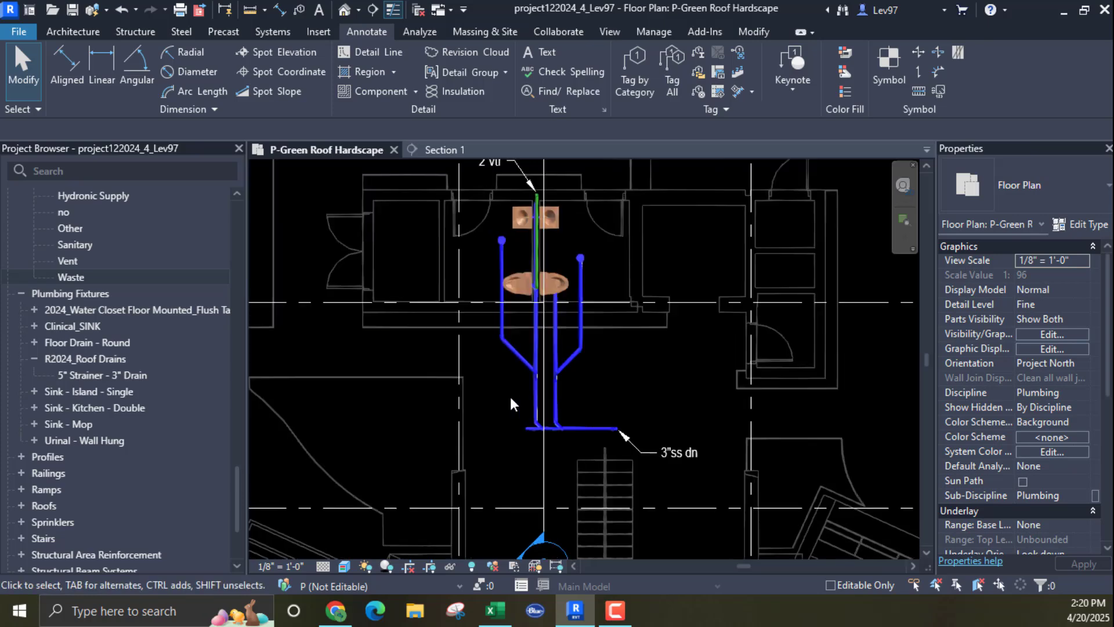
pyautogui.scroll(-2, 507, 396)
pyautogui.moveTo(492, 396); pyautogui.dragTo(548, 424, button='middle')
pyautogui.scroll(1, 530, 407)
pyautogui.scroll(-1, 530, 407)
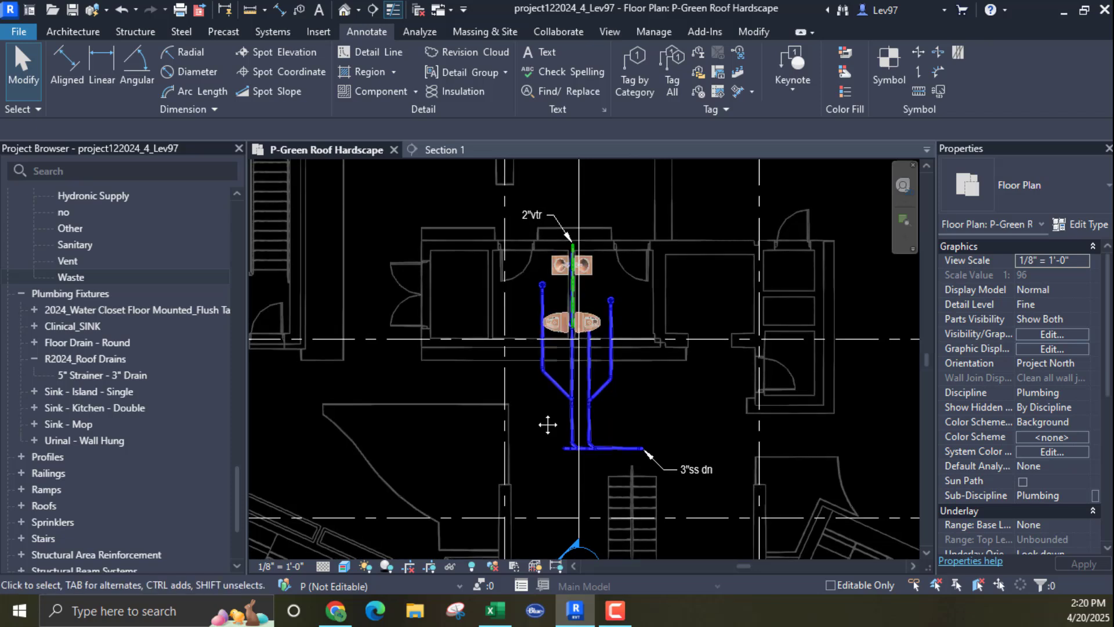
pyautogui.click(343, 567)
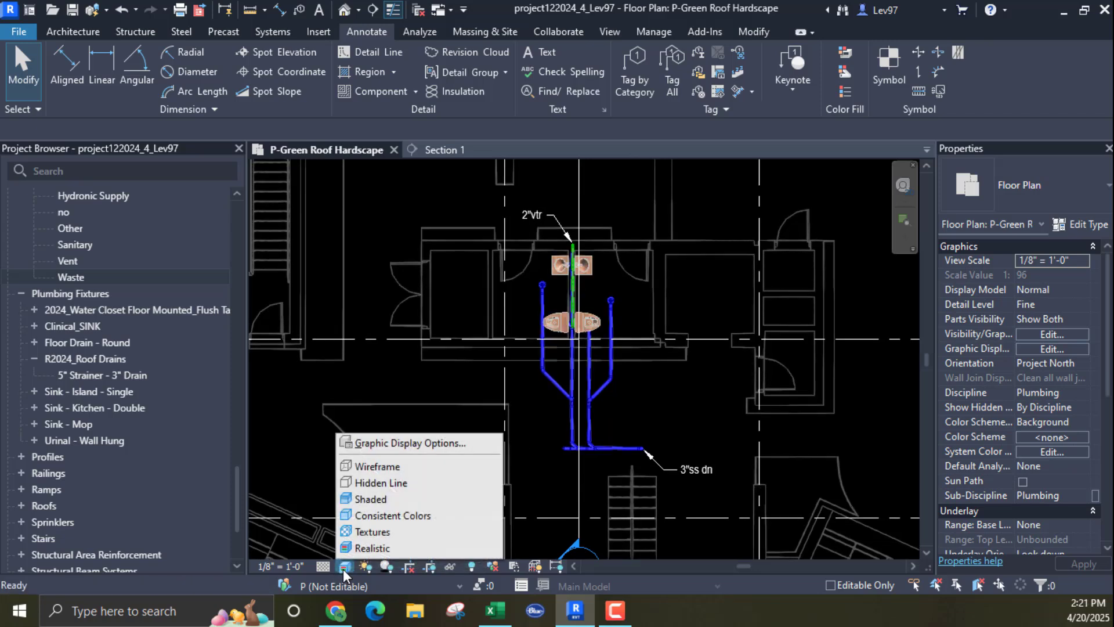
pyautogui.click(374, 482)
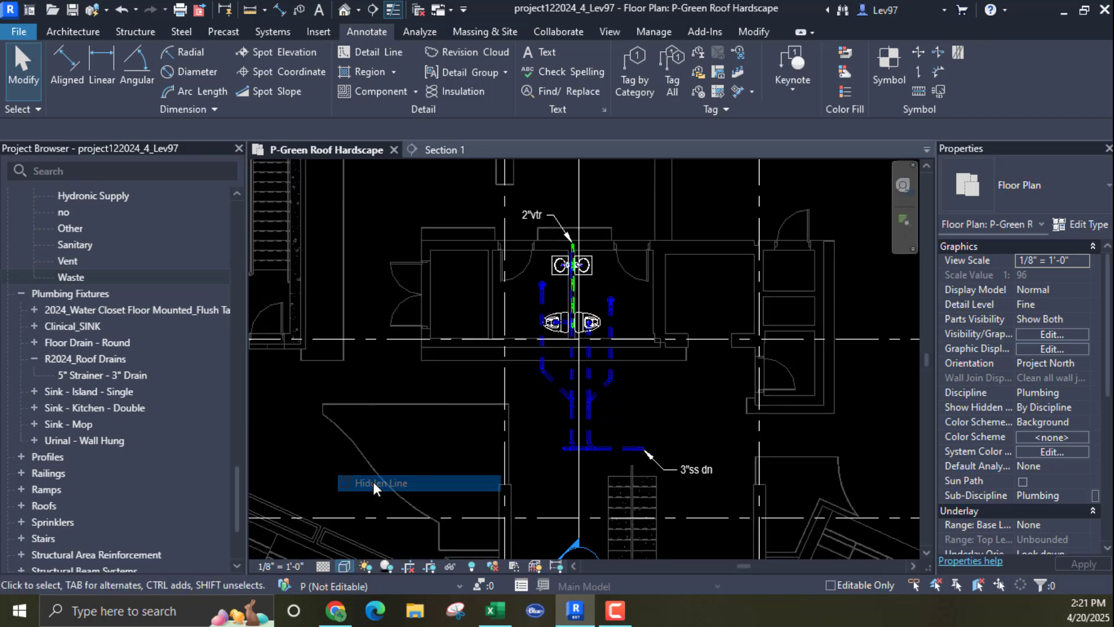
pyautogui.click(322, 566)
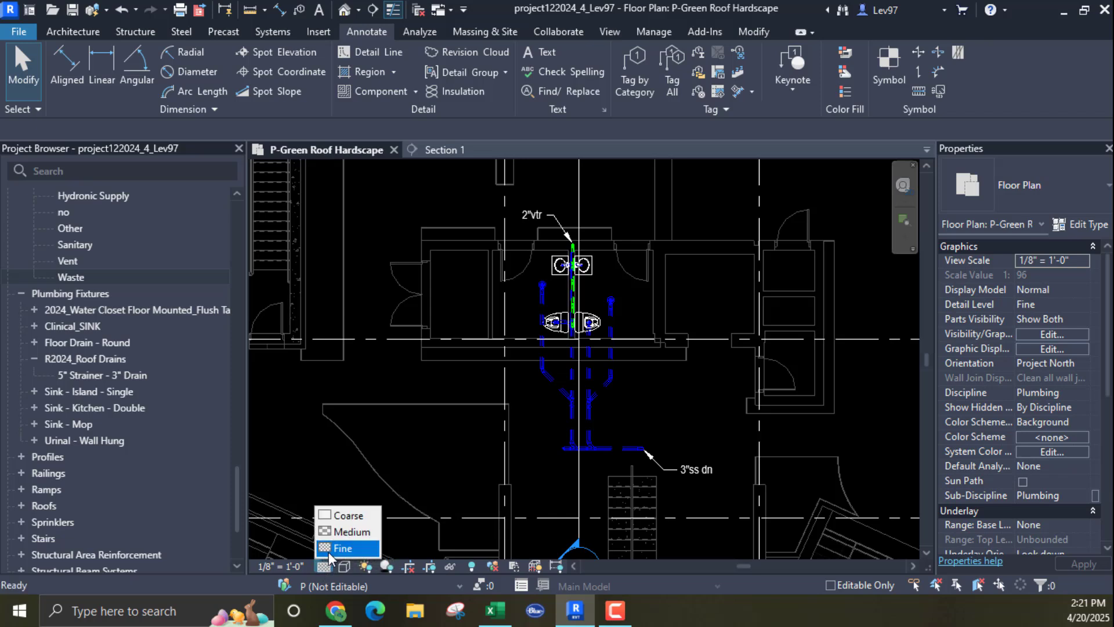
pyautogui.click(343, 531)
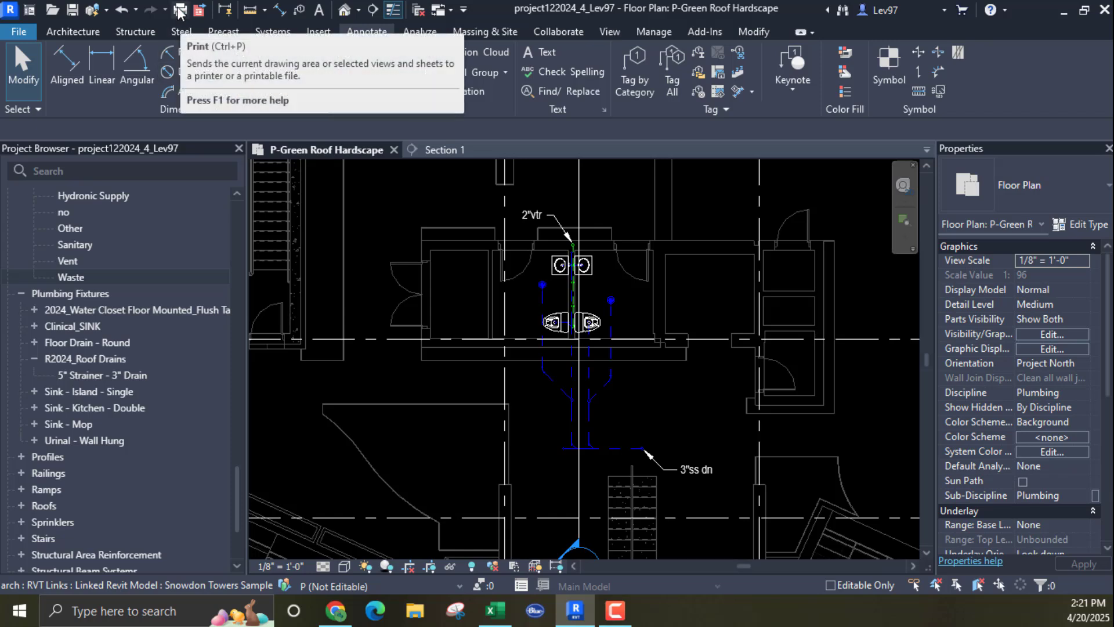
# Step: Preview the print output of the visible portion of the floor plan to check the pipe linework, then close the preview without printing
pyautogui.scroll(1, 390, 281)
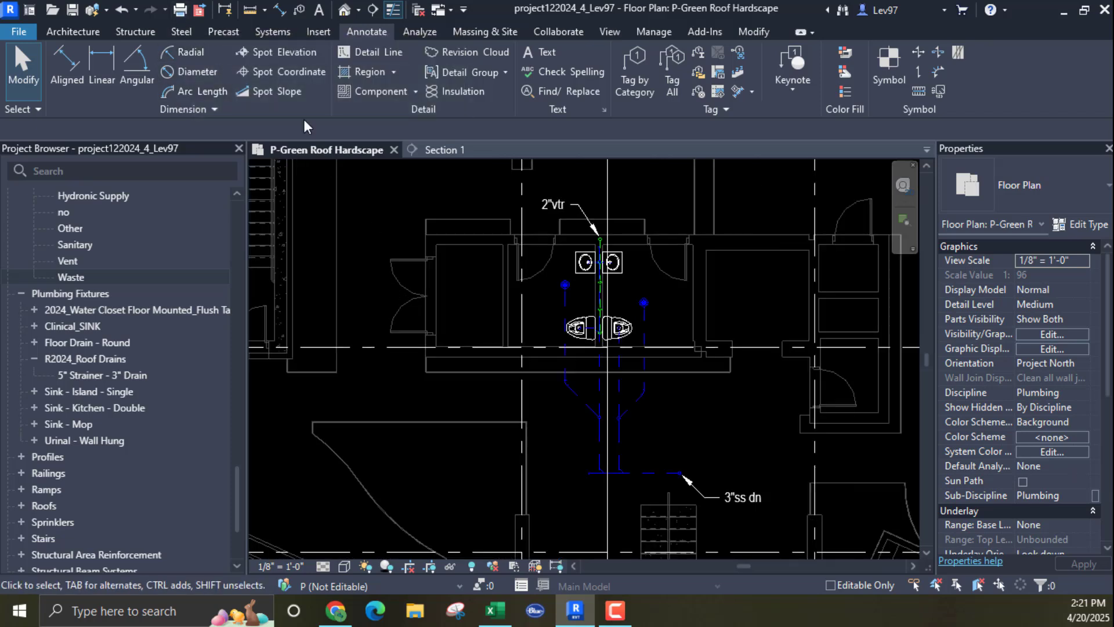
pyautogui.click(180, 9)
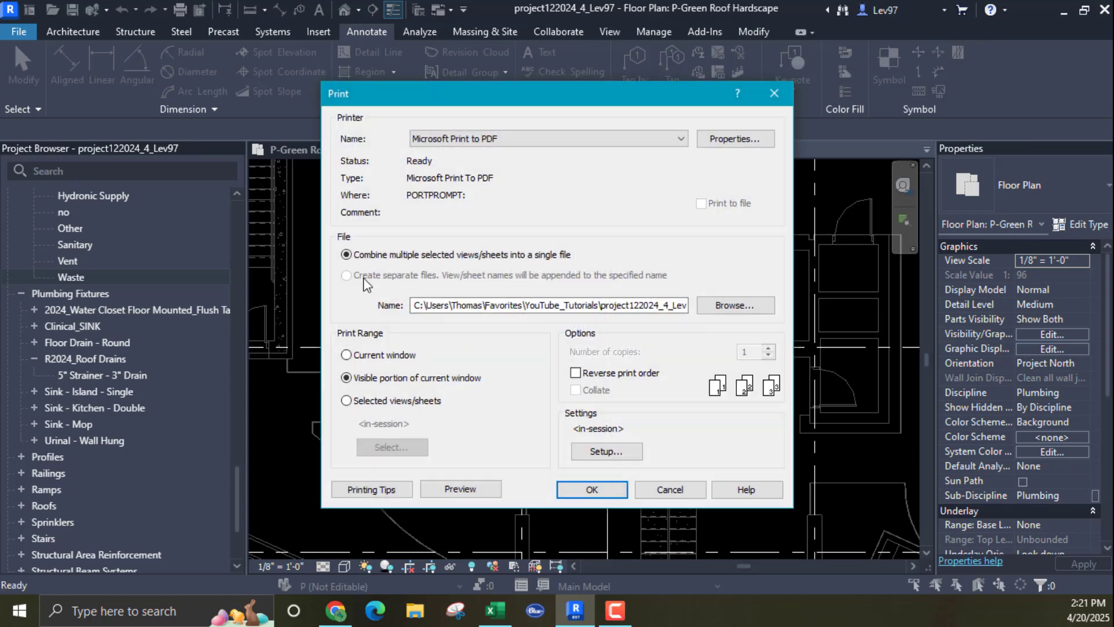
pyautogui.click(467, 490)
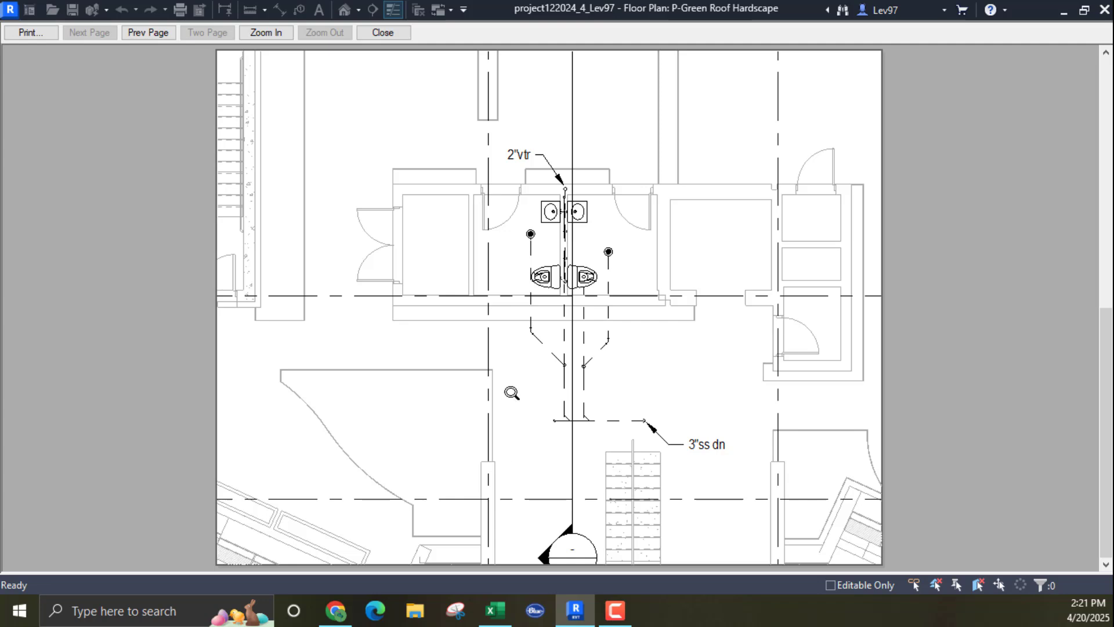
pyautogui.click(385, 33)
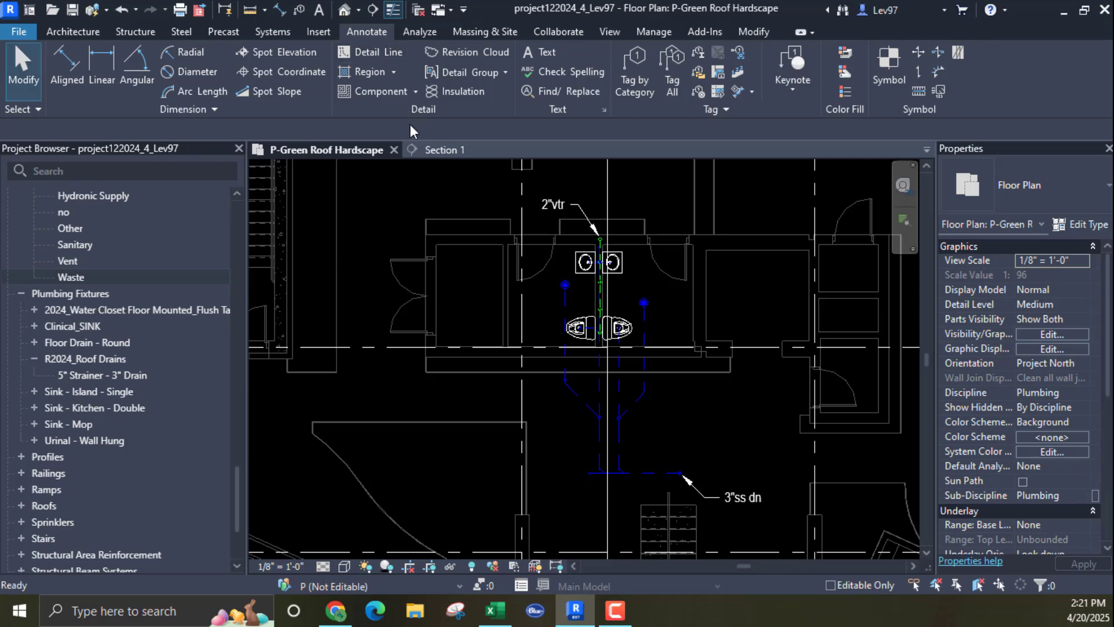